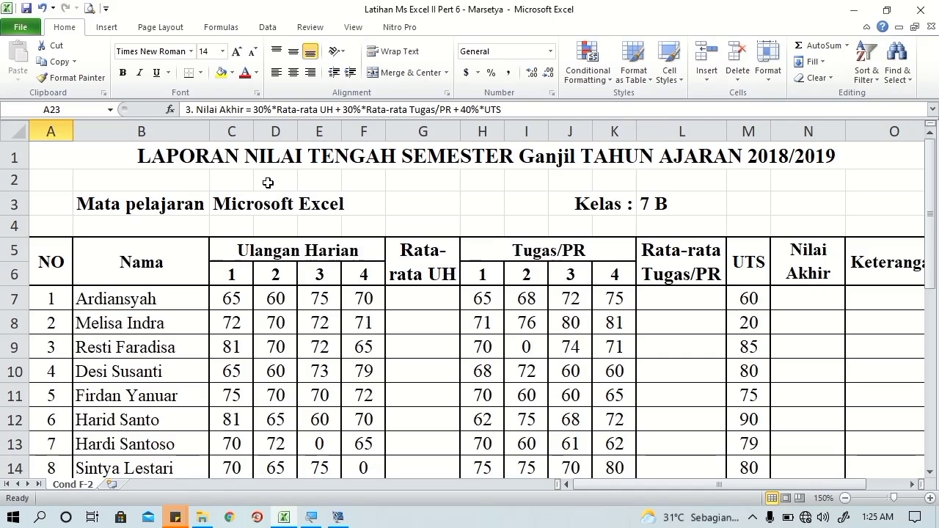
Step: Enter =AVERAGE(C7:F7) in G7 for the first student's Ulangan Harian average
left_click(266, 182)
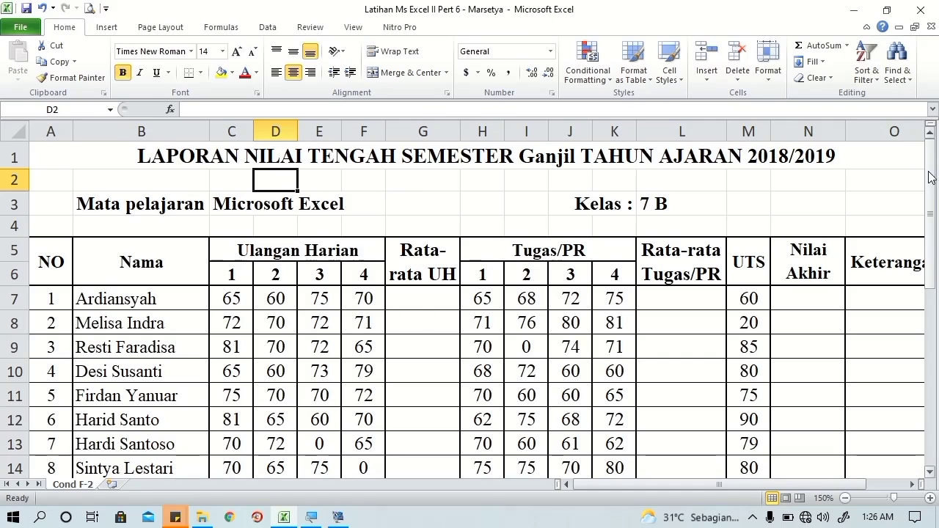
left_click(932, 476)
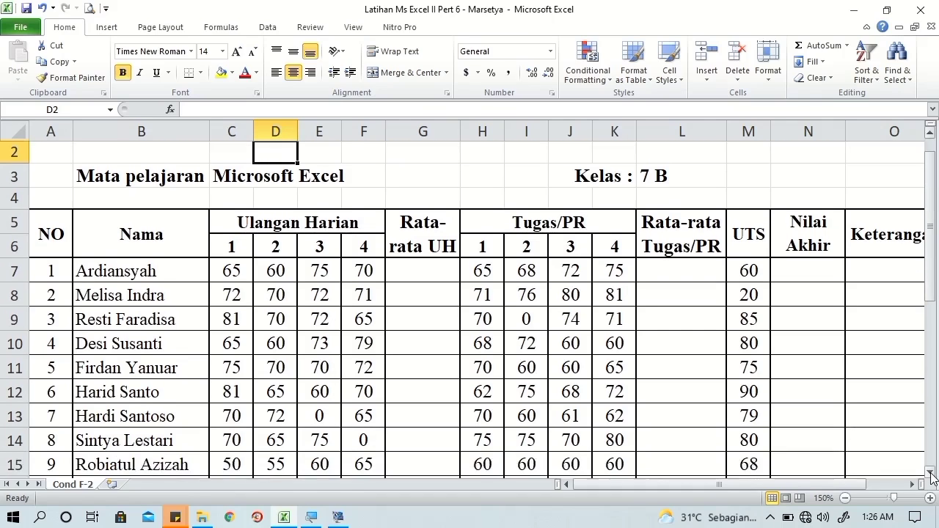
left_click(932, 476)
left_click(932, 476)
left_click(932, 476)
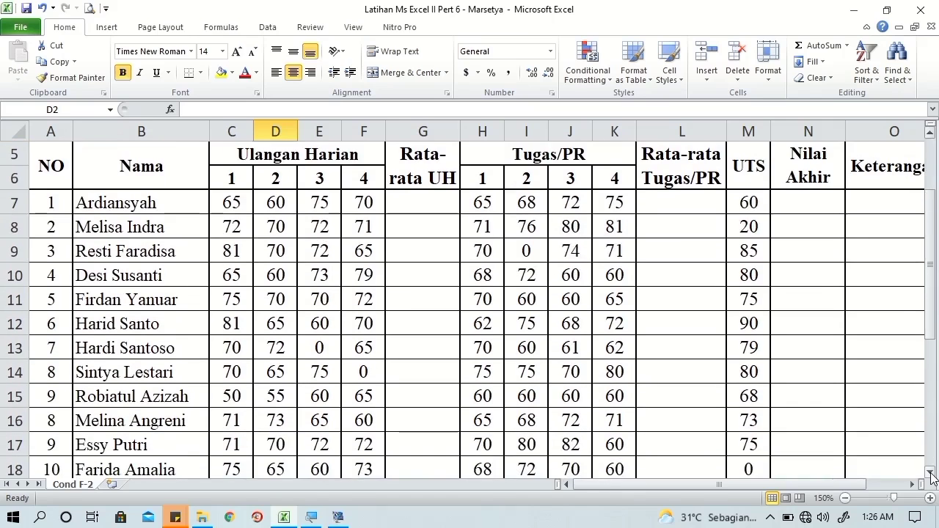
left_click(932, 475)
left_click(932, 476)
left_click(932, 476)
left_click(932, 476)
left_click(932, 475)
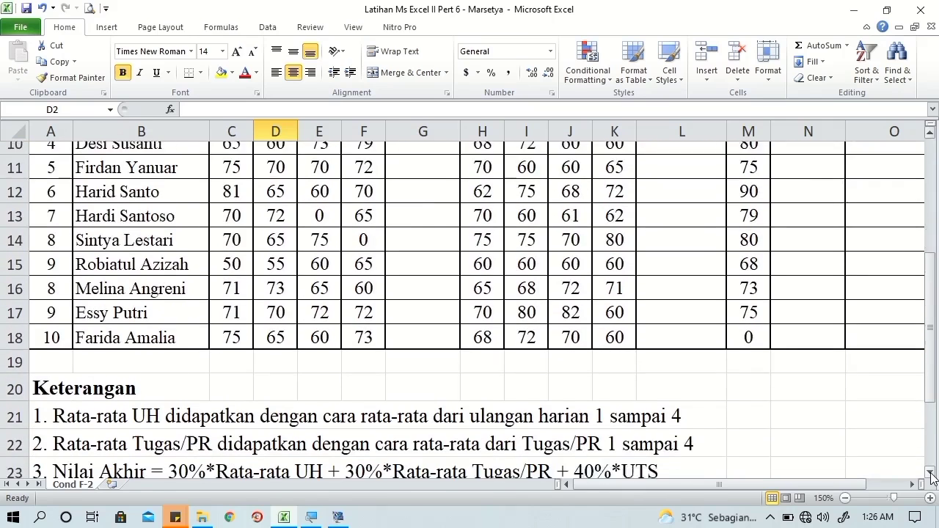
left_click(933, 475)
left_click(932, 476)
left_click(932, 475)
left_click(933, 476)
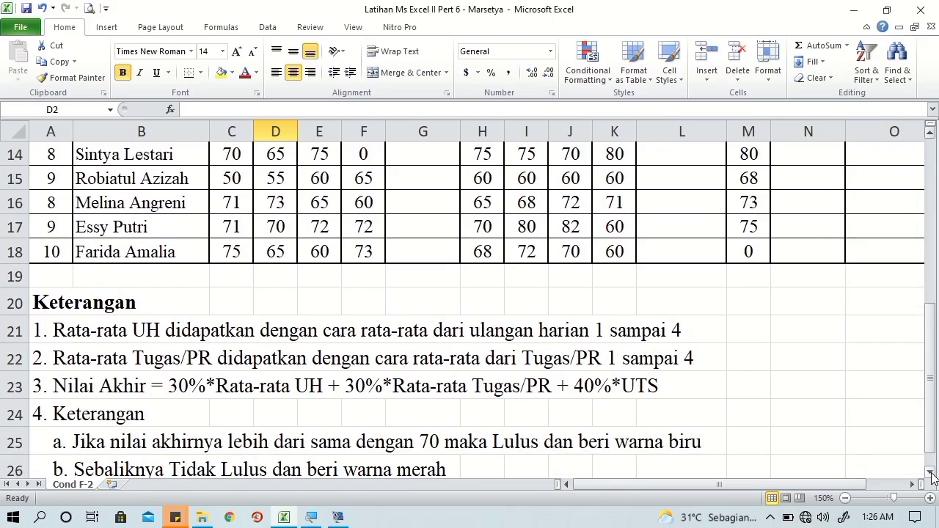
left_click(932, 475)
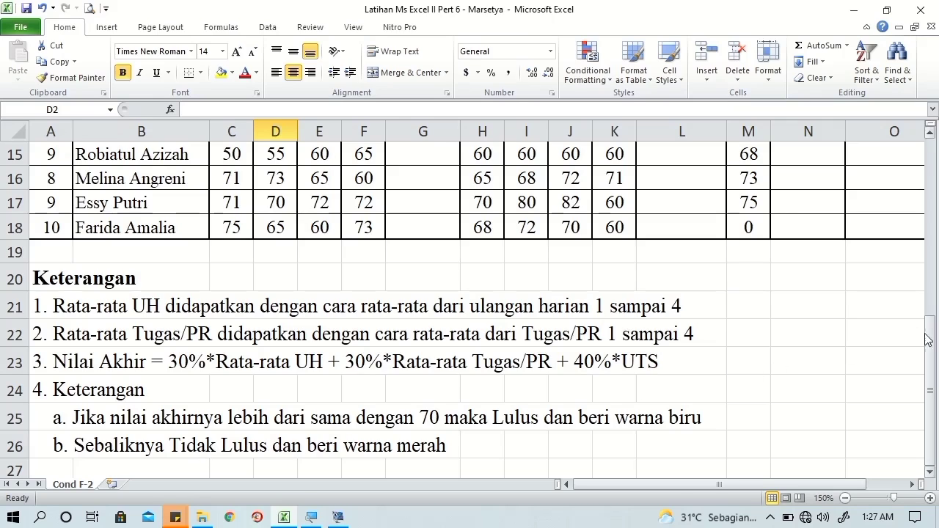
left_click_drag(935, 343, 935, 192)
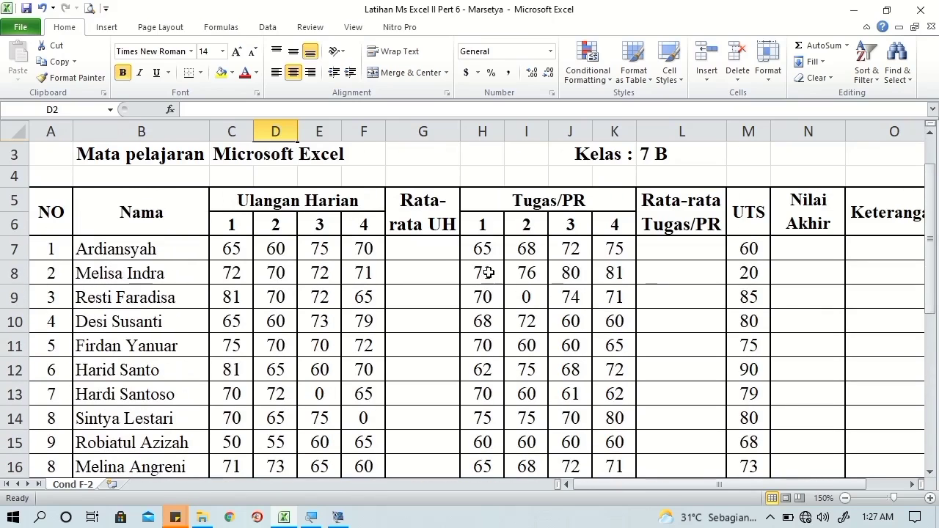
left_click(452, 256)
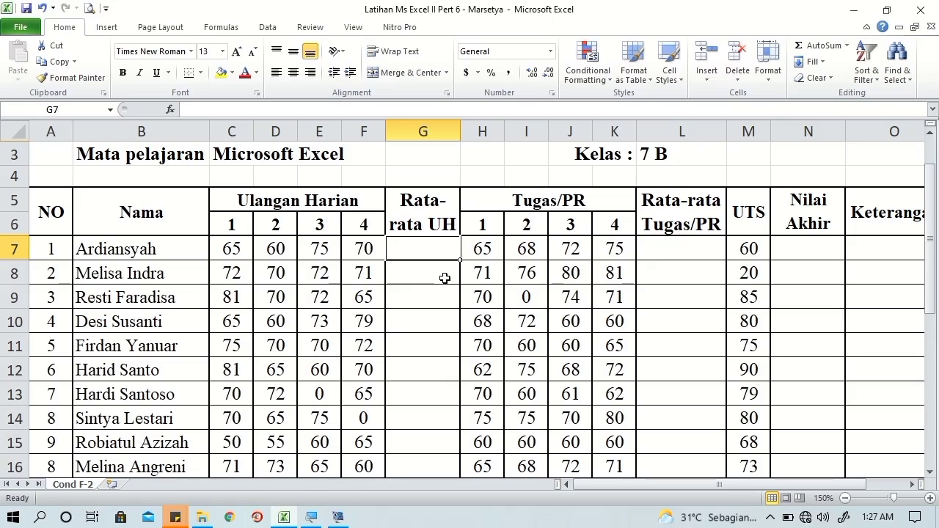
type("=")
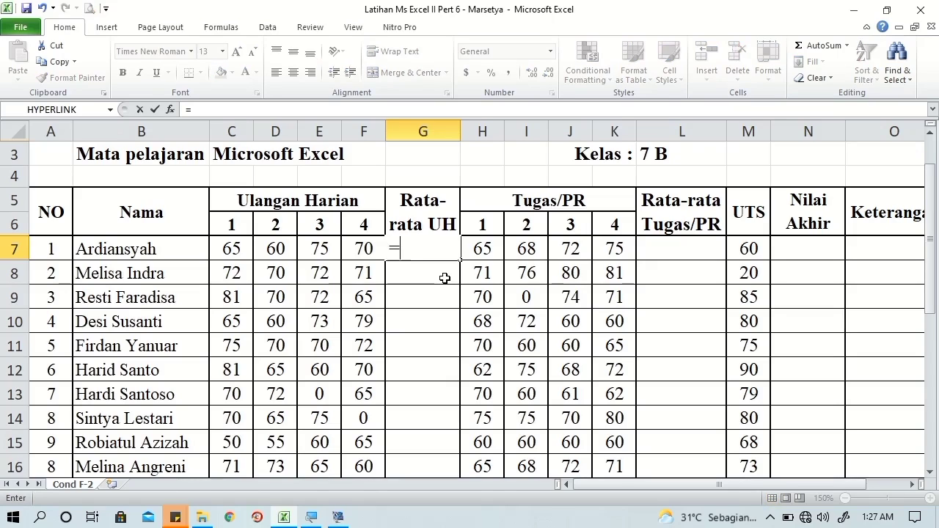
type("av")
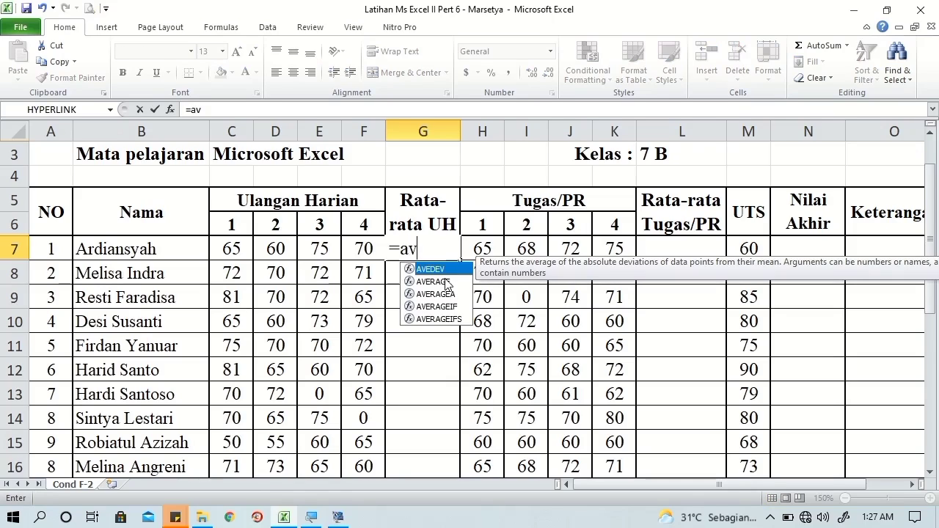
left_click(445, 282)
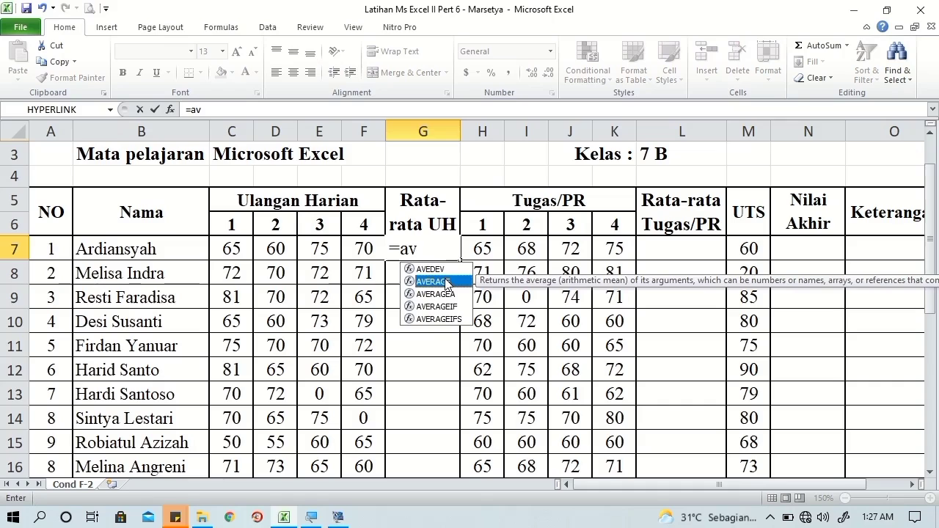
double_click(445, 281)
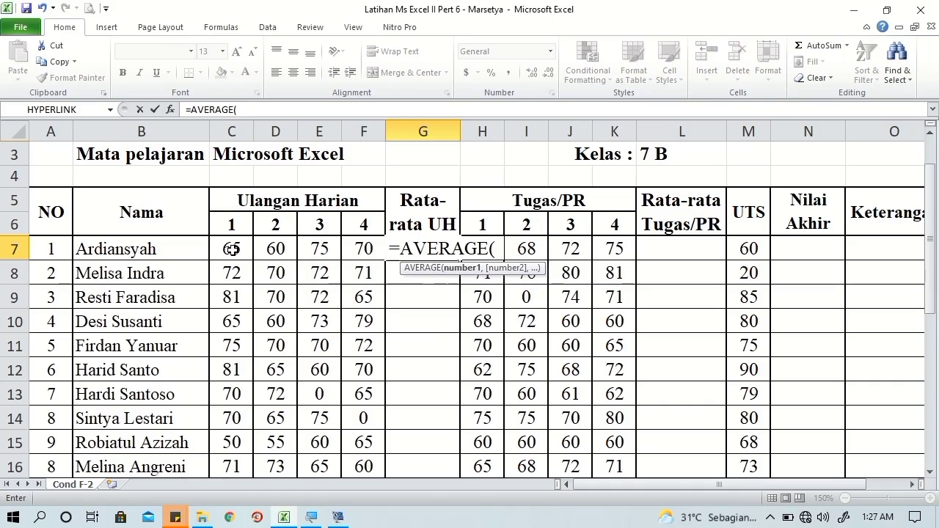
left_click_drag(232, 249, 363, 248)
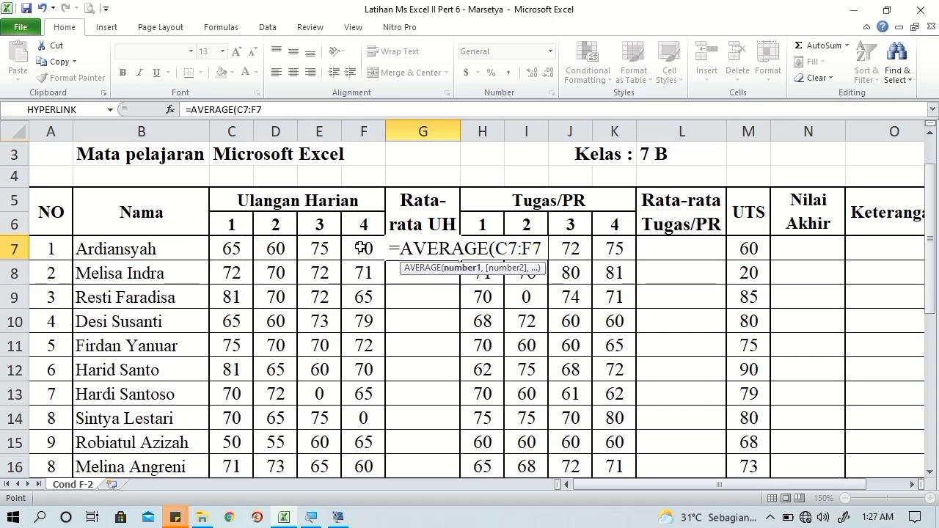
key("Tab")
Step: Show the G7 average to two decimals and fill it down to G18
left_click(449, 244)
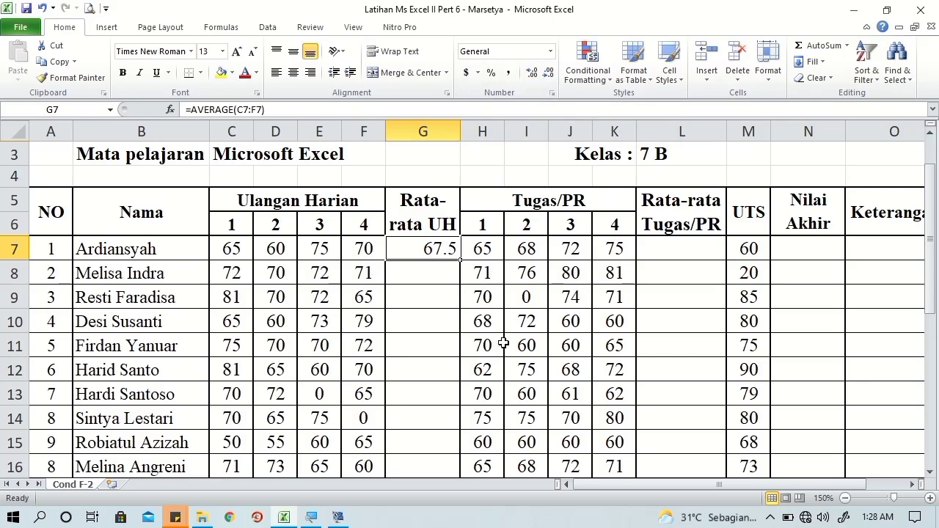
left_click(537, 74)
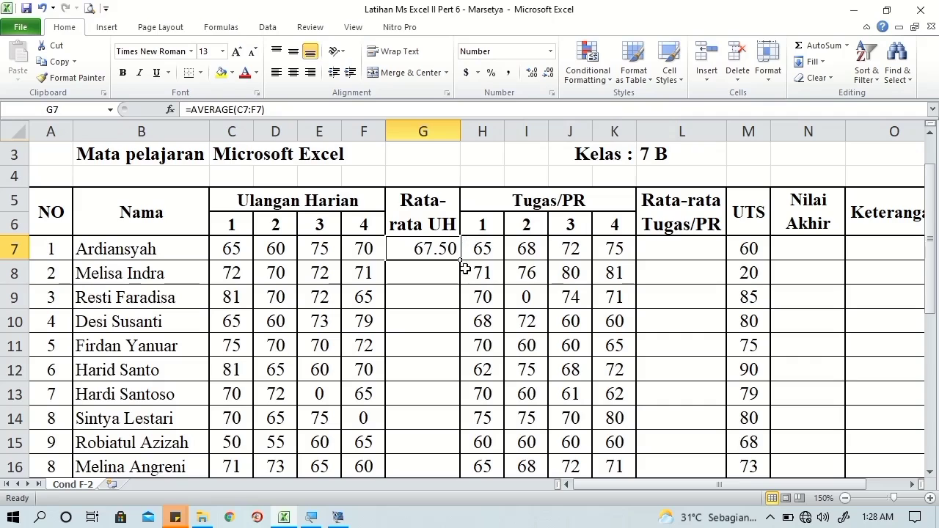
left_click_drag(460, 259, 470, 422)
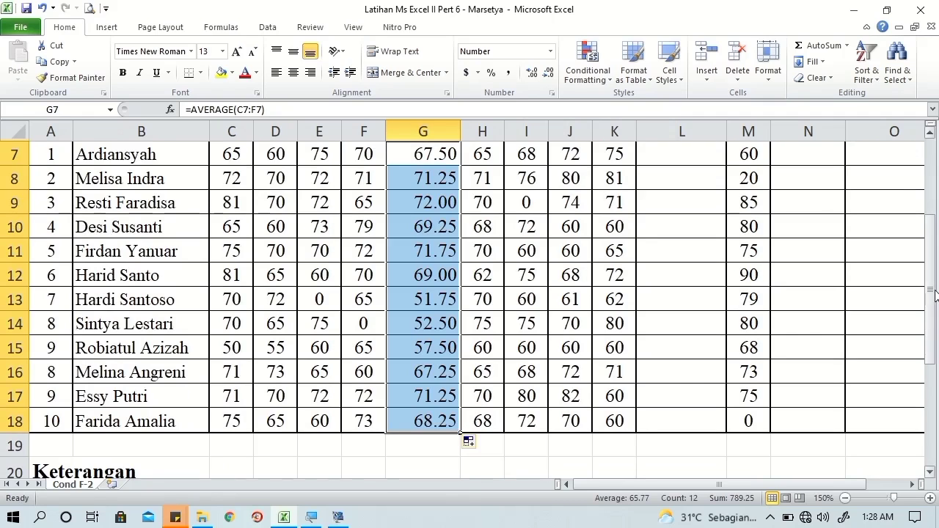
left_click_drag(931, 286, 936, 238)
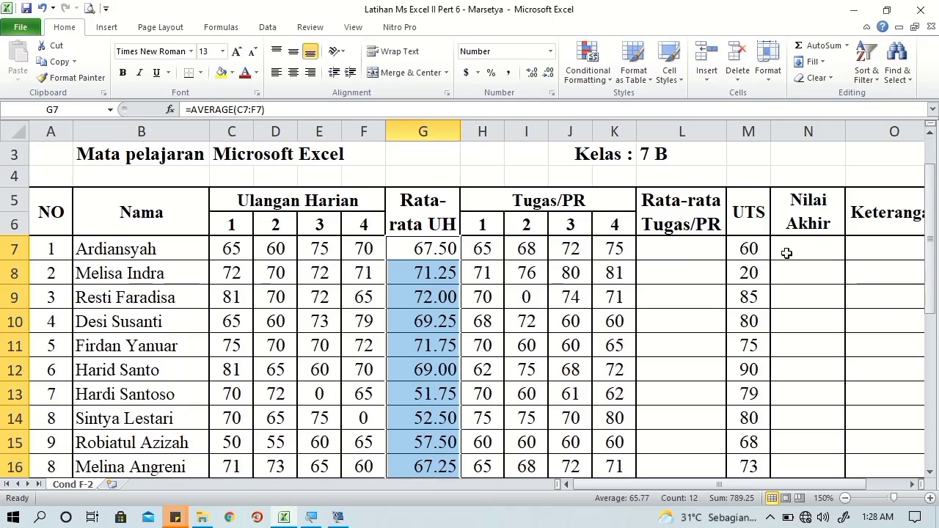
Step: Enter =AVERAGE(H7:K7) in L7 for the first student's Tugas/PR average
left_click(685, 251)
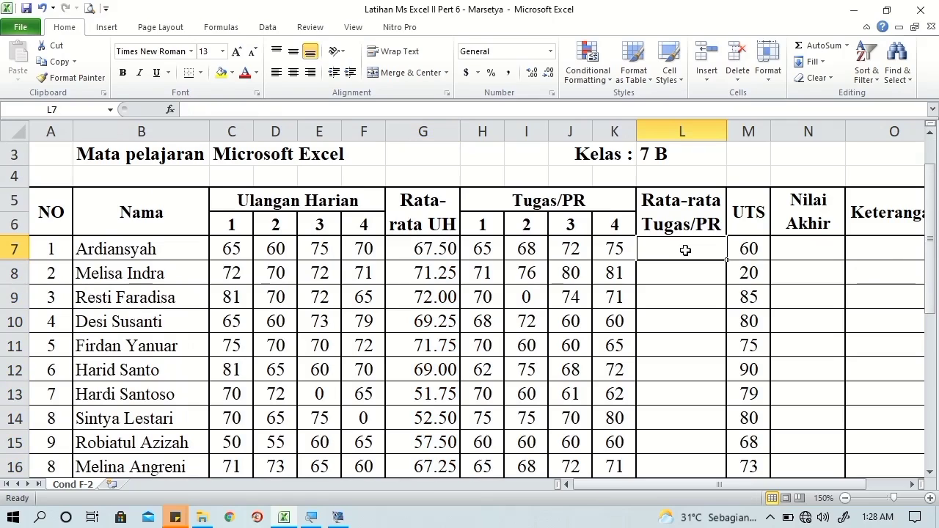
type("=a")
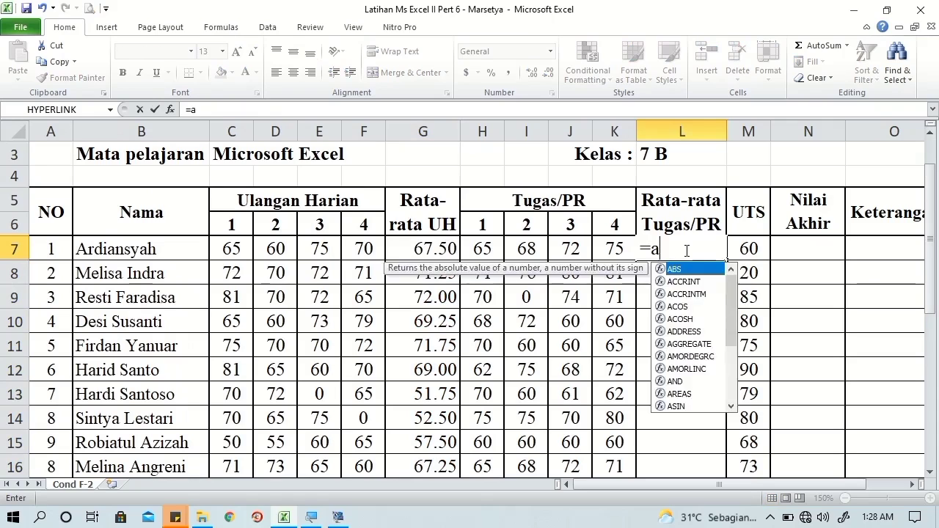
type("v")
key("Down")
key("Tab")
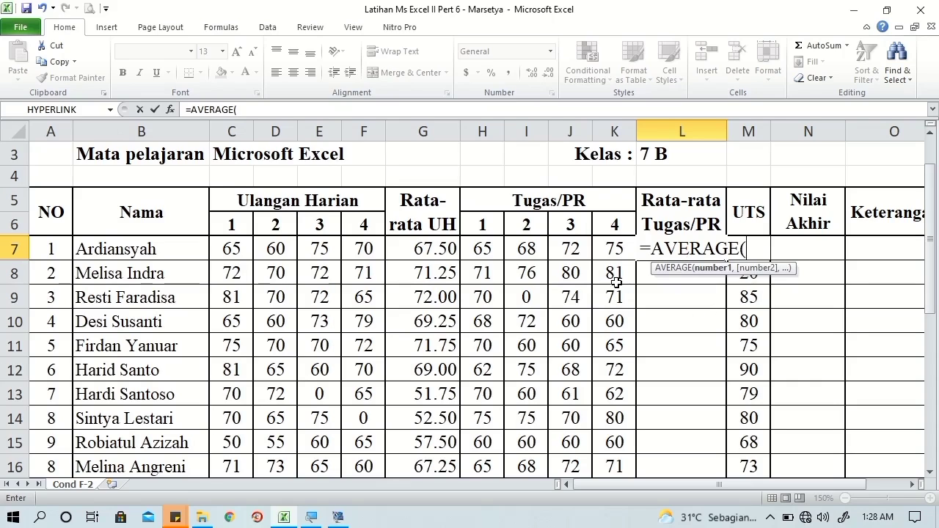
left_click(490, 251)
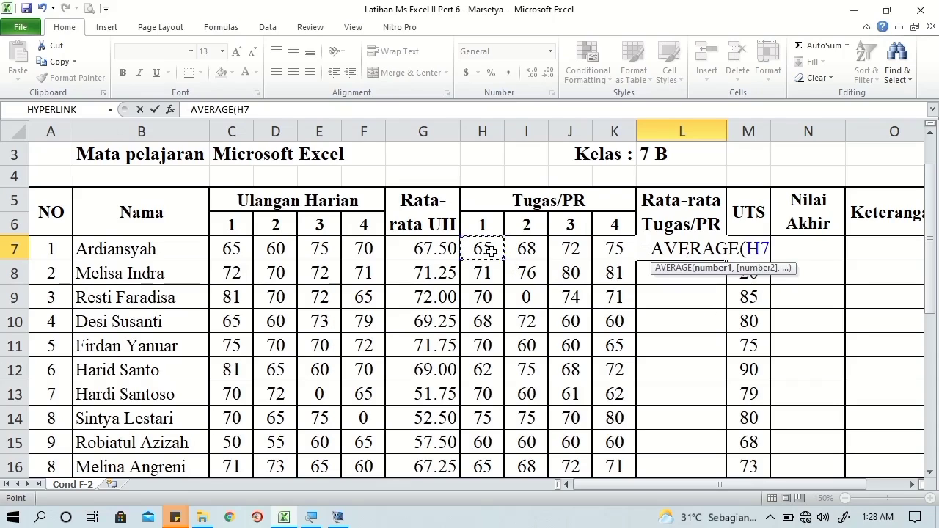
left_click_drag(590, 239, 619, 249)
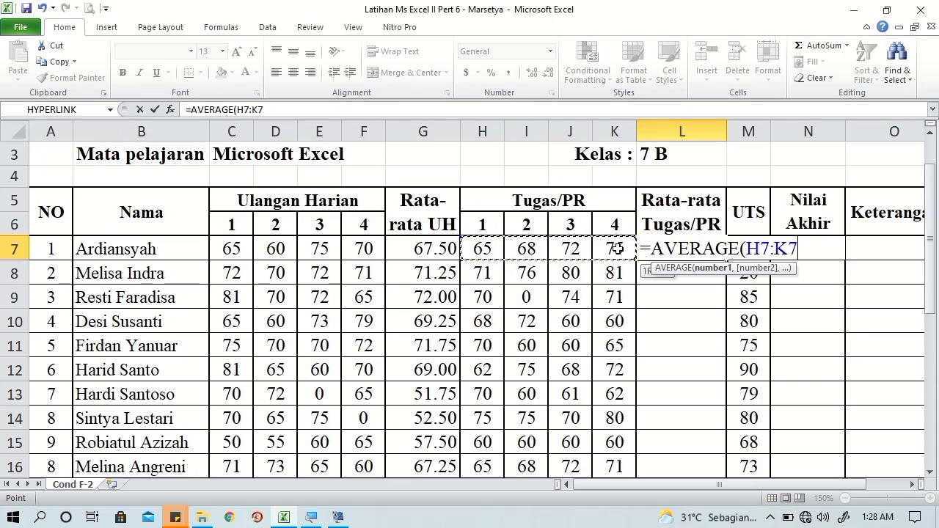
key("Tab")
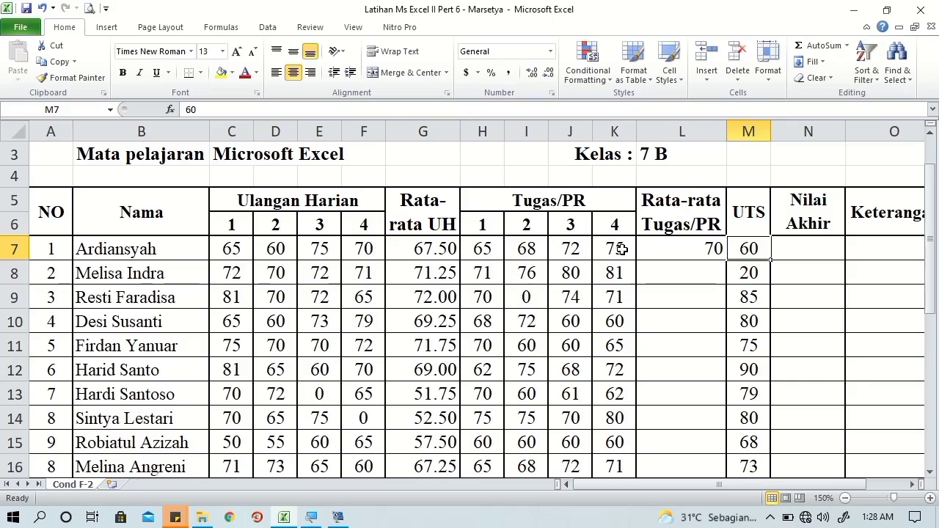
Step: Show the L7 average to two decimals and fill it down to L18
left_click(690, 243)
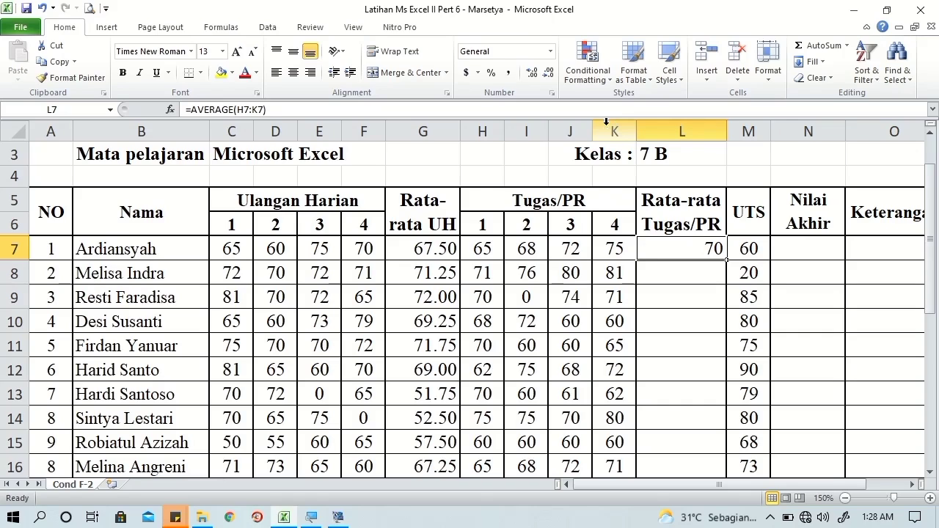
left_click(533, 73)
left_click(533, 73)
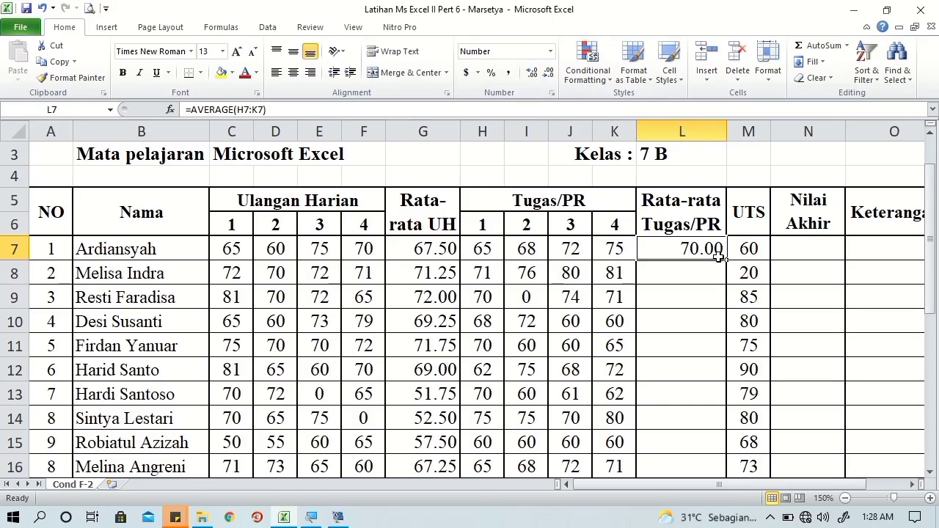
left_click_drag(726, 259, 713, 428)
left_click_drag(934, 312, 934, 287)
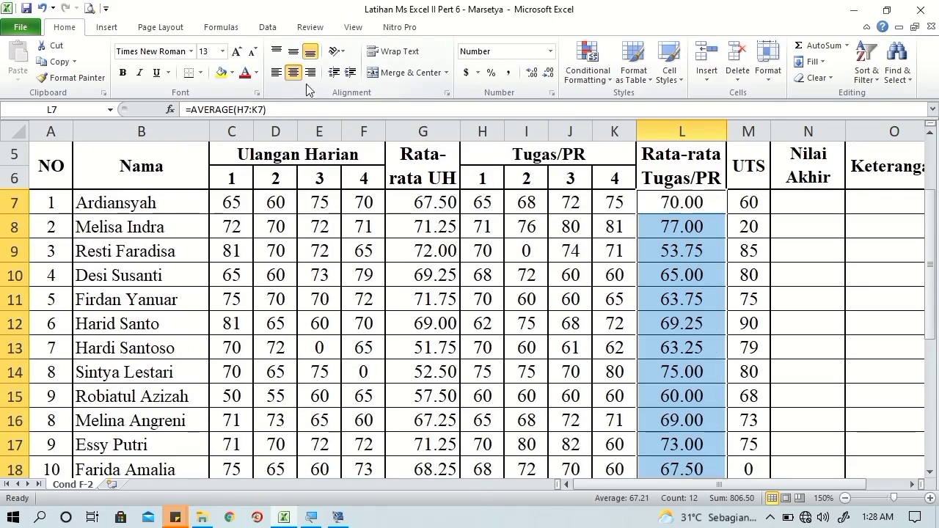
Step: Centre the Rata-rata UH values in G7:G18
left_click_drag(430, 203, 433, 419)
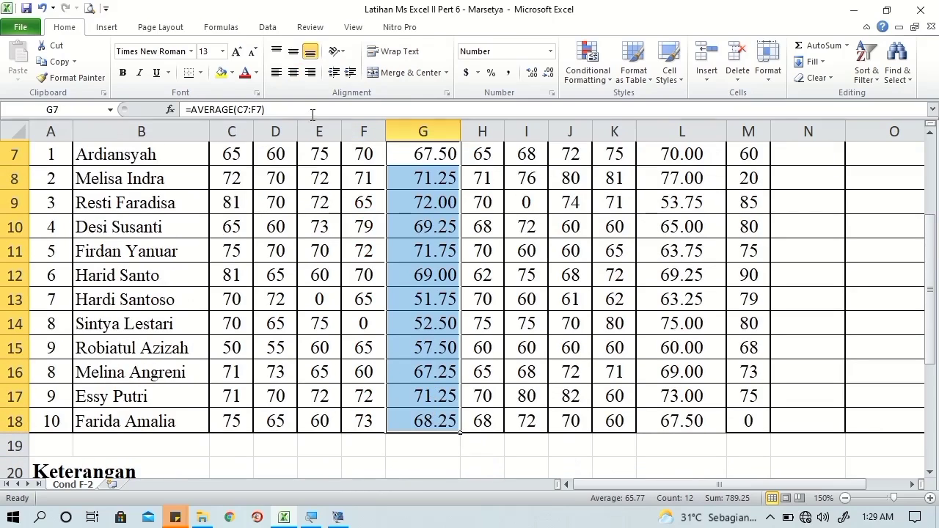
left_click(292, 73)
left_click(400, 425)
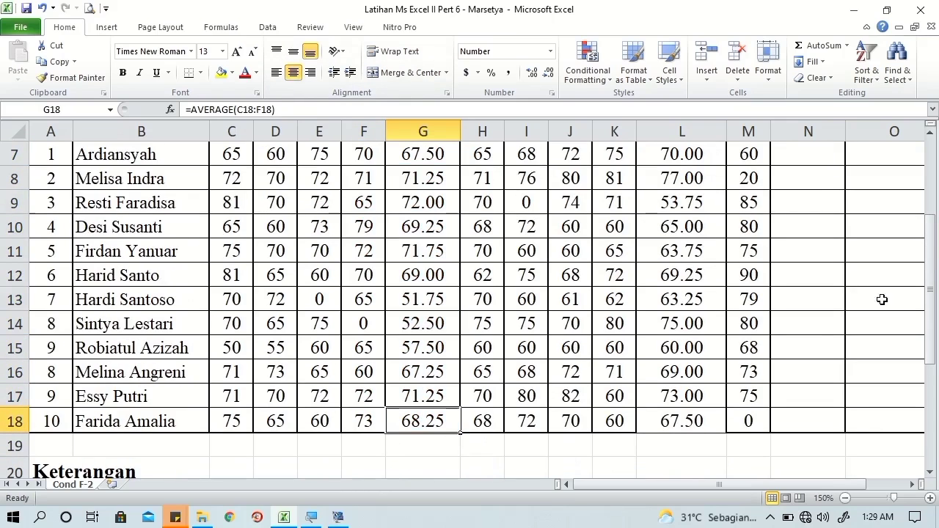
scroll(881, 293, "up", 2)
Step: Enter =SUM(30%*G7,30%*L7,40%*M7) in N7, giving a final score of 65.25
left_click(813, 273)
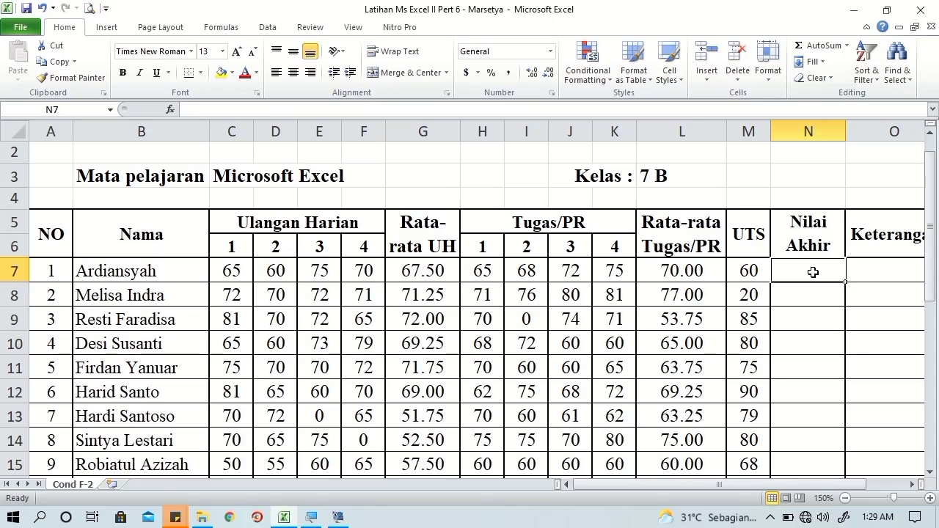
type("=")
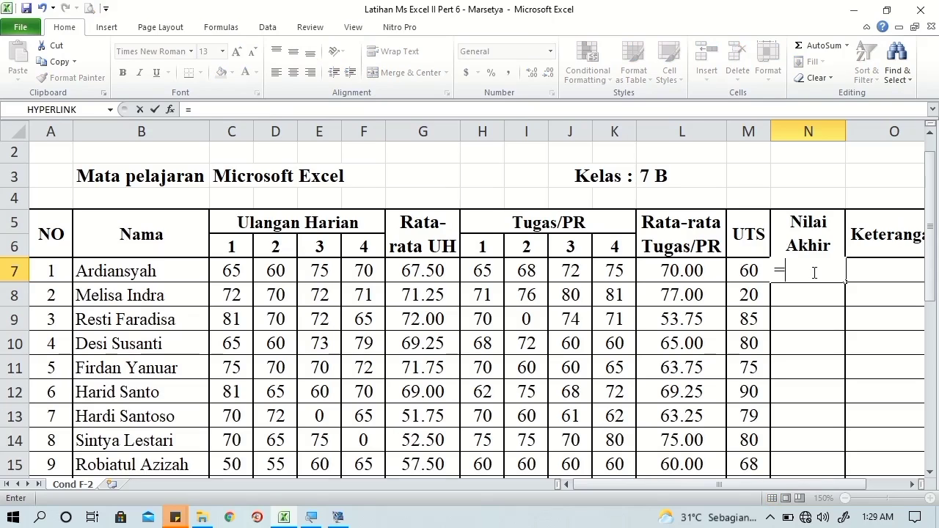
type("sum")
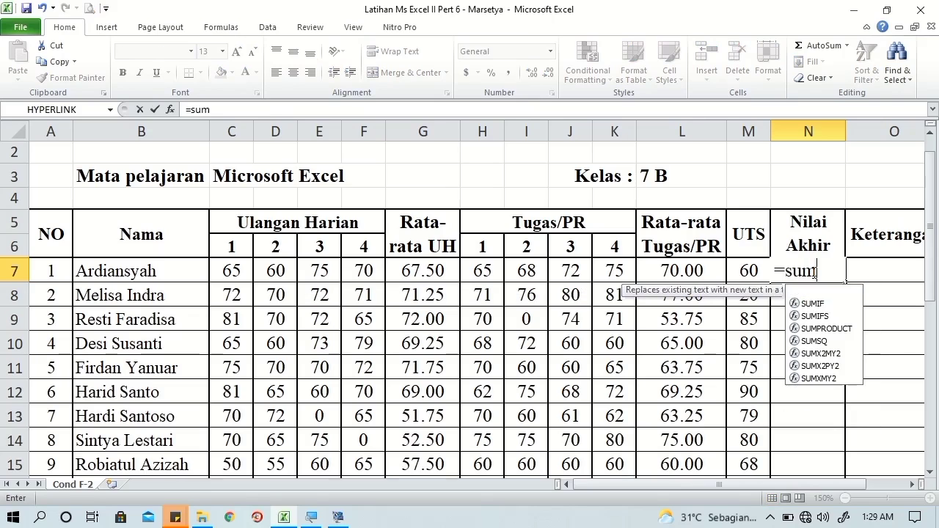
key("Tab")
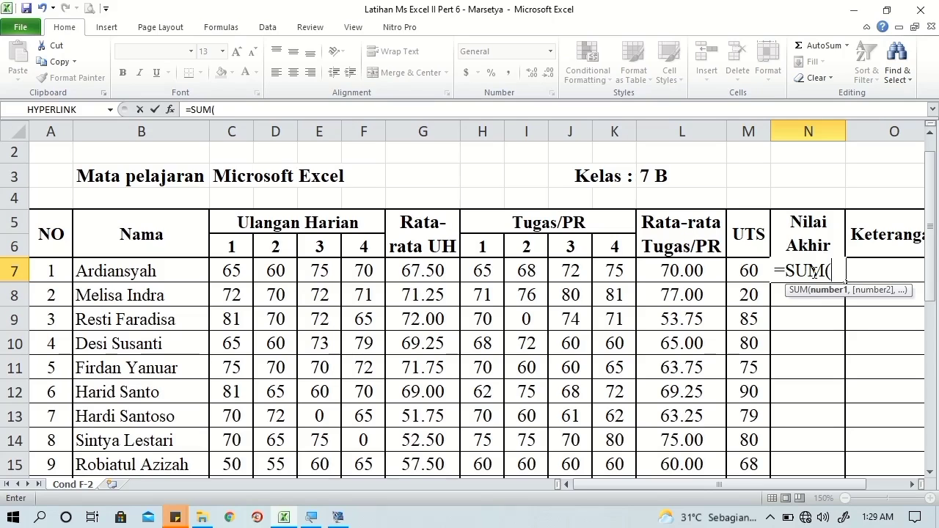
type("30%*")
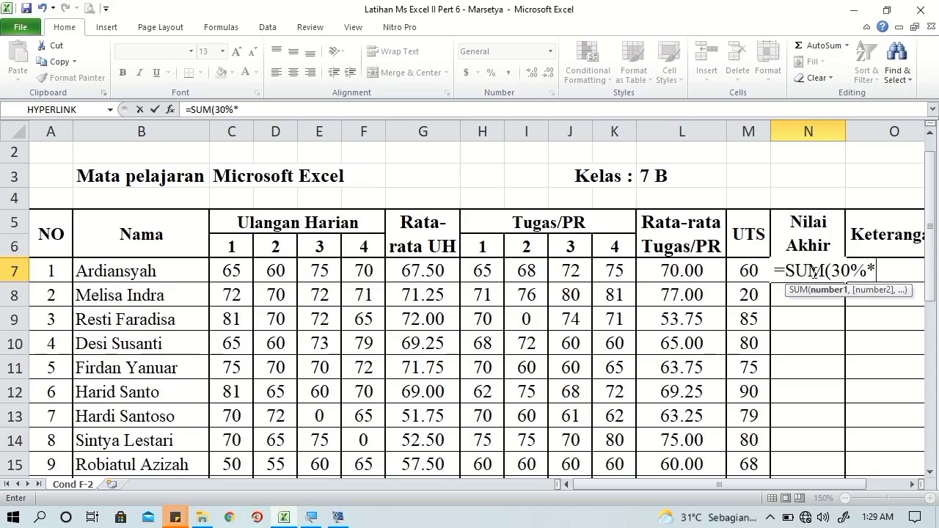
left_click(418, 277)
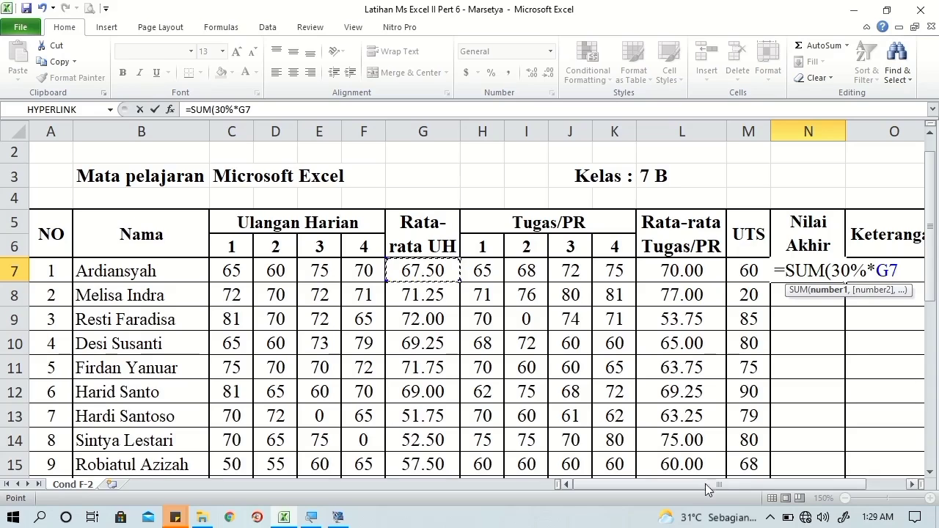
type(",")
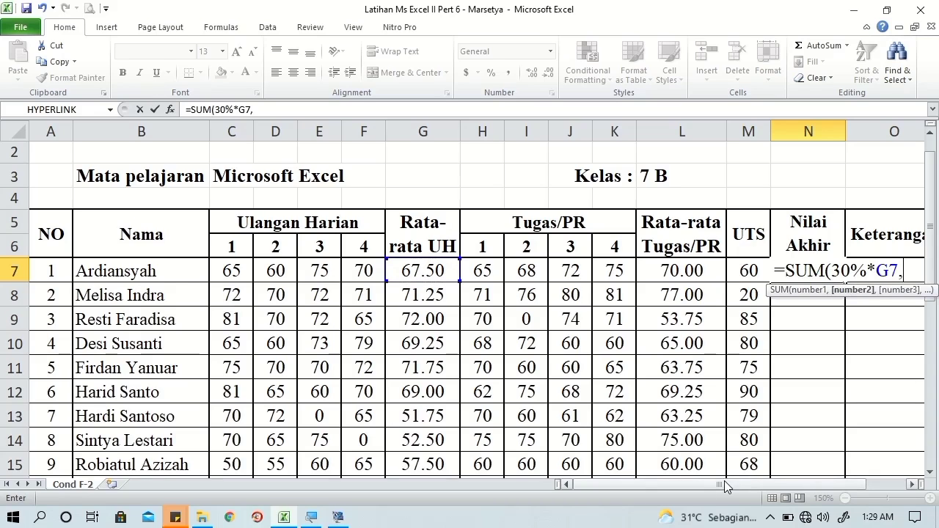
type("30")
type("%")
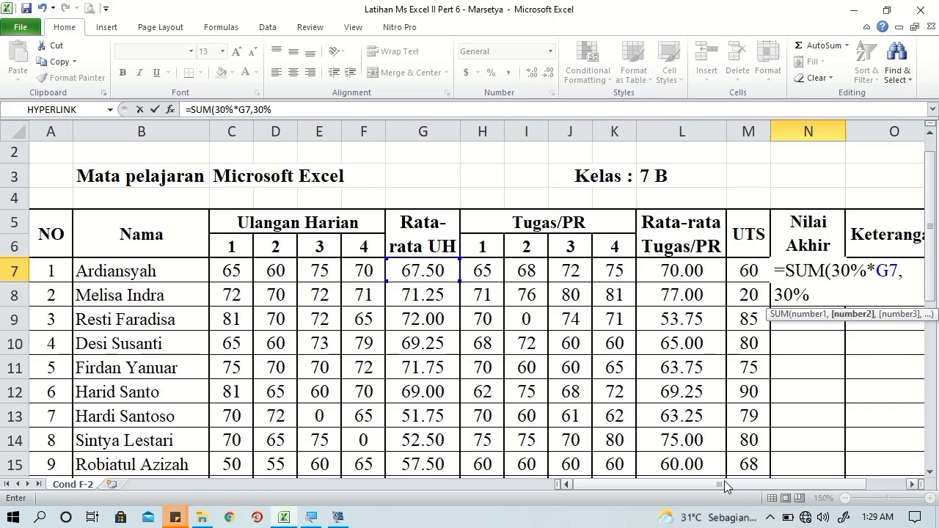
type("*")
left_click(912, 484)
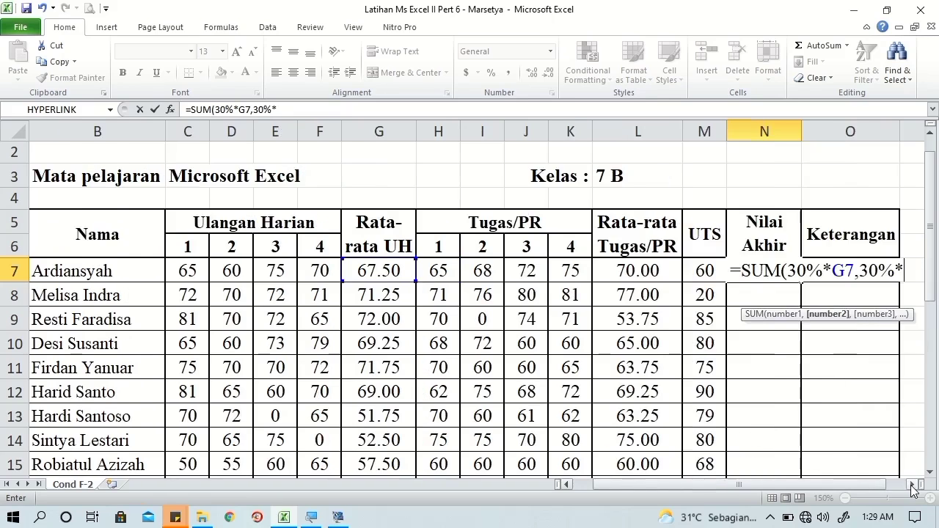
left_click(912, 485)
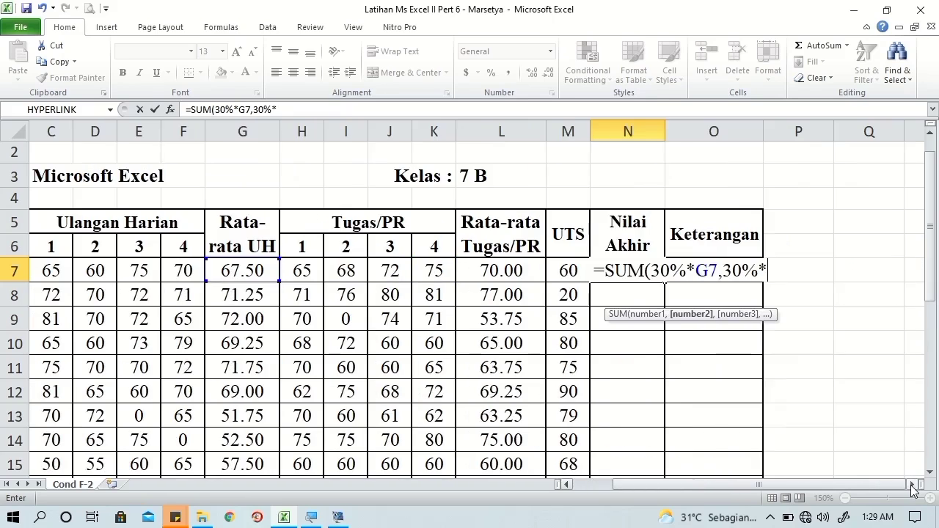
left_click(521, 271)
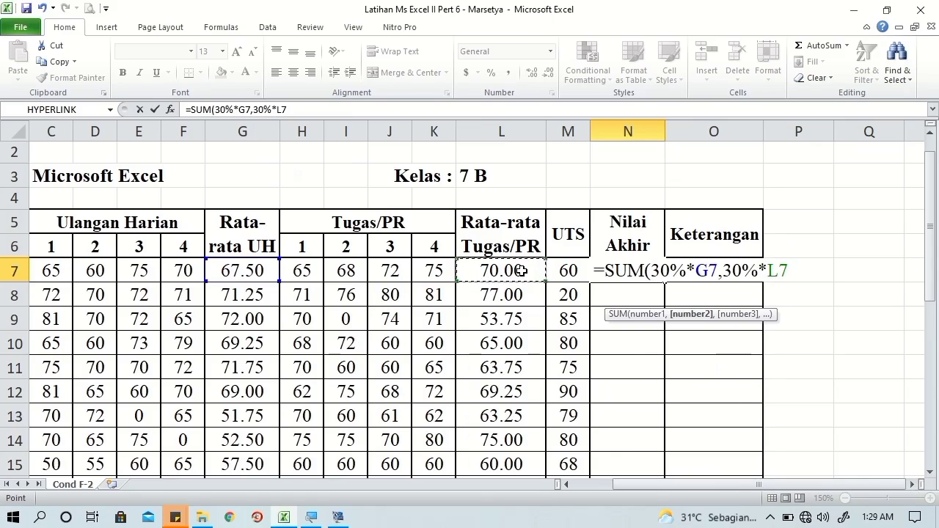
type(",")
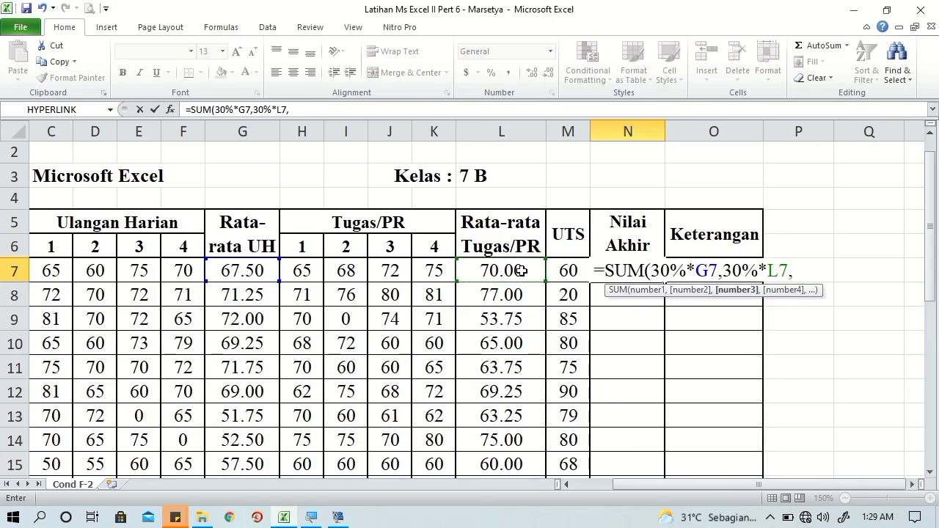
type("40")
type("%*")
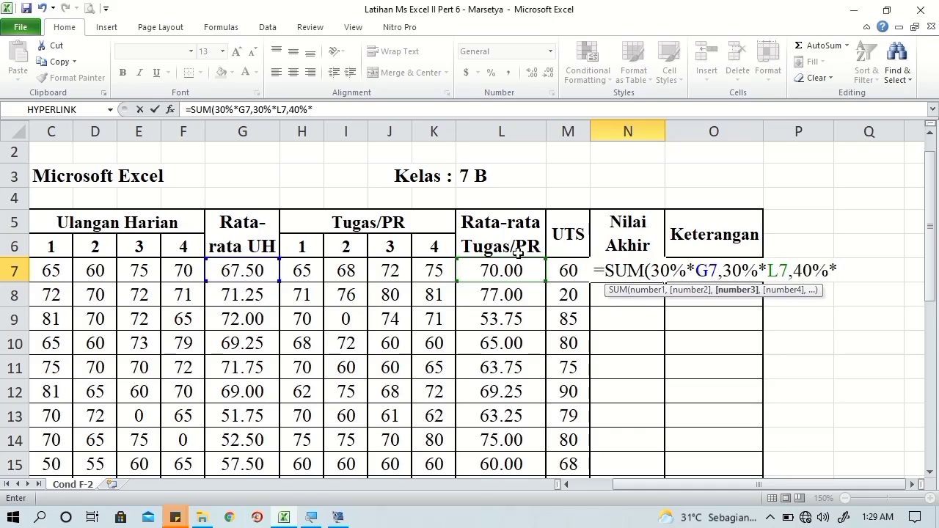
left_click(567, 271)
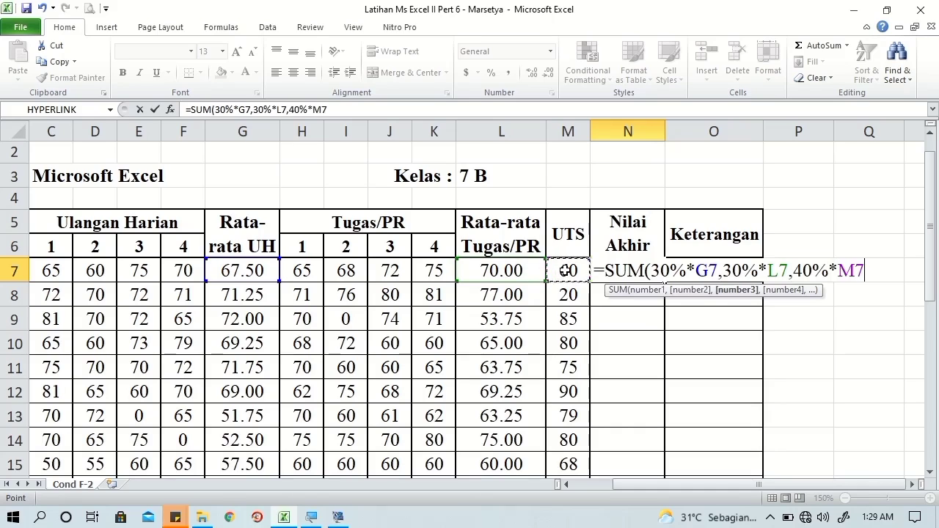
key("Tab")
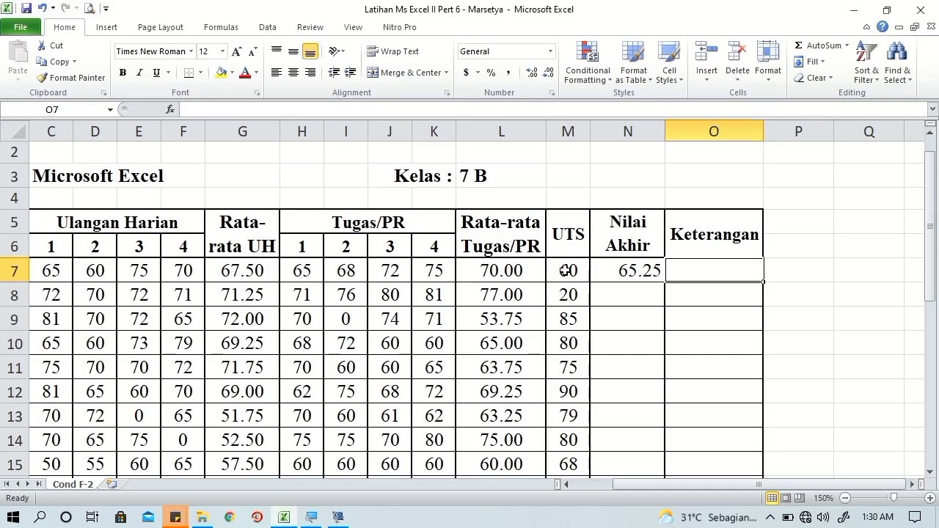
Step: Enter =IF(N7>=70,"Lulus","Tidak Lulus") in O7, which shows Tidak Lulus
type("=")
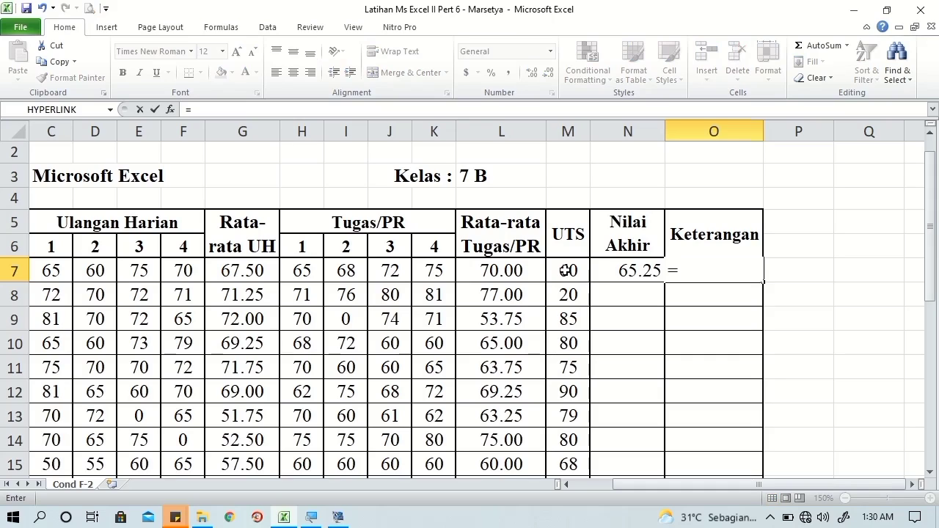
type("IF(")
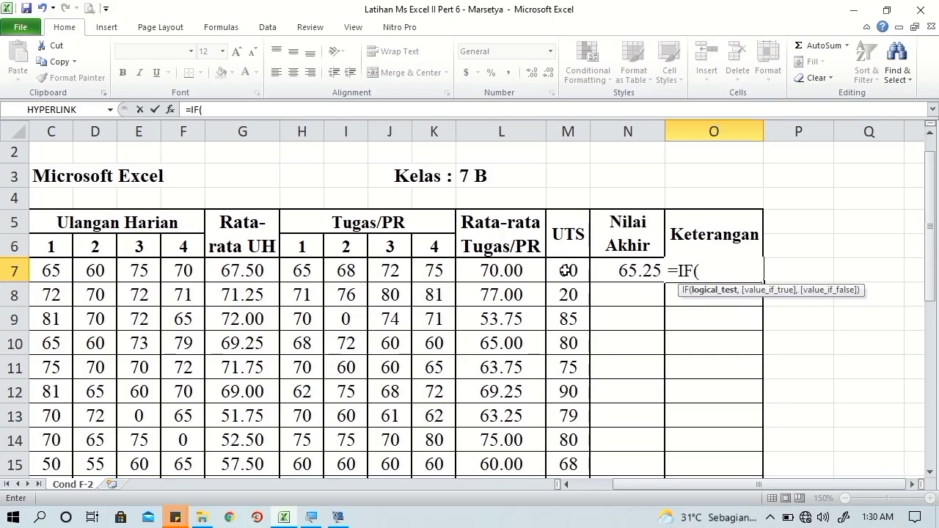
left_click(635, 271)
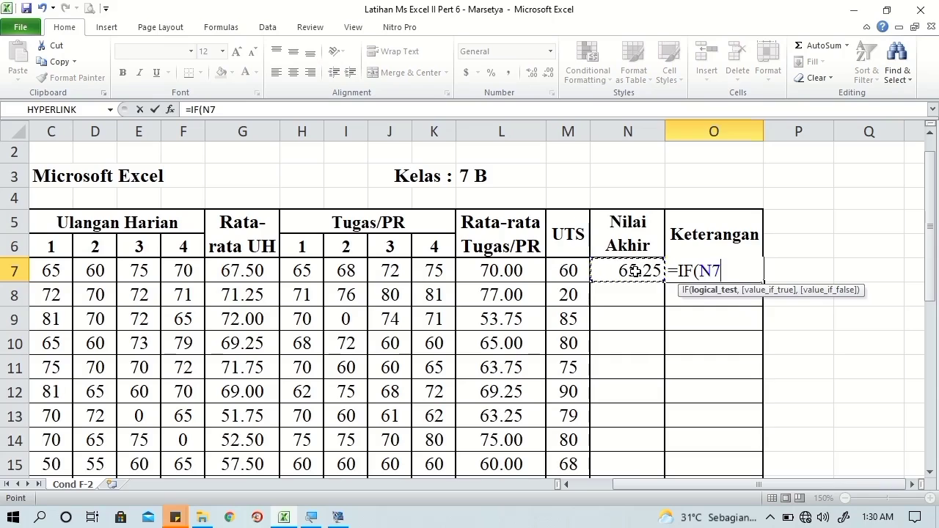
type(">")
type("=70")
type(",")
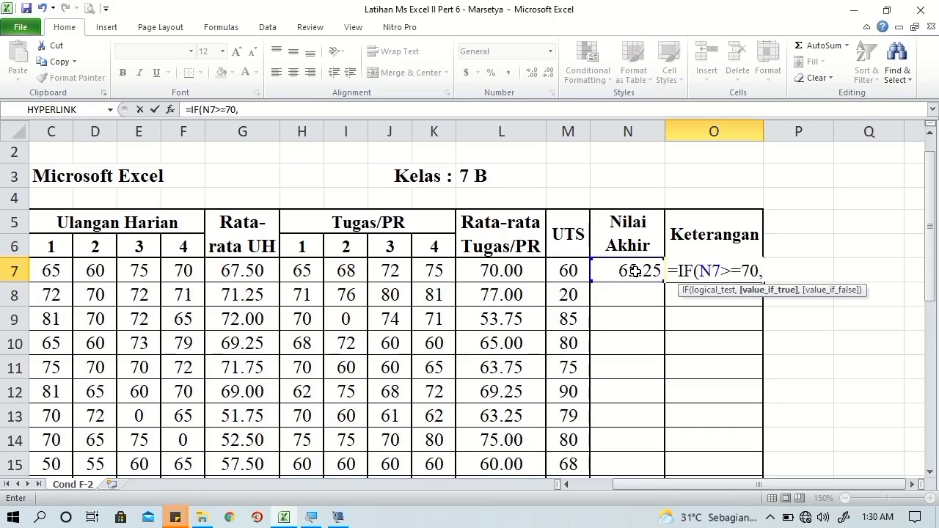
type("\"")
type("L")
type("ulus")
type("\"")
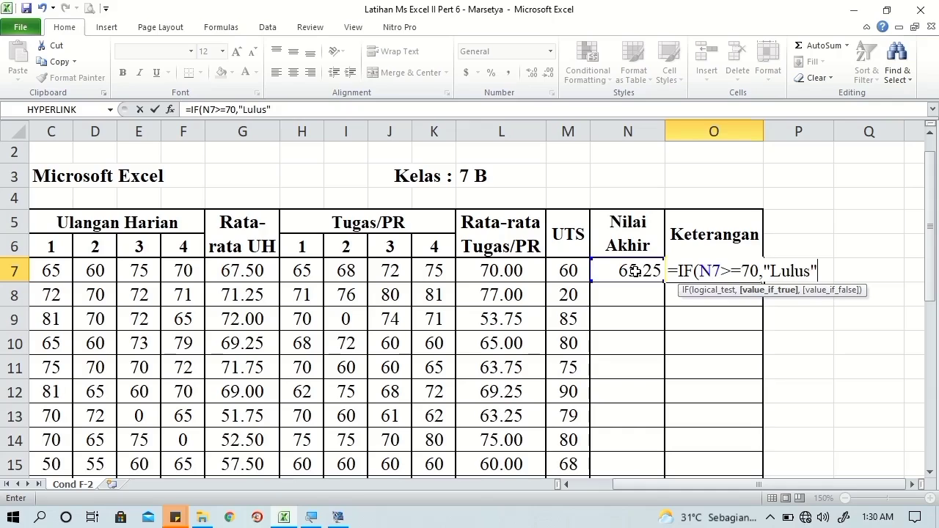
left_click(772, 271)
type(",")
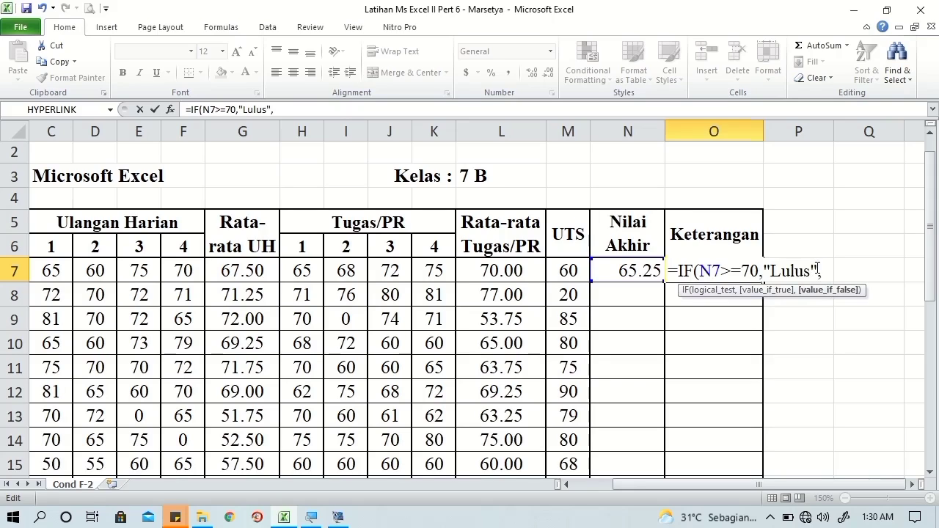
type("\"")
type("Tidak ")
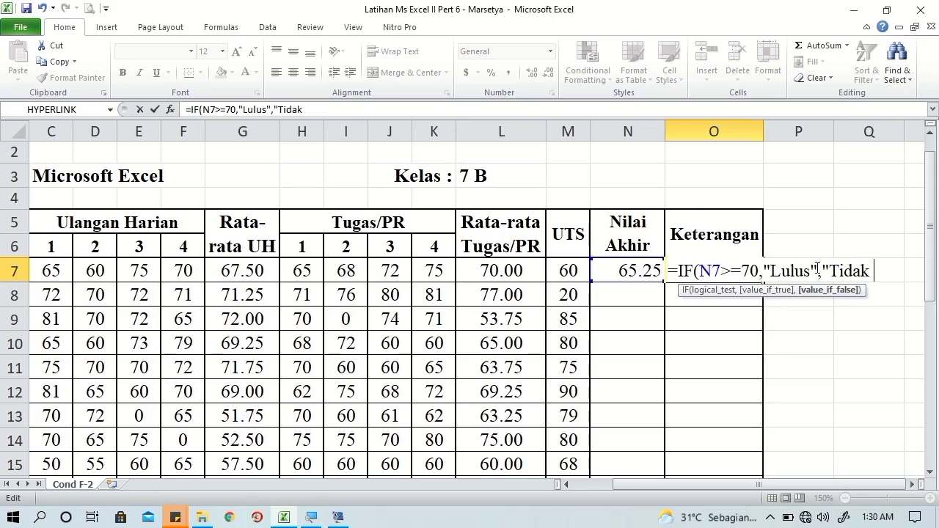
type("Lulus")
type("\"")
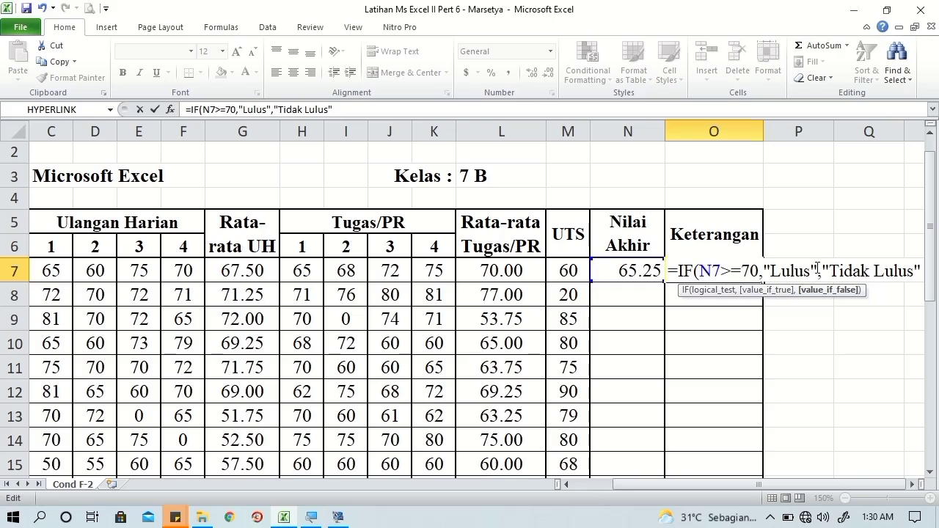
key("Return")
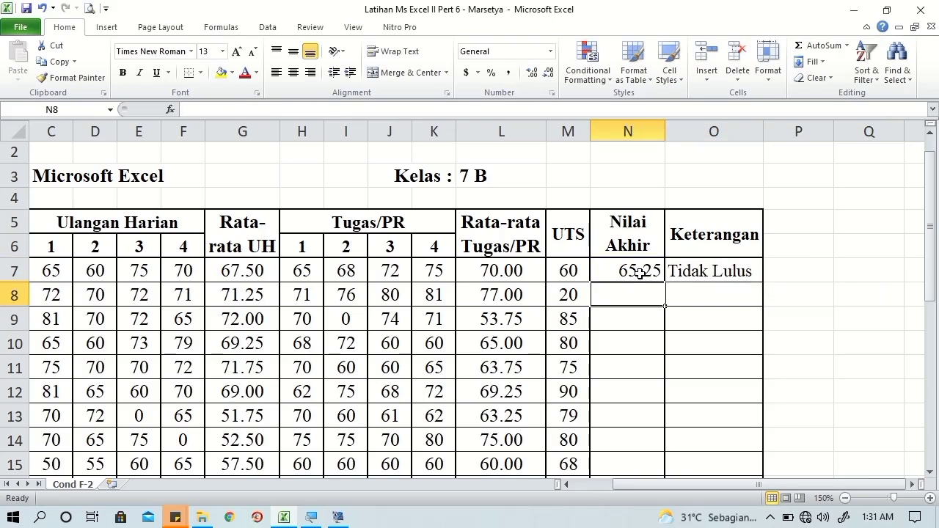
Step: Copy the N7:O7 final-score and Keterangan formulas down through row 18
left_click_drag(642, 273, 721, 270)
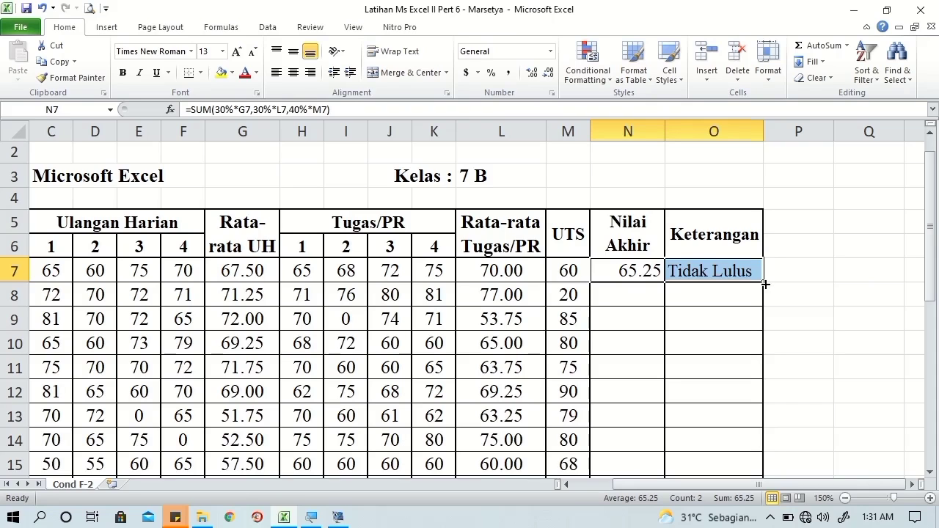
left_click_drag(765, 284, 747, 499)
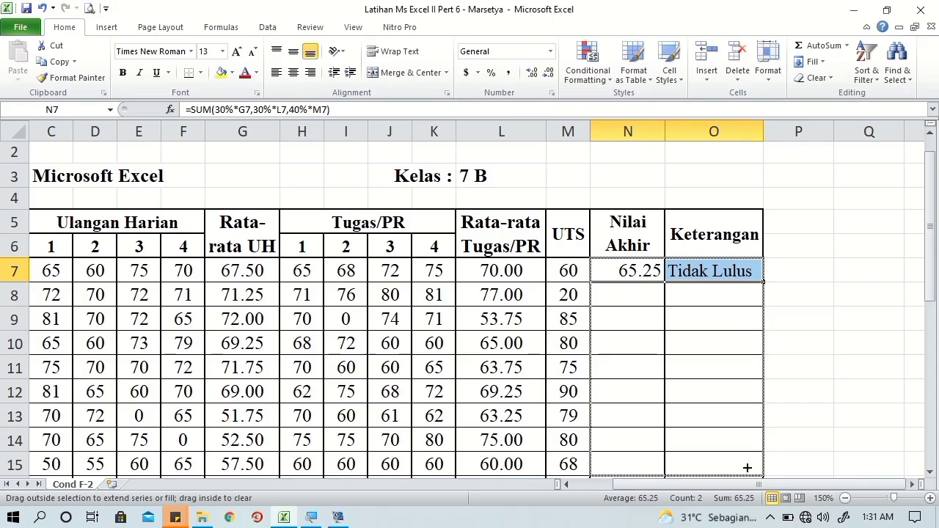
left_click_drag(748, 498, 772, 441)
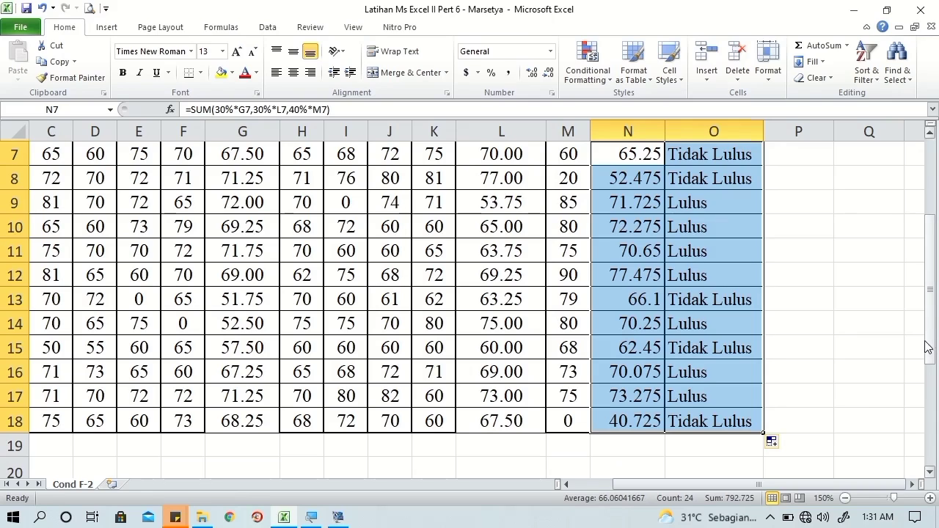
left_click_drag(935, 351, 935, 286)
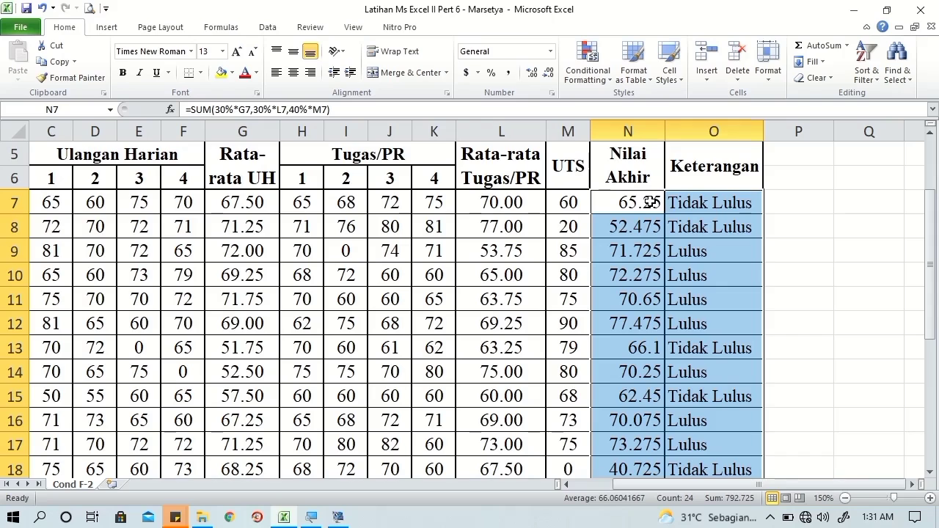
Step: Set the Nilai Akhir scores in N7:N18 to two decimals, e.g. 52.48
left_click(651, 202)
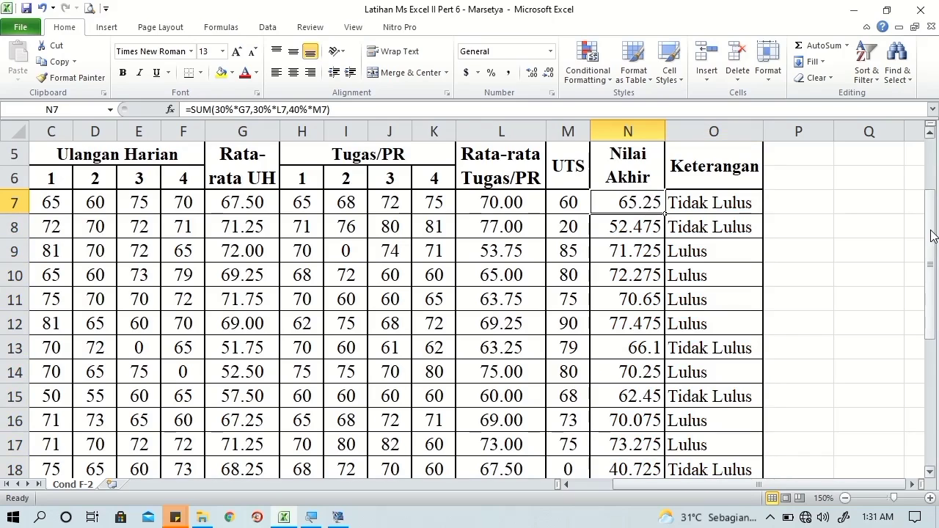
left_click_drag(926, 231, 934, 235)
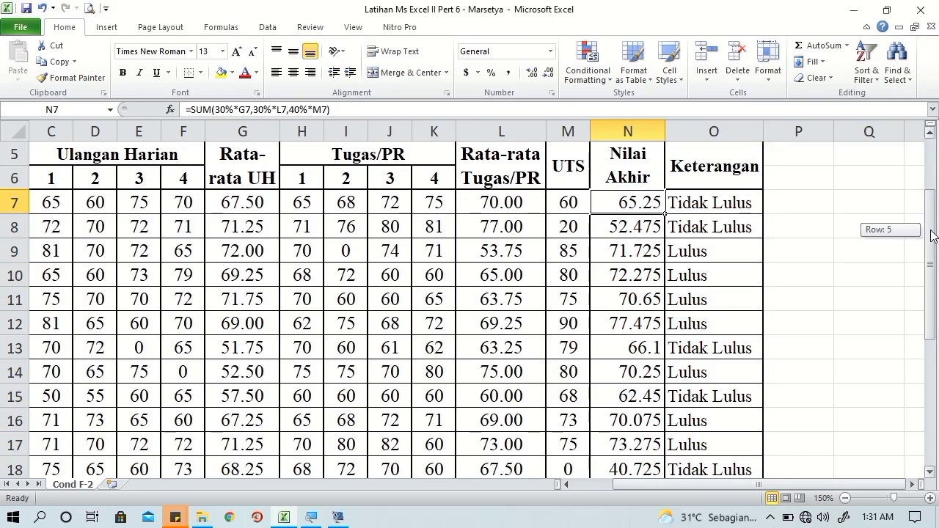
left_click_drag(934, 235, 930, 262)
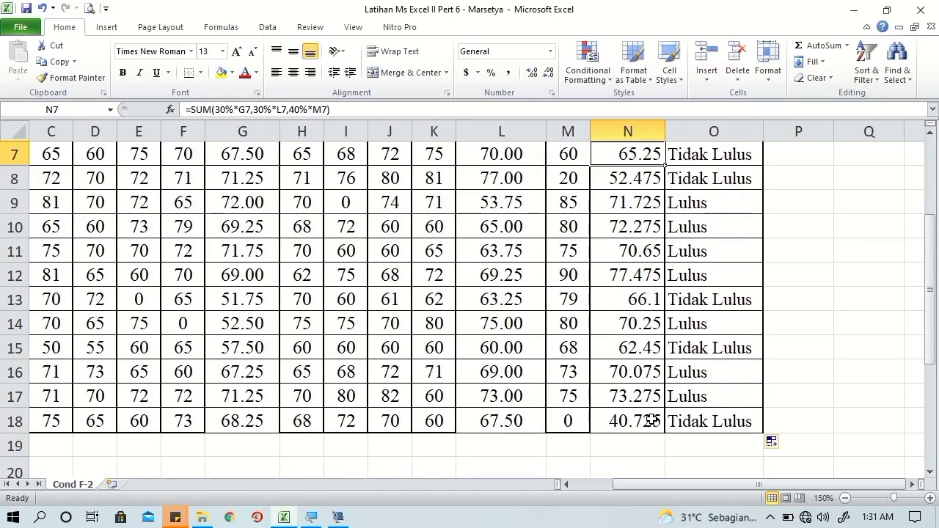
left_click(656, 418, "shift")
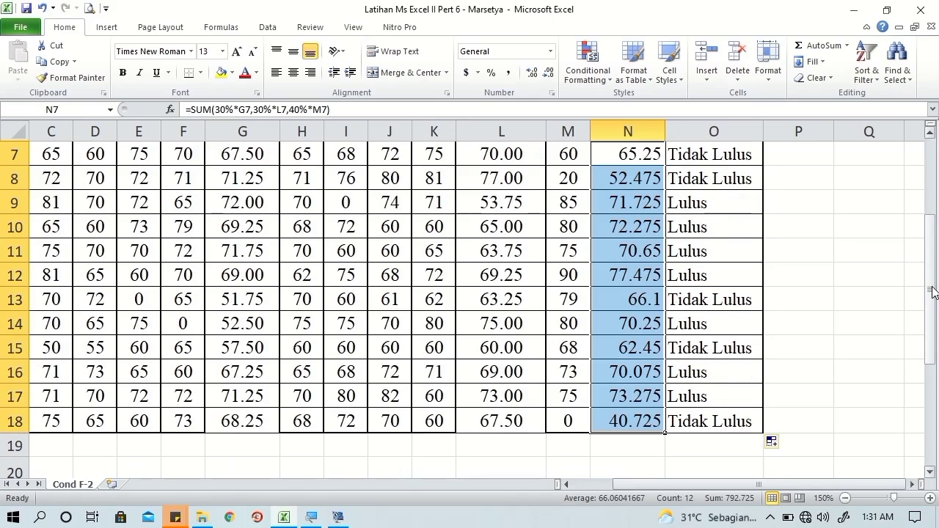
left_click_drag(934, 294, 934, 240)
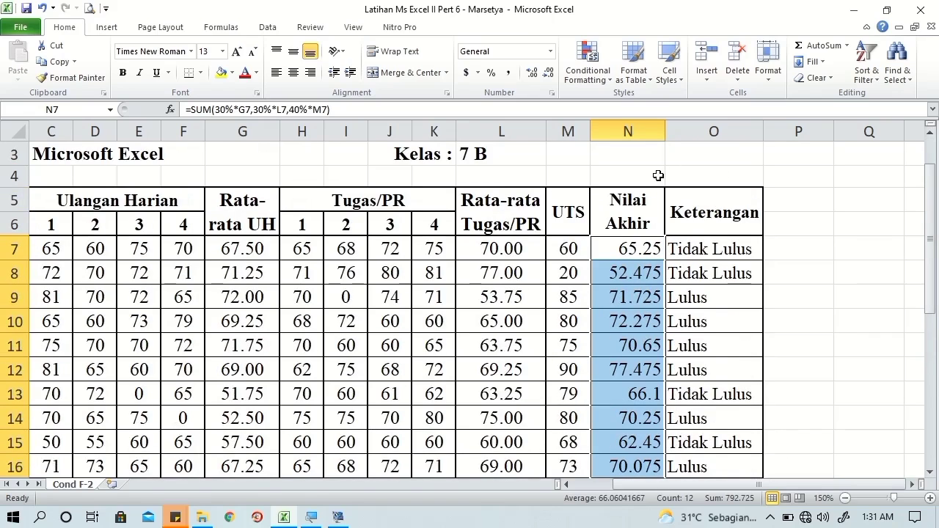
left_click(551, 75)
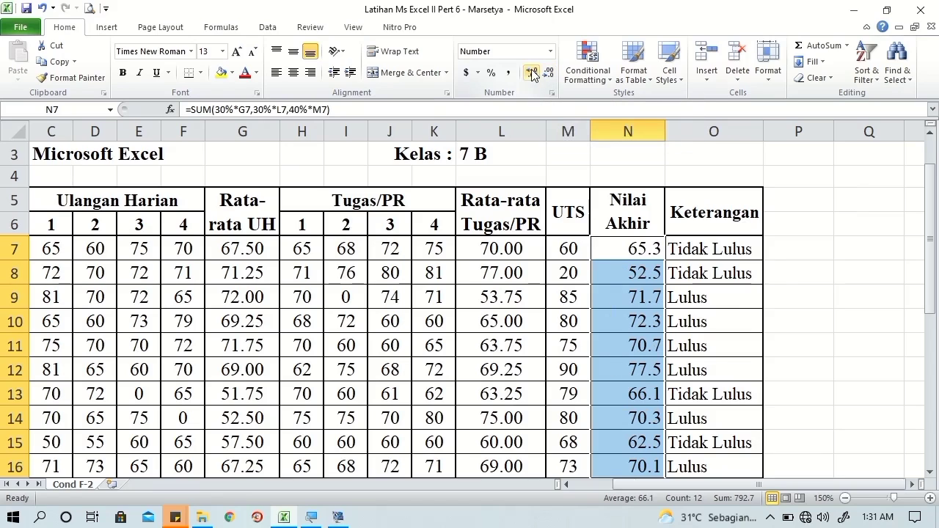
left_click(531, 72)
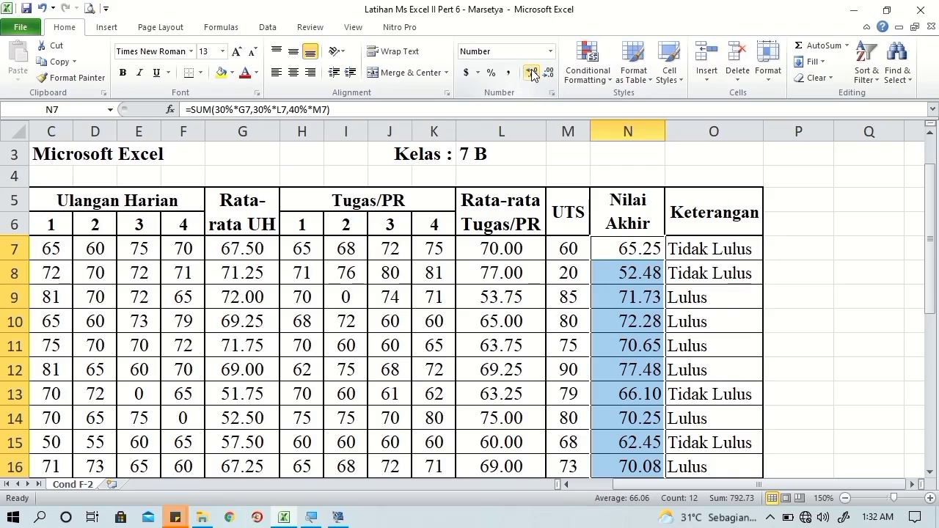
left_click_drag(930, 220, 932, 257)
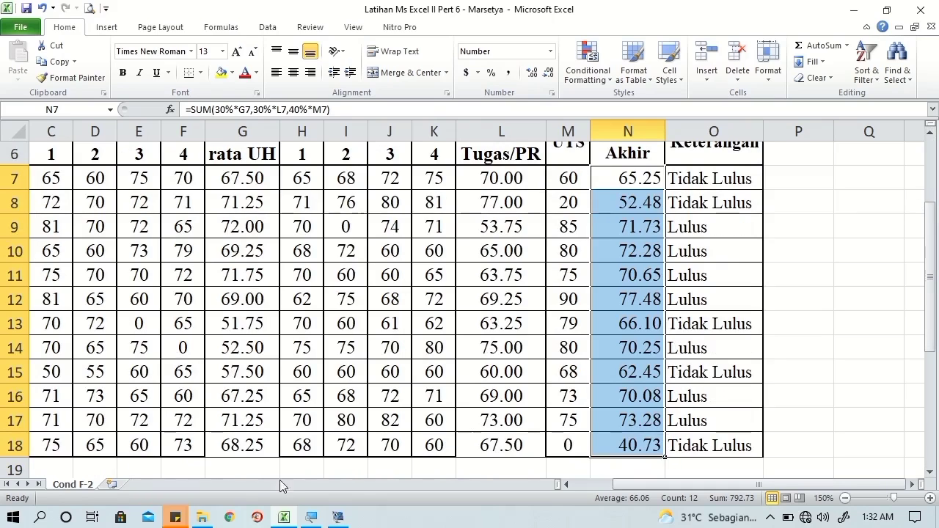
left_click_drag(229, 449, 682, 445)
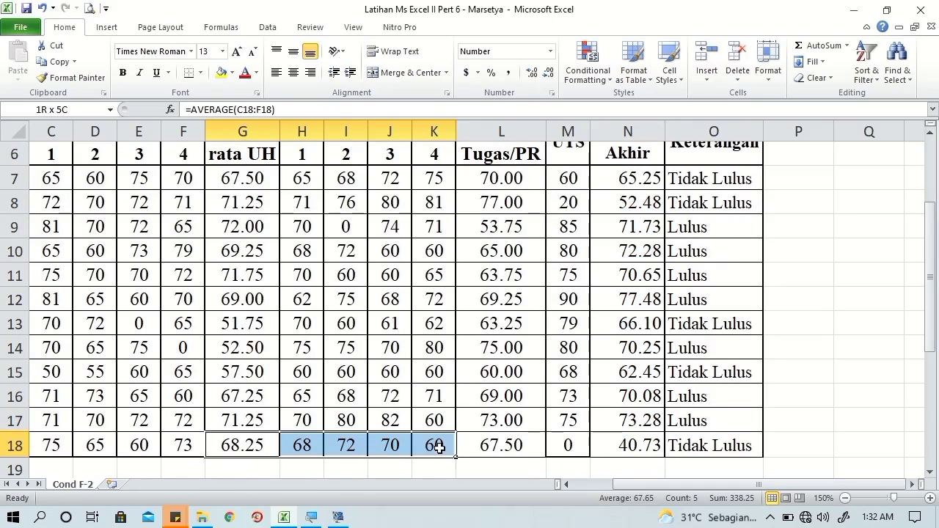
right_click(684, 446)
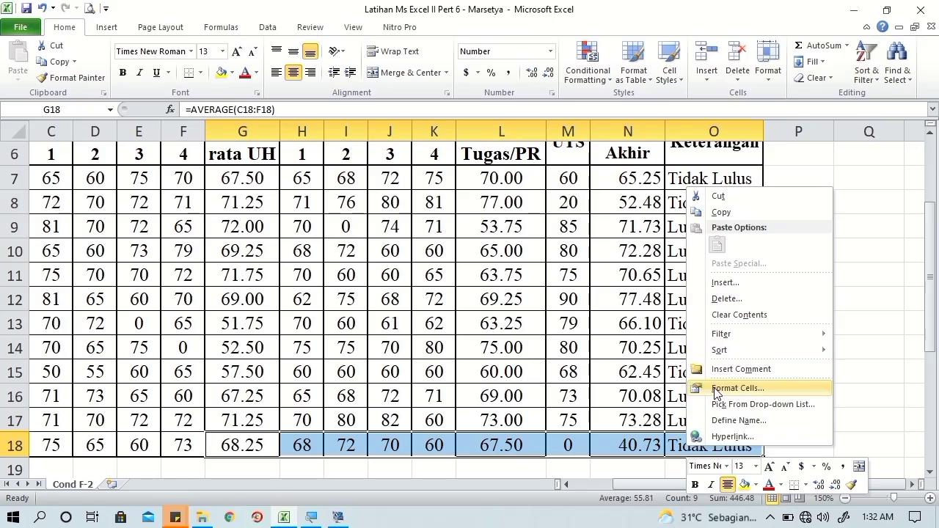
key("Escape")
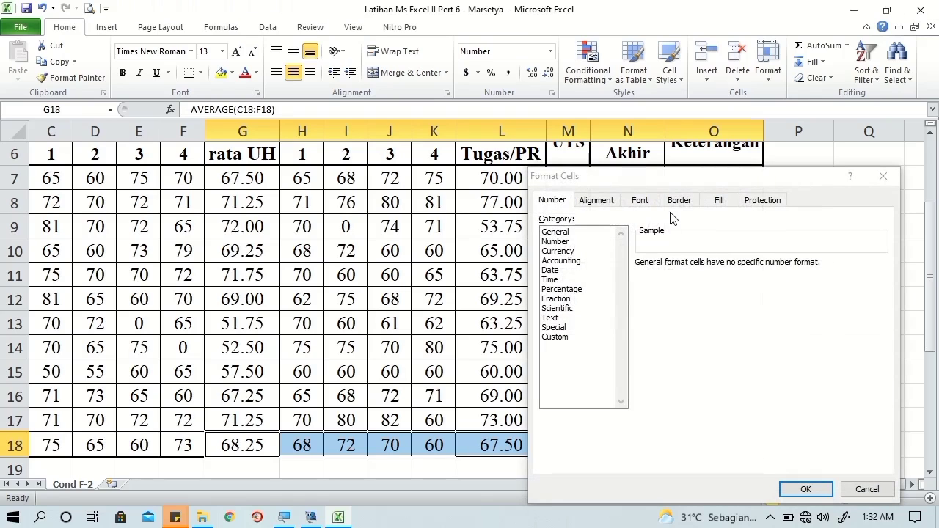
left_click(680, 202)
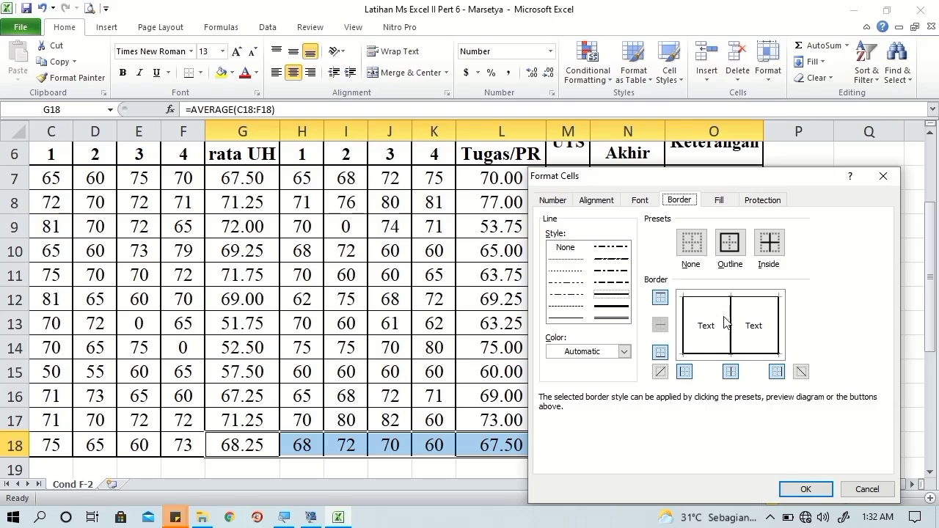
left_click(806, 489)
left_click(788, 400)
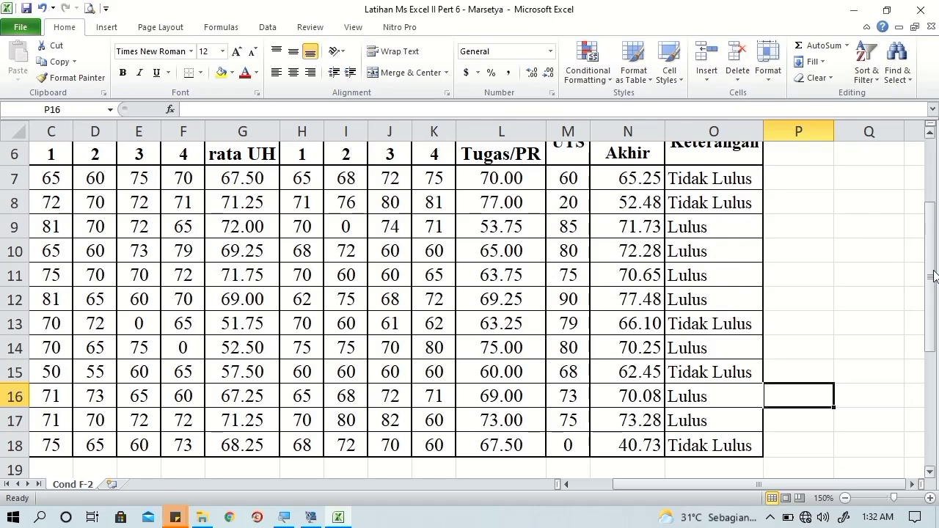
Step: Select O7 and bring up the Conditional Formatting Rules Manager
left_click_drag(935, 259, 934, 203)
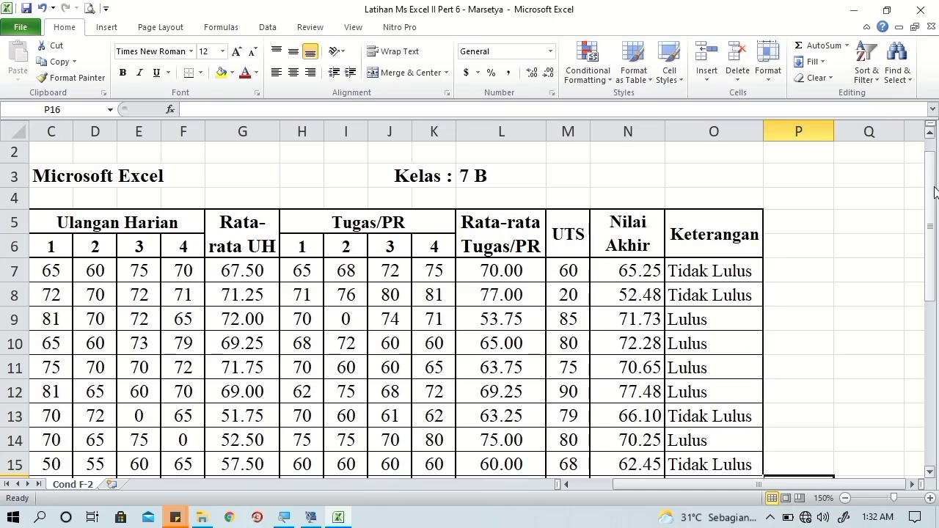
left_click(734, 271)
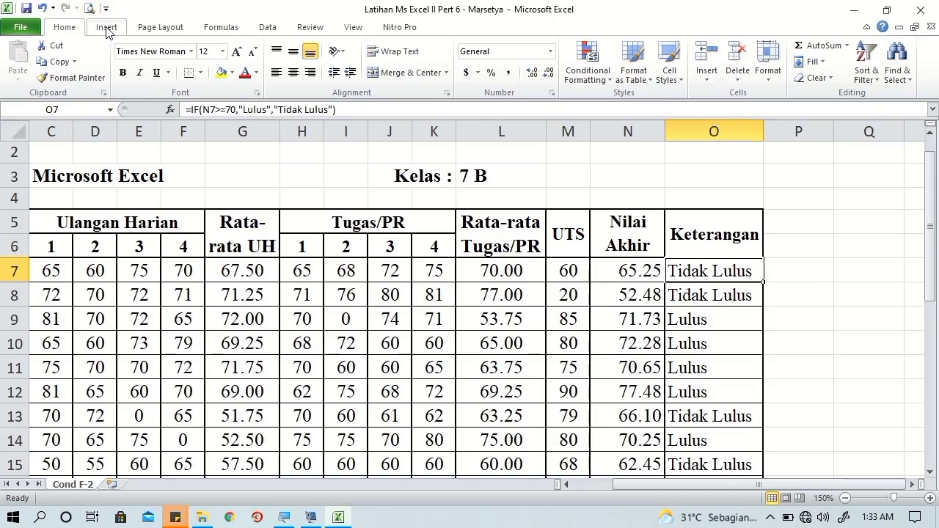
left_click(589, 74)
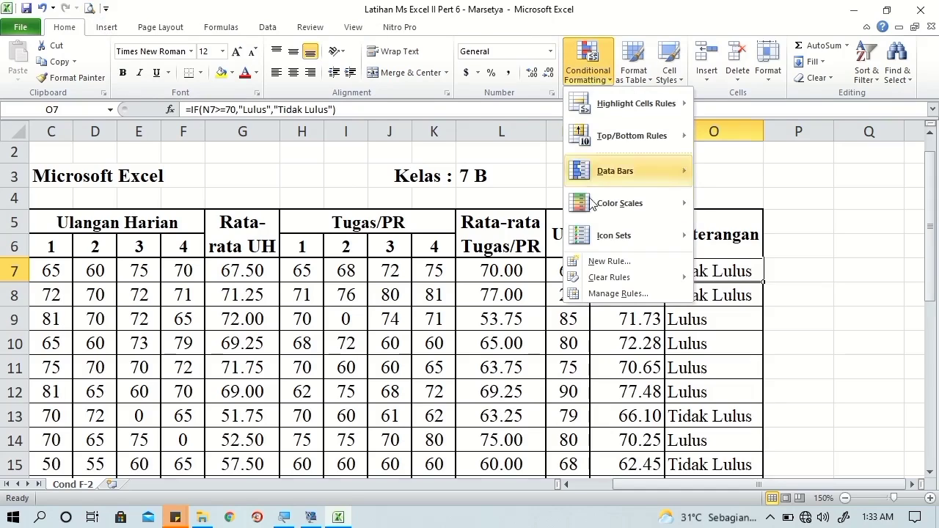
left_click(596, 294)
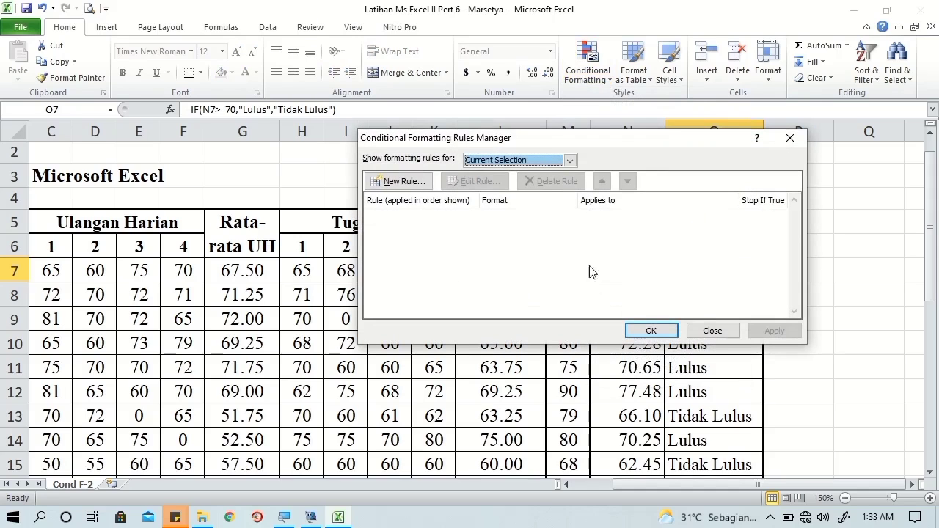
Step: Create a formula rule =$O7="Lulus" with a light-blue fill
left_click(402, 181)
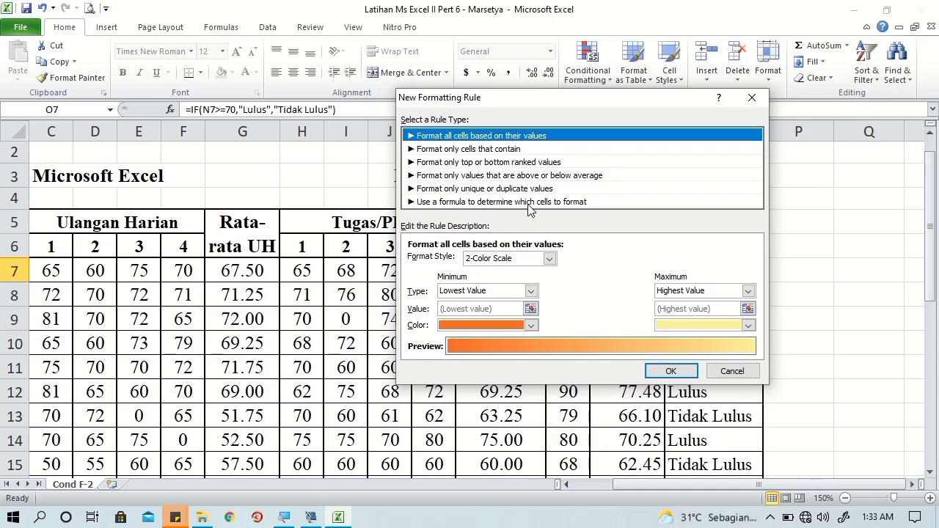
left_click(534, 204)
left_click(493, 261)
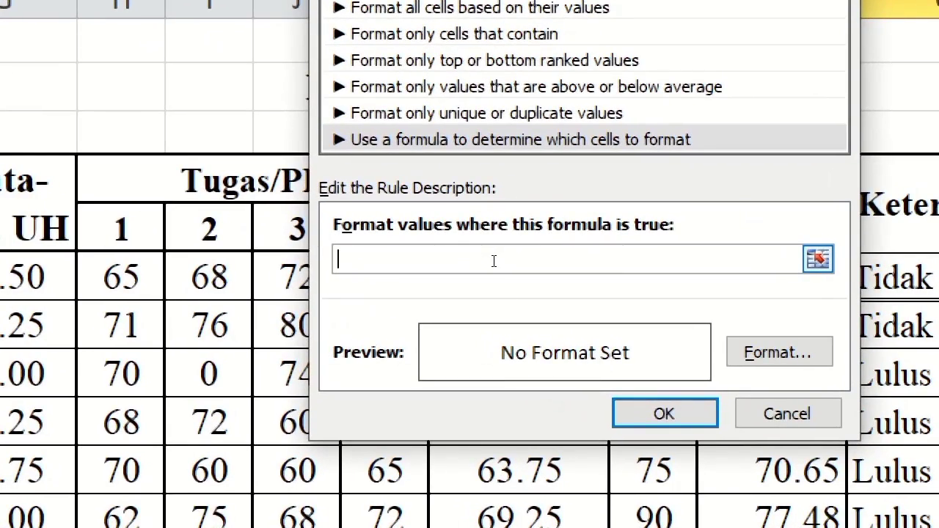
type("=")
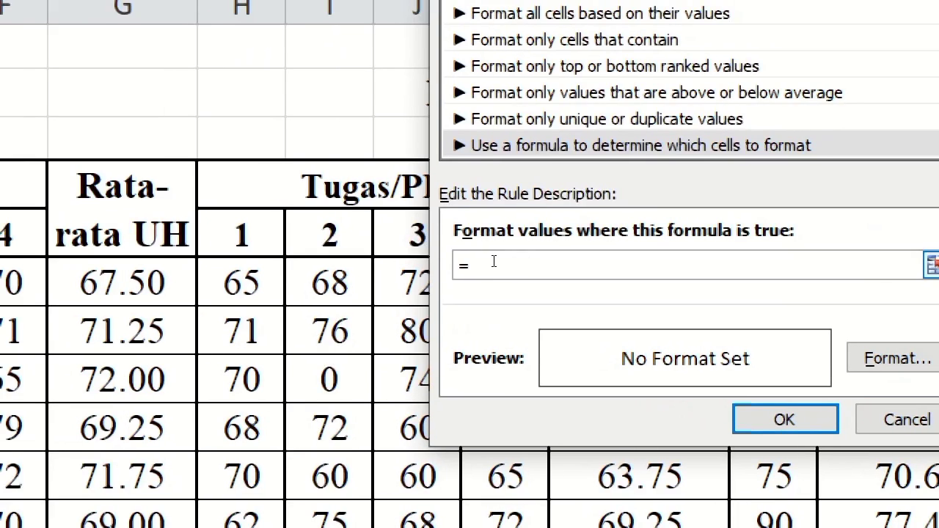
type("$")
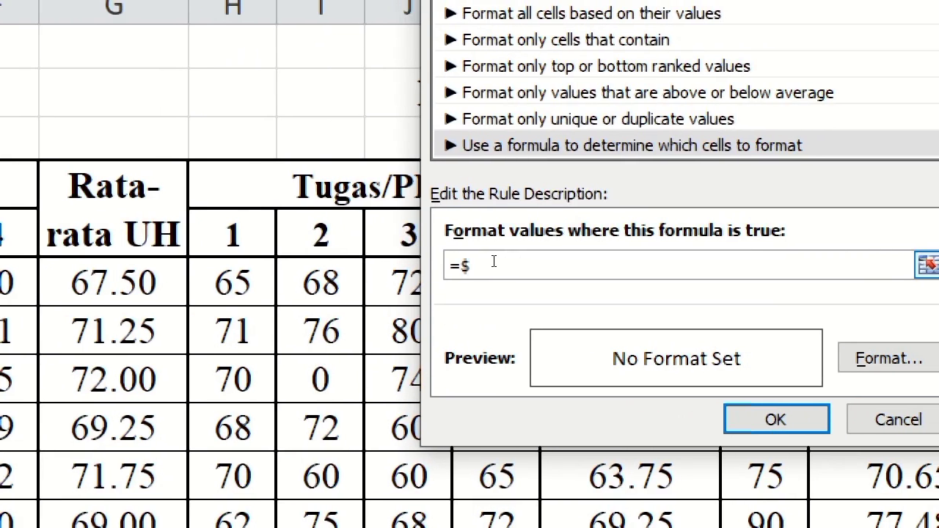
type("O7=")
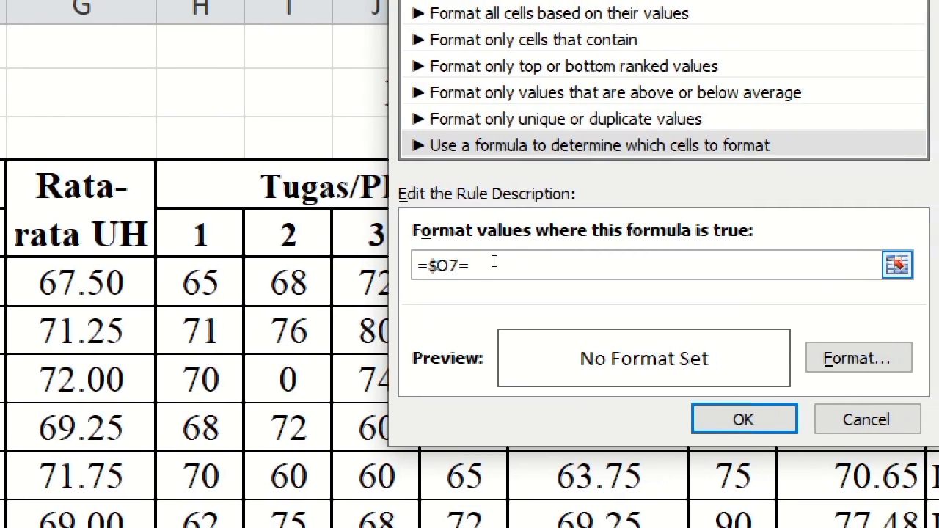
type("\"")
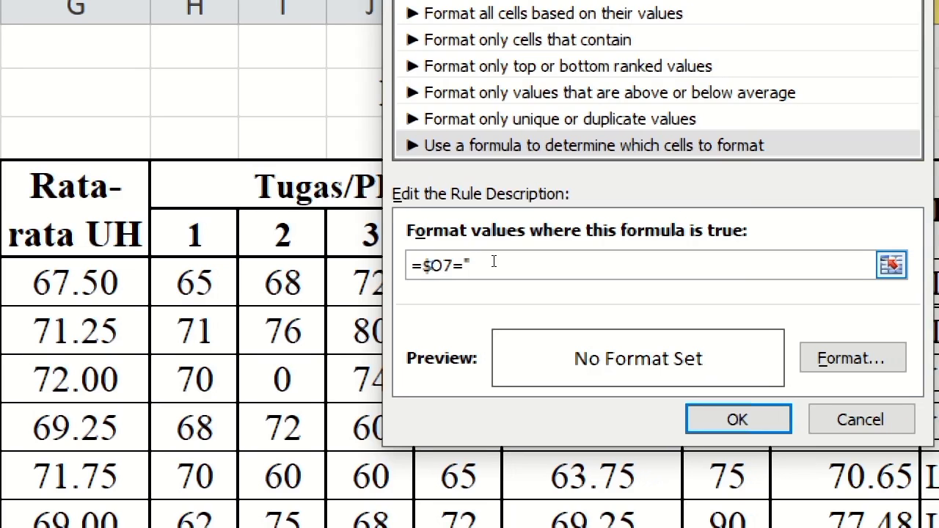
type("Lul")
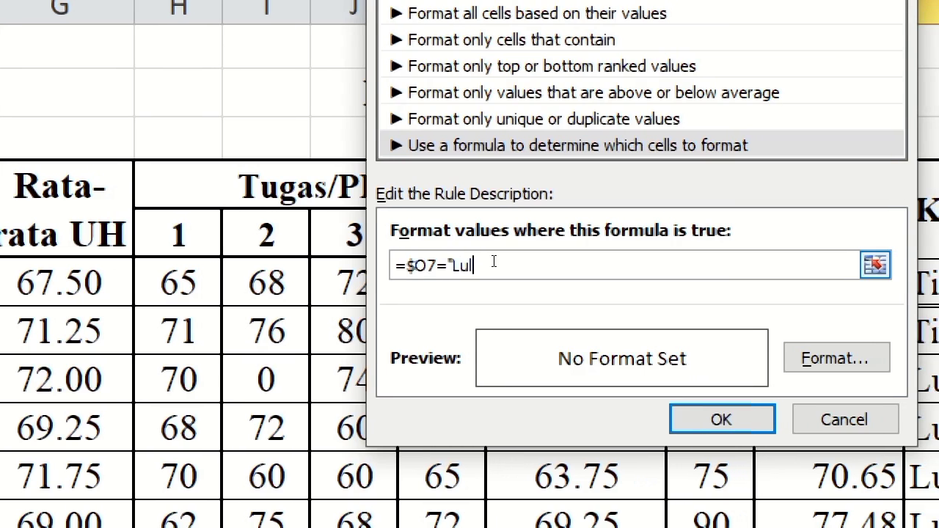
type("us\"")
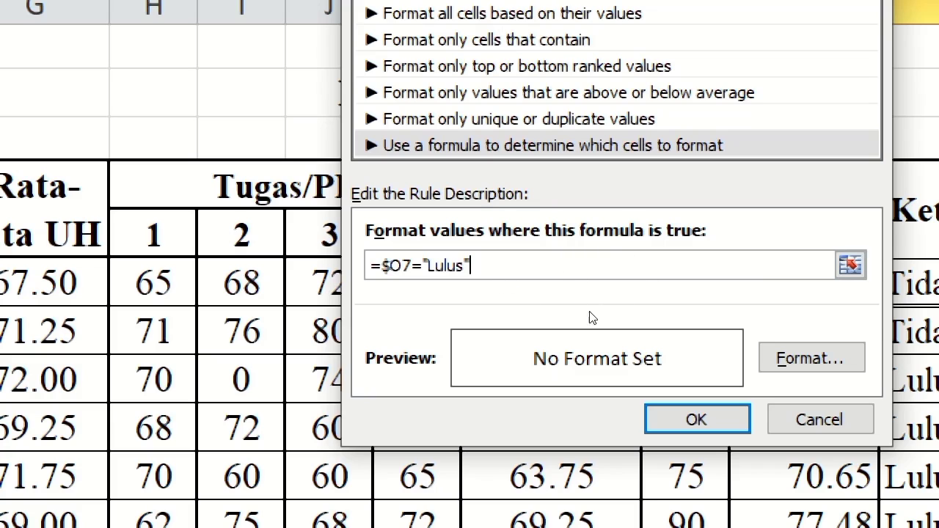
key("alt+f")
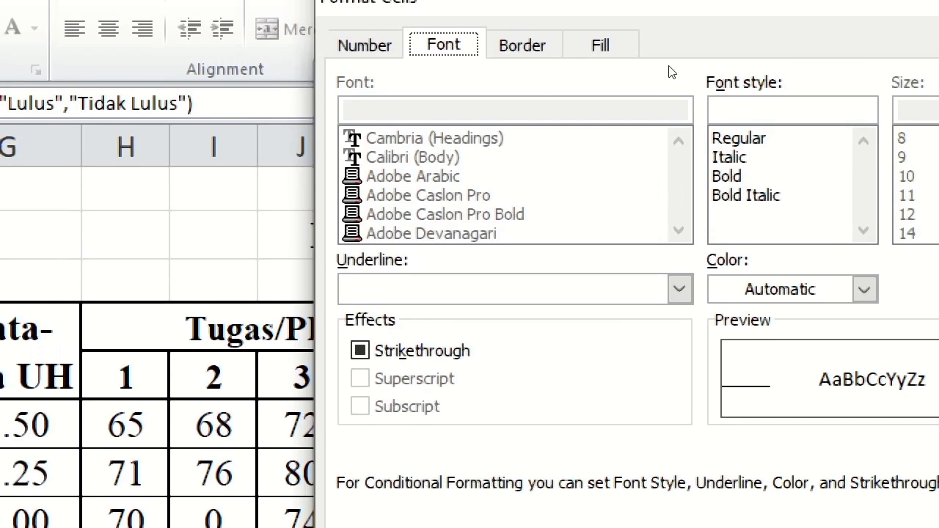
key("ctrl+Tab")
key("ctrl+Tab")
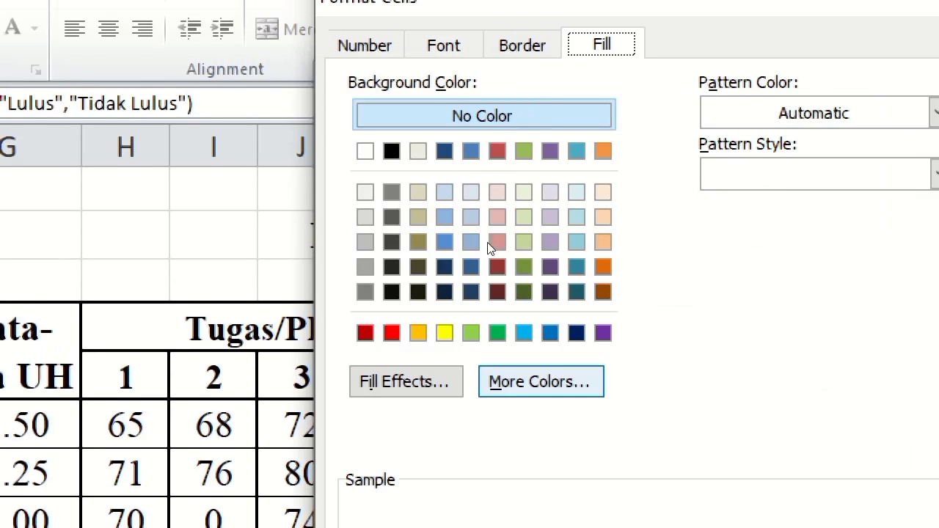
key("Left")
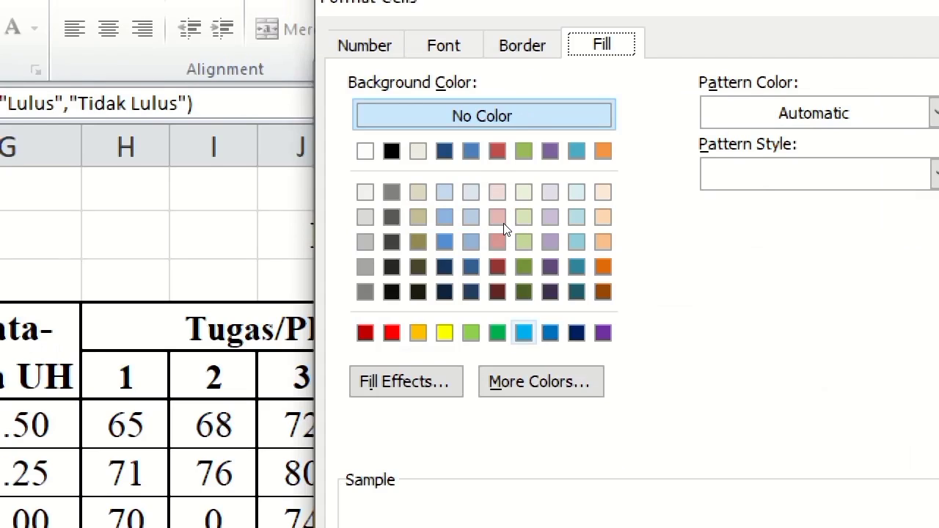
key("space")
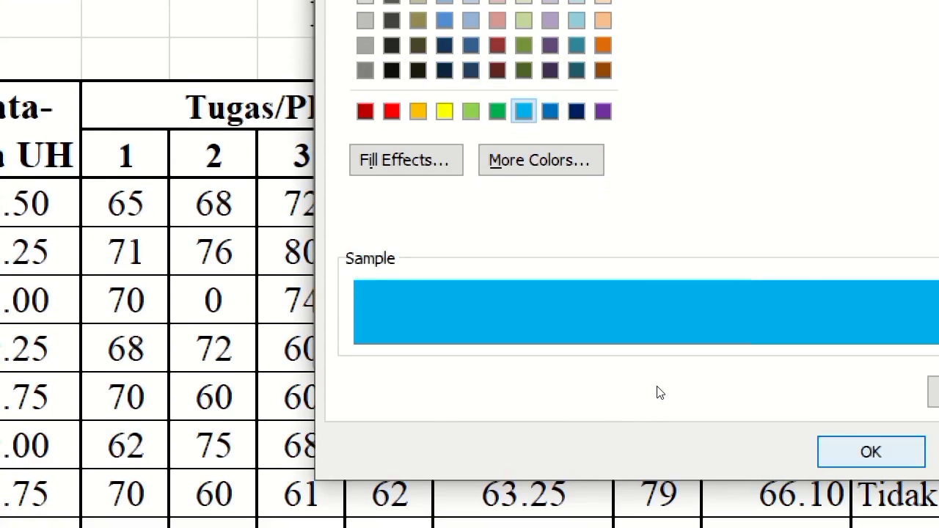
key("Return")
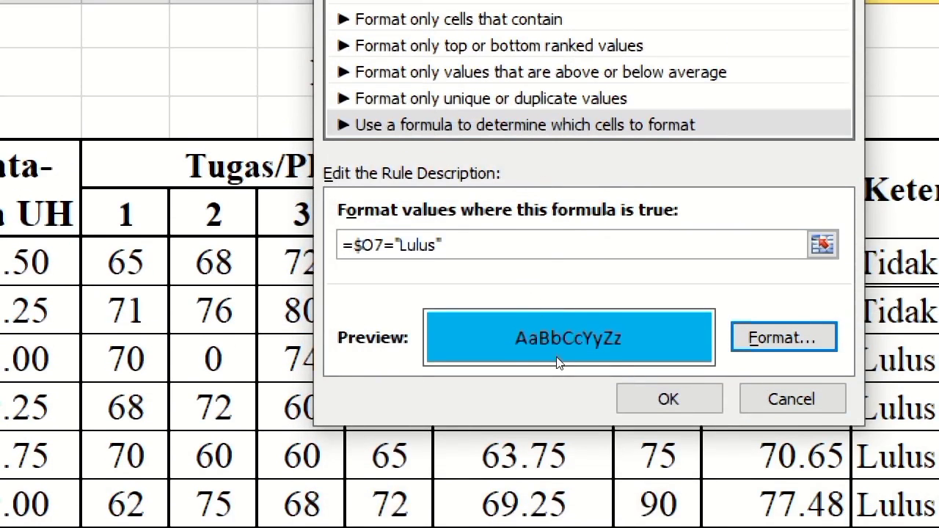
key("Return")
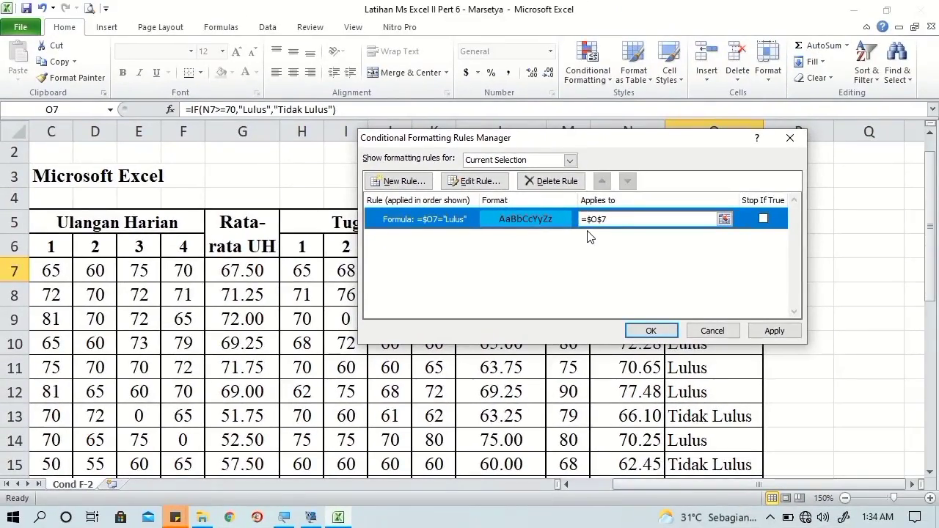
Step: Change the Lulus rule's Applies to range to =$A$7:$O$18 and apply it
left_click(605, 219)
left_click_drag(607, 219, 582, 220)
key("BackSpace")
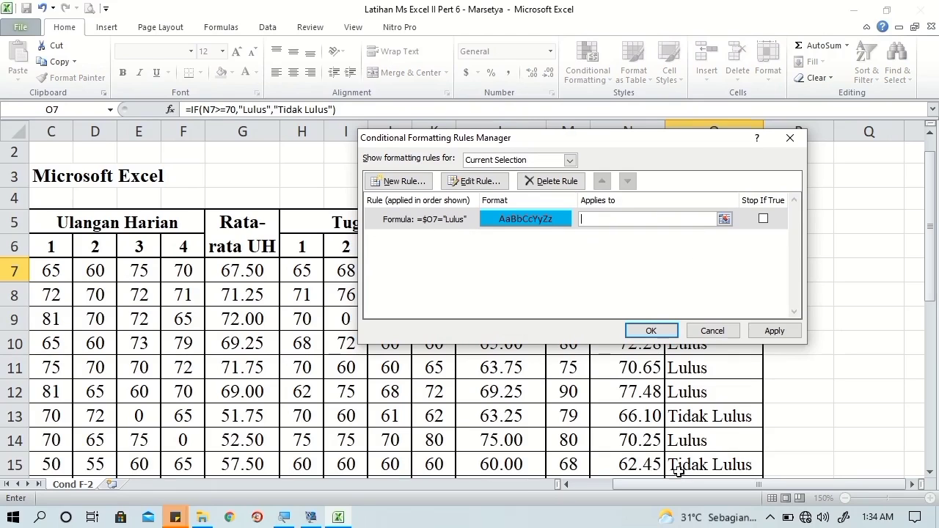
left_click_drag(682, 485, 642, 484)
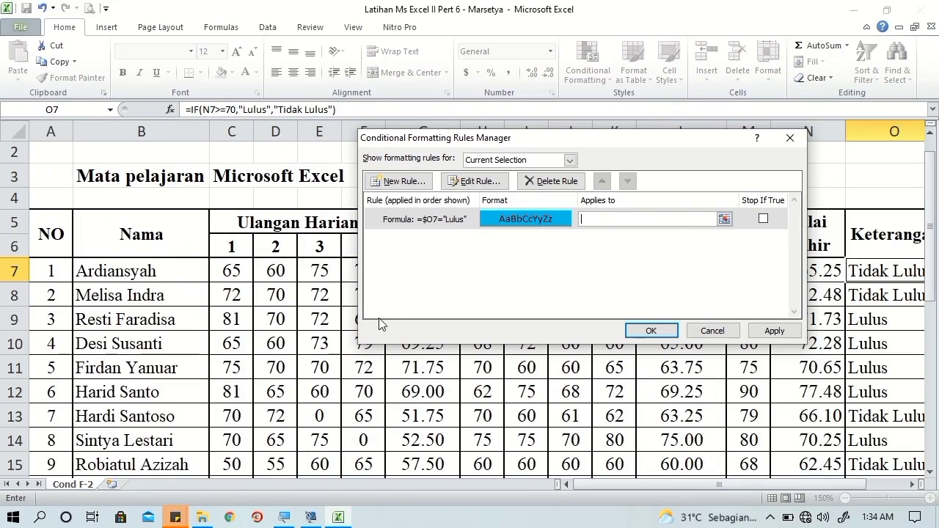
left_click(55, 271)
scroll(924, 329, "down", 3)
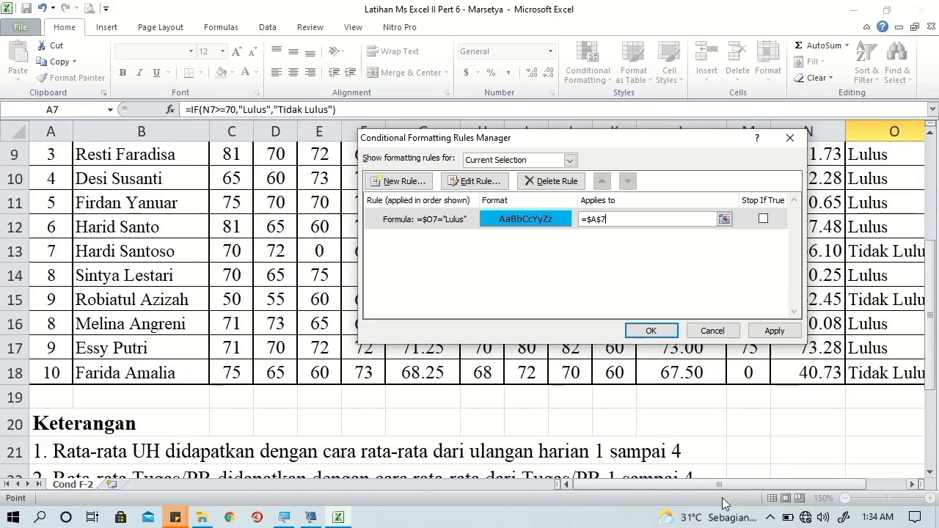
left_click_drag(724, 485, 778, 484)
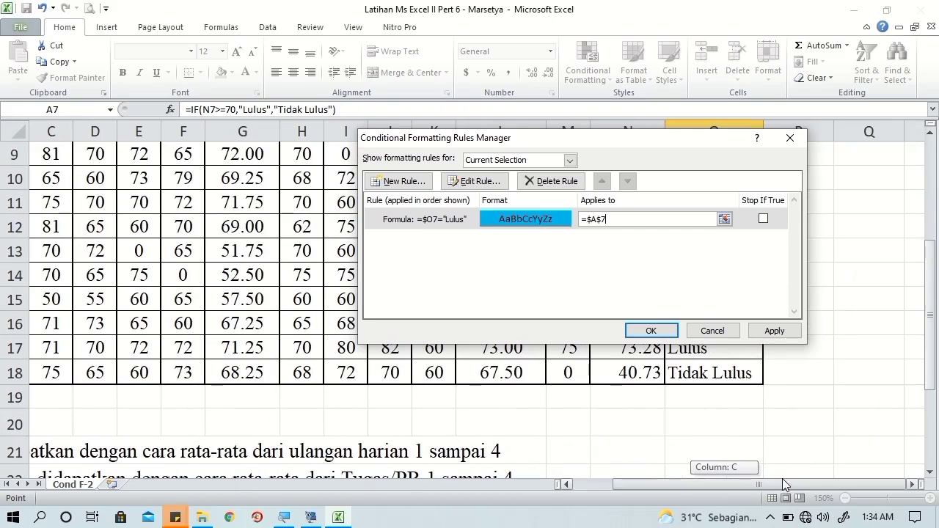
left_click(722, 372, "shift")
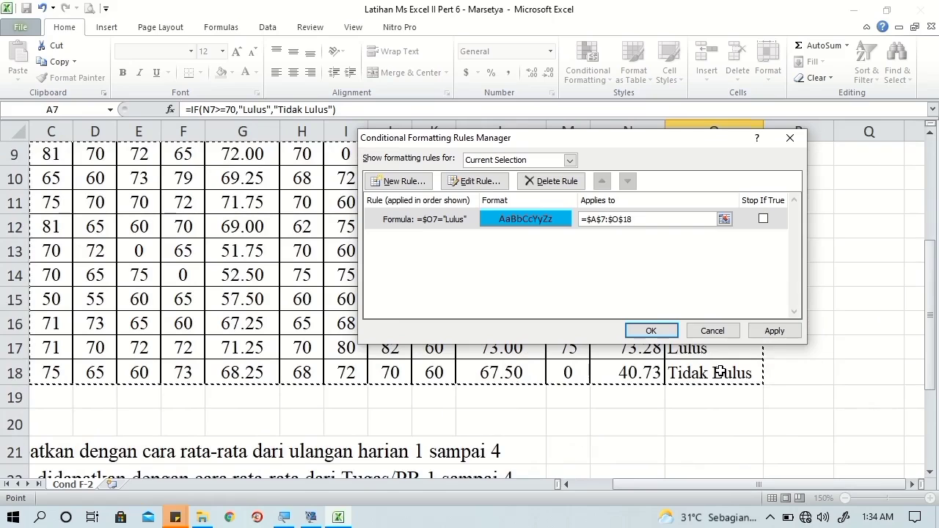
left_click(761, 331)
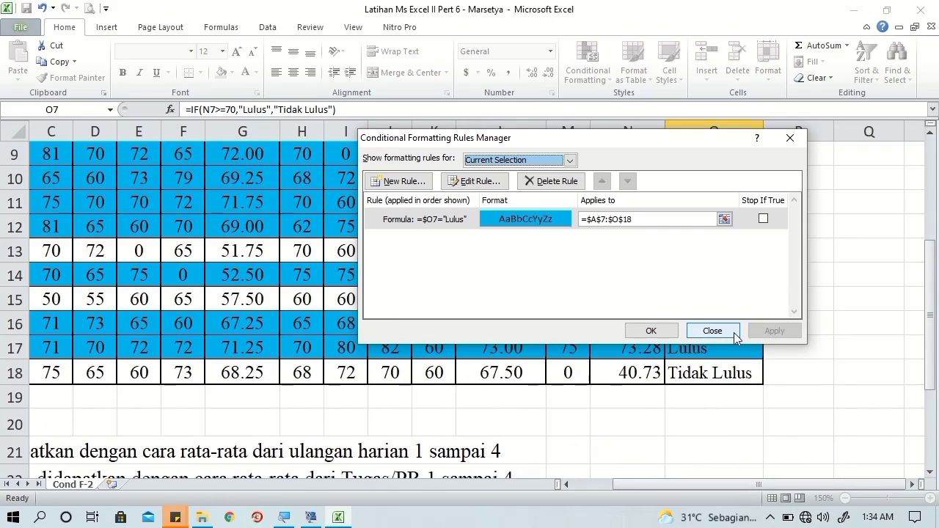
left_click_drag(712, 143, 763, 198)
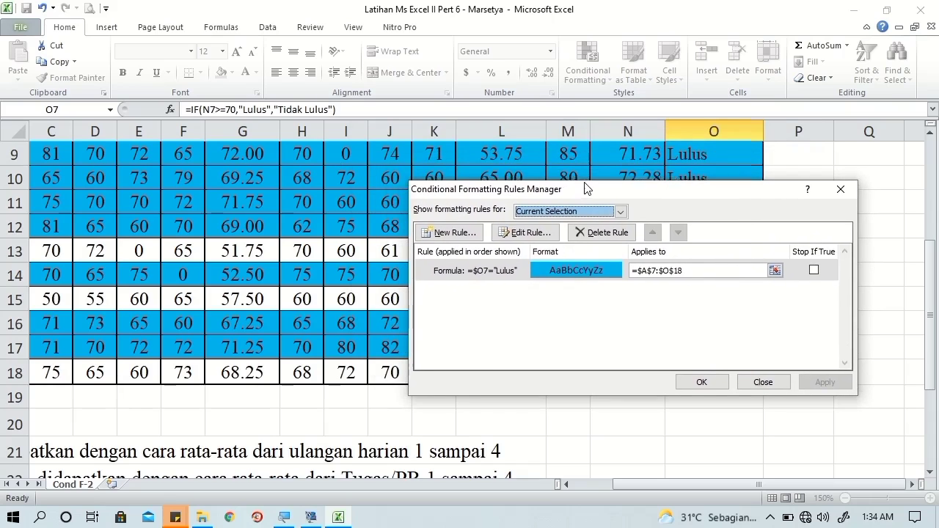
left_click_drag(593, 192, 595, 173)
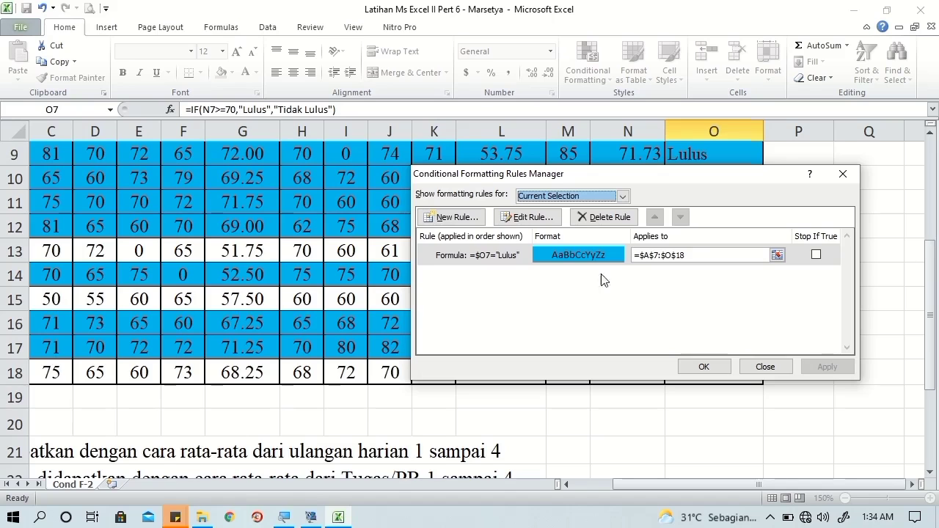
Step: Create a formula rule =$O7="Tidak Lulus" with a red fill
left_click(453, 218)
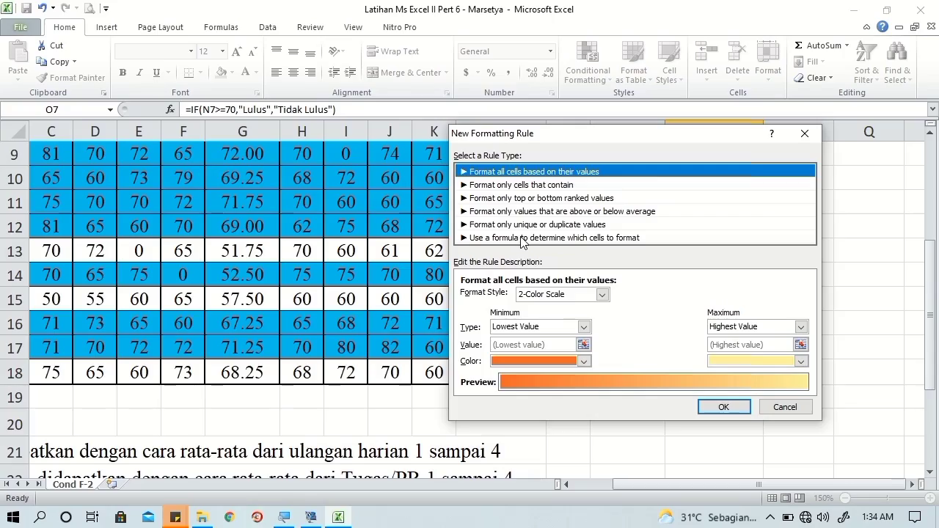
left_click(522, 238)
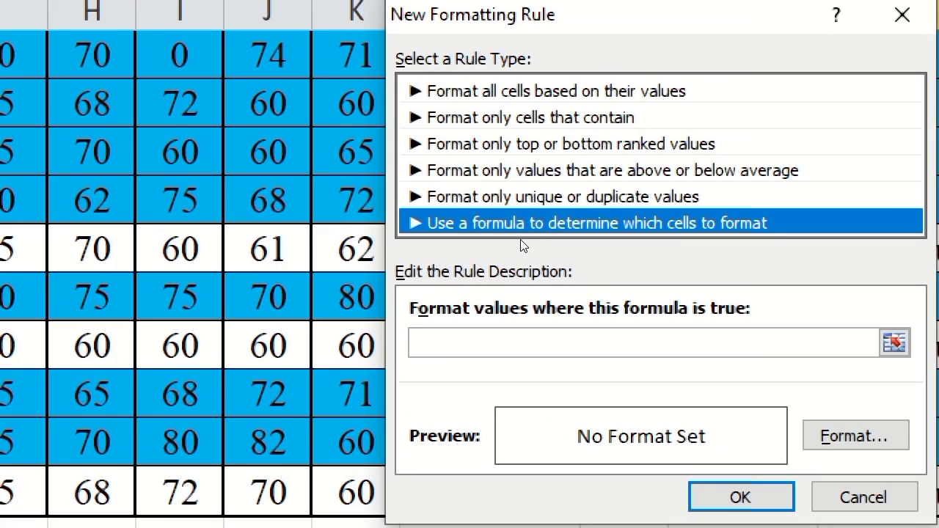
left_click(478, 337)
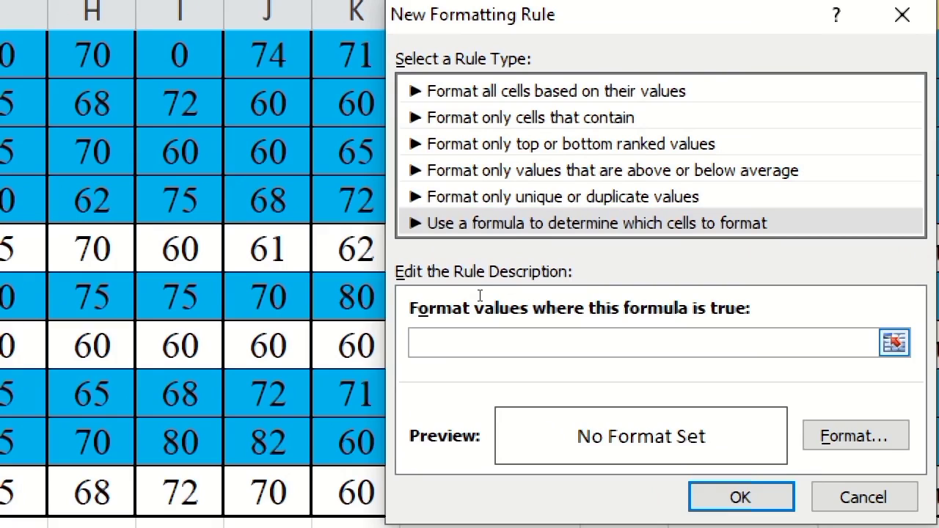
type("=")
type("$")
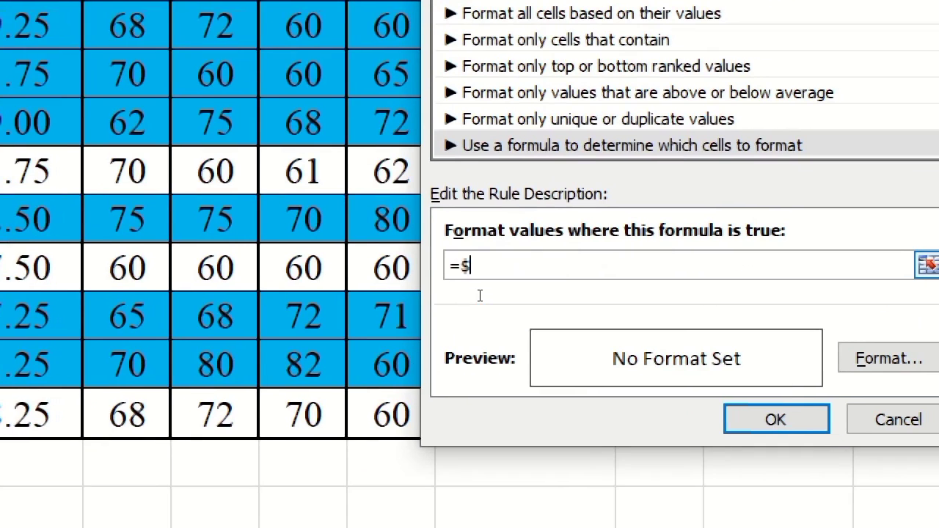
type("O")
type("7")
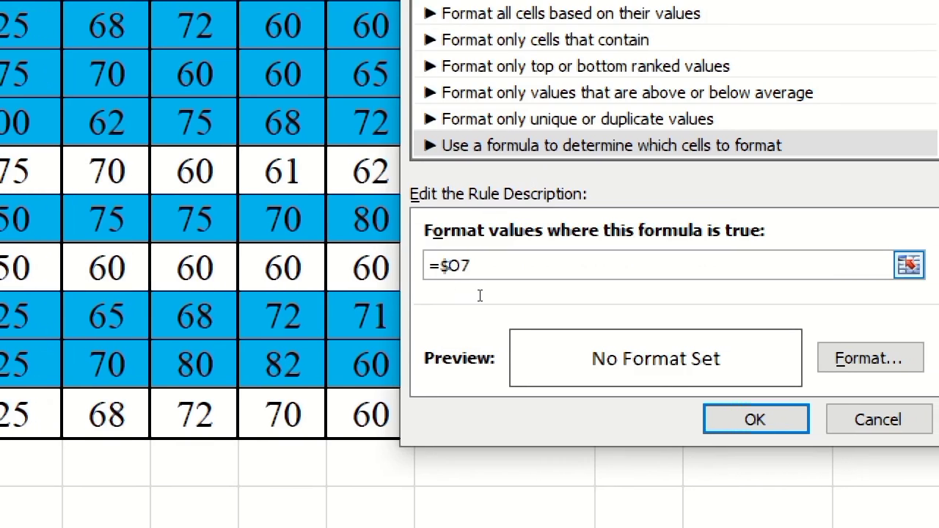
type("=")
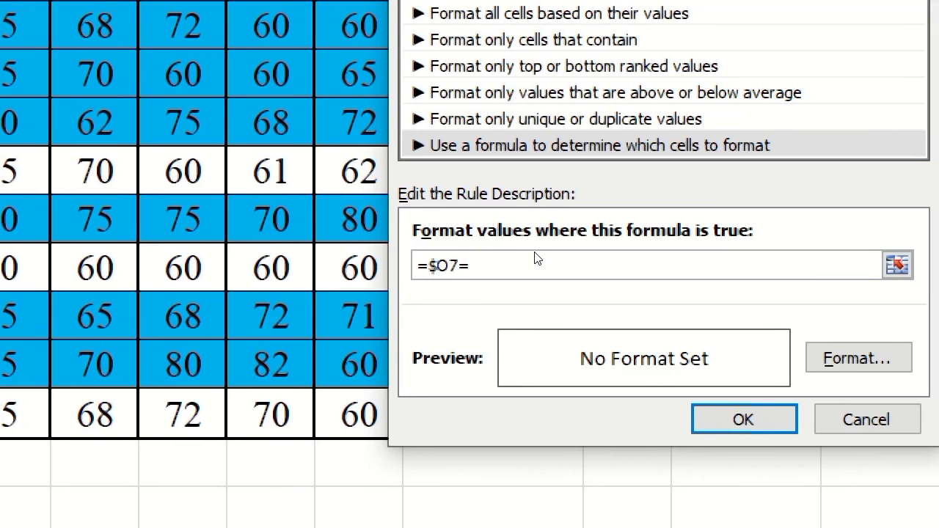
type("\"T")
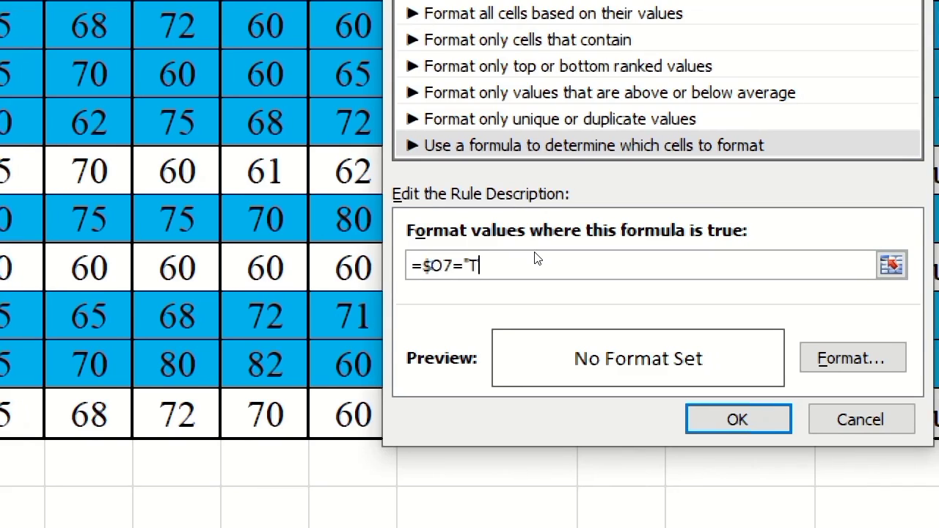
type("i")
type("da")
type("k L")
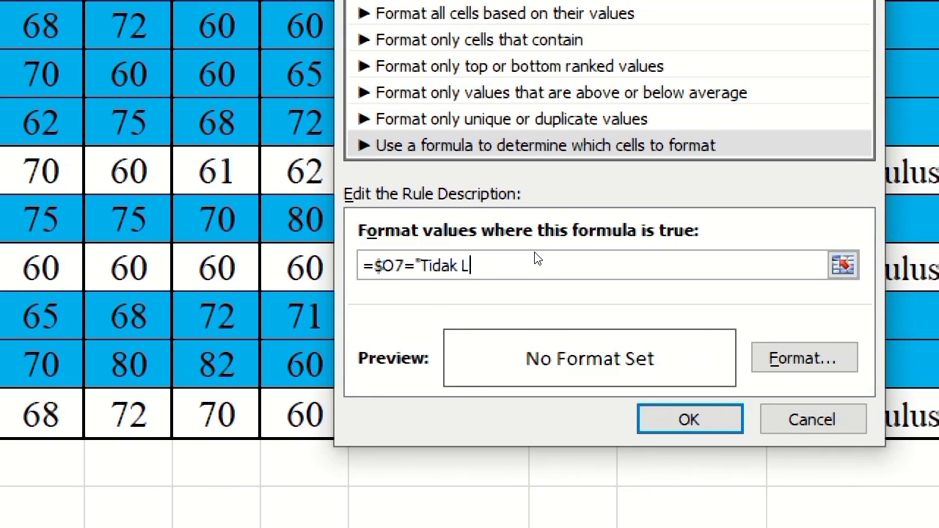
type("ul")
type("us")
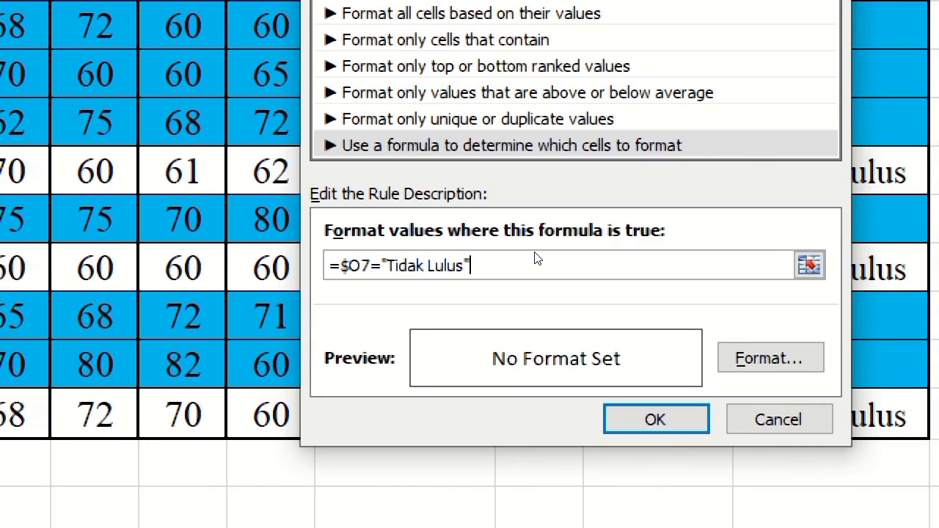
key("alt+f")
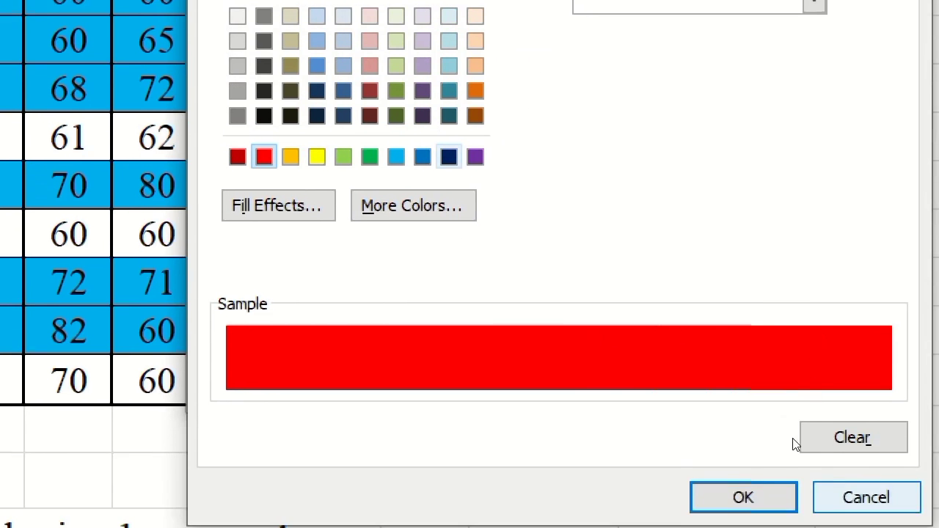
key("Return")
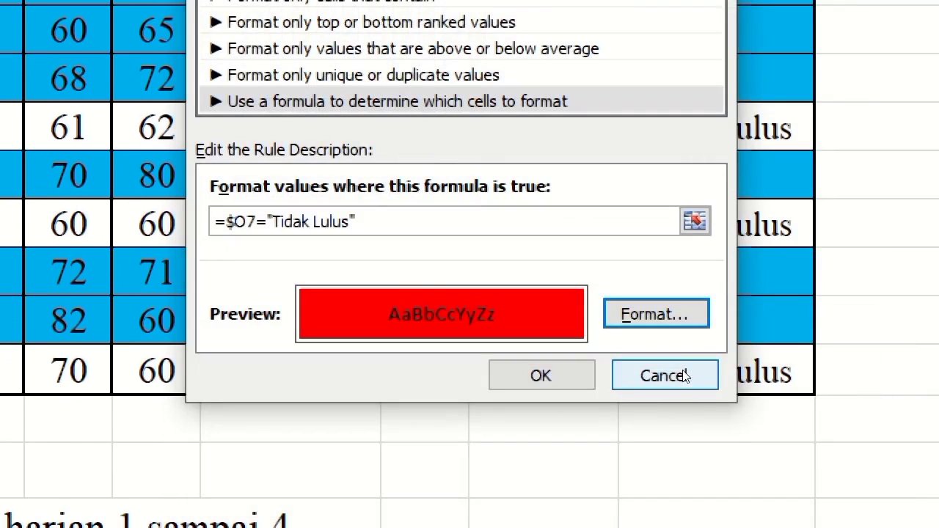
key("Return")
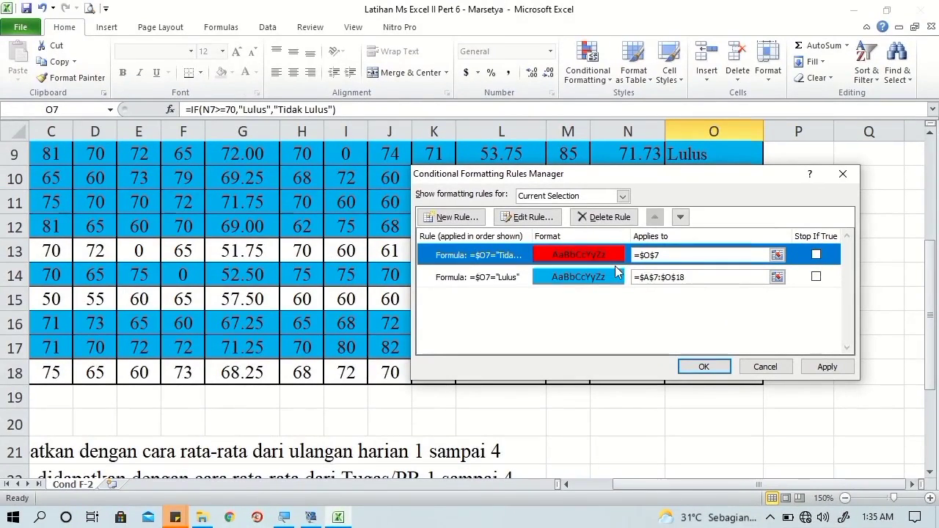
Step: Change the red Tidak Lulus rule's range from O7 to =$A$7:$O$18, apply it, and close the Rules Manager
left_click(661, 255)
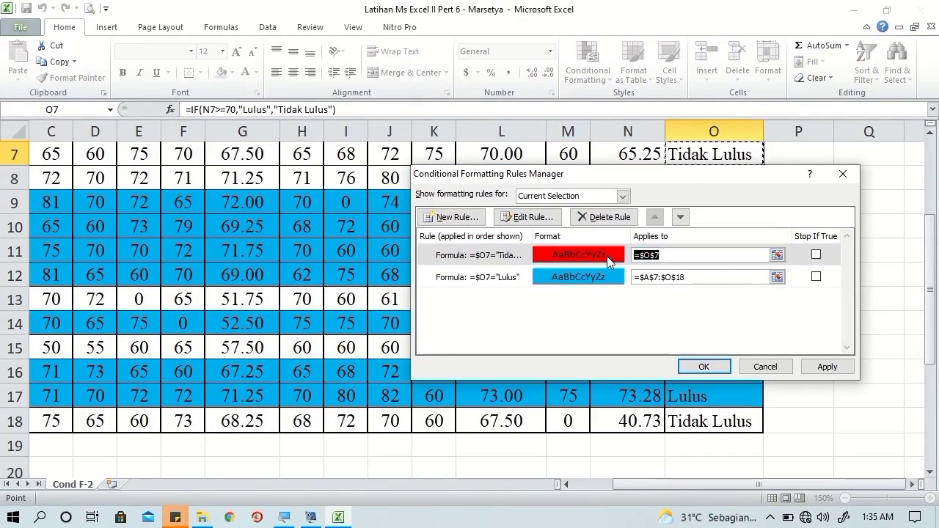
key("BackSpace")
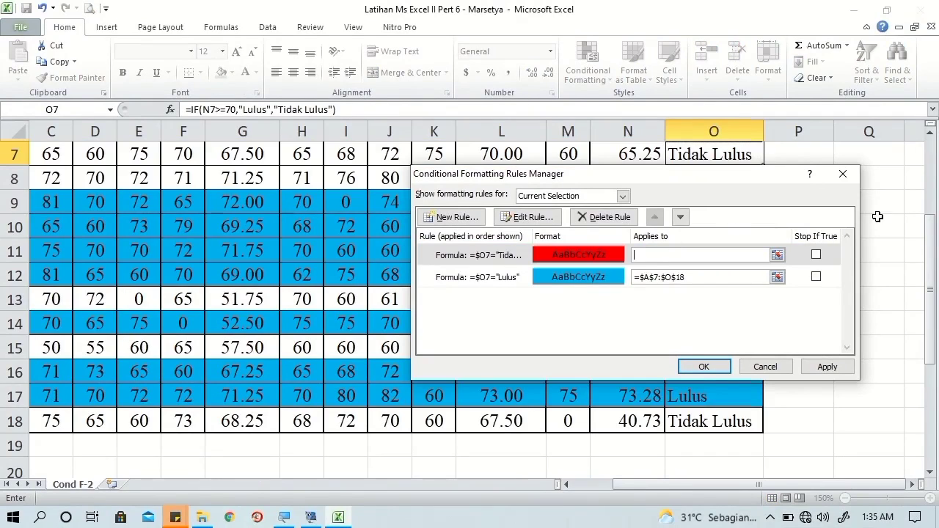
left_click_drag(931, 254, 936, 224)
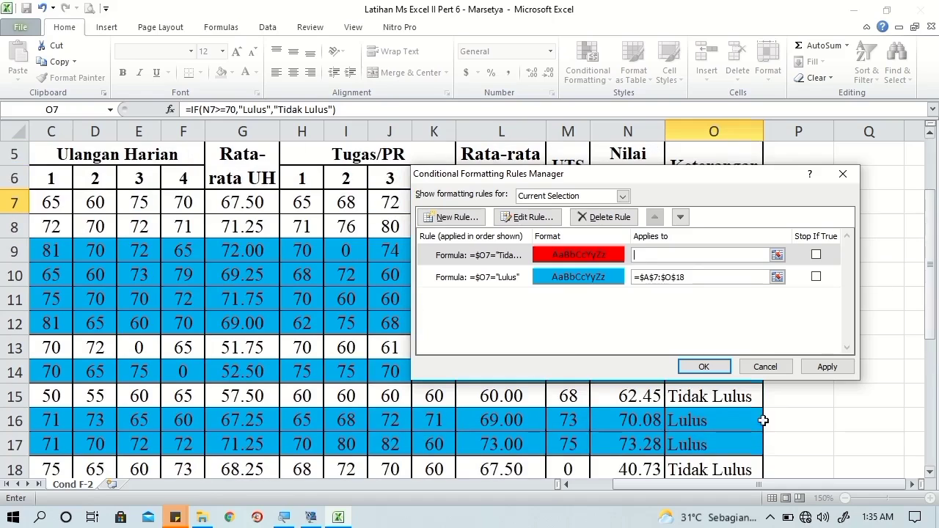
left_click_drag(745, 485, 626, 482)
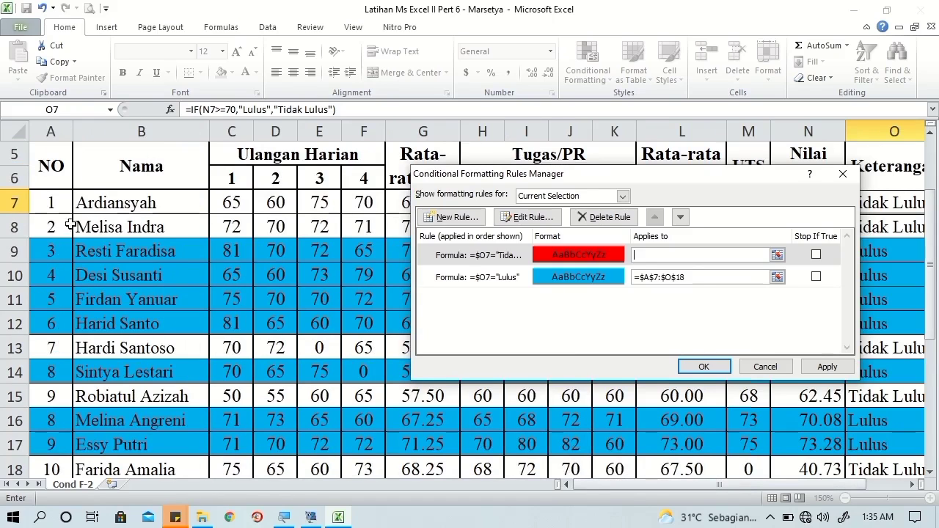
left_click(38, 207)
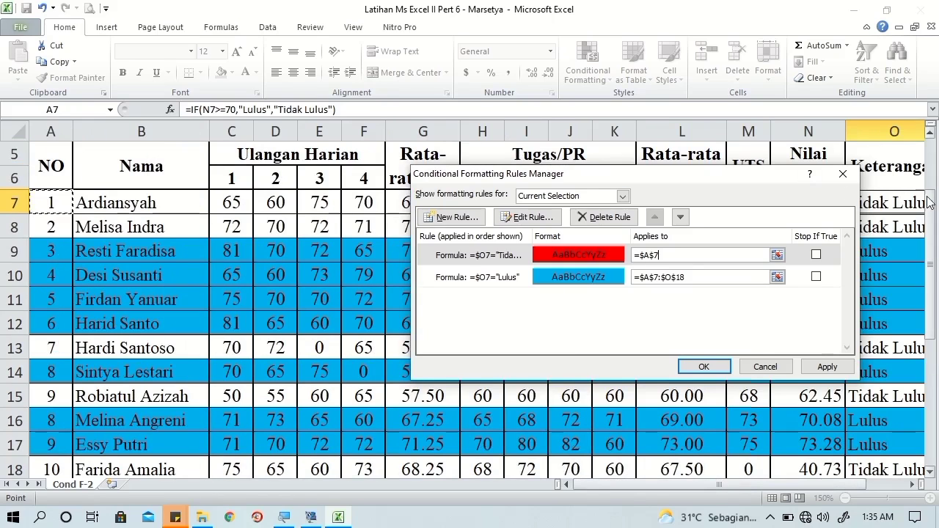
scroll(926, 264, "down", 1)
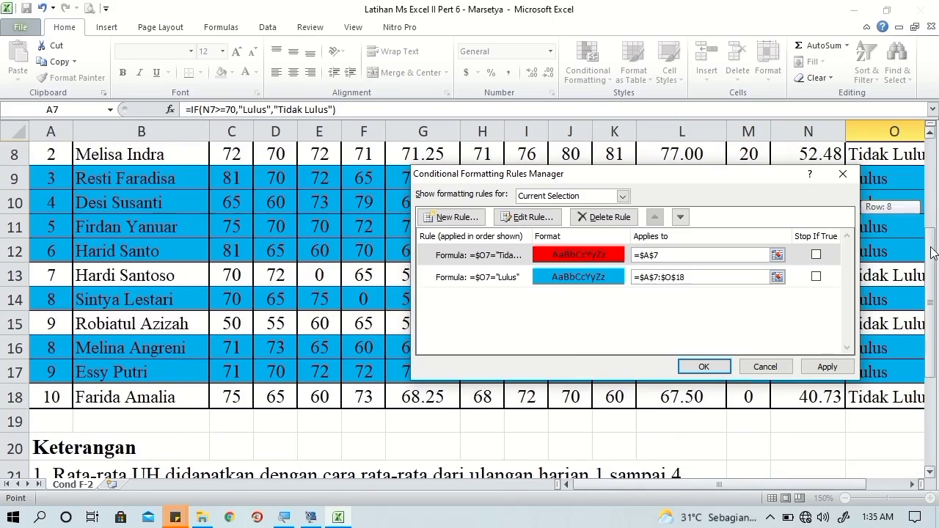
left_click(880, 398, "shift")
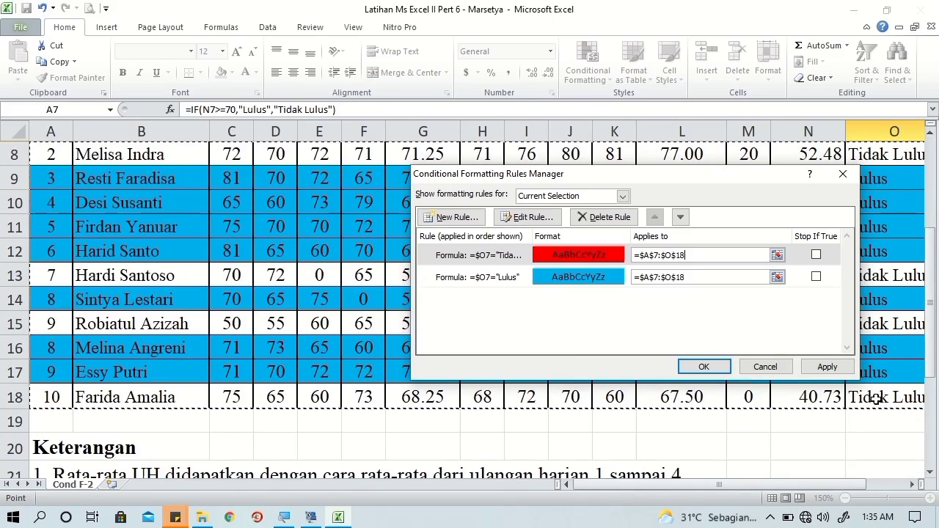
left_click(825, 367)
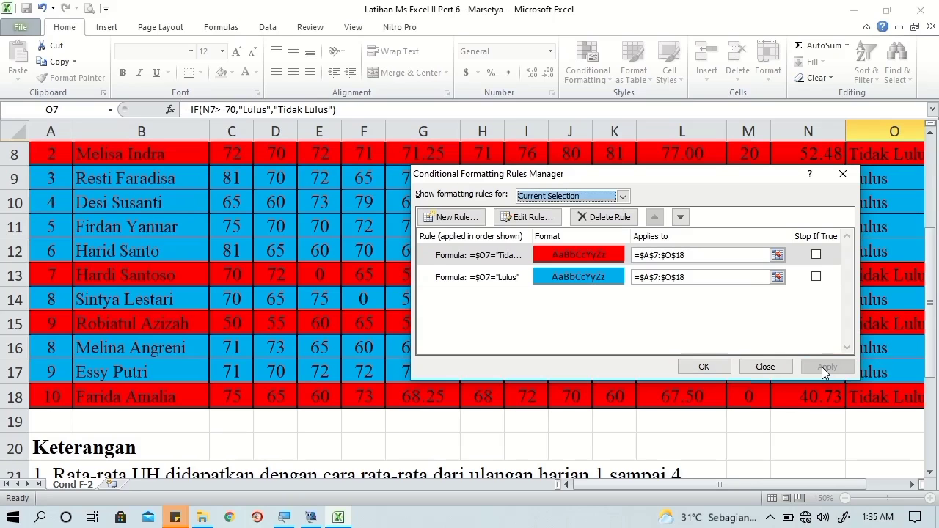
left_click(701, 367)
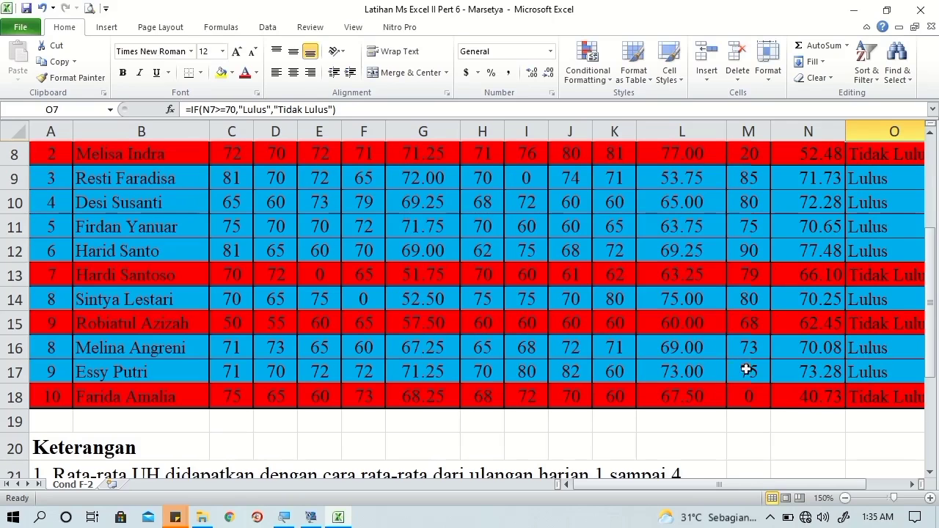
left_click_drag(781, 486, 821, 484)
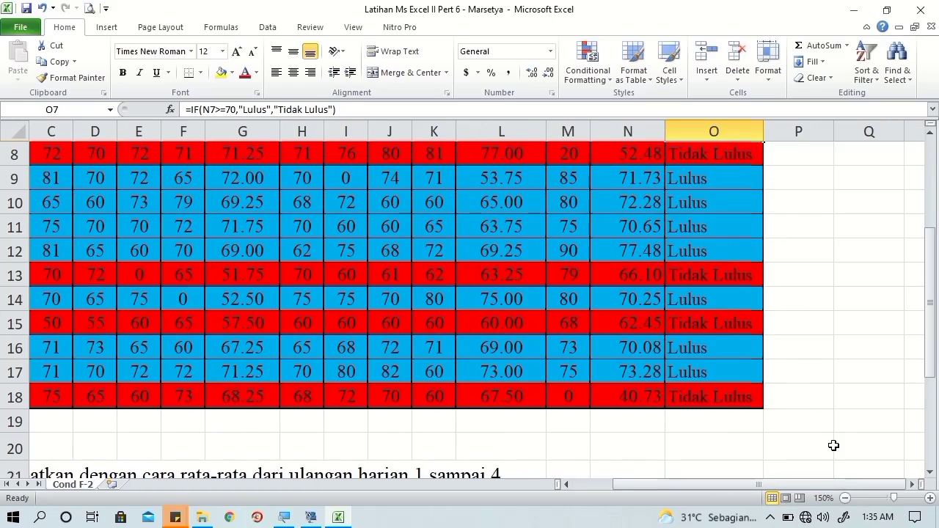
Step: Change the UTS scores to 76 in M7 and 68 in M12
left_click_drag(931, 350, 930, 313)
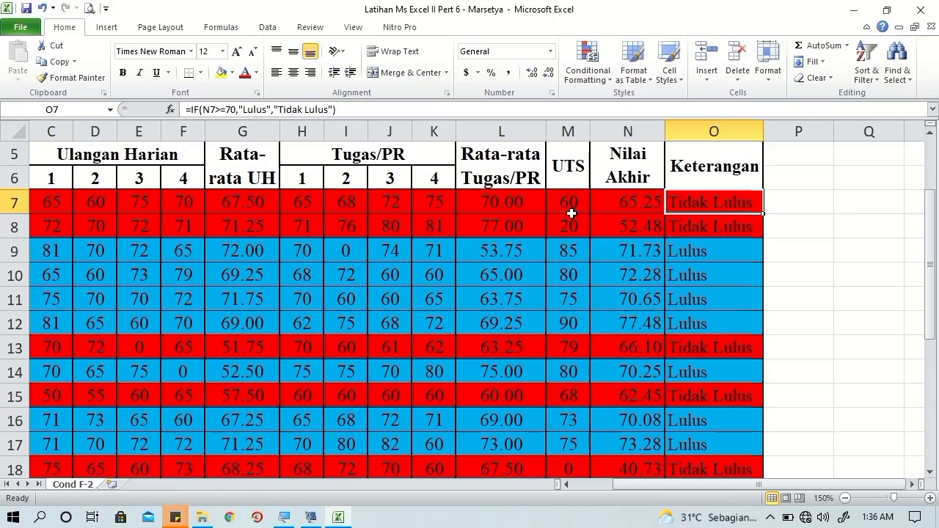
left_click(571, 211)
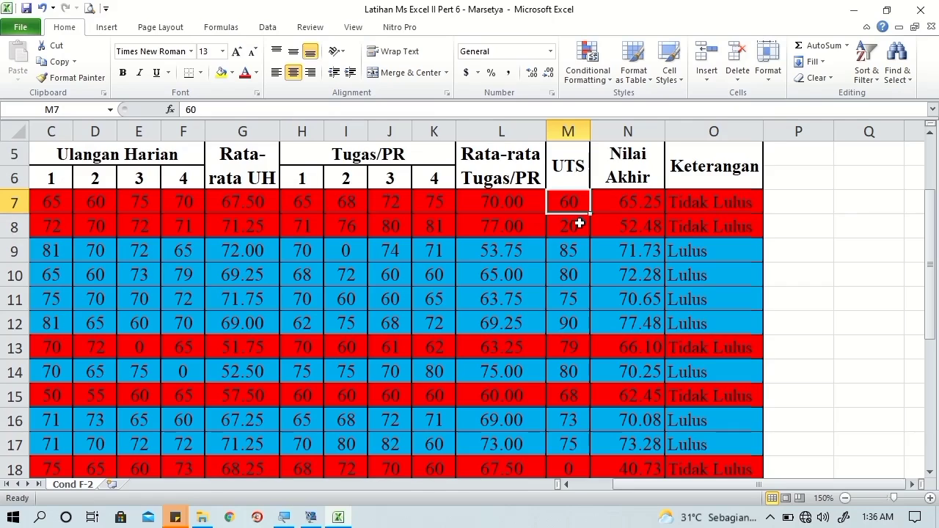
type("76")
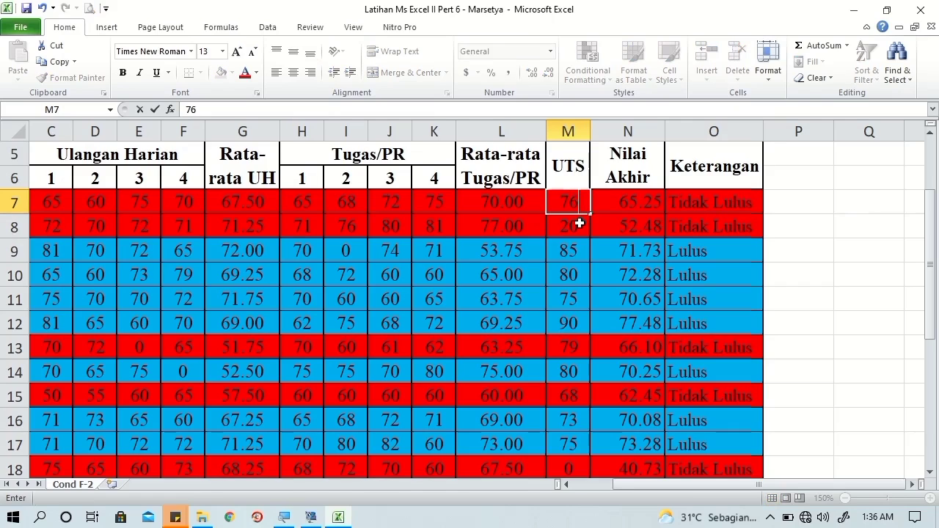
key("Return")
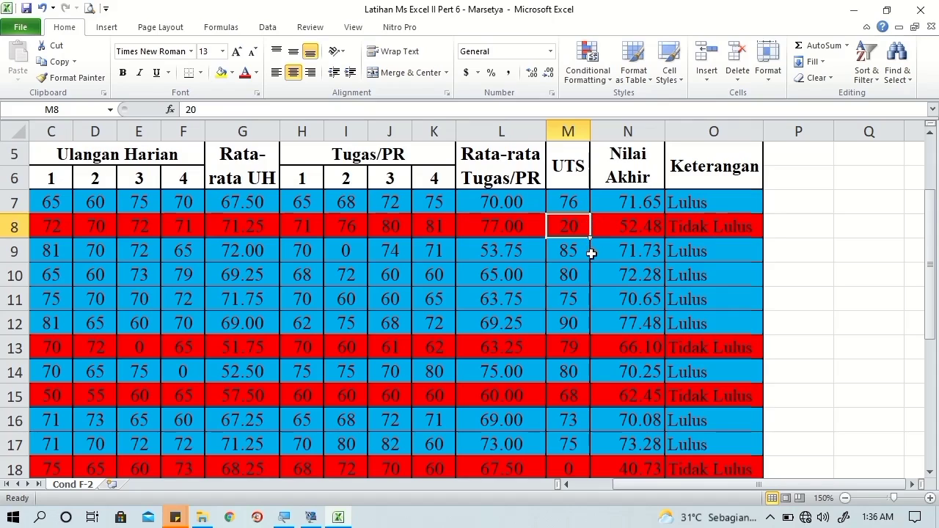
left_click(562, 321)
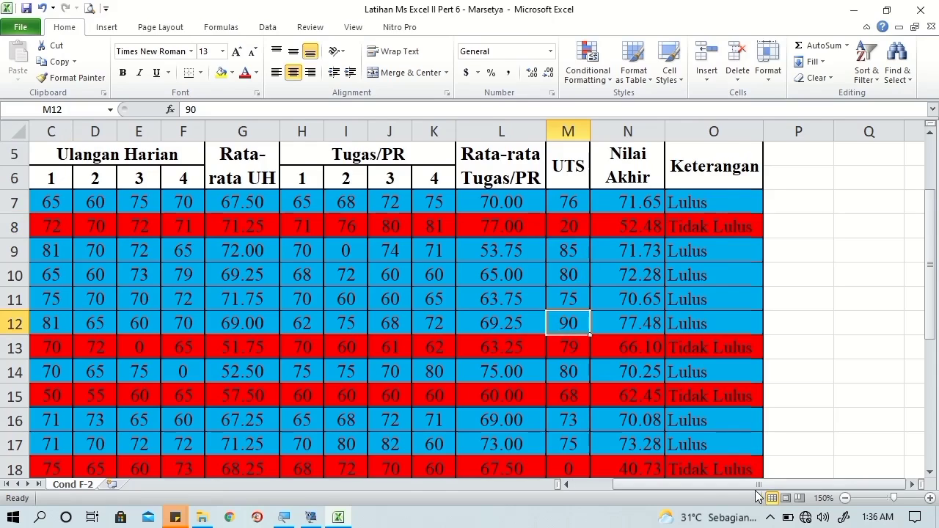
mouse_move(763, 486)
left_mouse_down()
mouse_move(684, 486)
mouse_move(739, 488)
left_mouse_up()
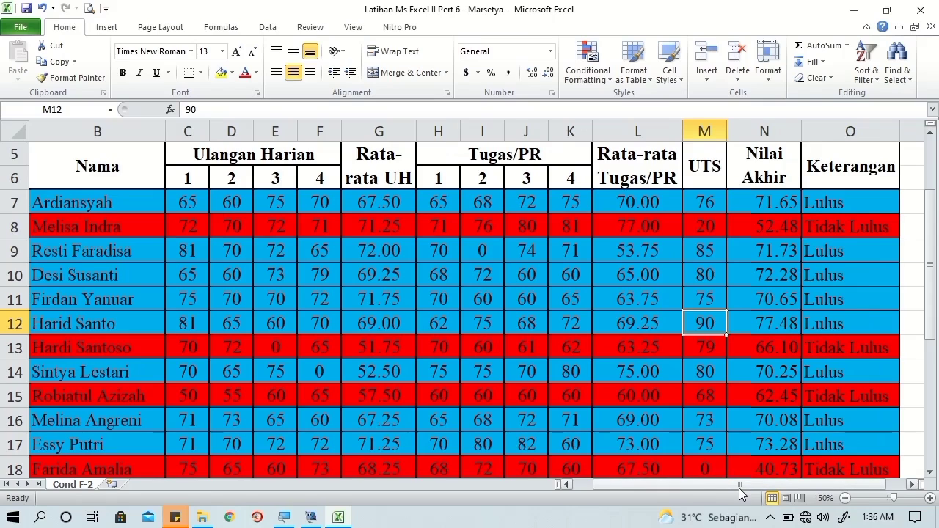
type("68")
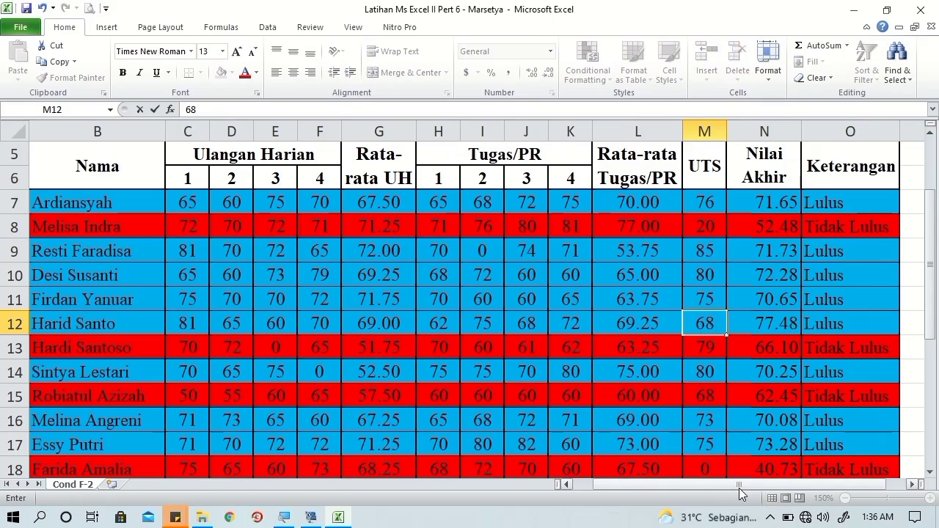
key("Tab")
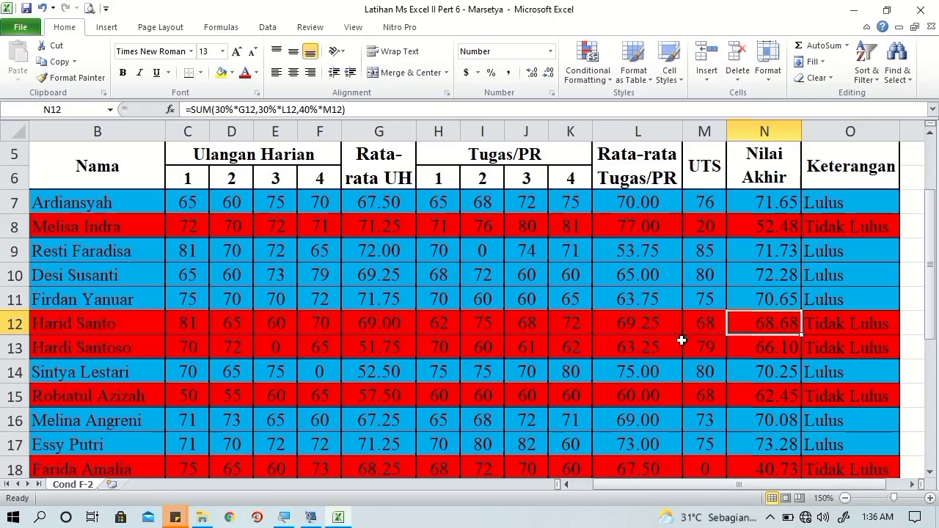
Step: Change the UTS score of 20 in M8 to 65 and 85 in M9 to 75
left_click(699, 228)
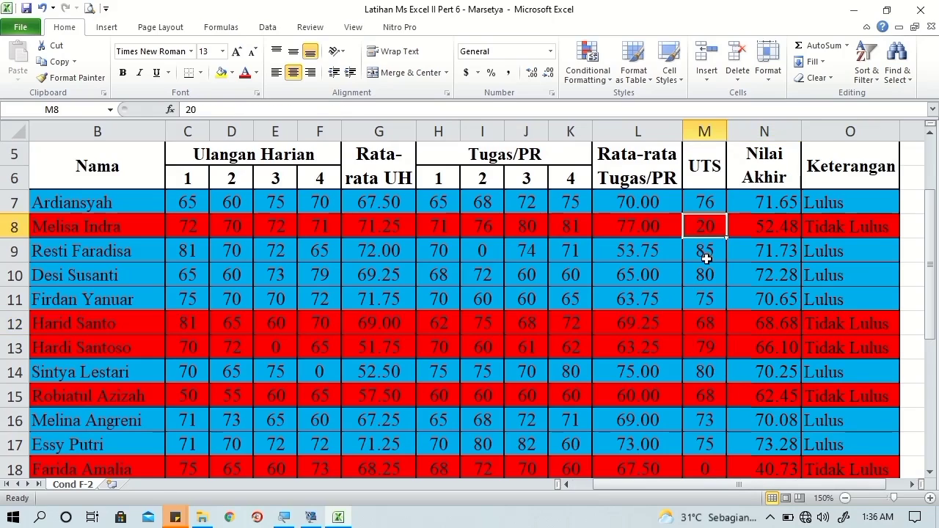
type("65")
key("Tab")
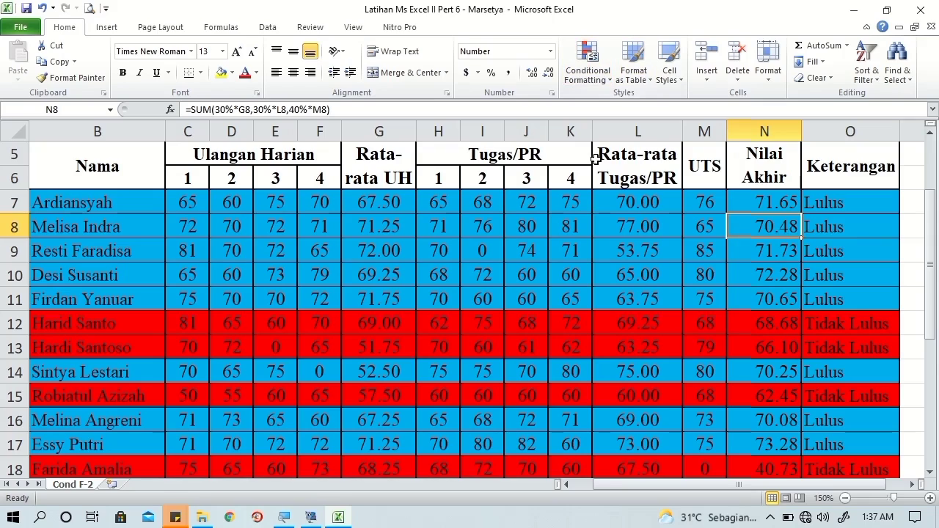
left_click(690, 248)
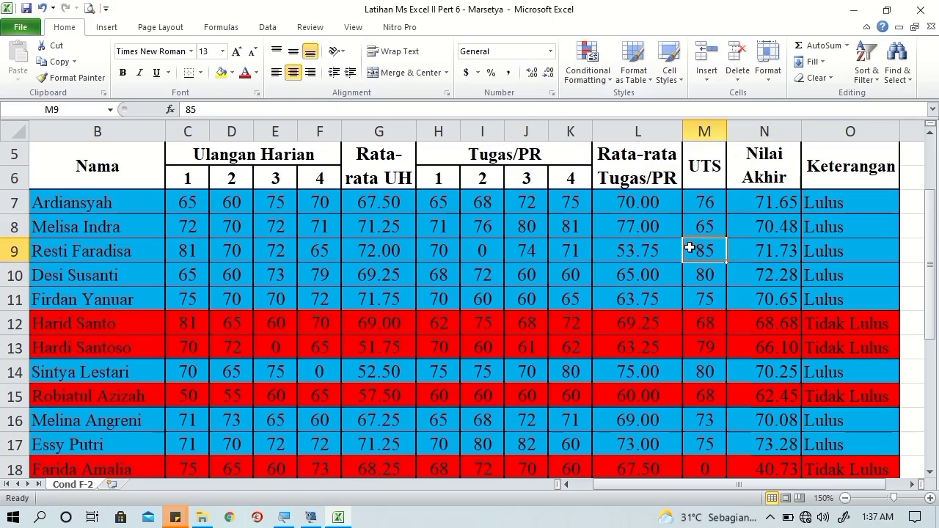
type("75")
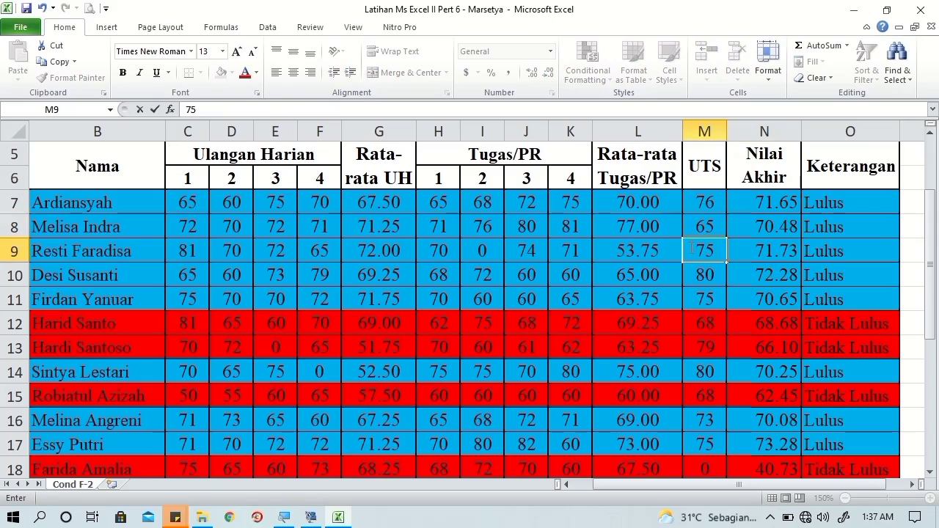
key("Return")
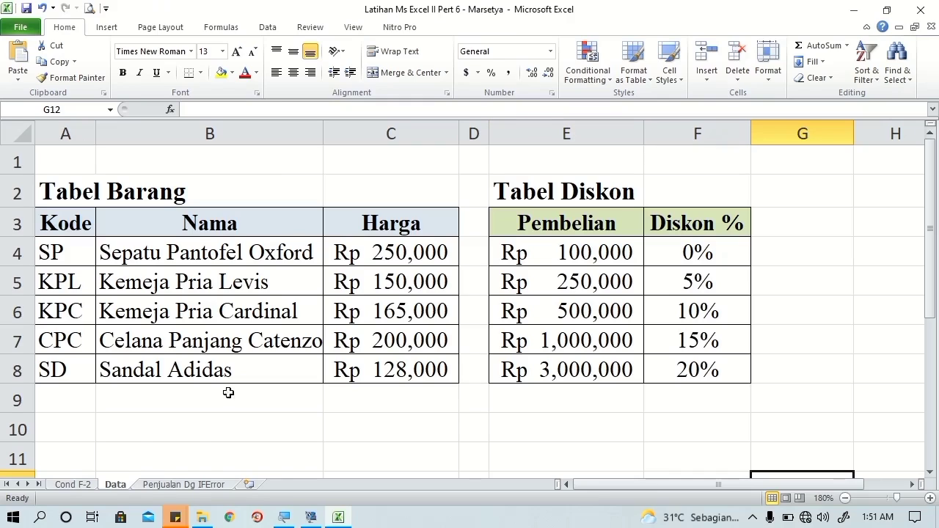
Step: Switch to the Penjualan Dg IFError sheet and scroll through its empty Nota Penjualan table
left_click(167, 487)
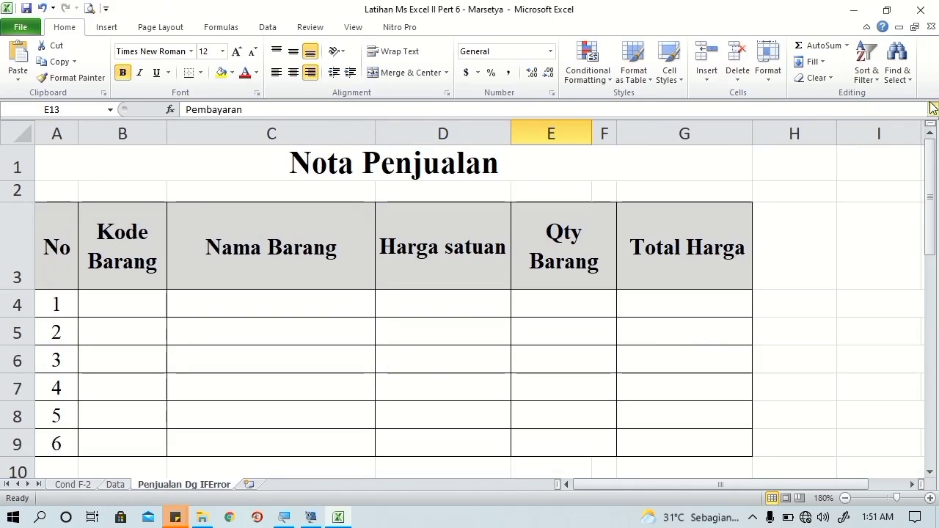
mouse_move(932, 157)
left_mouse_down()
mouse_move(930, 281)
mouse_move(932, 158)
left_mouse_up()
mouse_move(929, 163)
left_mouse_down()
mouse_move(929, 341)
mouse_move(934, 165)
left_mouse_up()
Step: On the Data sheet, select the Tabel Barang entries A4:C8
left_click(116, 485)
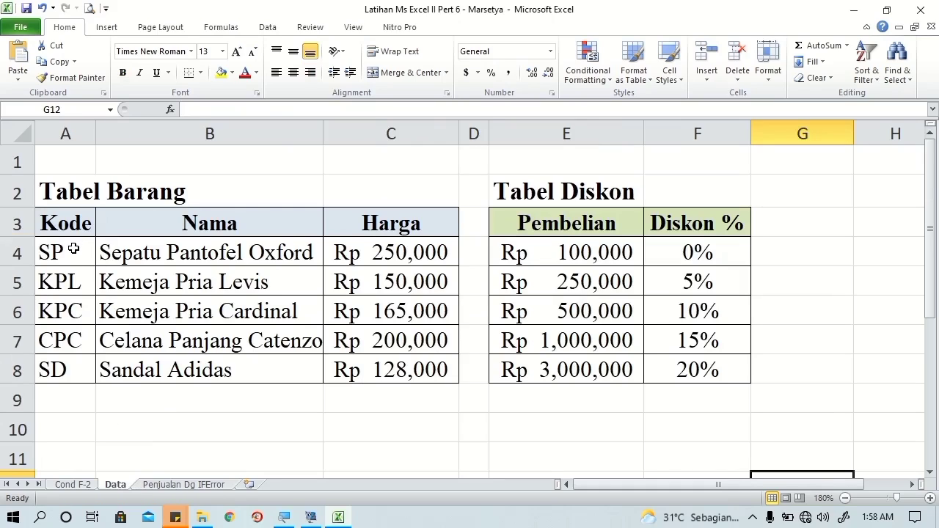
left_click_drag(73, 249, 265, 270)
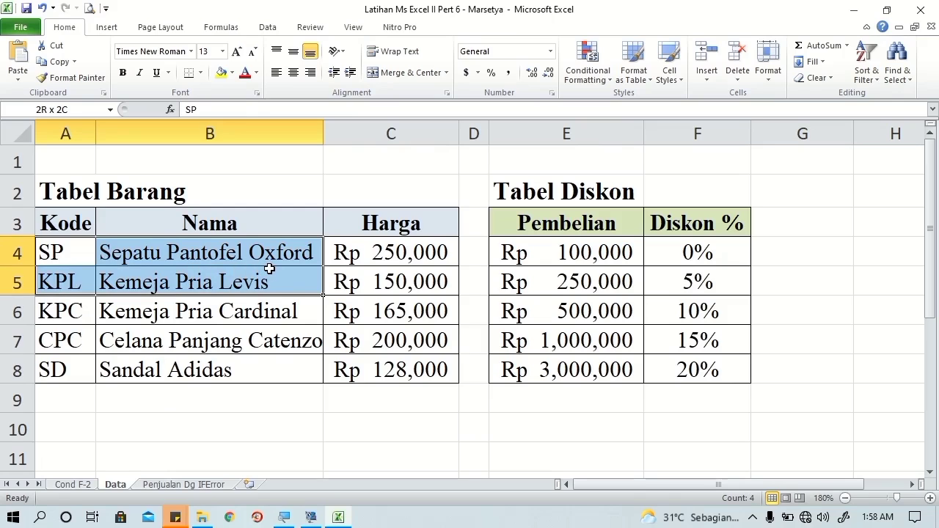
left_click(74, 251)
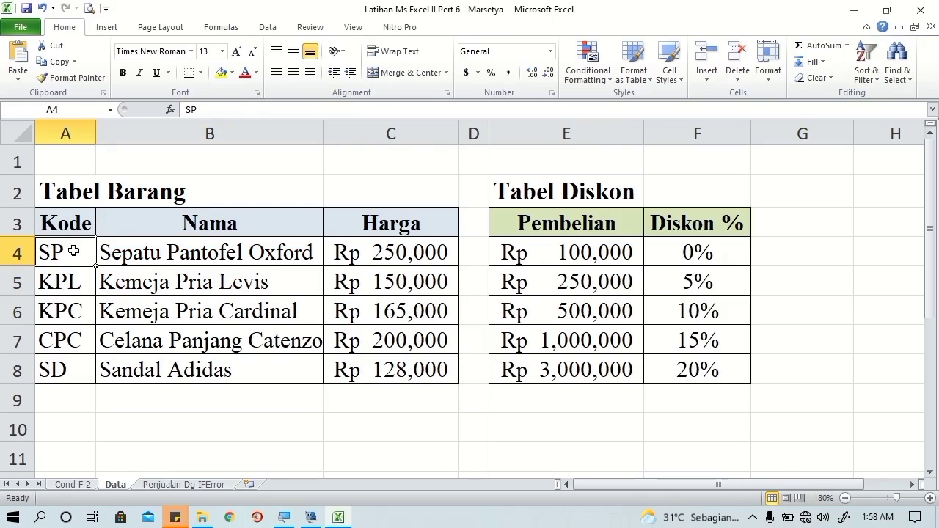
left_click_drag(74, 251, 376, 361)
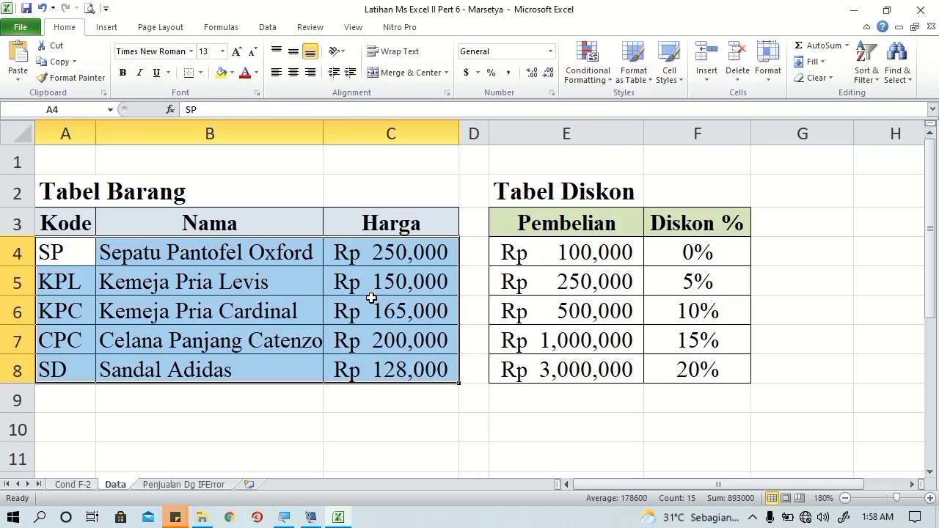
left_click(206, 37)
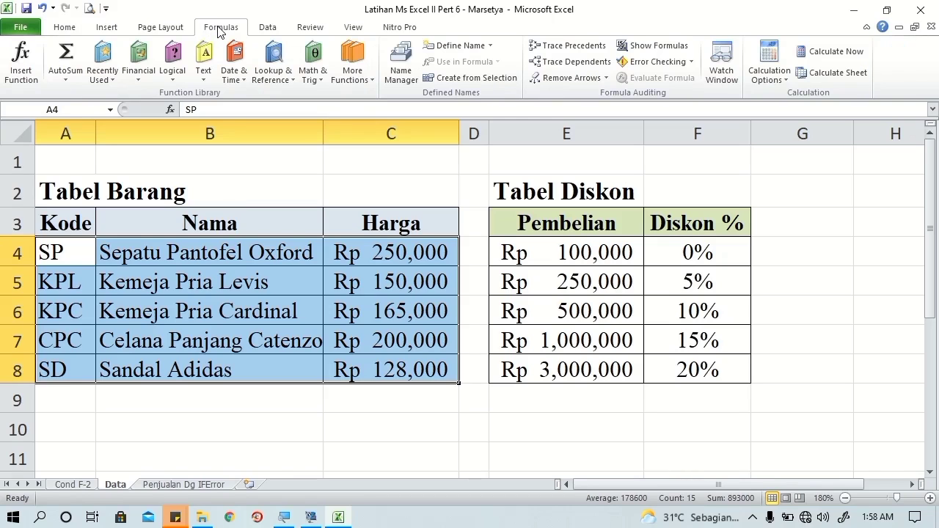
Step: In Name Manager, add the name DataBrg with comment 'Data Barang' and Workbook scope for =Data!$A$4:$C$8
left_click(404, 73)
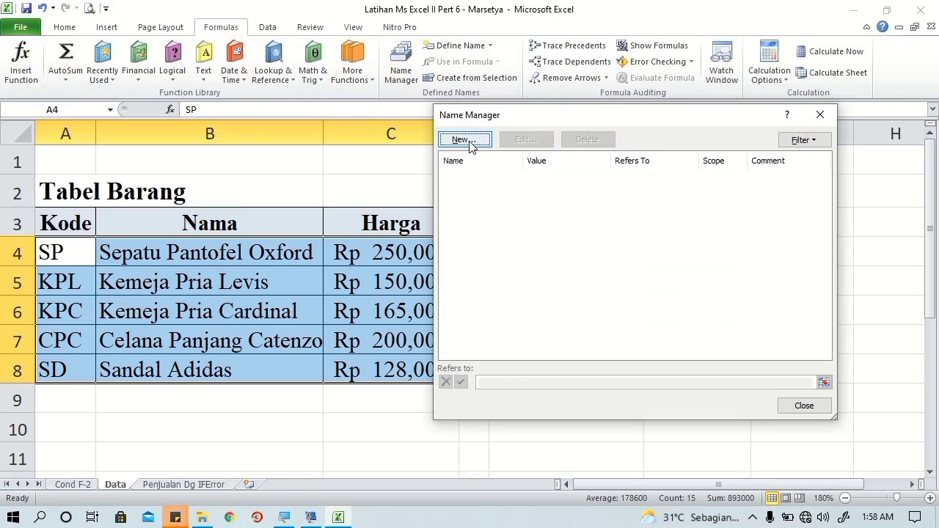
left_click(470, 143)
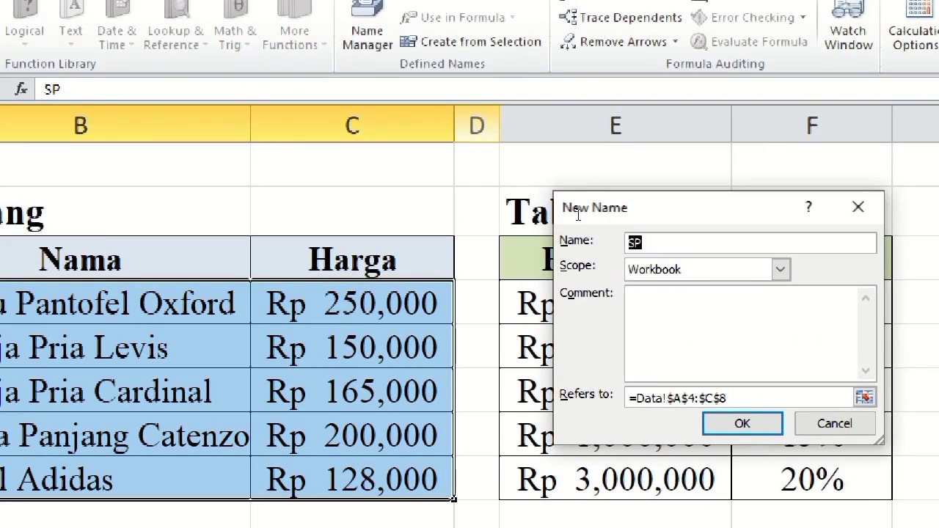
type("Da")
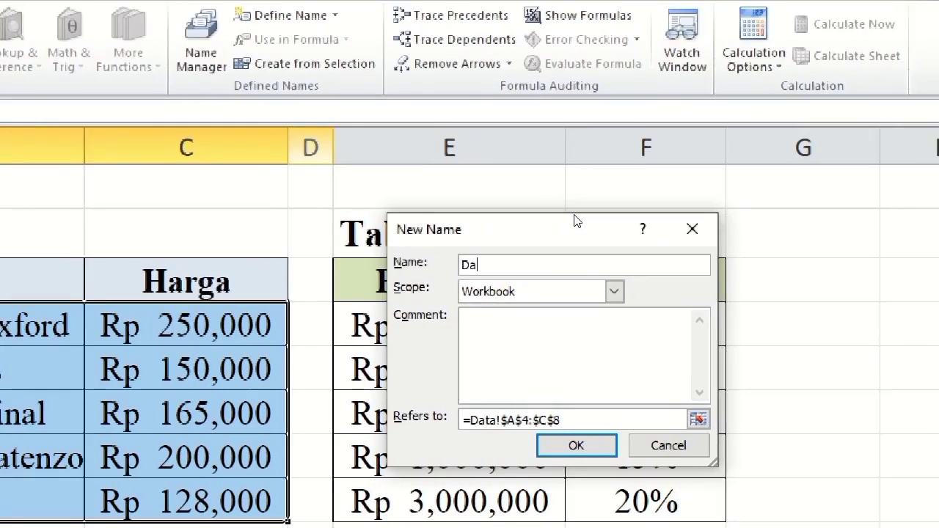
type("taBrg")
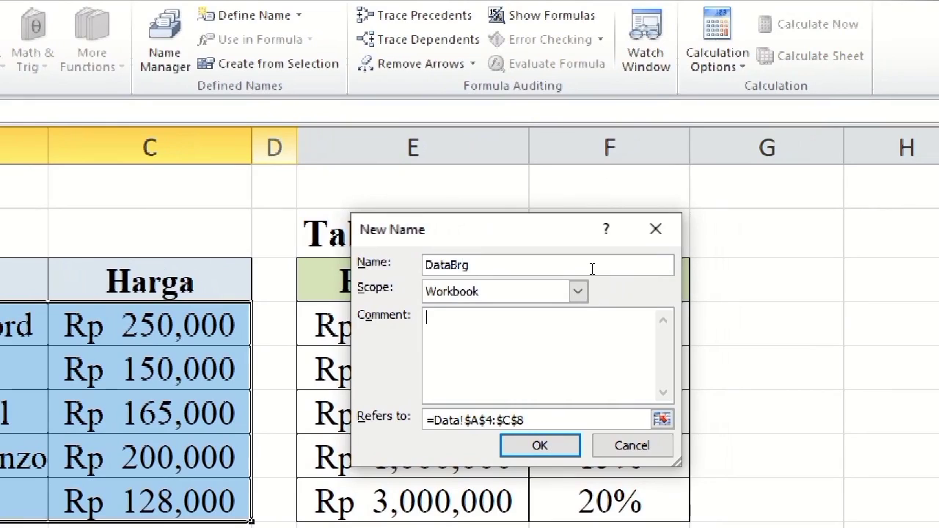
type("at")
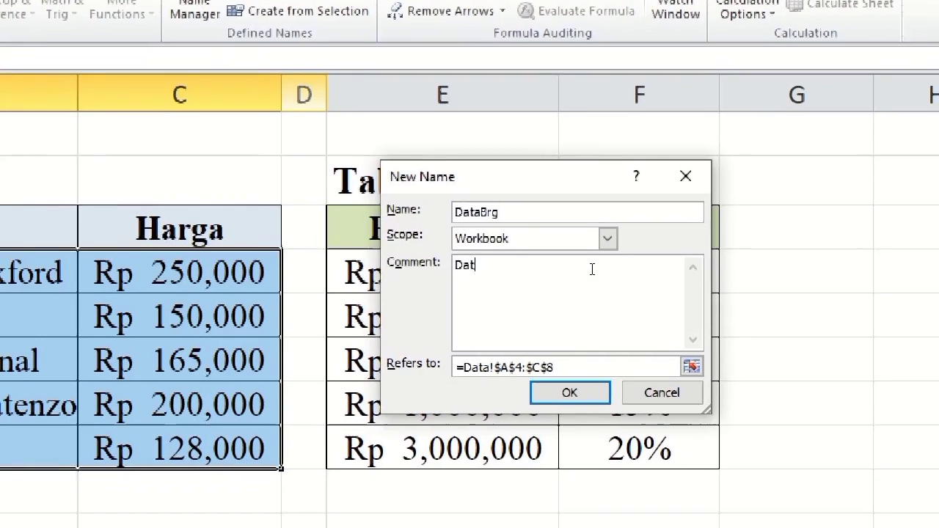
type("a Bara")
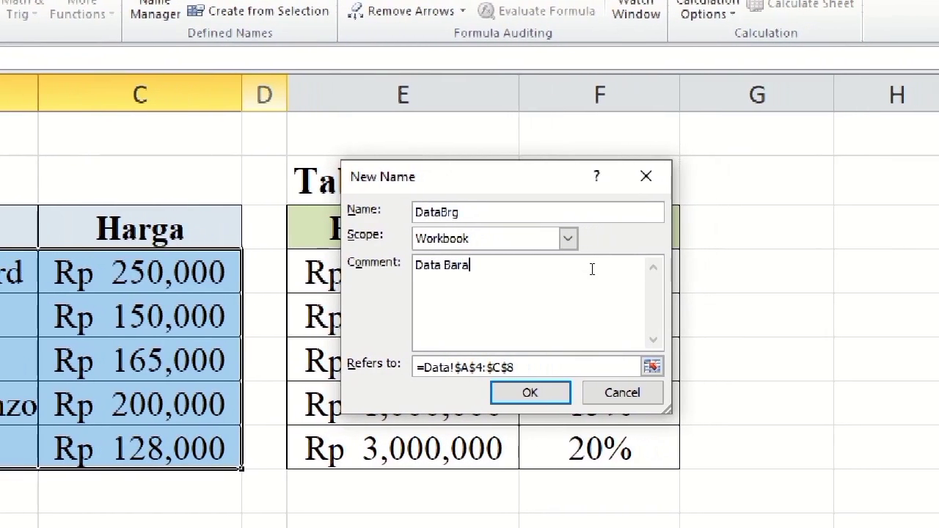
type("ng")
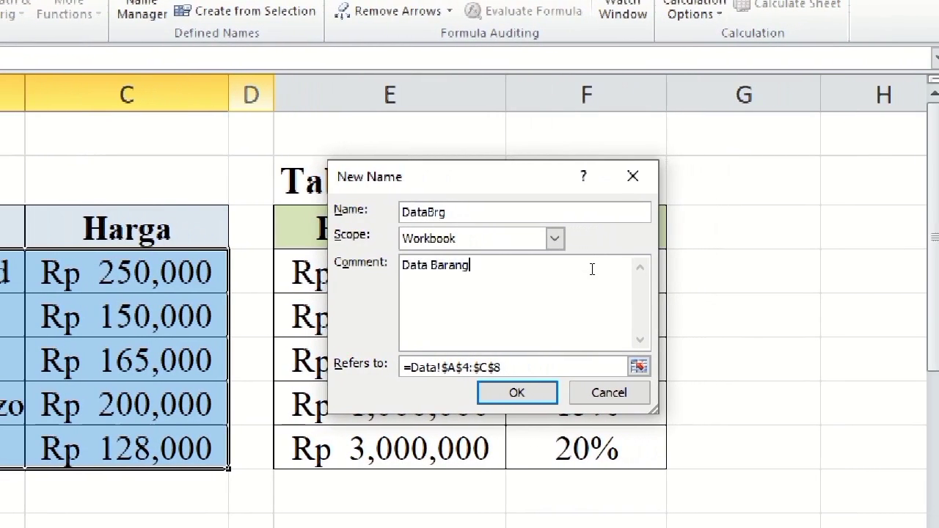
left_click(597, 229)
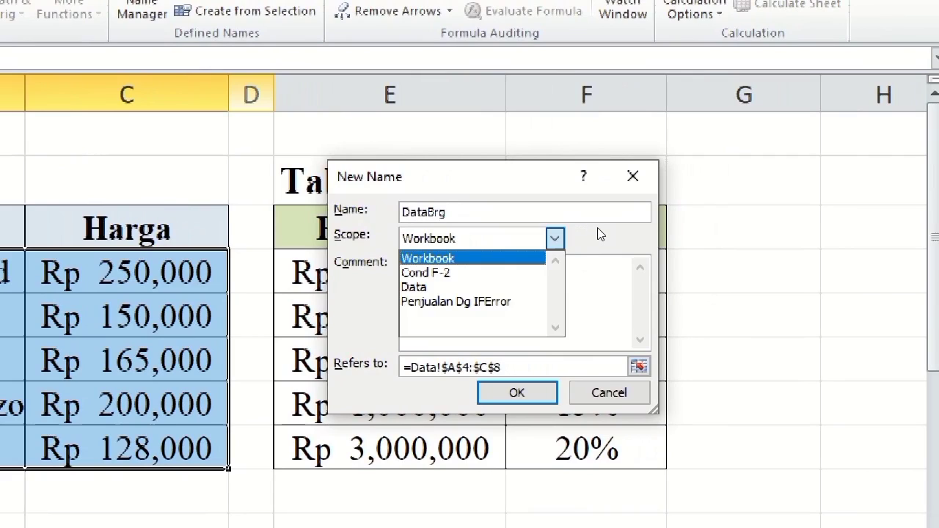
left_click(598, 233)
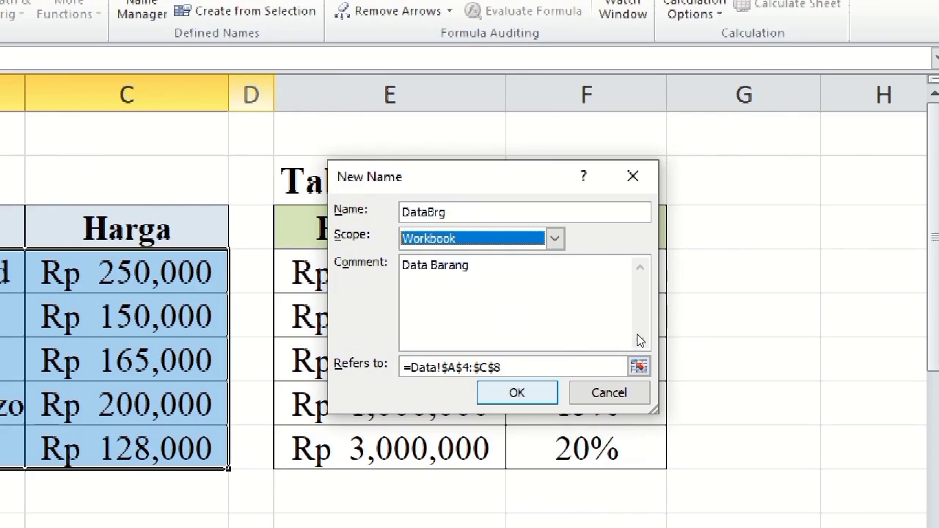
key("Return")
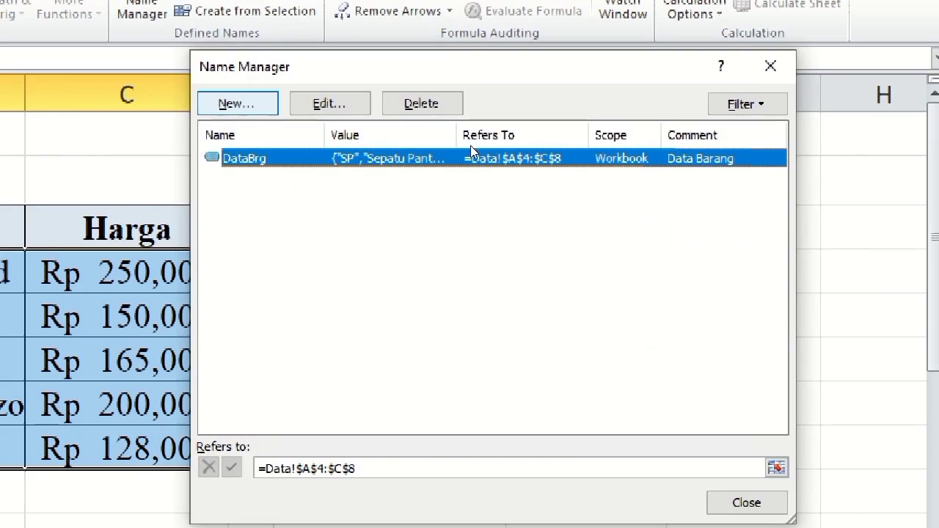
Step: Add the name DataDskn, commented 'Data Diskon', referring to =Data!$E$4:$F$8, then close Name Manager
key("Return")
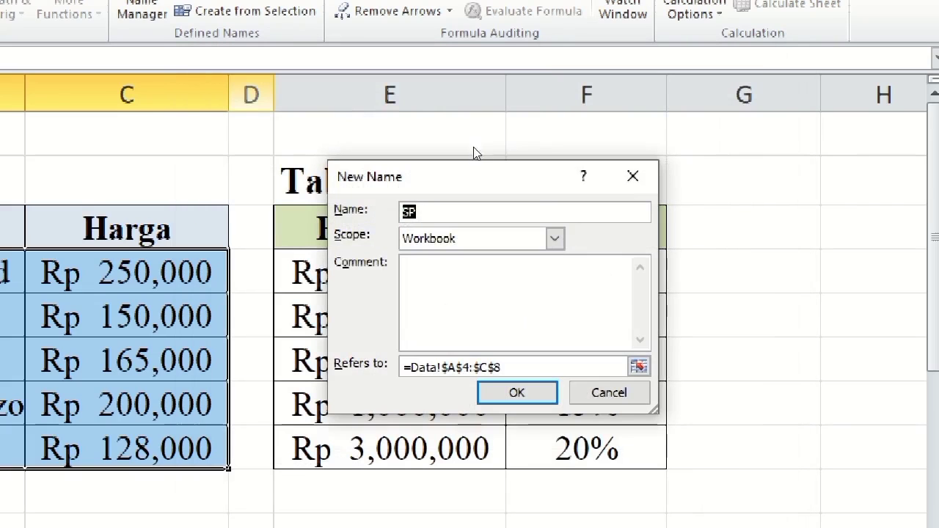
left_click_drag(613, 182, 689, 223)
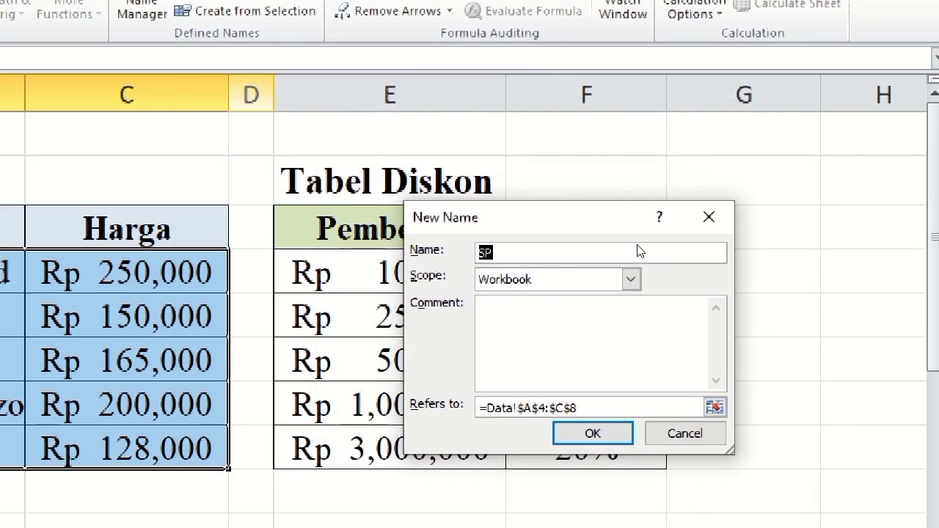
type("D")
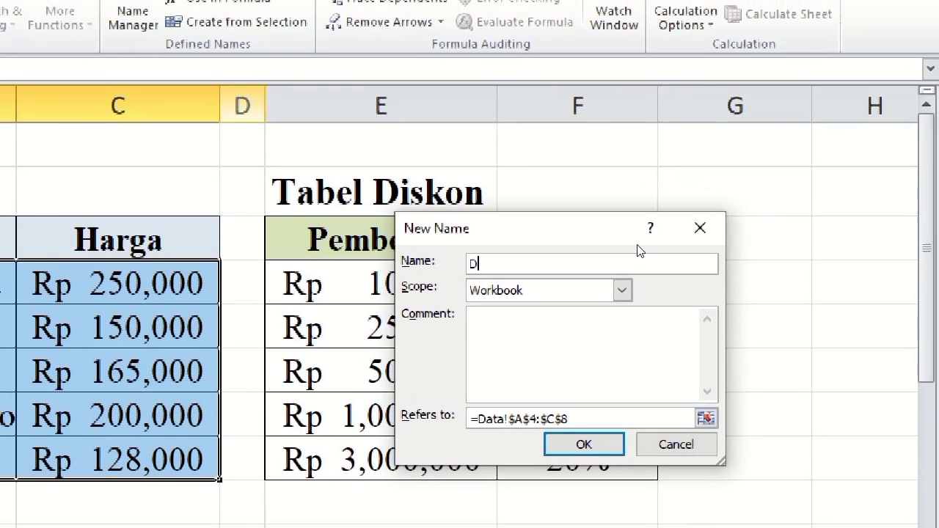
type("ataD")
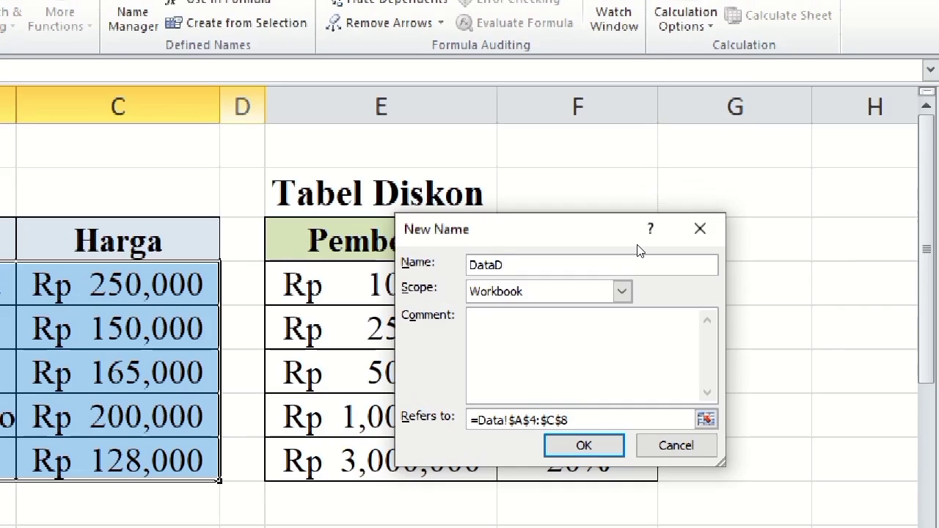
type("sk")
type("D")
type("ata Di")
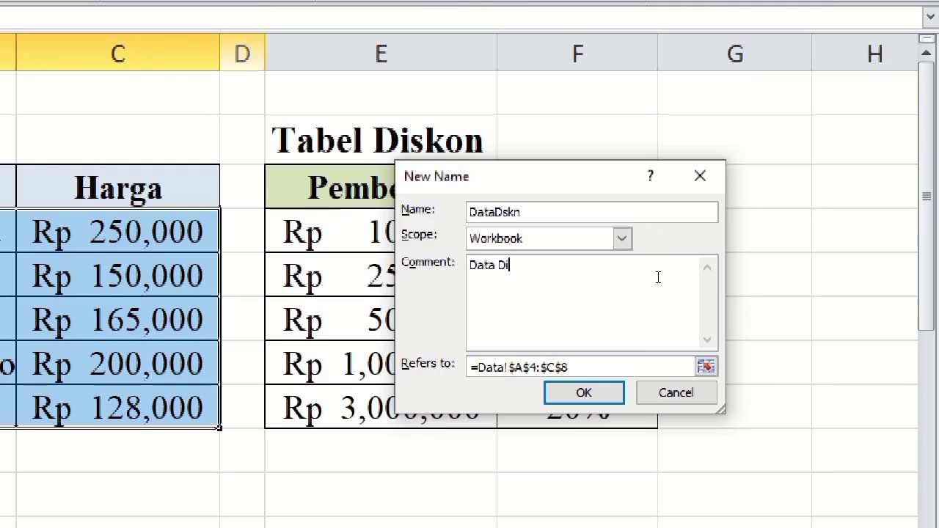
type("skon")
mouse_move(646, 176)
left_mouse_down()
mouse_move(439, 156)
mouse_move(820, 158)
left_mouse_up()
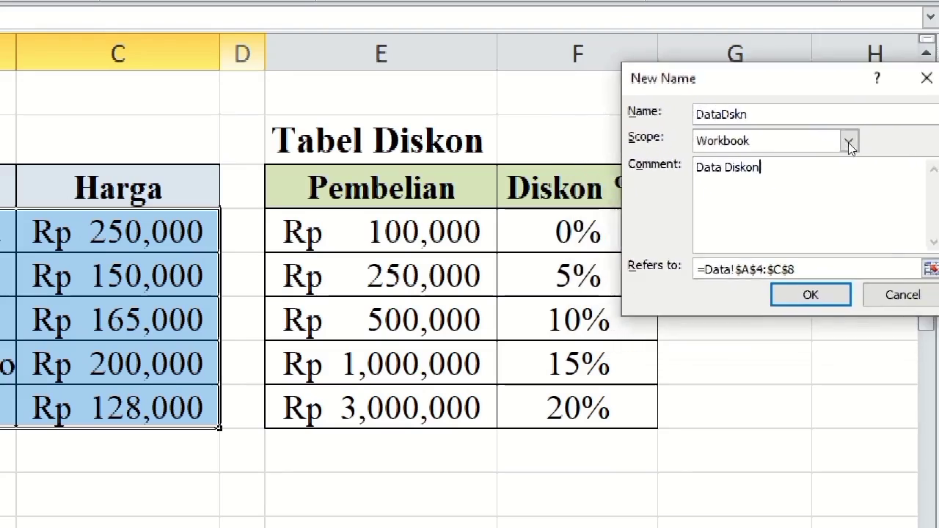
left_click(873, 262)
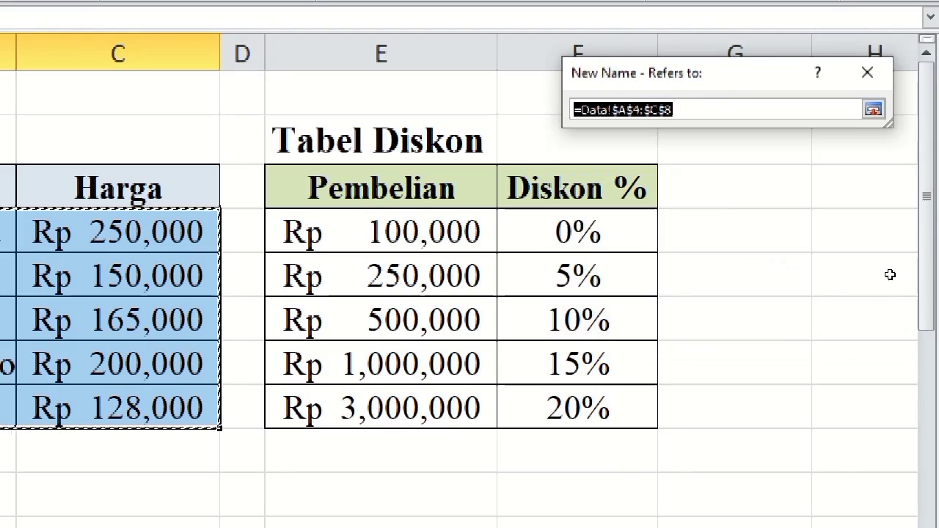
mouse_move(517, 255)
left_mouse_down()
mouse_move(614, 338)
mouse_move(675, 349)
mouse_move(681, 367)
left_mouse_up()
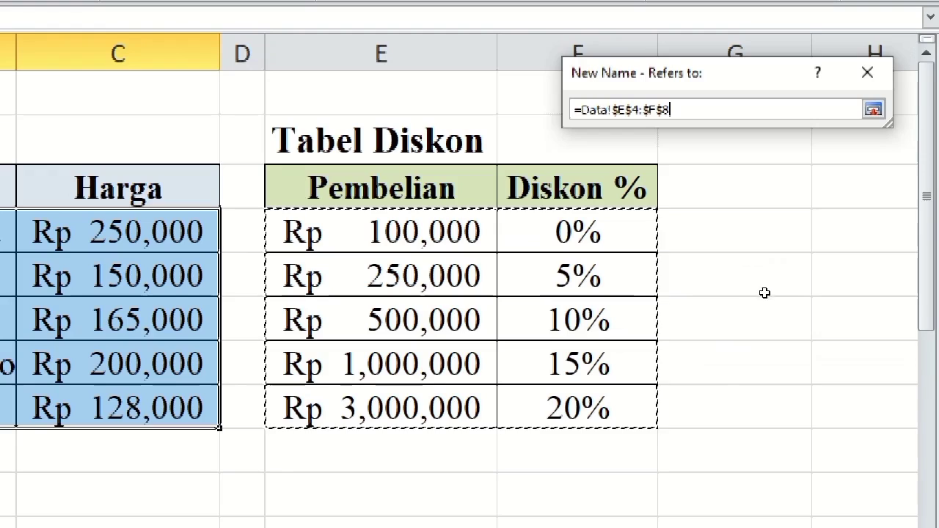
left_click(873, 109)
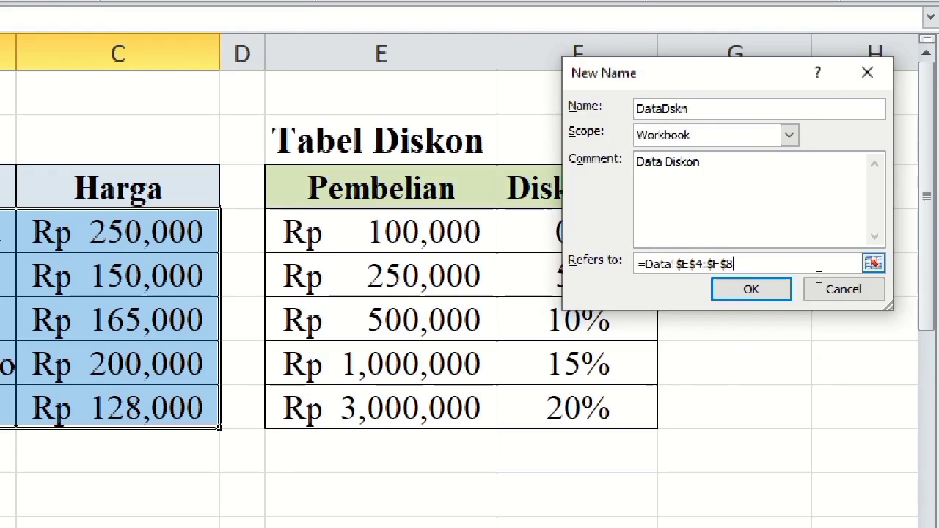
key("Return")
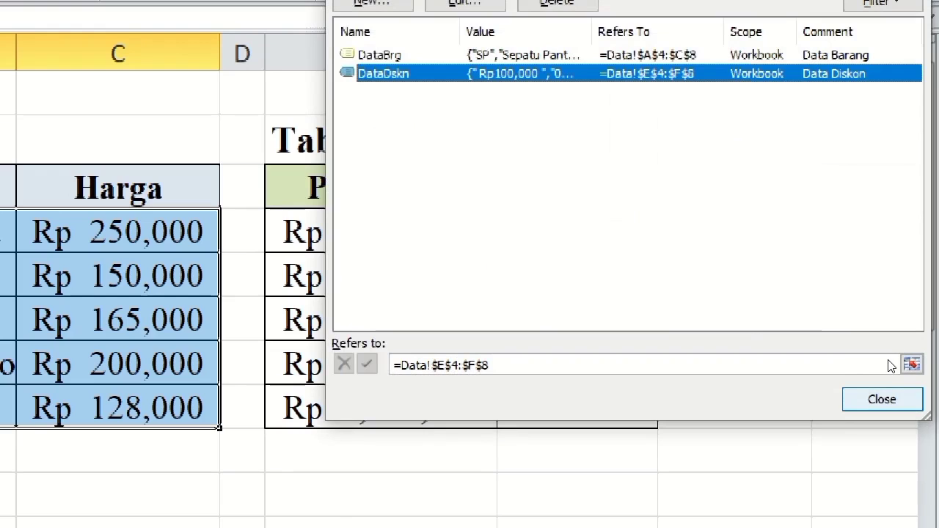
key("Escape")
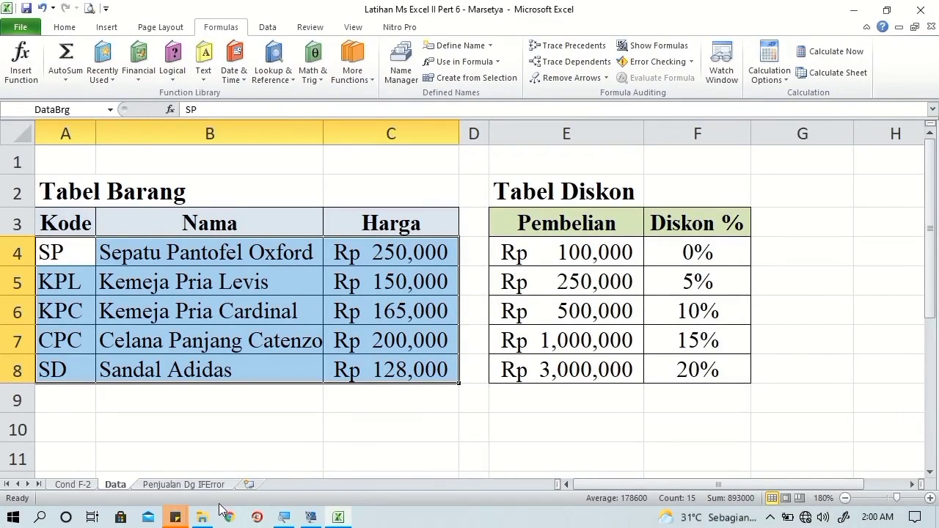
Step: On the Penjualan Dg IFError sheet, select Nama Barang cell C4
left_click(193, 485)
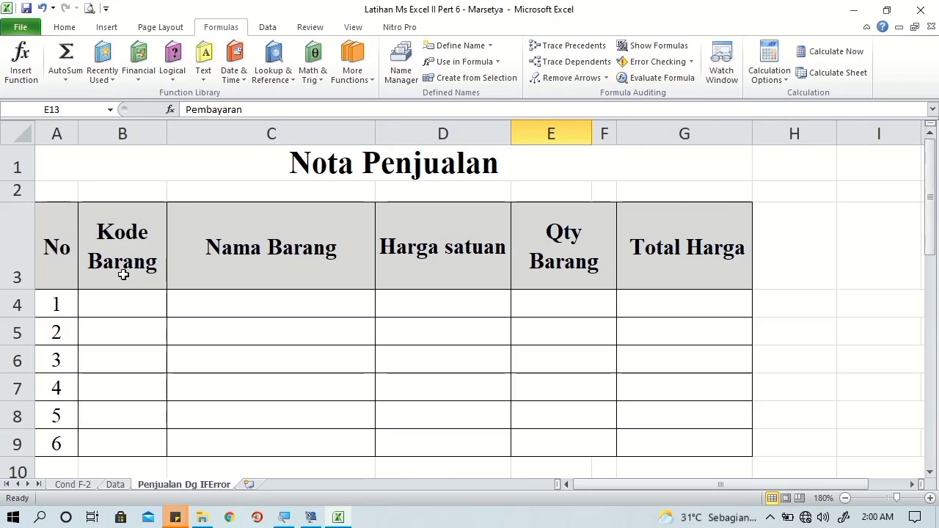
left_click(188, 301)
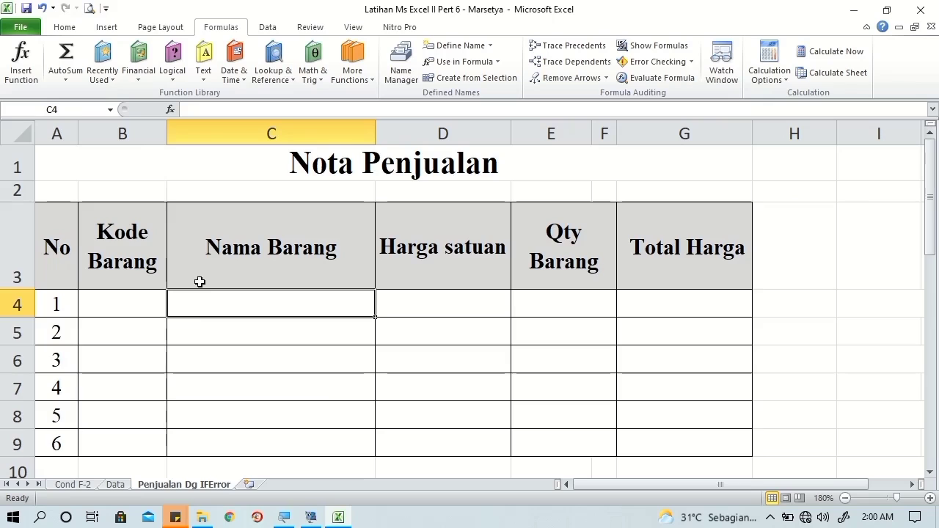
left_click(64, 27)
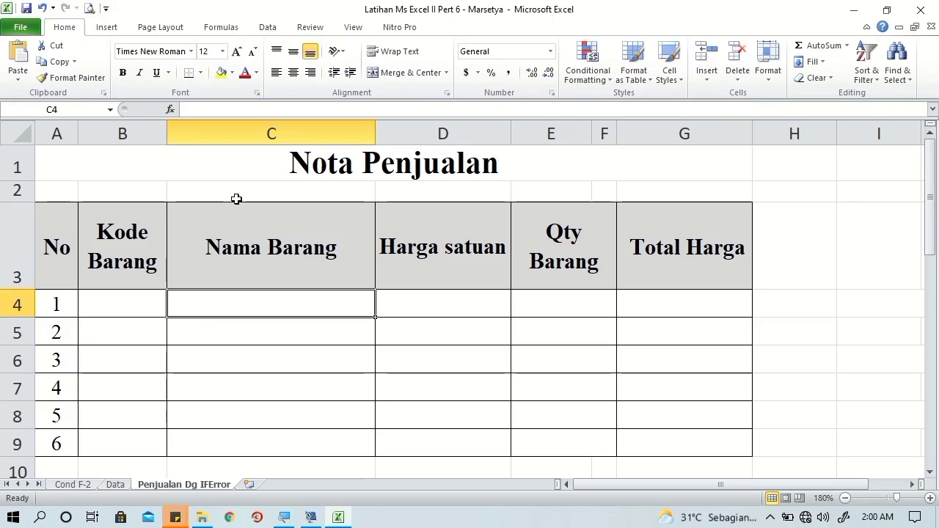
Step: Enter =VLOOKUP(B4,DataBrg,2,FALSE) in C4 to look up the item name
type("=")
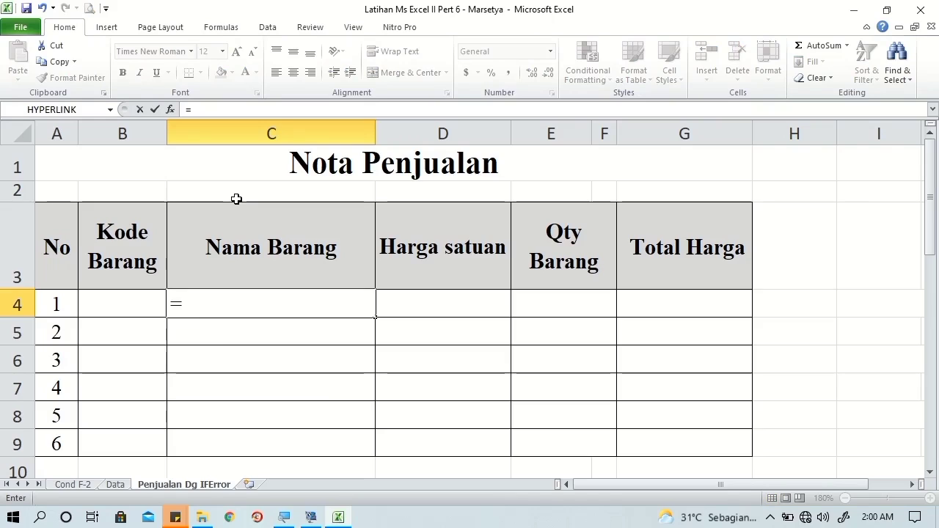
type("vlo")
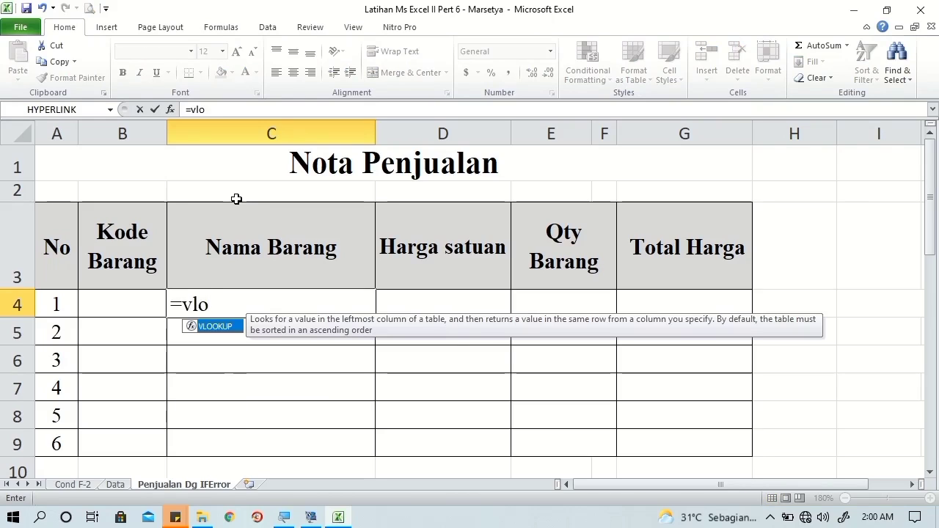
key("Tab")
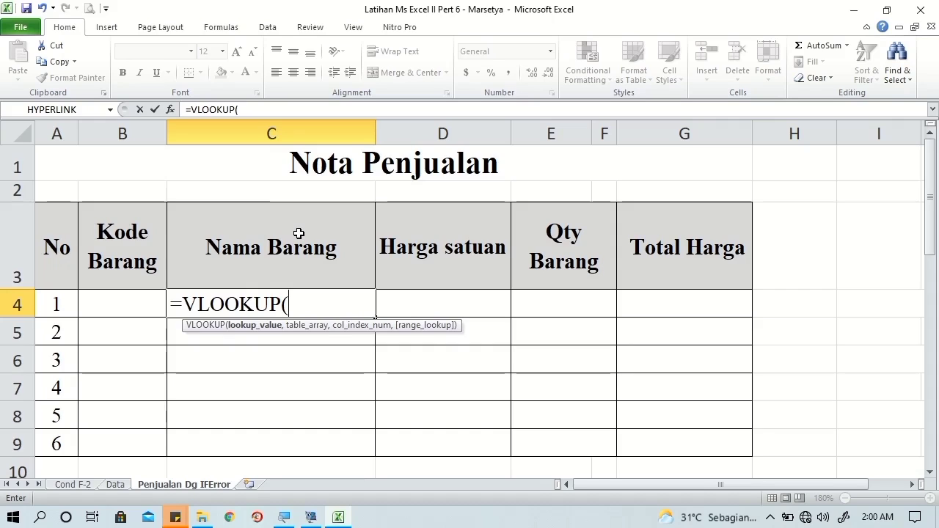
left_click(122, 302)
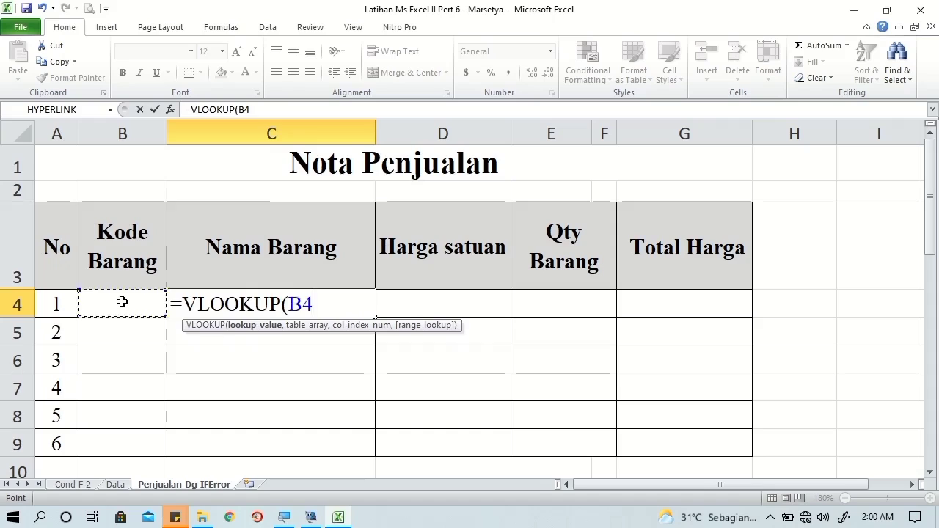
type(",")
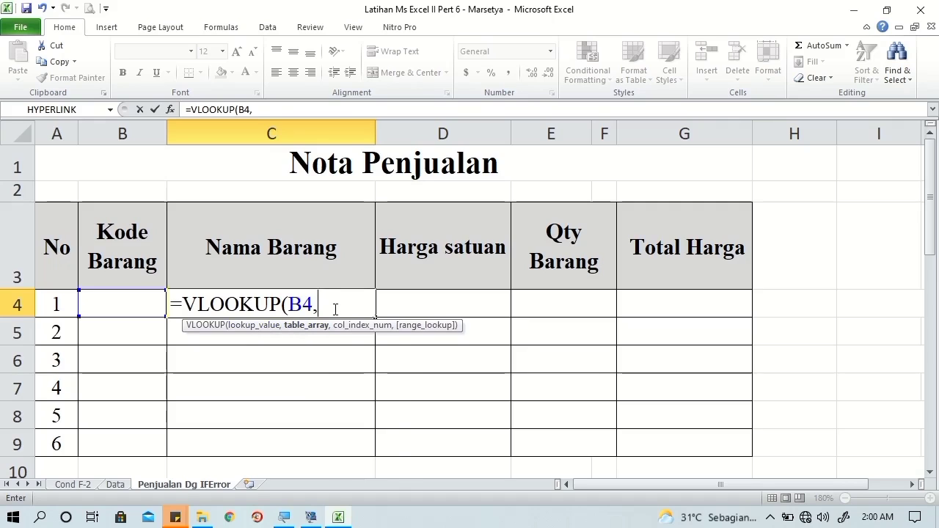
type("da")
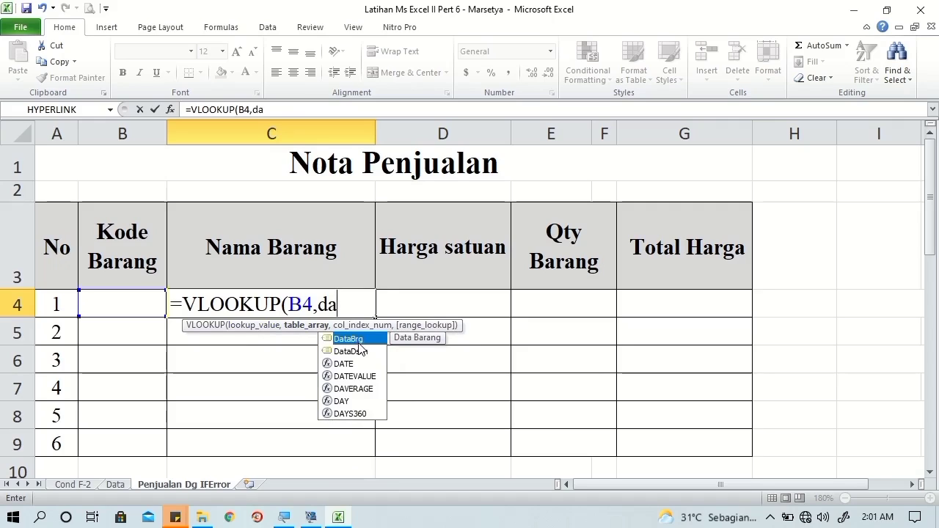
double_click(357, 342)
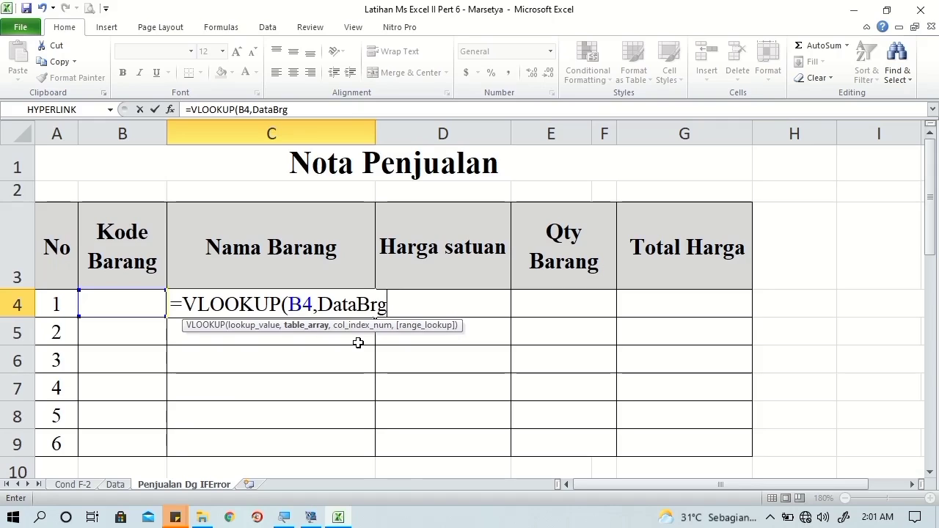
type(",")
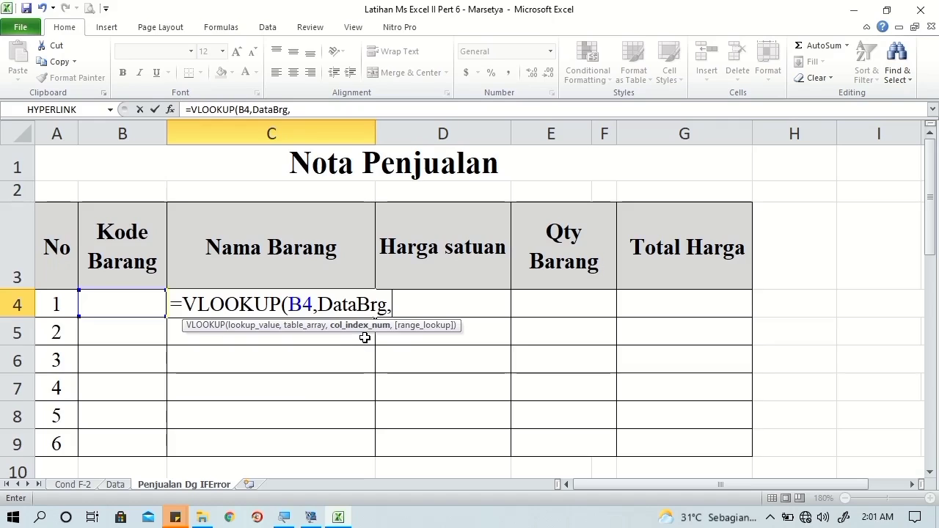
type("2")
type(",")
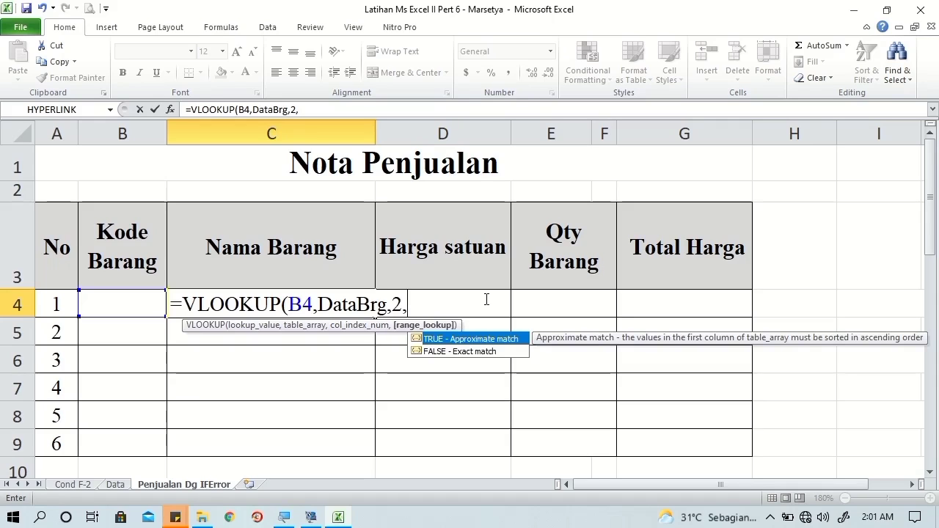
key("Down")
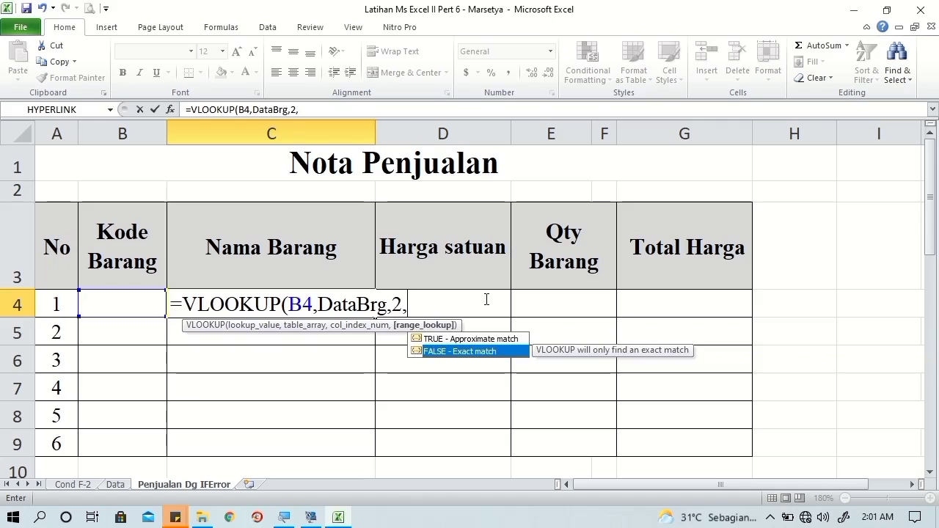
key("Tab")
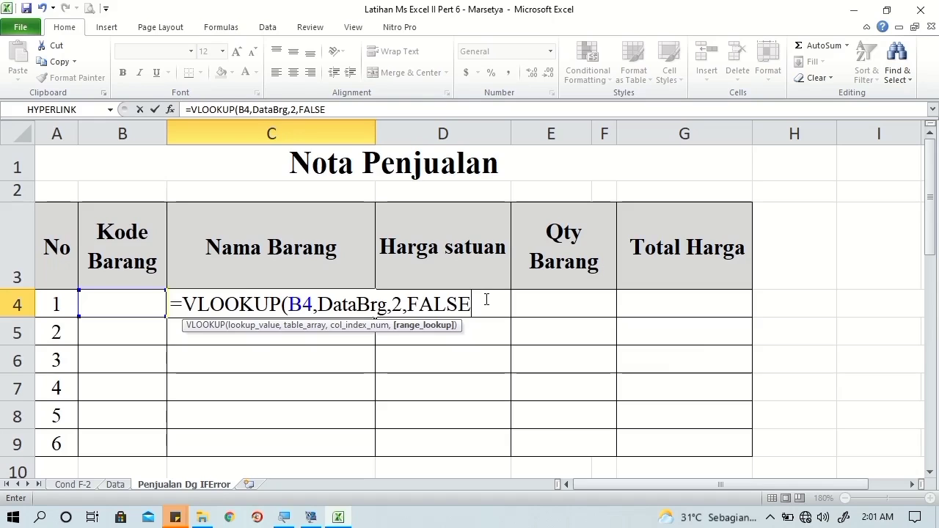
left_click(485, 298)
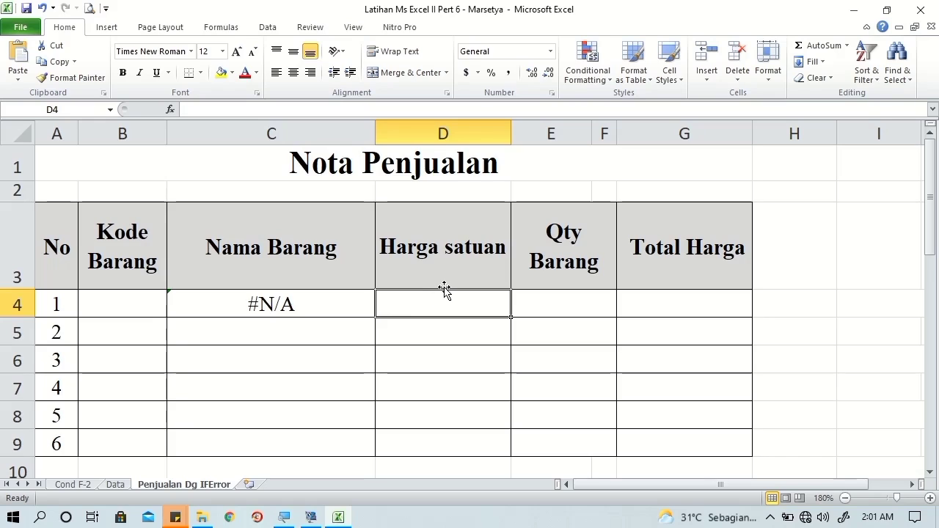
Step: Enter =VLOOKUP(B4,DataBrg,3,FALSE) in D4 to look up the unit price
type("=vl")
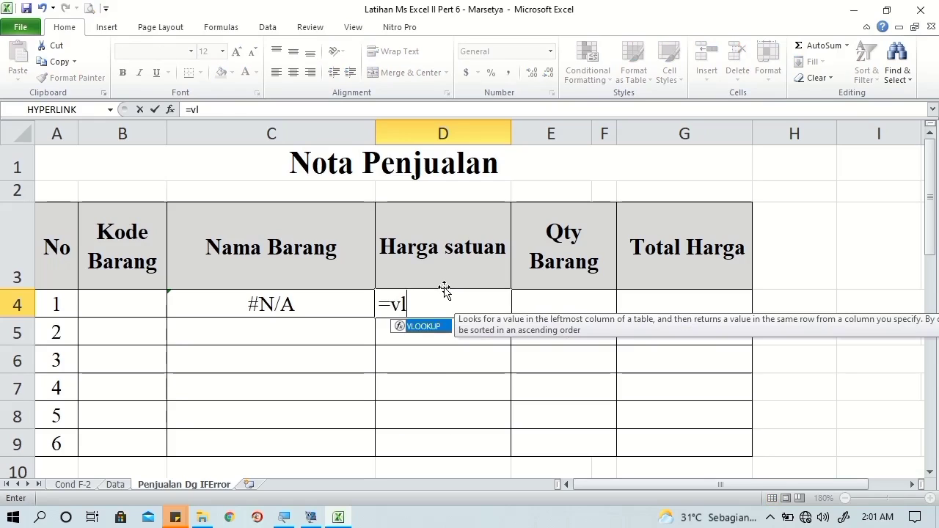
key("Tab")
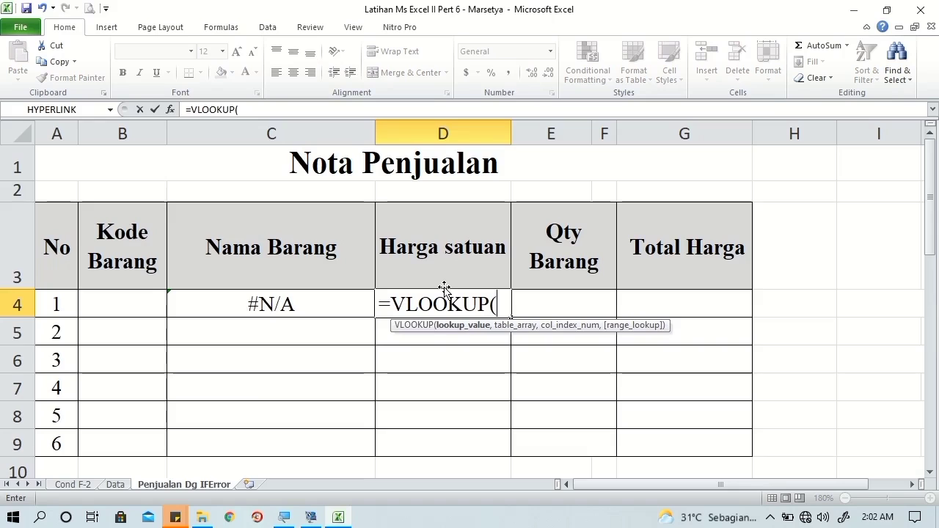
left_click(110, 300)
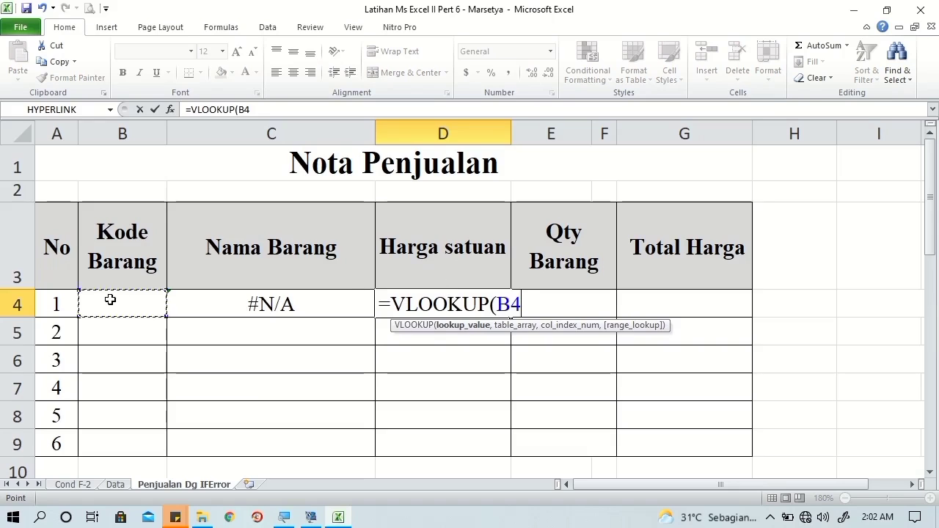
type(",")
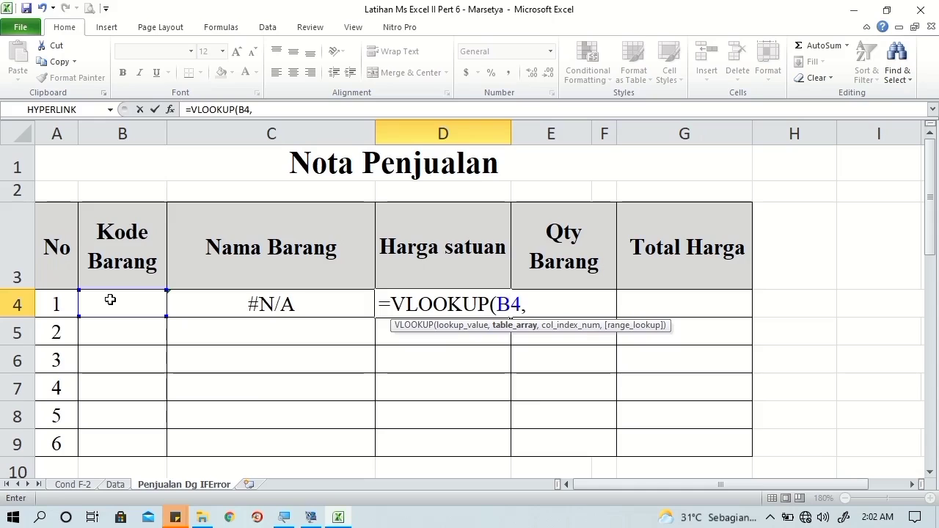
type("ra")
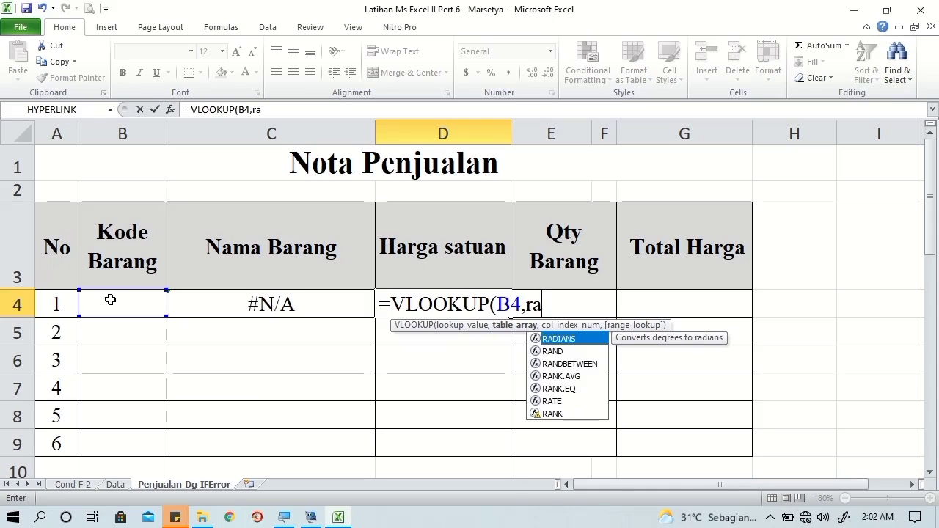
key("BackSpace")
key("BackSpace")
type("da")
key("Tab")
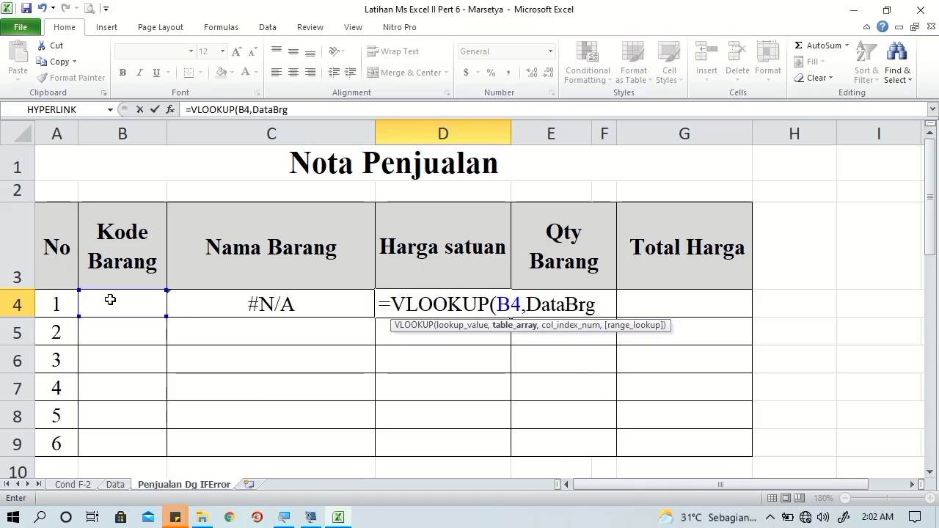
type(",")
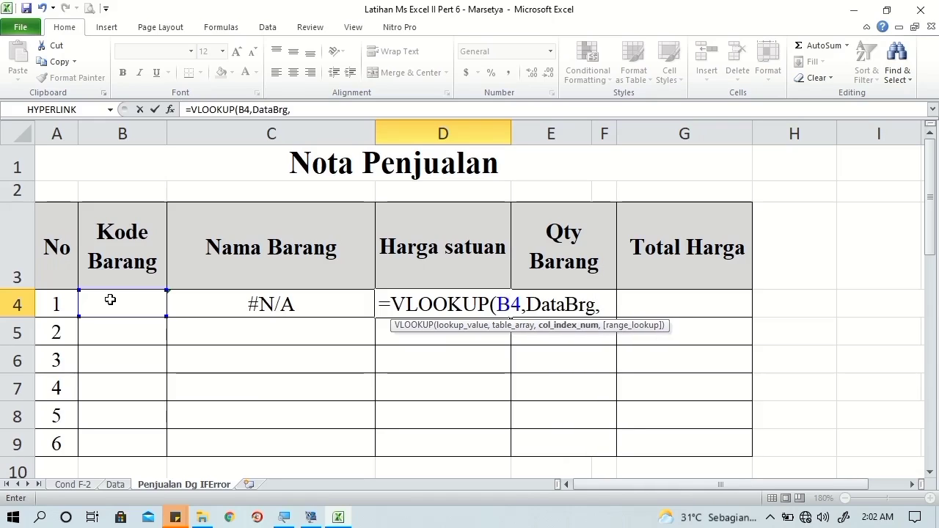
type("3,")
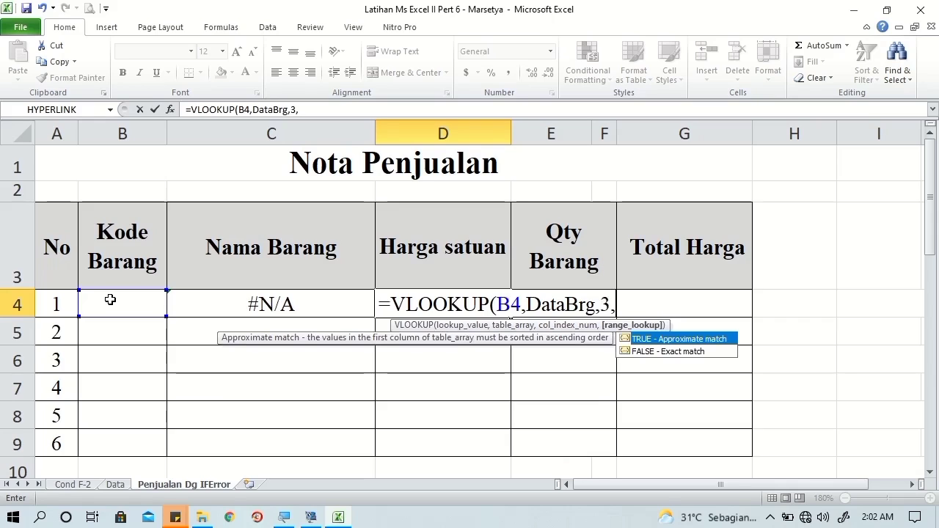
key("Down")
key("Tab")
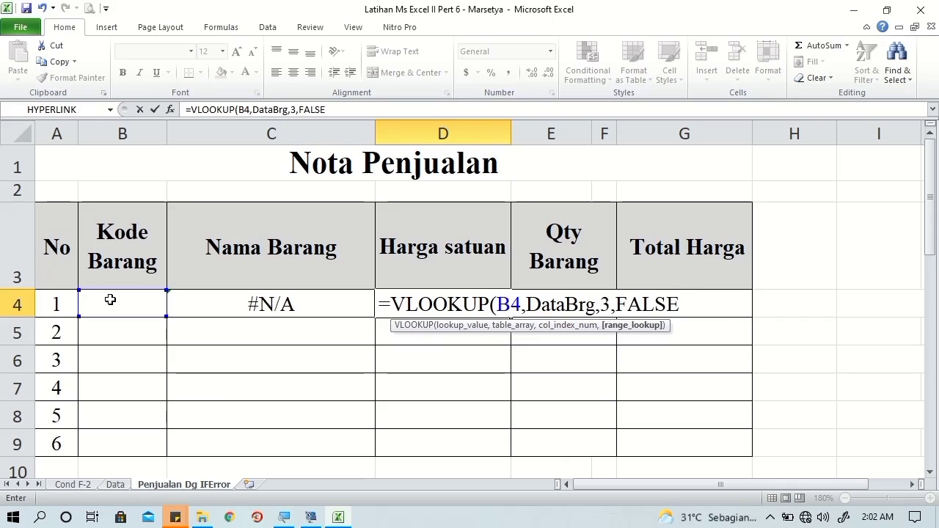
key("Tab")
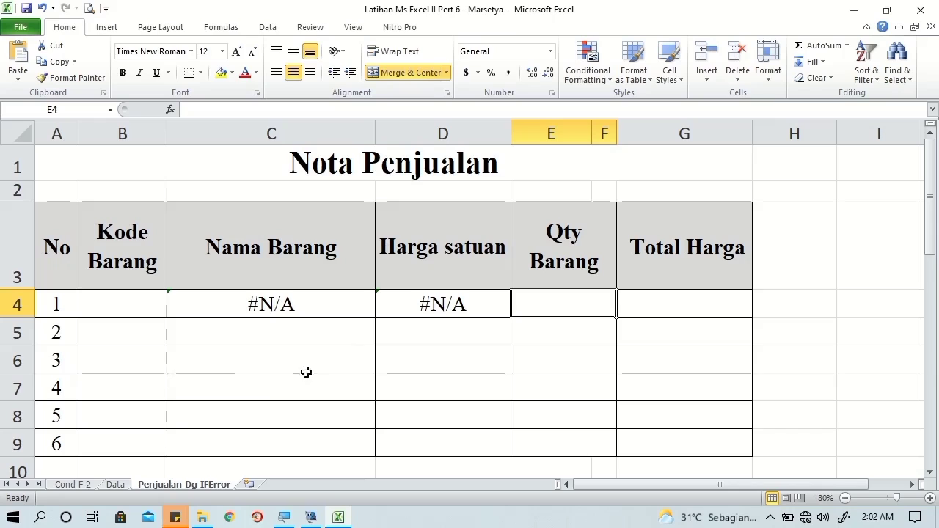
Step: Enter =D4*E4 in Total Harga cell G4
left_click(659, 294)
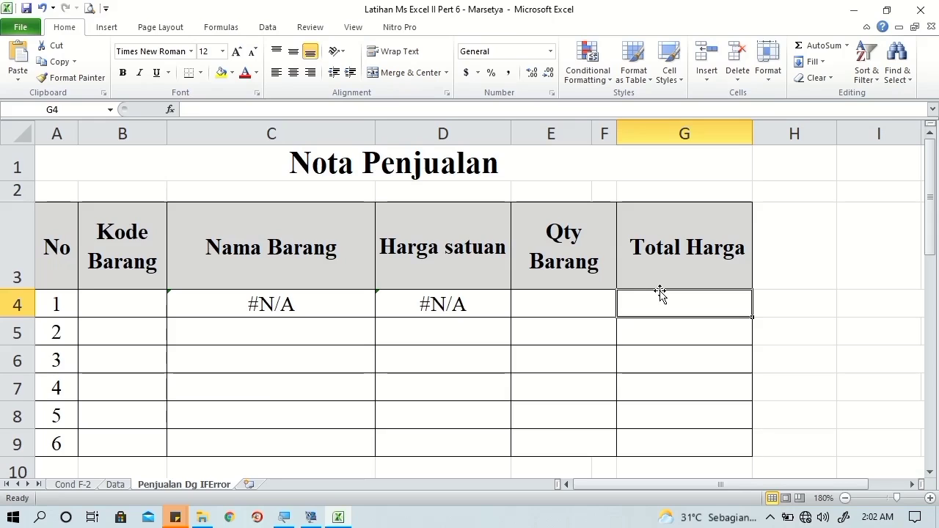
type("=")
key("Left")
key("Left")
key("Left")
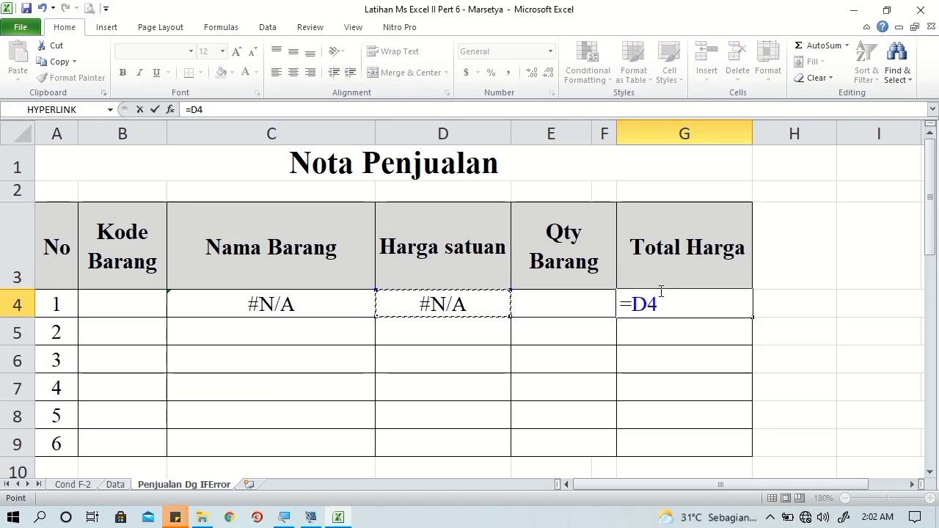
type("*")
key("Left")
key("Left")
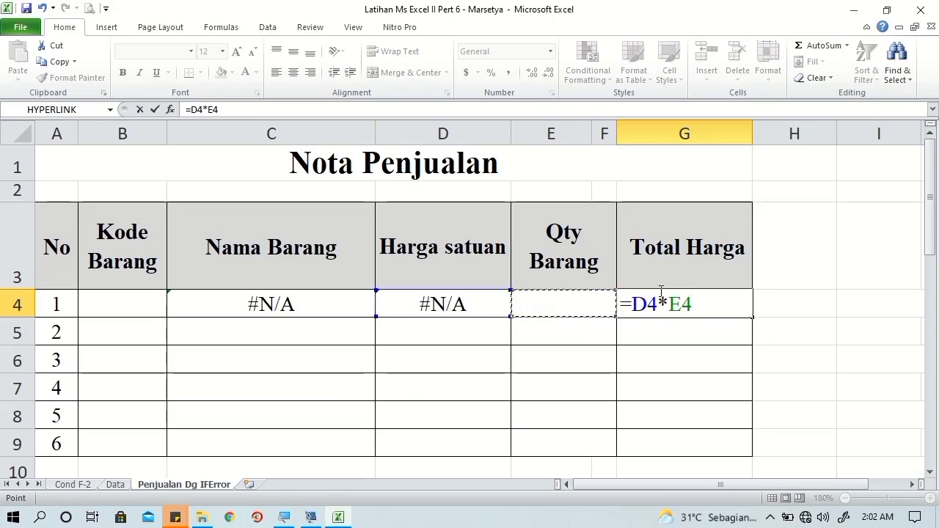
key("Return")
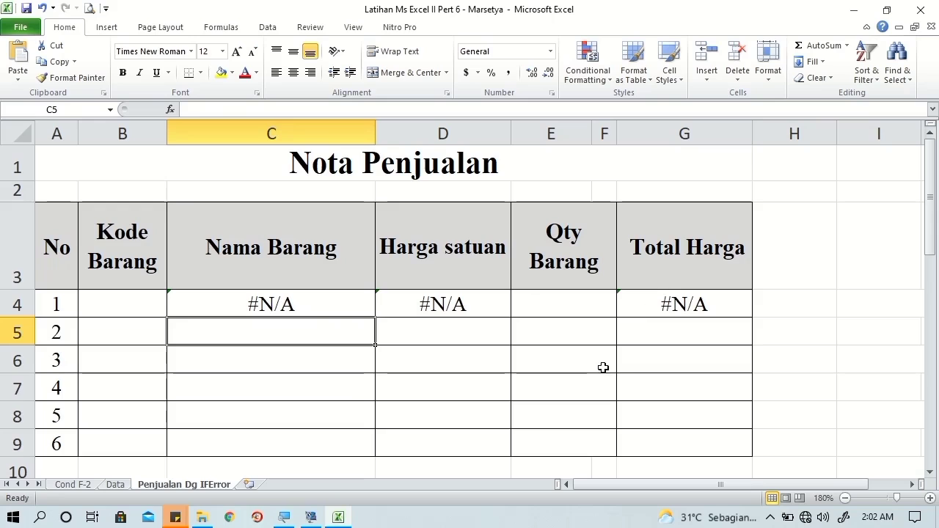
Step: Fill the C4:D4 lookup formulas and the G4 total formula down to row 9
left_click(359, 307)
left_click_drag(359, 307, 447, 304)
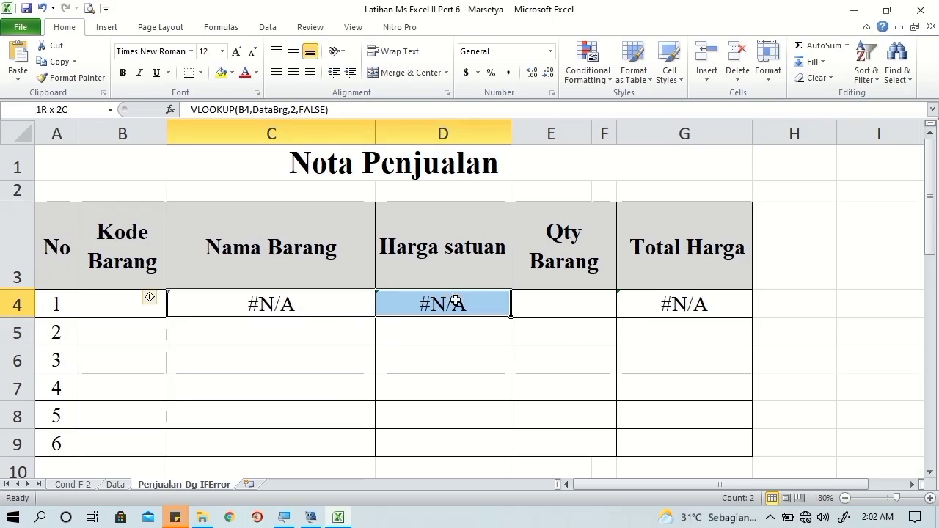
mouse_move(512, 319)
left_mouse_down()
mouse_move(510, 454)
mouse_move(493, 427)
left_mouse_up()
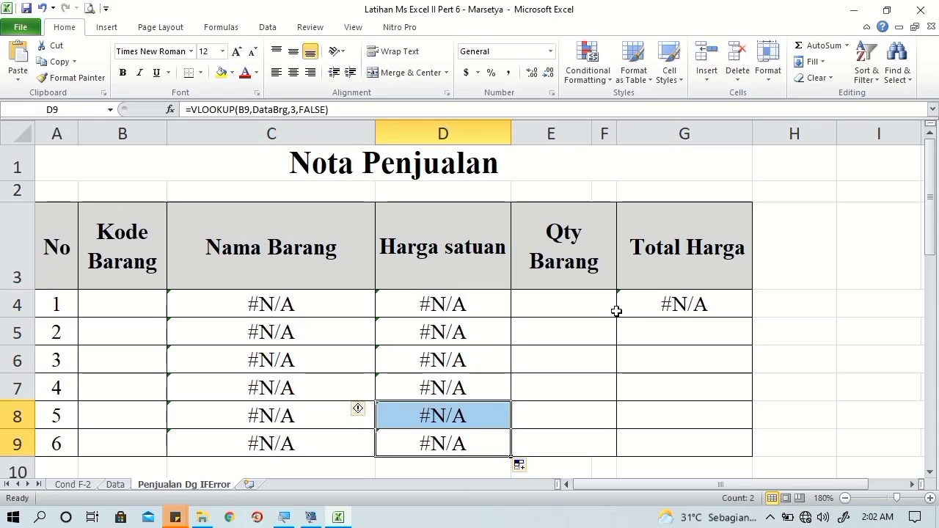
left_click(641, 307)
left_click_drag(751, 317, 750, 456)
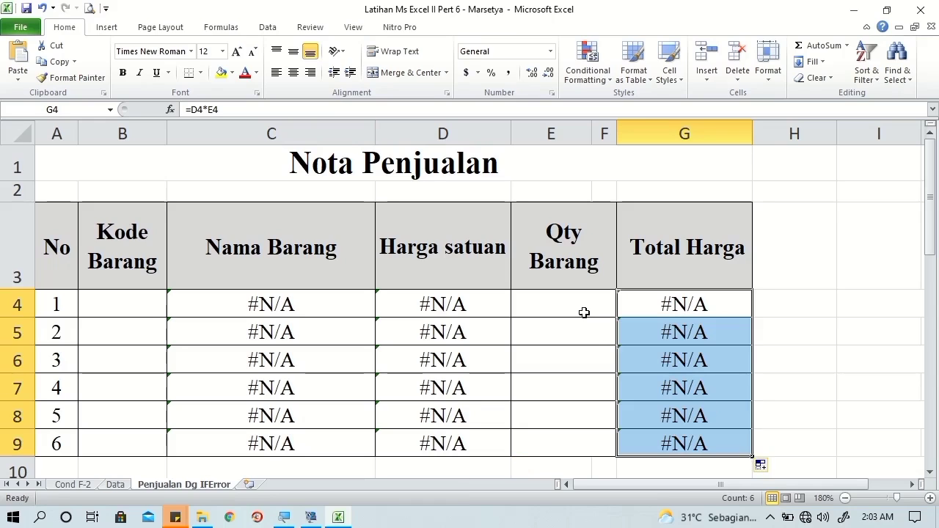
left_click_drag(583, 311, 573, 435)
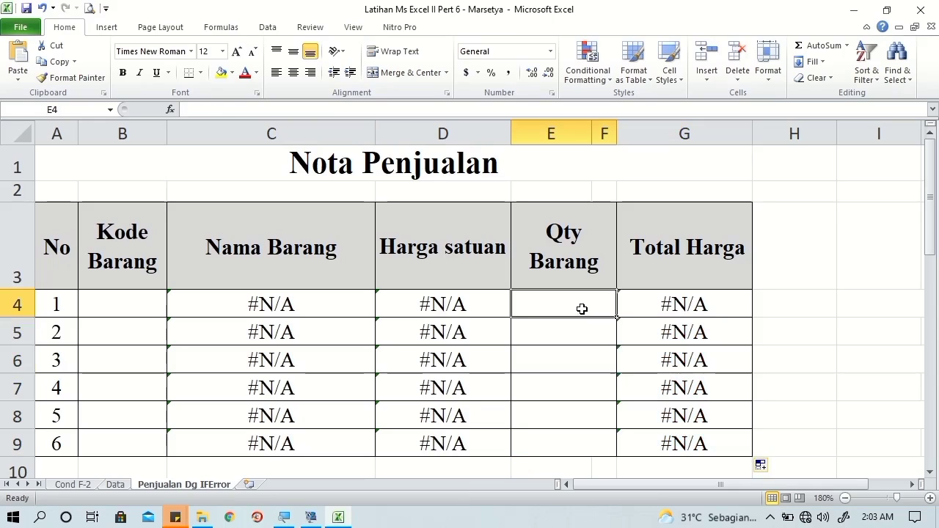
Step: Give Qty Barang cells E4:E9 the custom number format # "pcs"
right_click(576, 418)
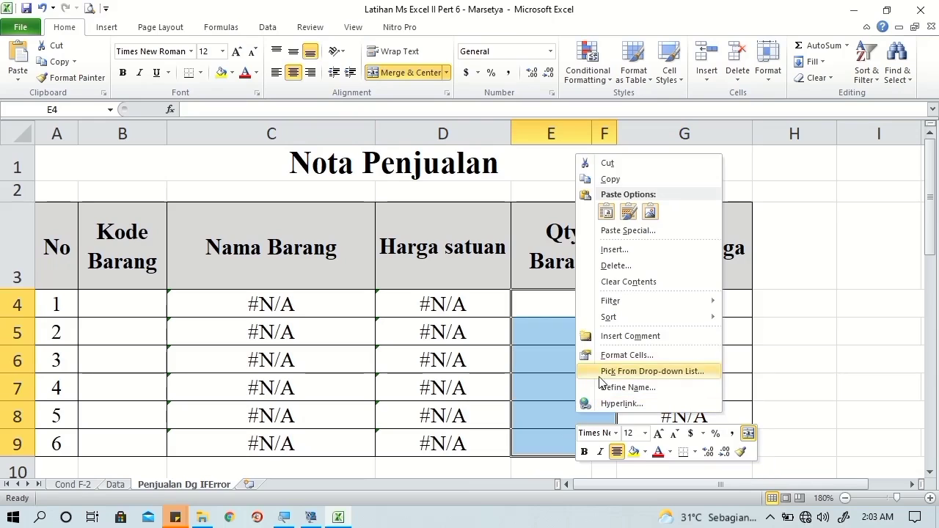
left_click(579, 357)
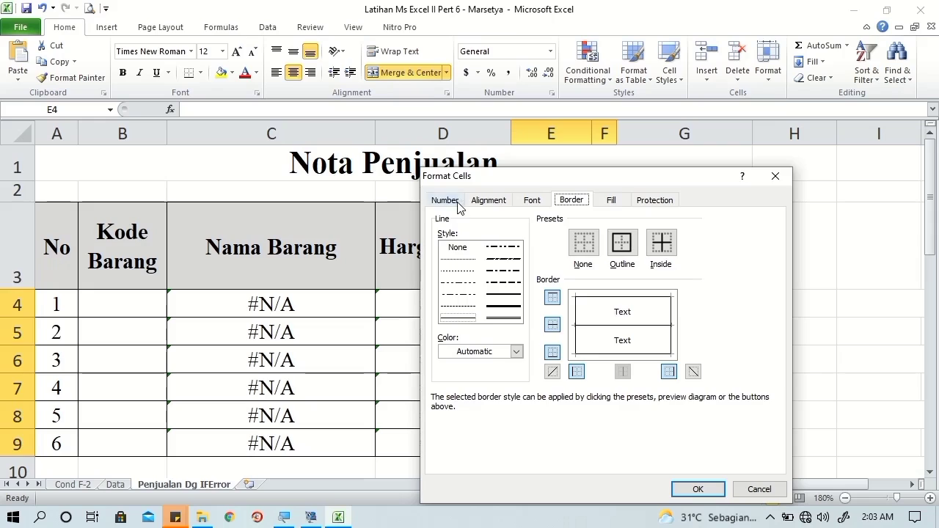
left_click(448, 200)
left_click(471, 338)
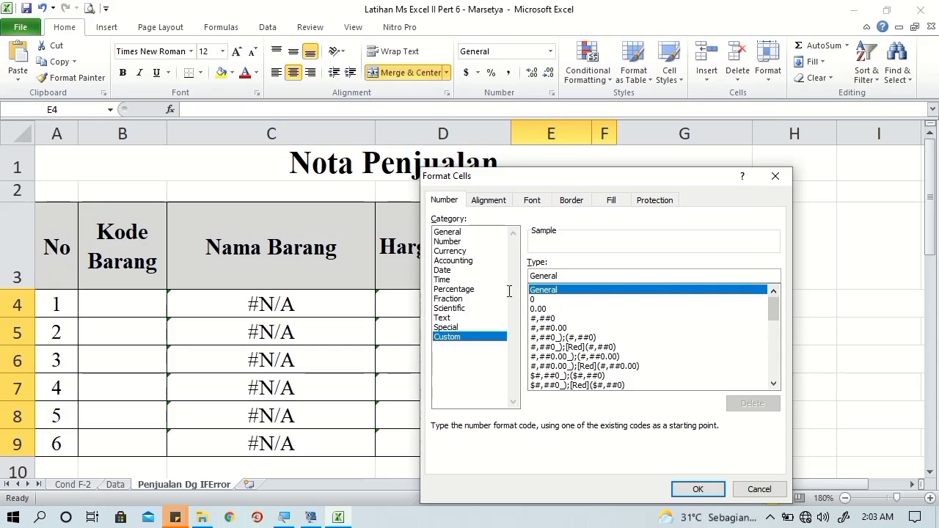
left_click_drag(587, 276, 531, 277)
type("# \"")
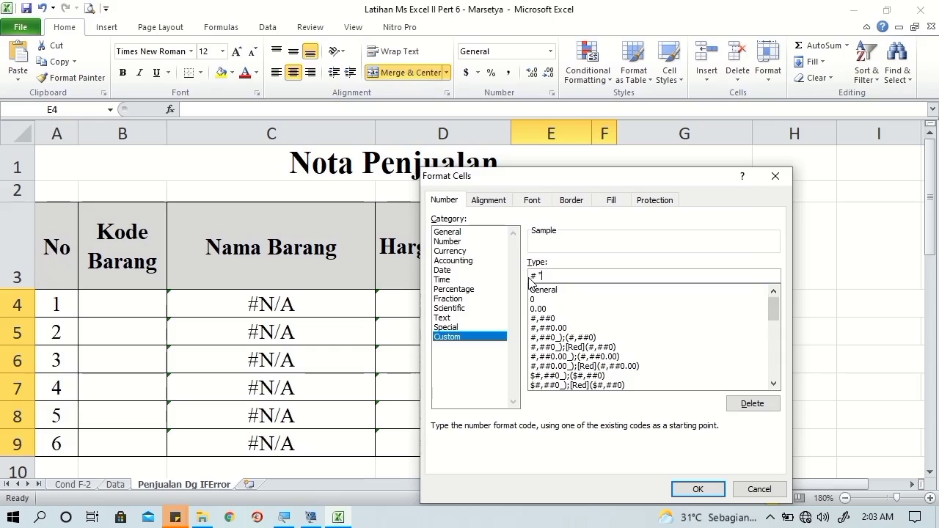
type("pcs")
left_click(688, 491)
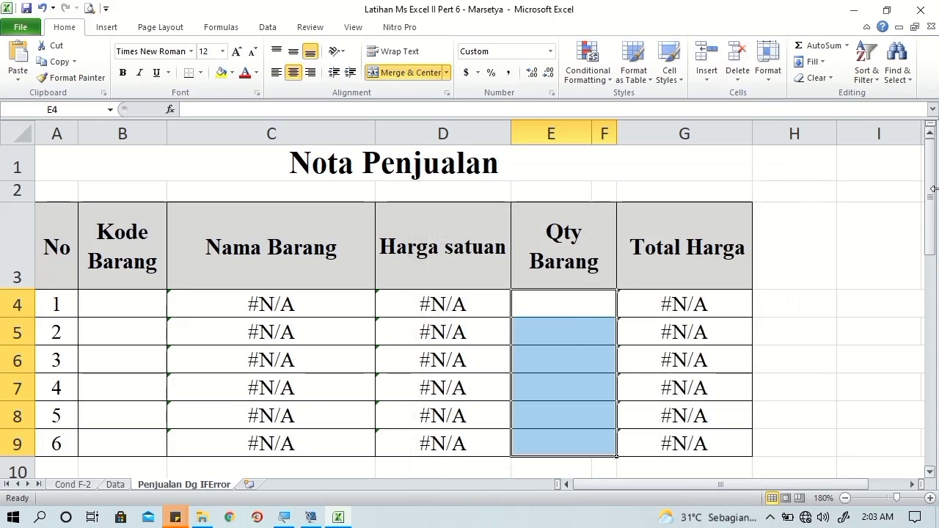
Step: Scroll down to the Jumlah area and select its result cell G11
left_click_drag(932, 174, 935, 179)
left_click_drag(934, 203, 934, 224)
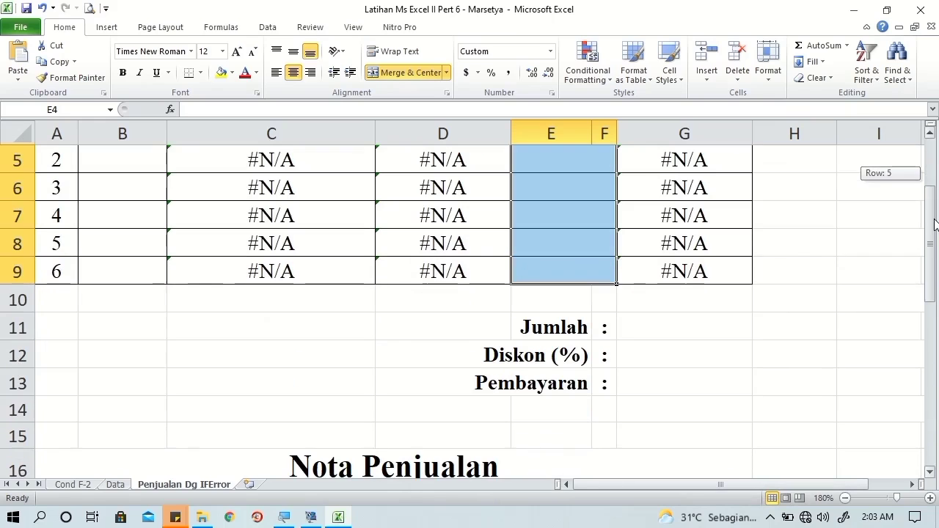
left_click(739, 325)
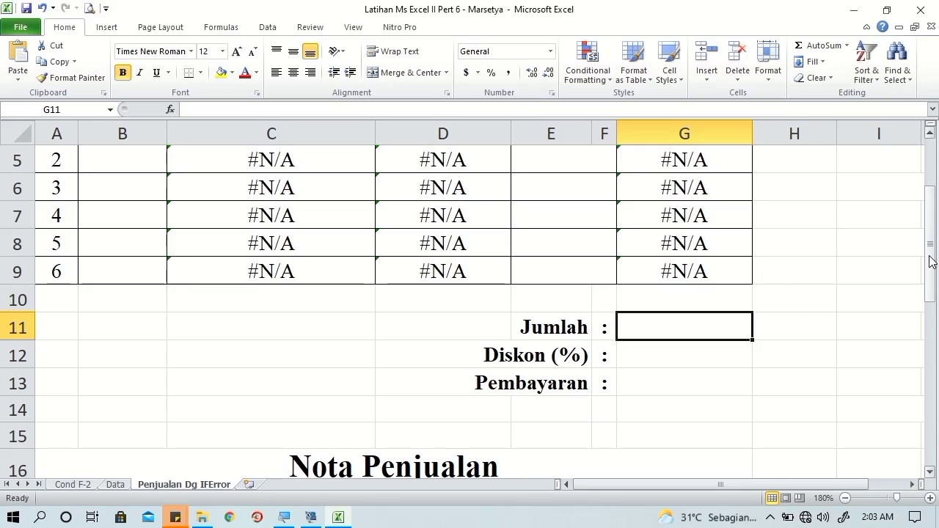
Step: Scroll back up and select the six Total Harga cells G4:G9
left_click_drag(930, 261, 932, 242)
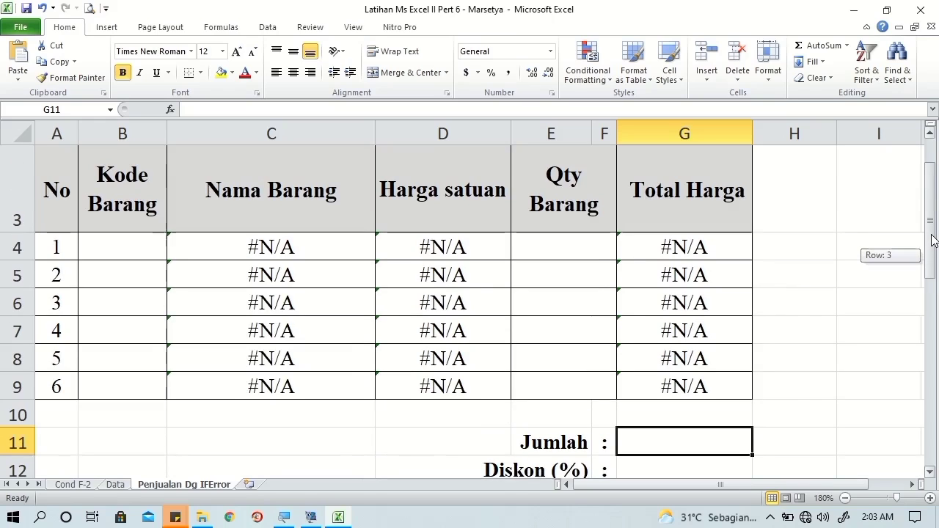
left_click(731, 251)
left_click_drag(731, 251, 693, 378)
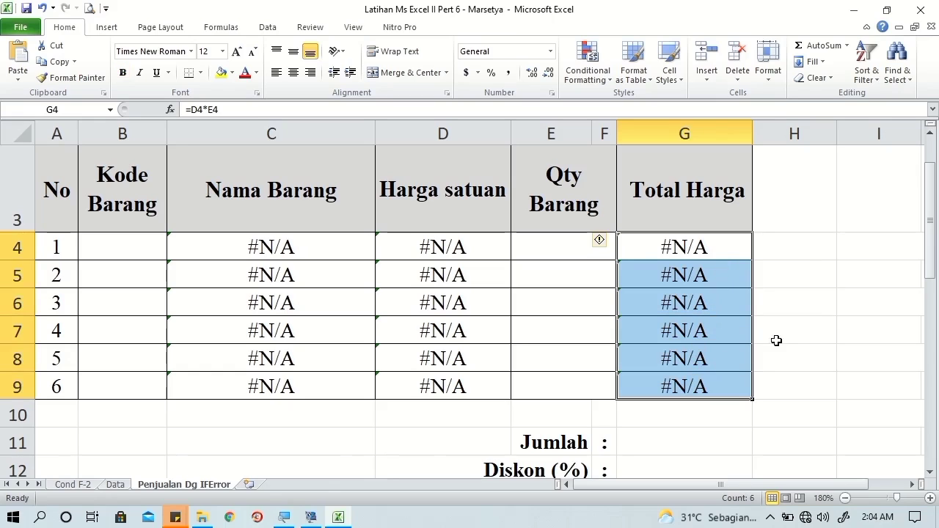
Step: From Name Manager, create a new name Total_Harga with the comment 'Total Harga Tanpa IFERROR'
left_click(224, 29)
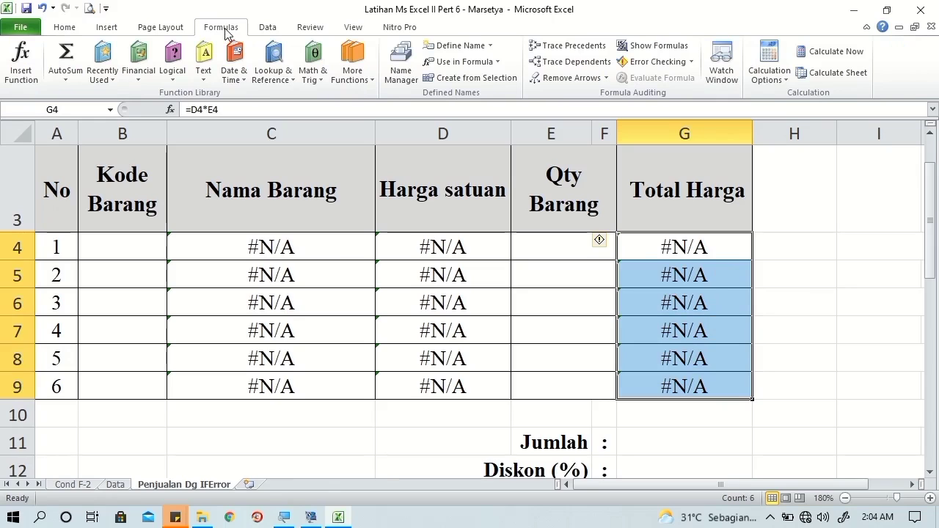
left_click(401, 69)
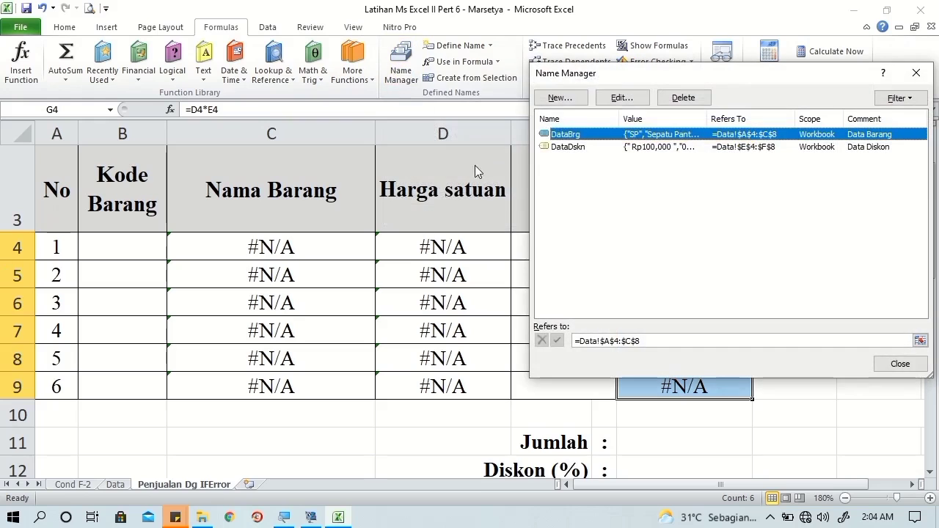
left_click(562, 97)
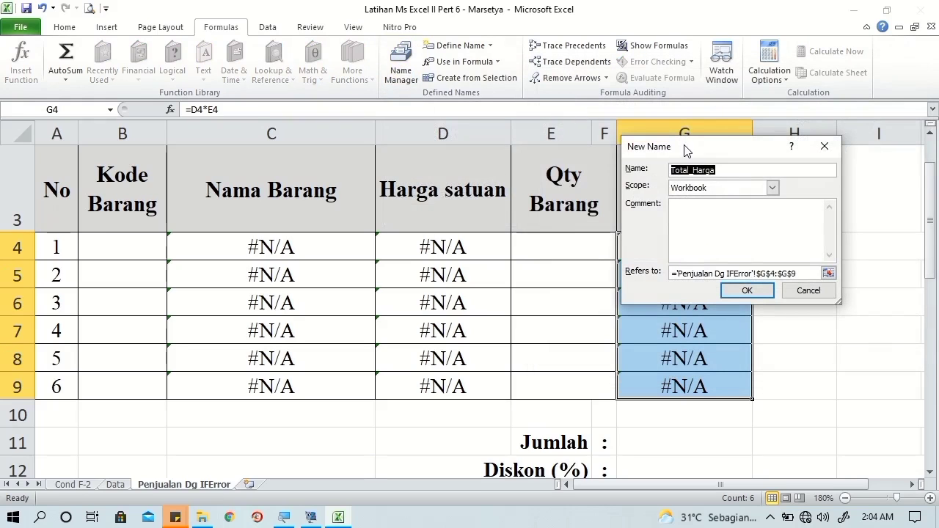
left_click_drag(685, 151, 403, 181)
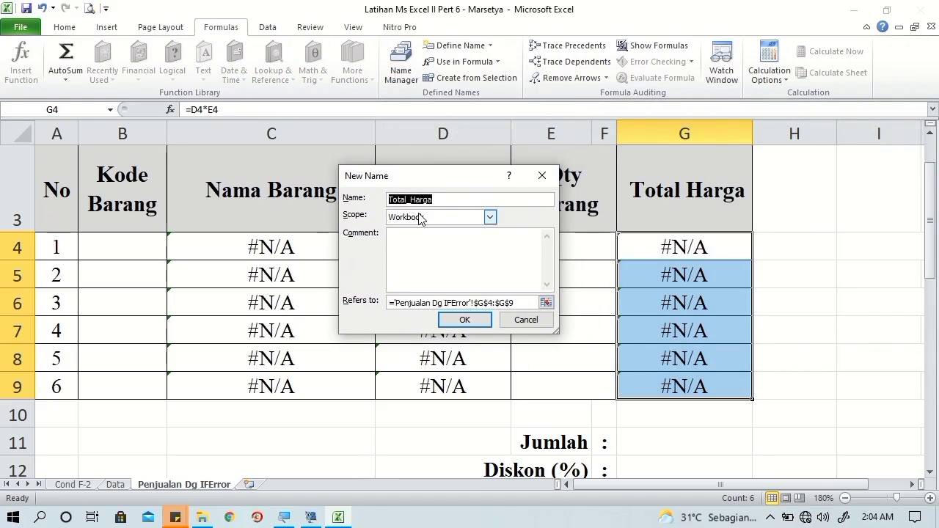
key("End")
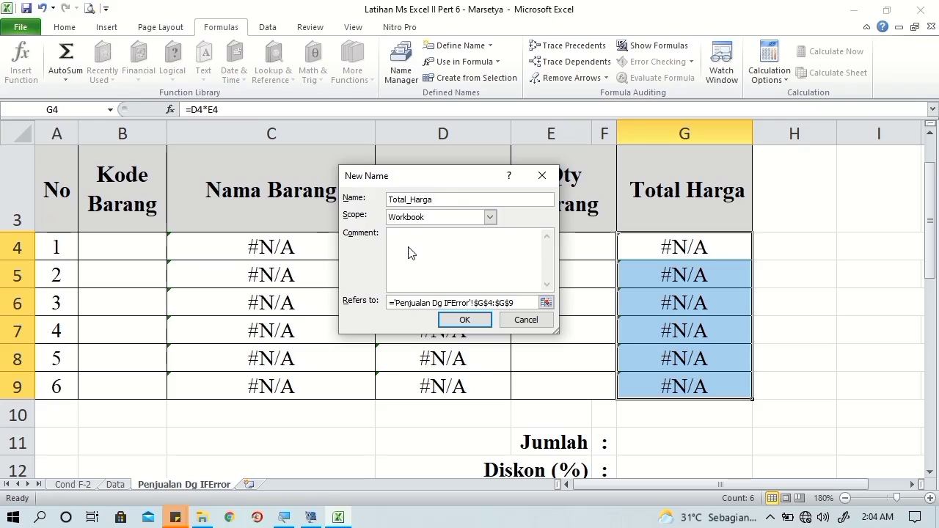
left_click(410, 247)
type("otal ")
type("Harg")
type("a")
type(" Tanpa IFE")
type("RR")
type("OR")
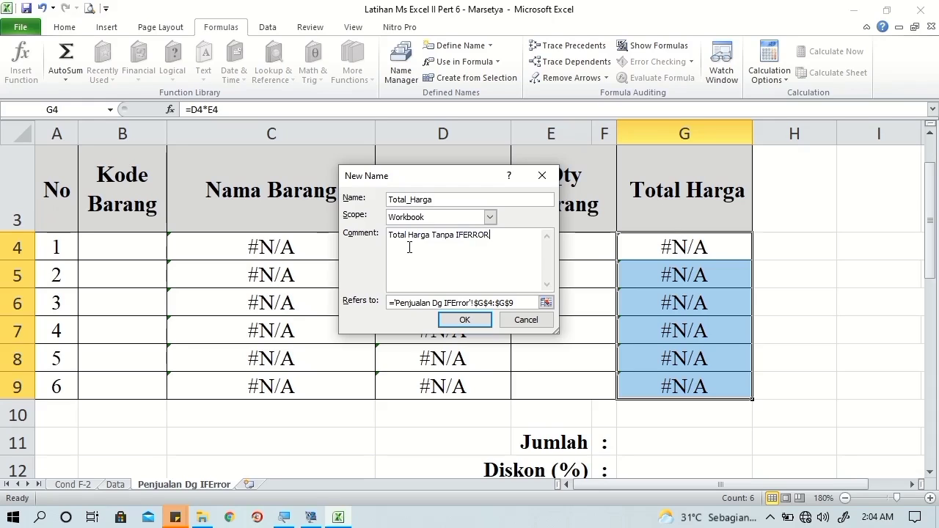
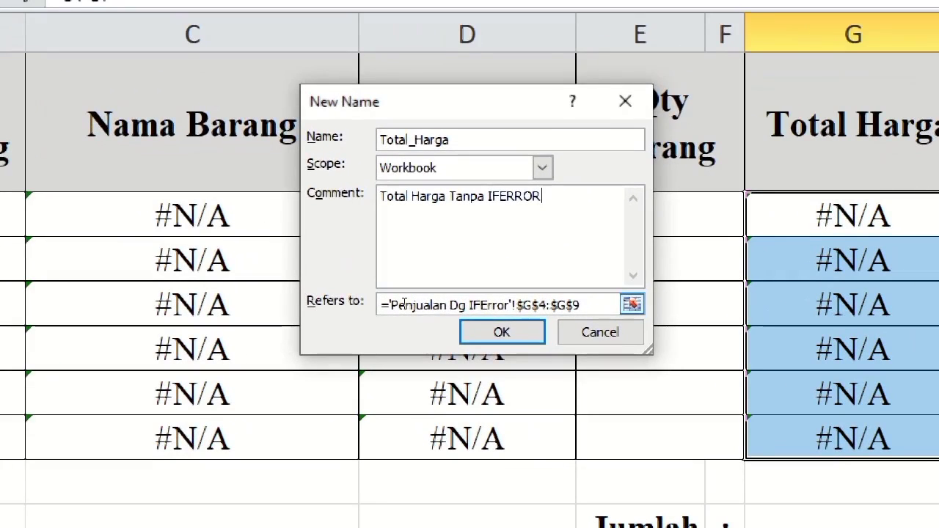
Step: Confirm the new name Total_Harga for $G$4:$G$9 and close Name Manager
left_click(461, 330)
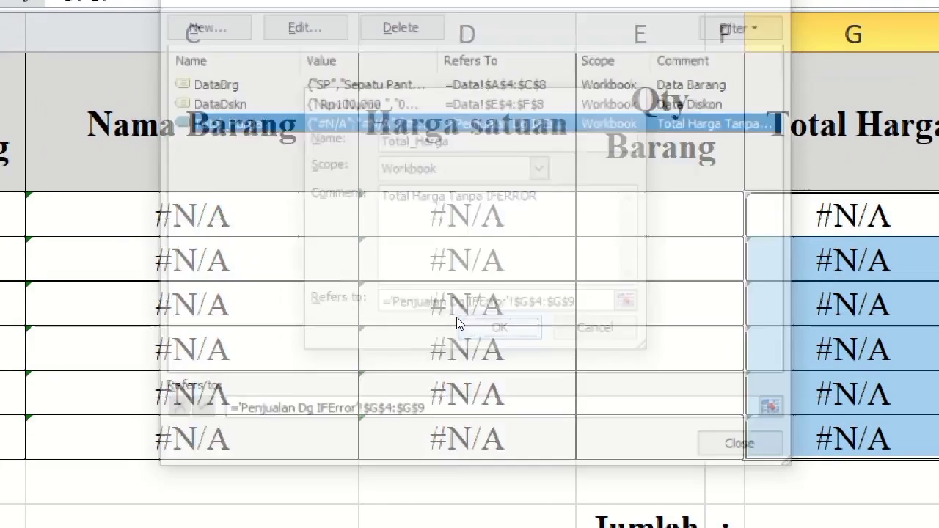
key("Escape")
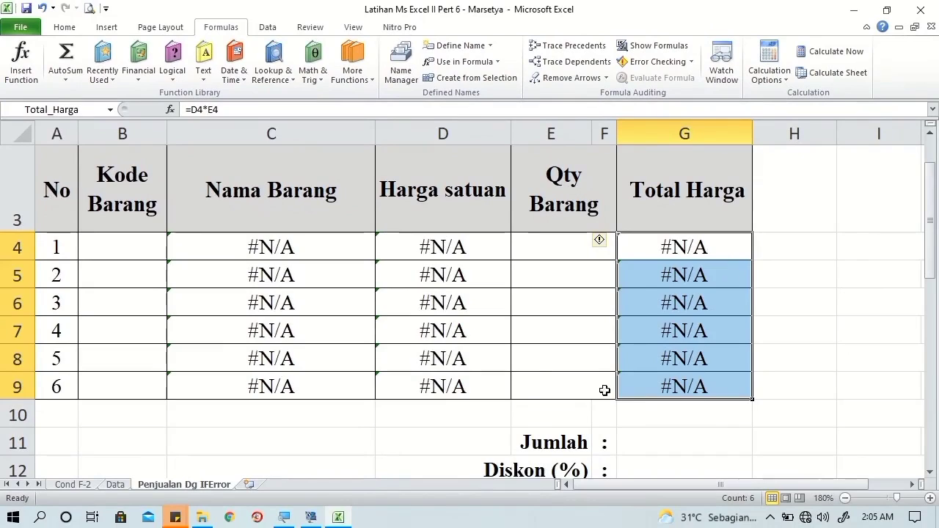
Step: Enter =SUM(Total_Harga) in the Jumlah cell G11
left_click(636, 439)
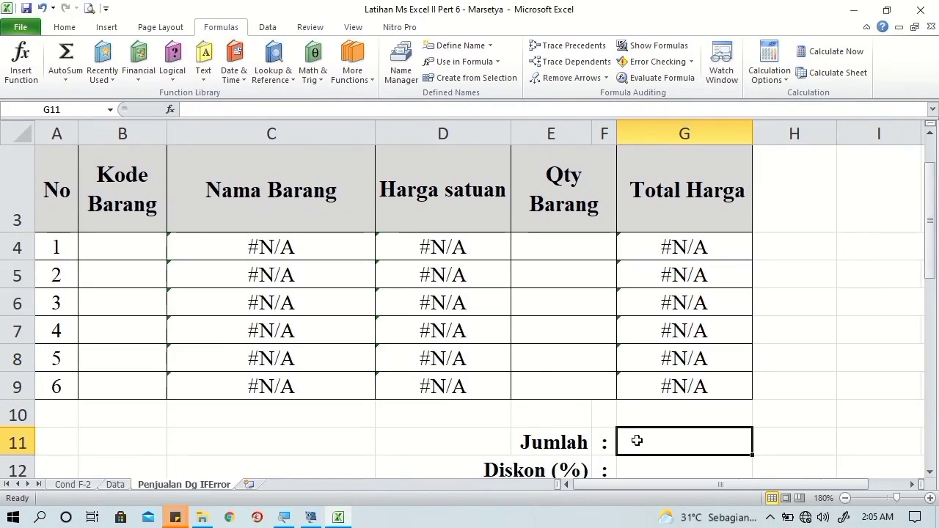
type("=su")
key("Tab")
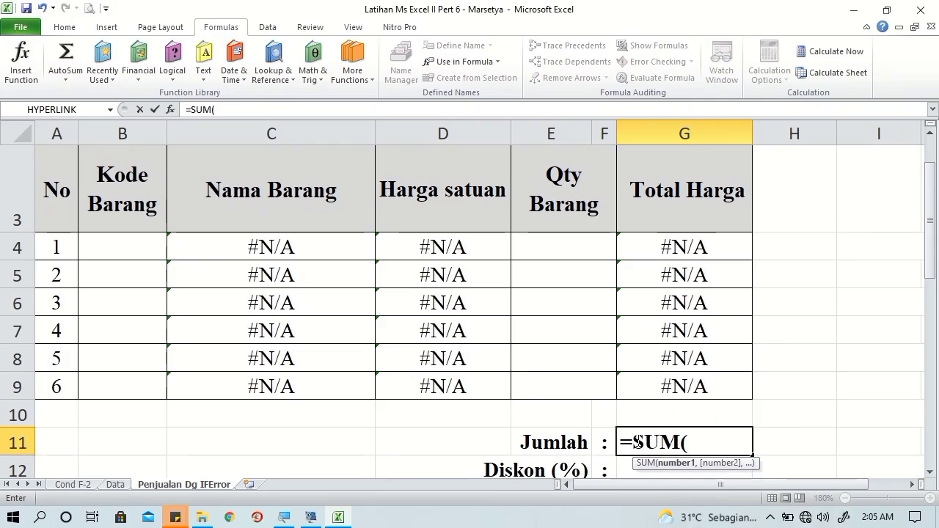
type("to")
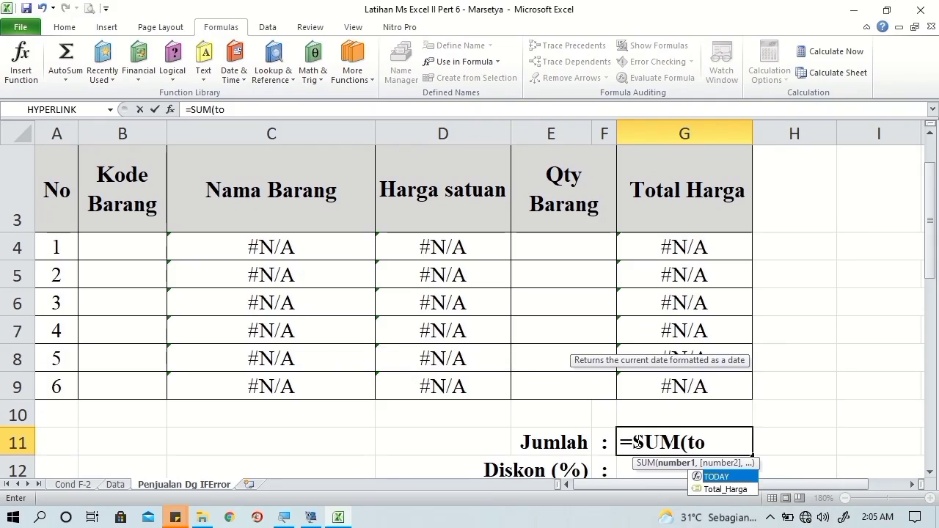
key("Down")
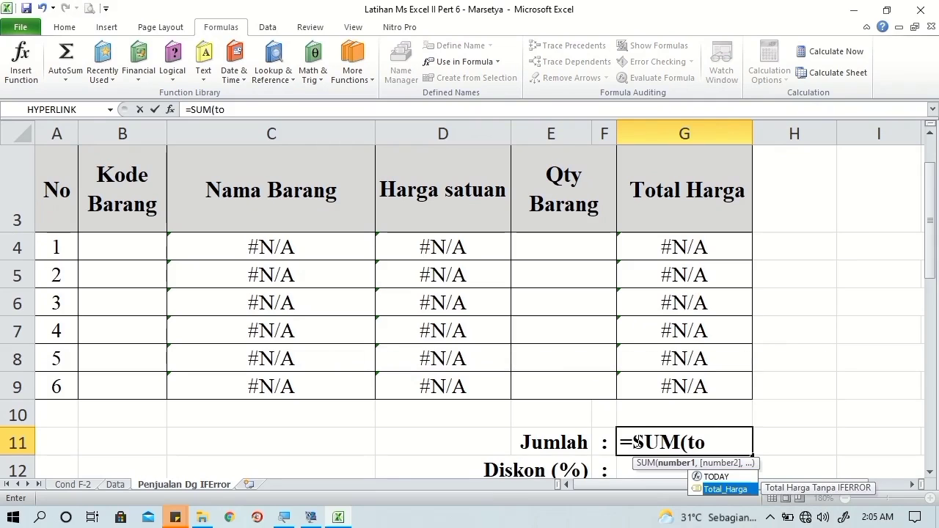
key("Tab")
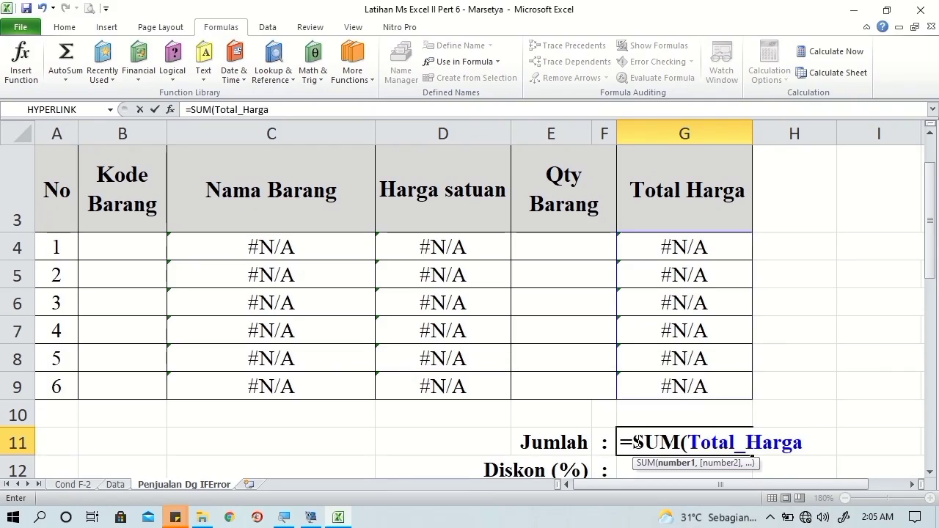
key("Return")
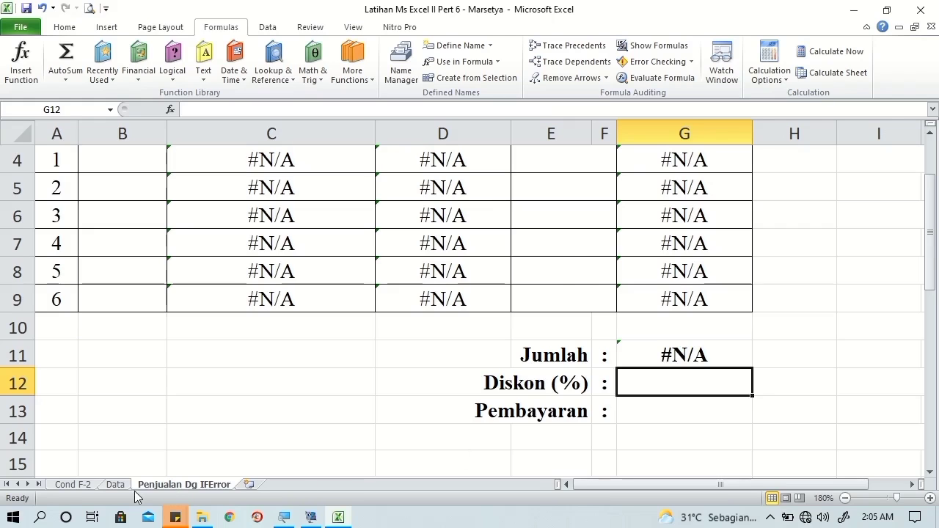
Step: After checking the Data sheet's discount table, enter =VLOOKUP(G11,DataDskn,2,TRUE) in G12
left_click(117, 486)
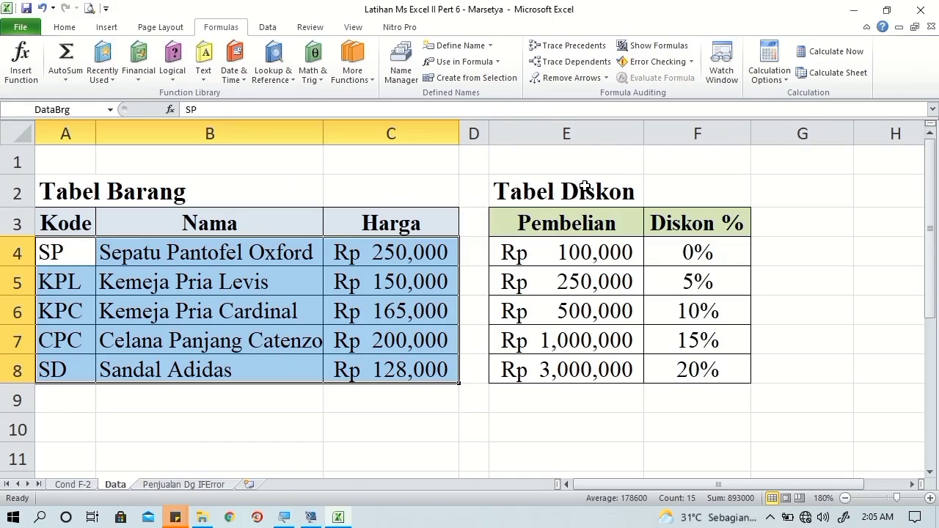
left_click(160, 486)
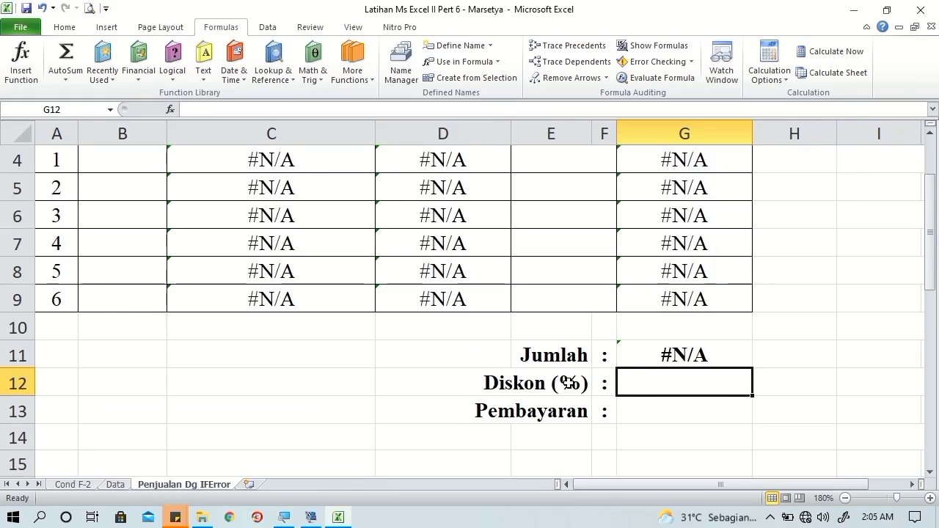
type("=vlo")
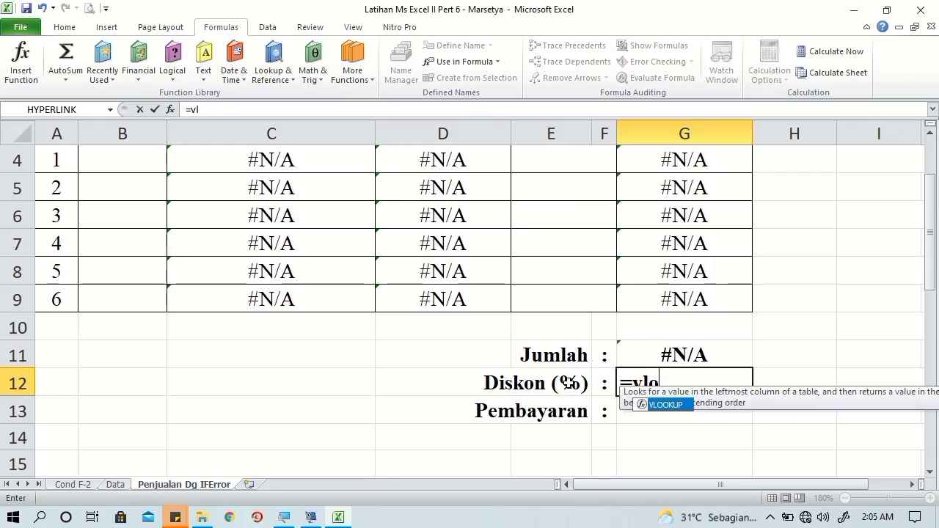
key("Tab")
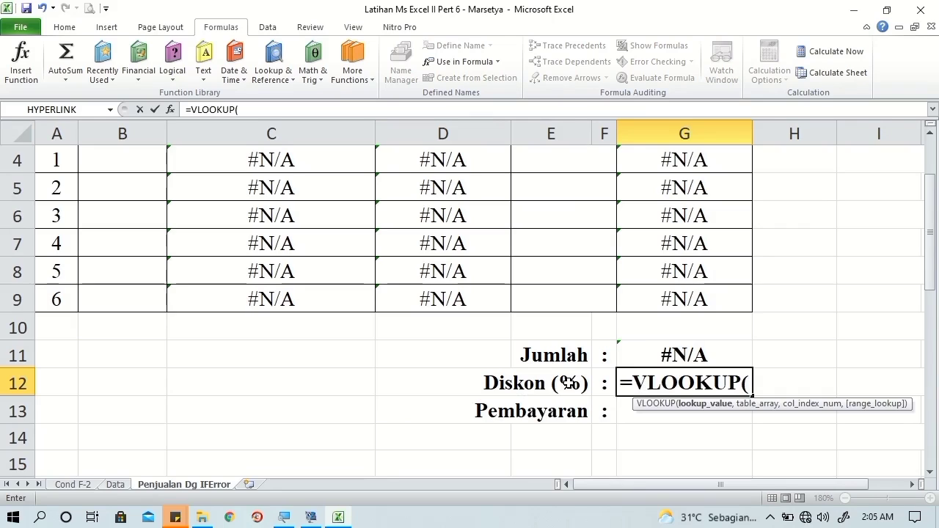
left_click(656, 348)
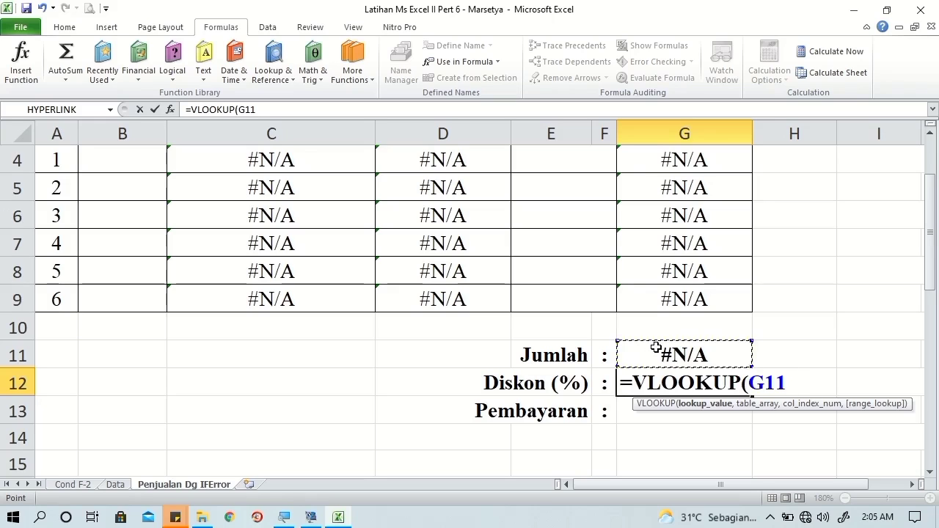
type(",d")
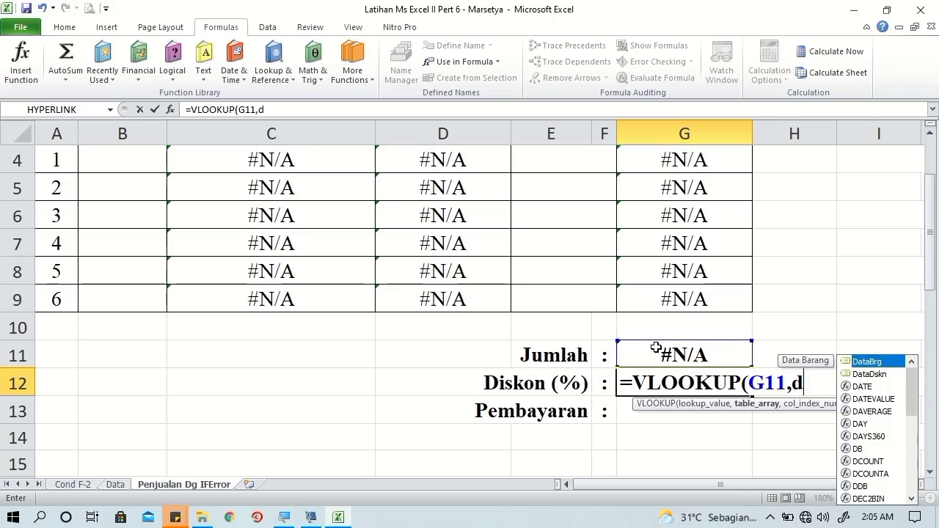
type("a")
key("Down")
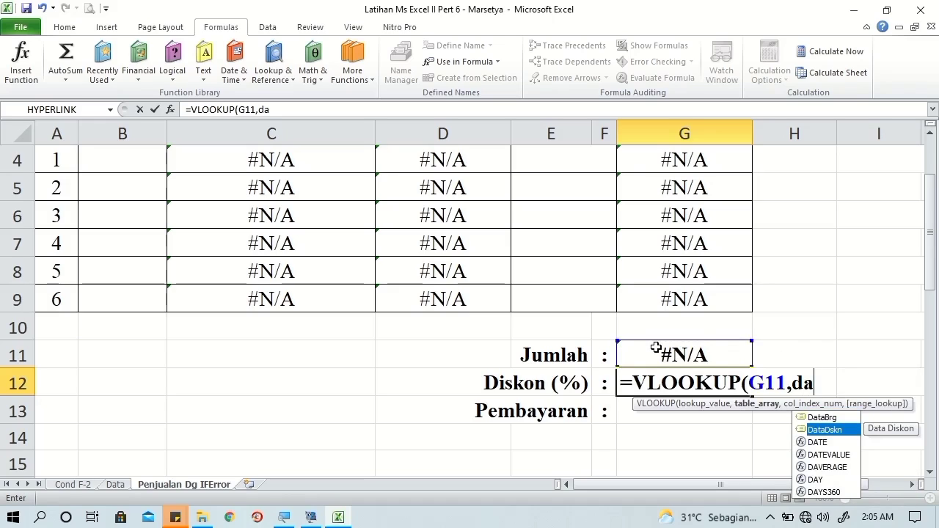
key("Tab")
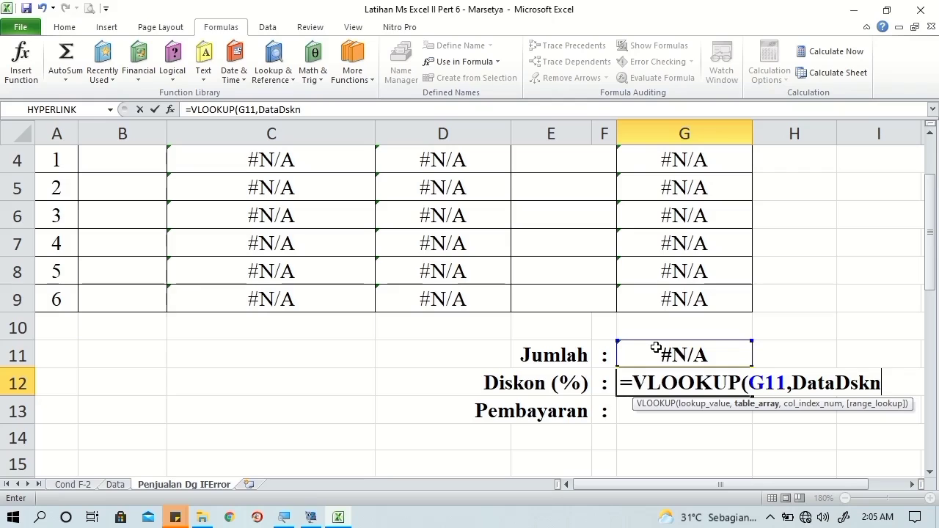
type(",")
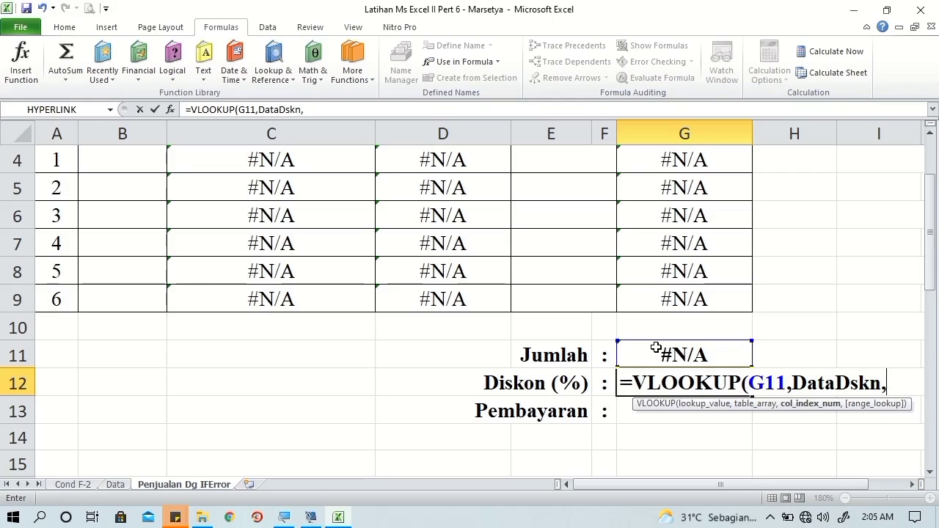
type("2,")
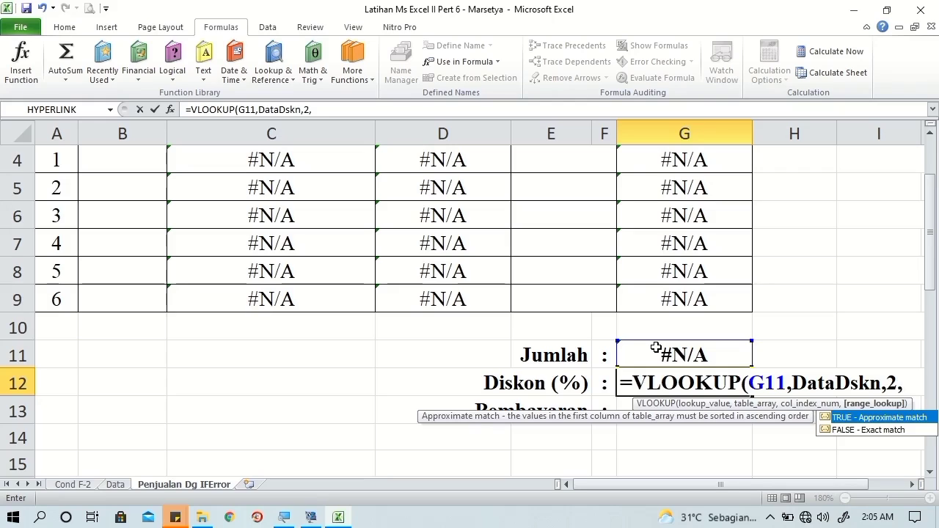
type("tru")
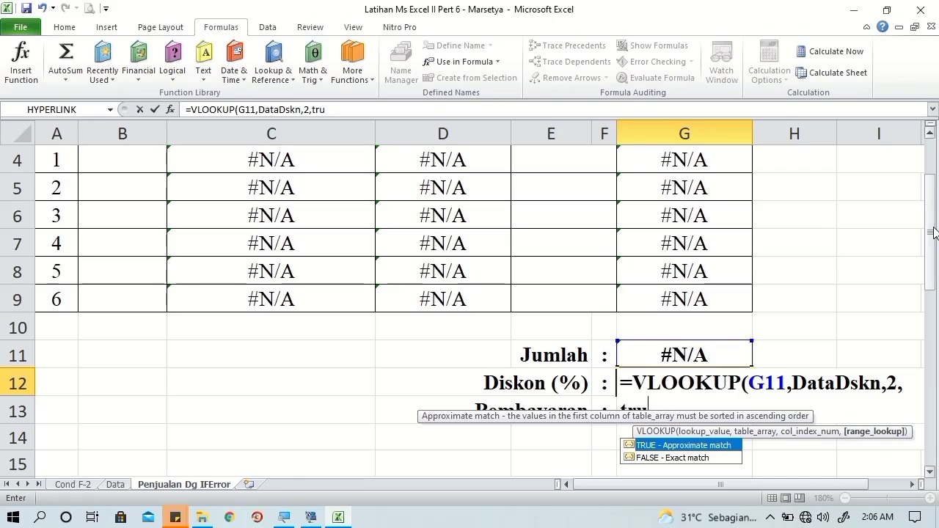
left_click_drag(933, 234, 932, 250)
type("e")
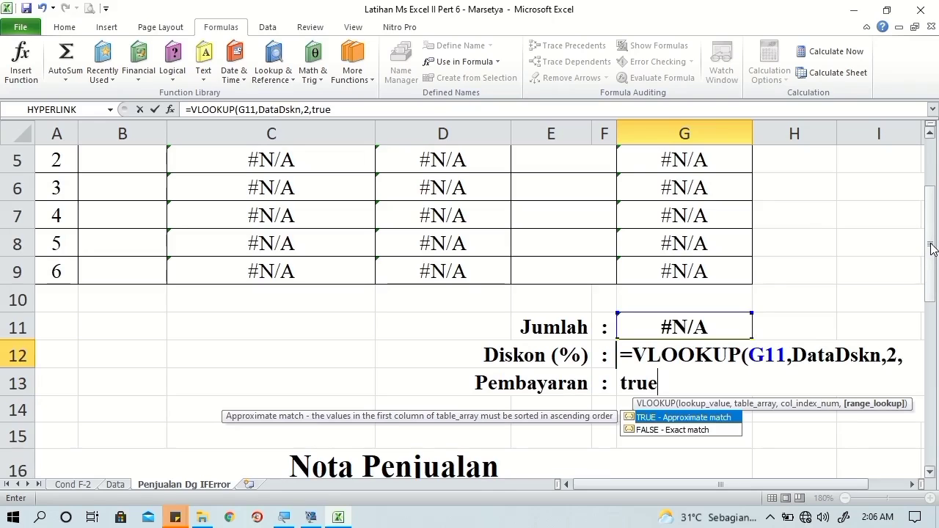
key("Tab")
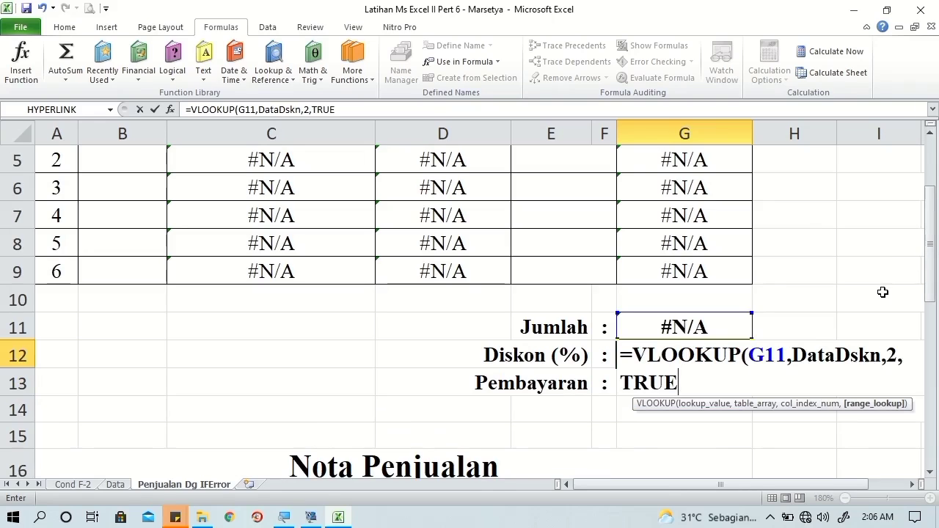
key("Return")
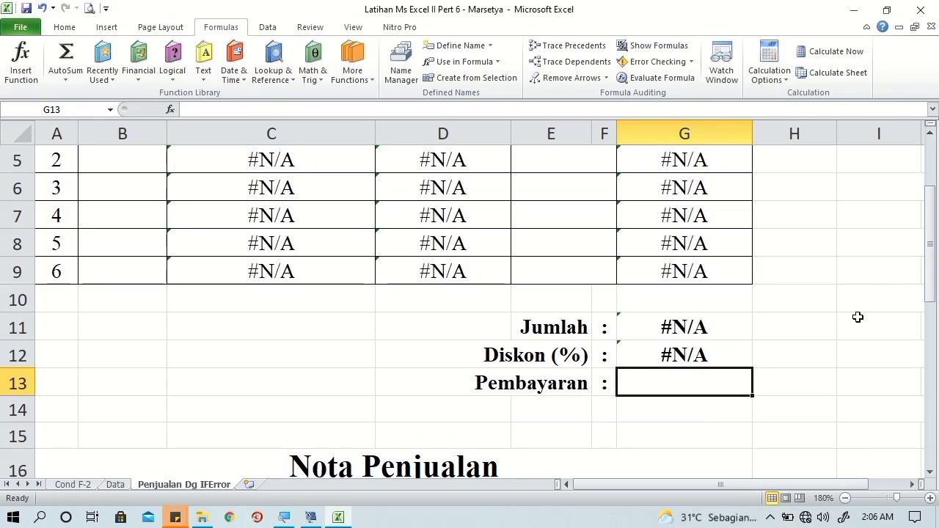
Step: Enter =G11-(G11*G12) in Pembayaran cell G13, accepting Excel's suggested correction
type("=")
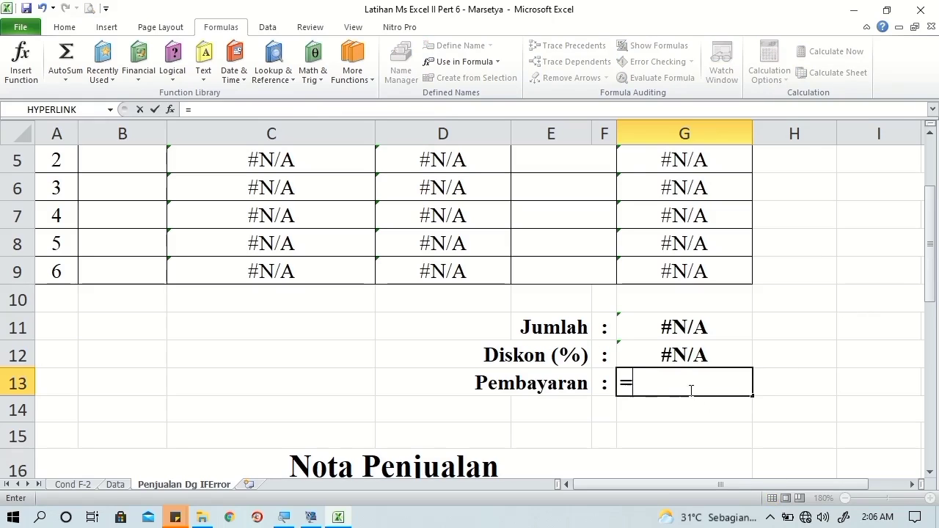
left_click(685, 335)
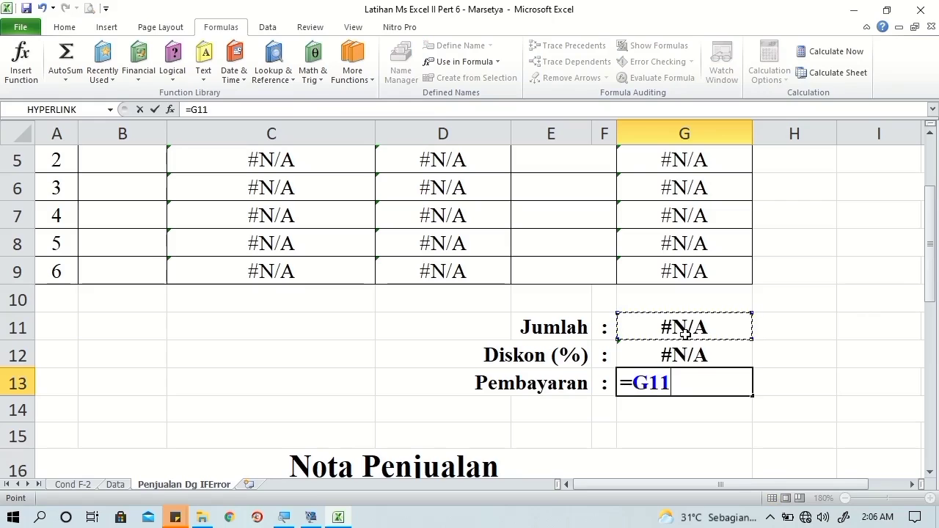
type("-")
type("(")
left_click(684, 335)
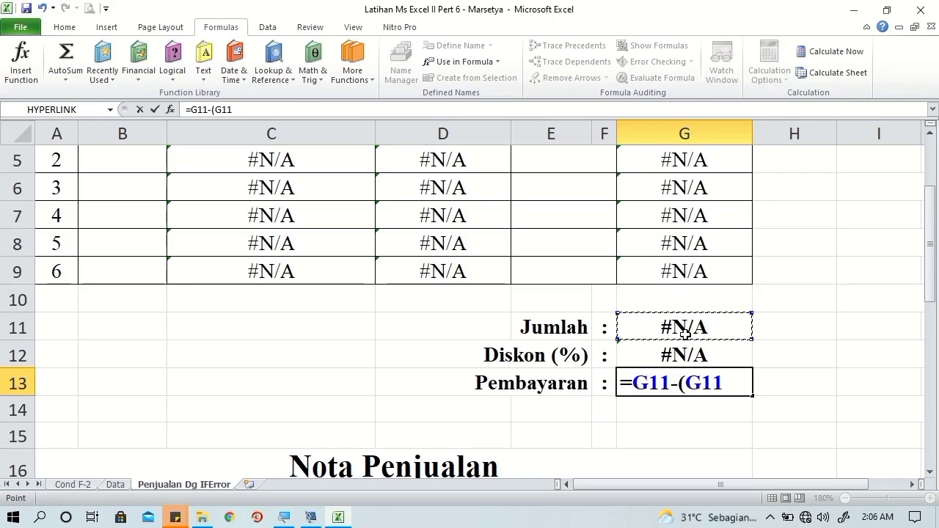
type("*")
left_click(700, 356)
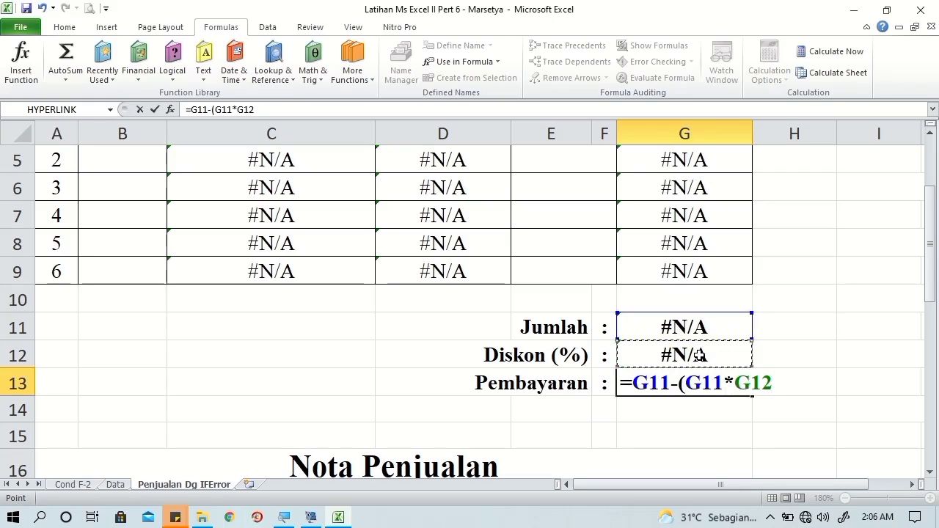
key("Return")
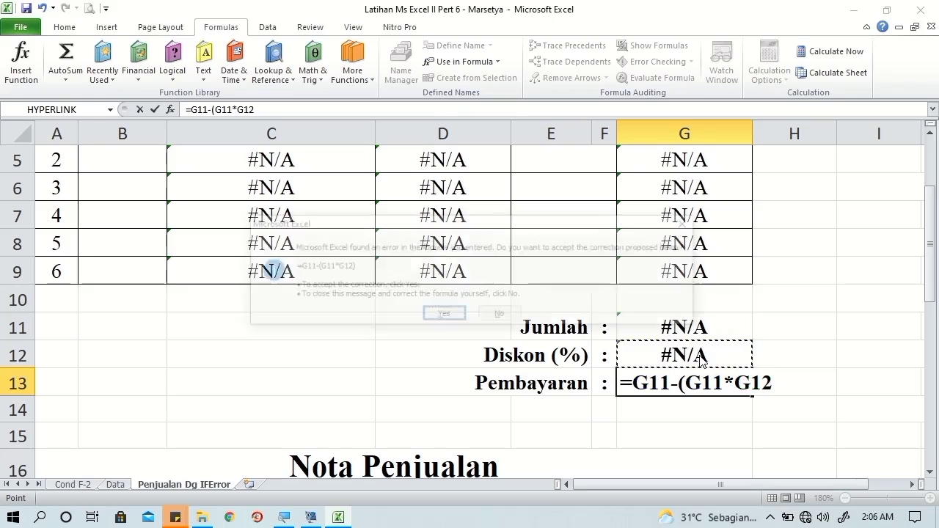
left_click(437, 316)
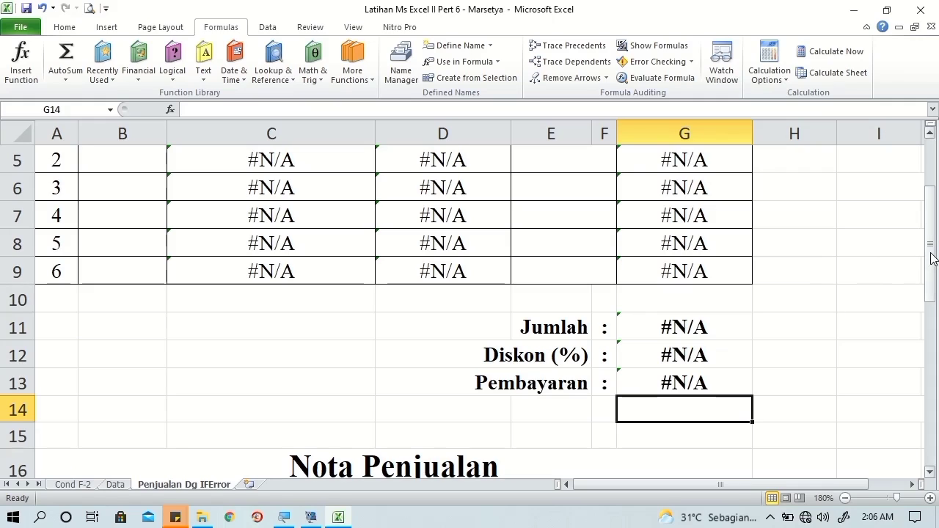
Step: Begin a formula with = in Nama Barang cell C19 of the lower table
left_click_drag(931, 257, 930, 257)
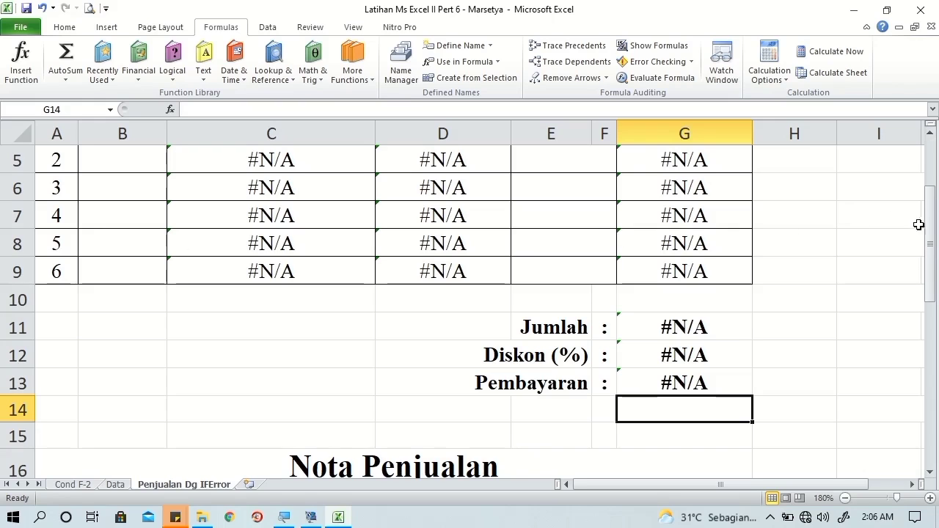
left_click_drag(934, 225, 937, 314)
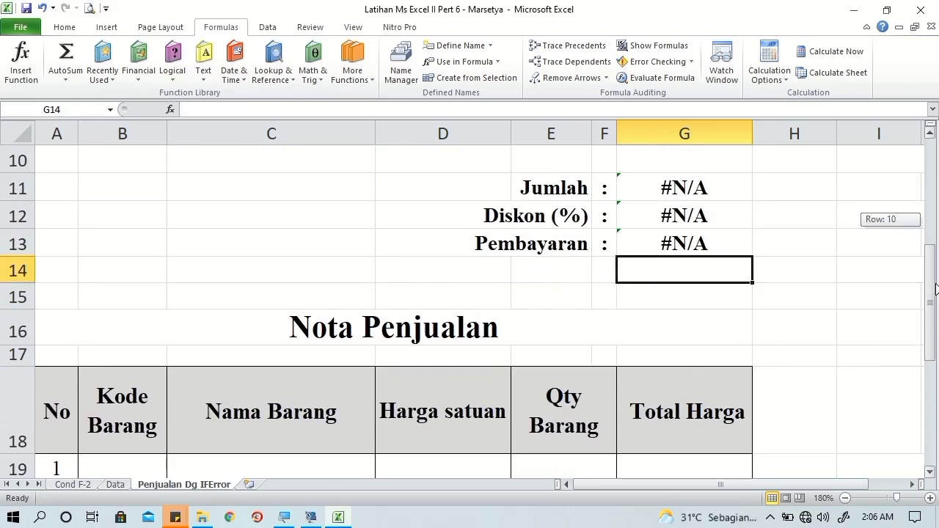
left_click(319, 384)
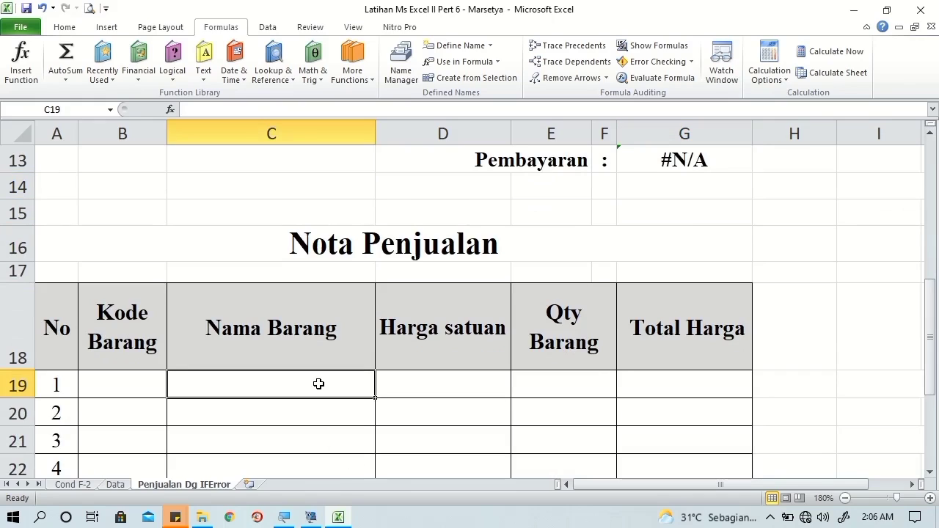
type("=")
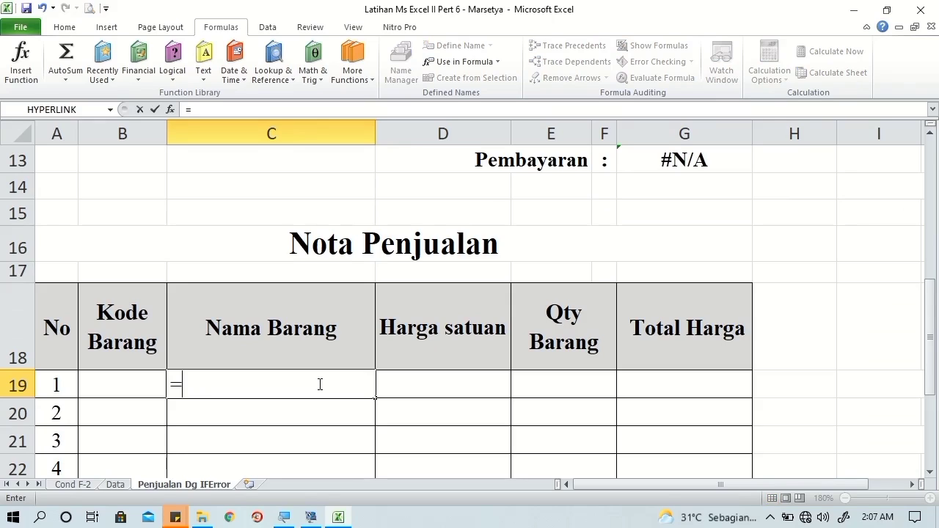
Step: In C19, build IFERROR(VLOOKUP(B19,DataBrg,2,FALSE) to fetch the item name
type("if")
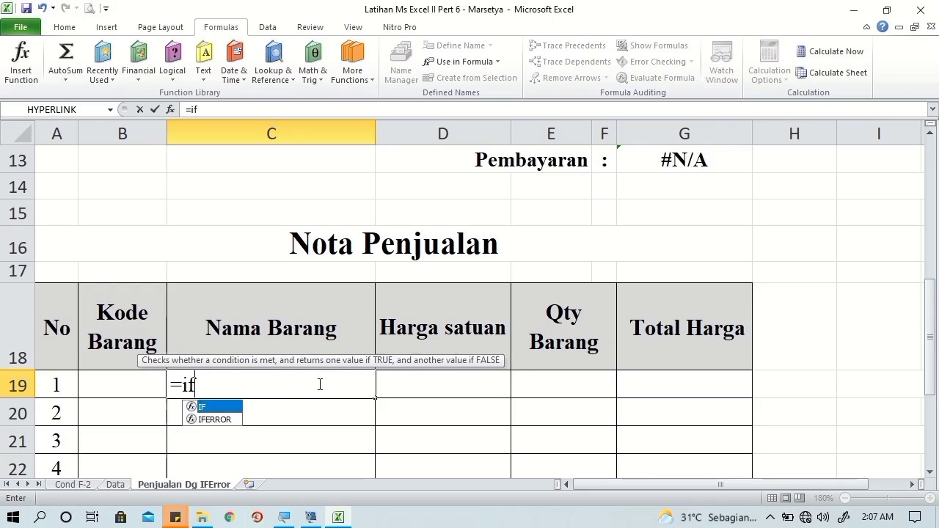
key("Down")
key("Tab")
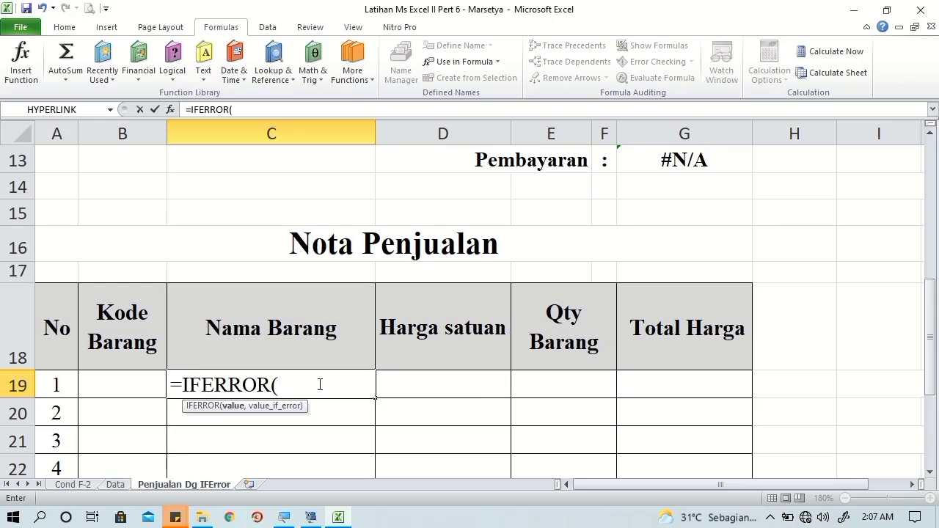
type("vl")
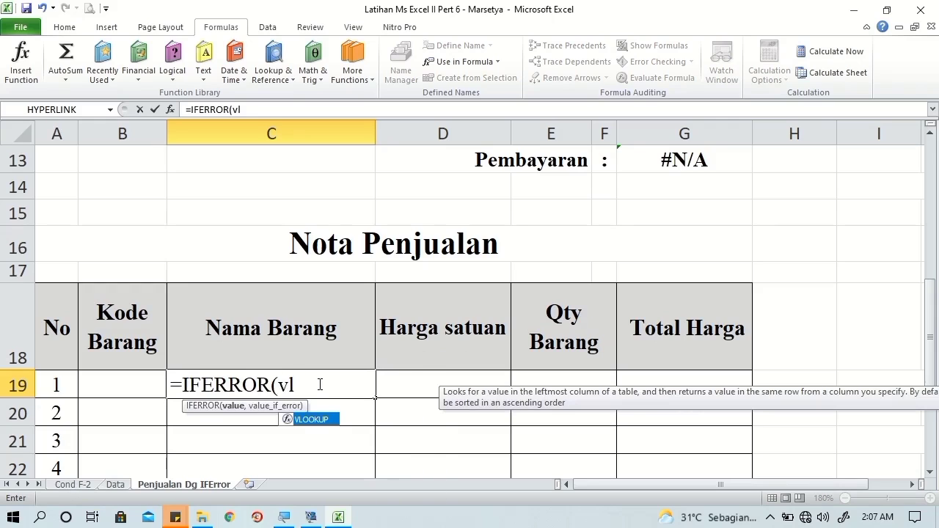
key("Tab")
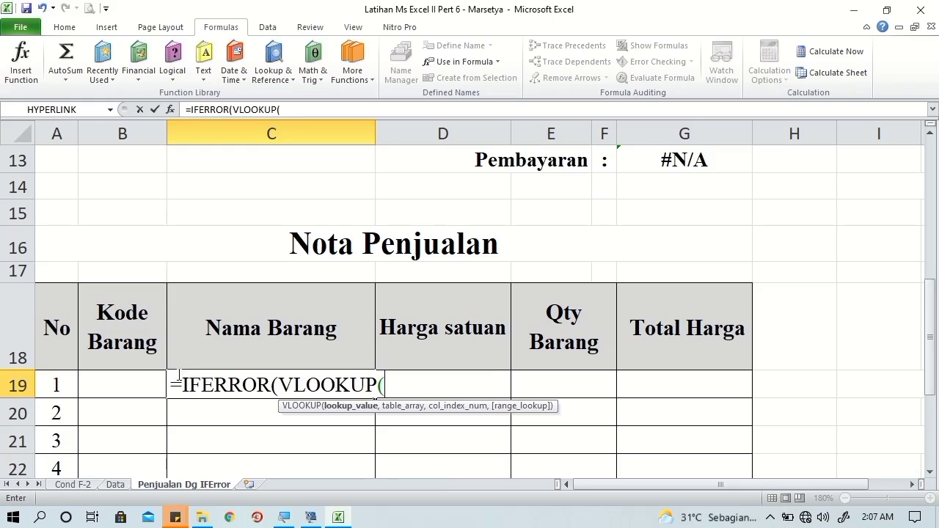
left_click(146, 375)
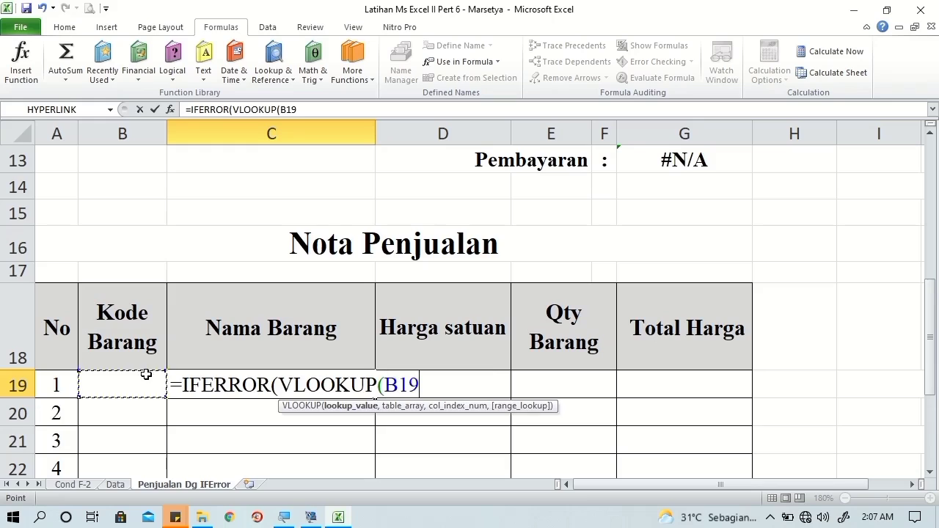
type(",da")
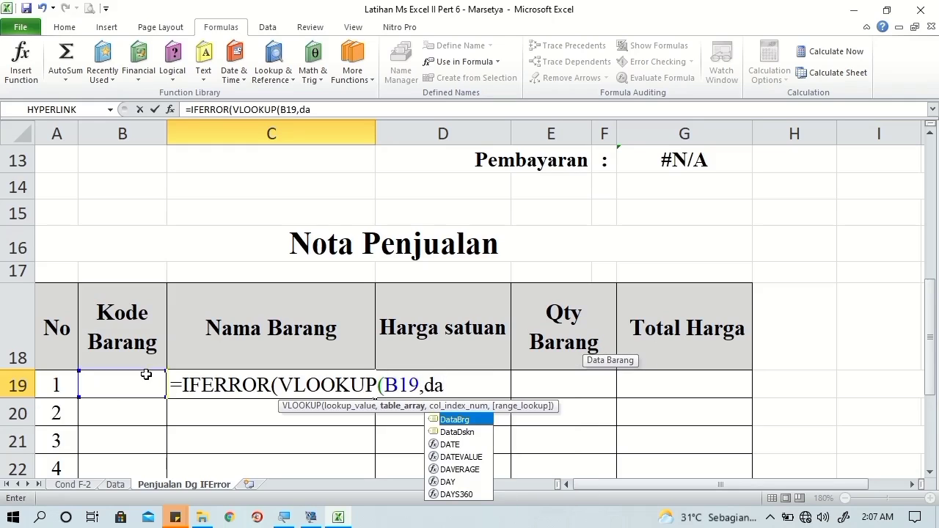
key("Tab")
type(",")
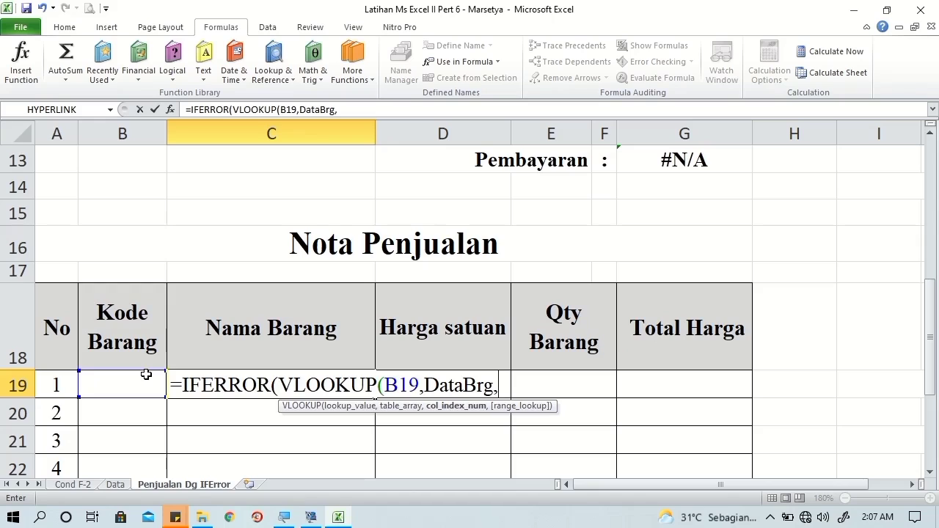
type("2")
type(",")
key("Down")
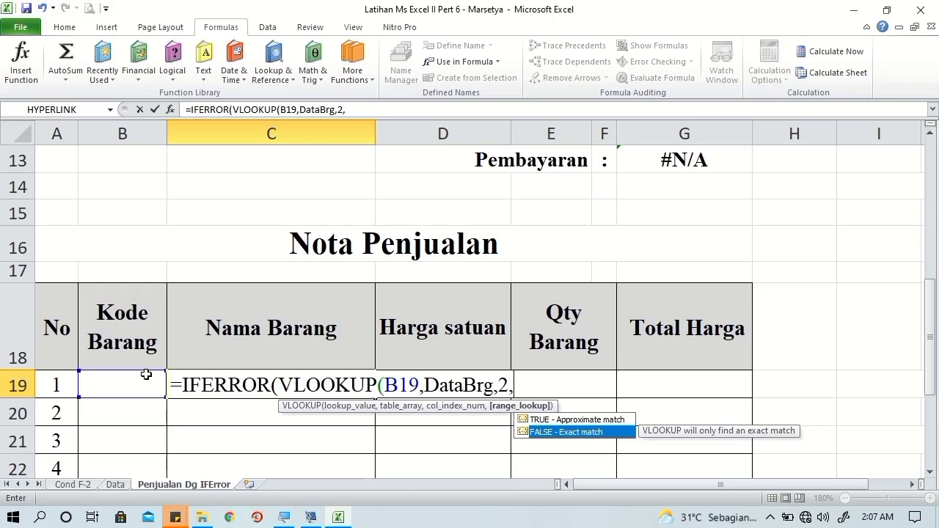
key("Tab")
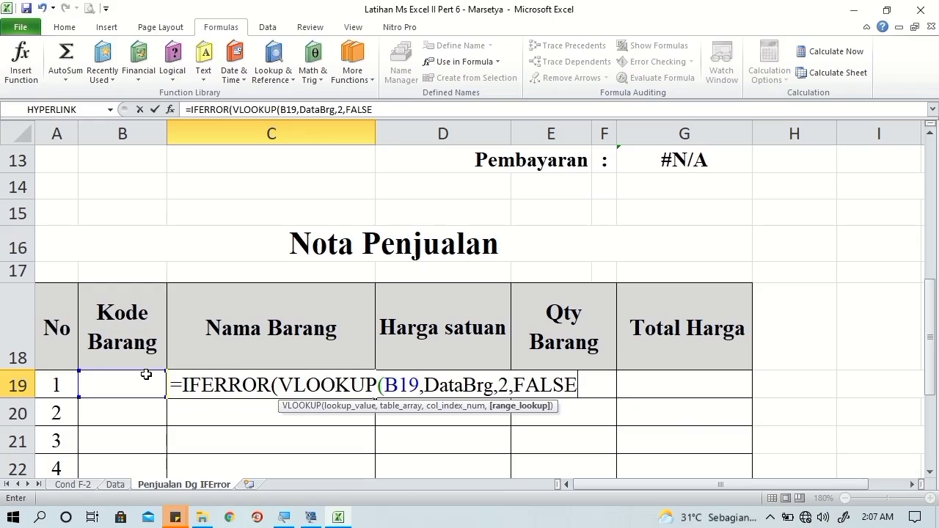
Step: Add the "" fallback and commit the C19 formula, accepting Excel's correction
type(")")
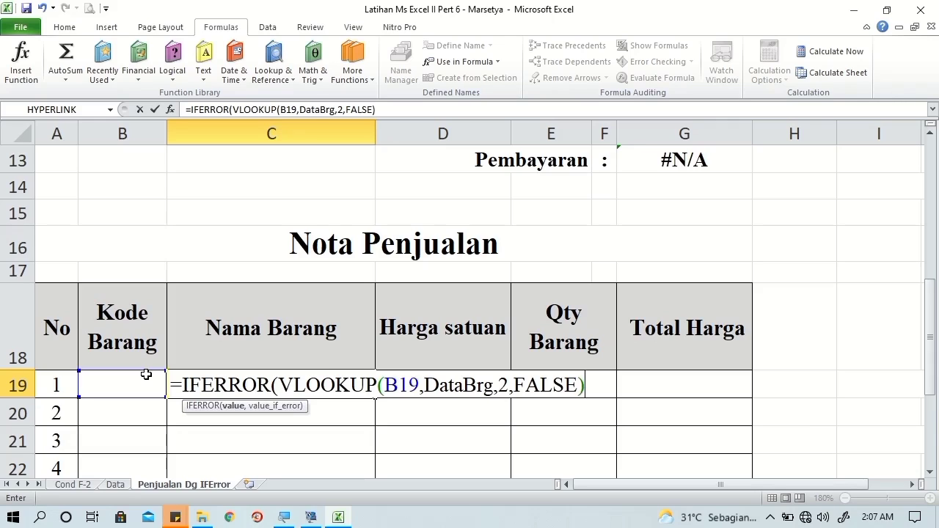
type(",")
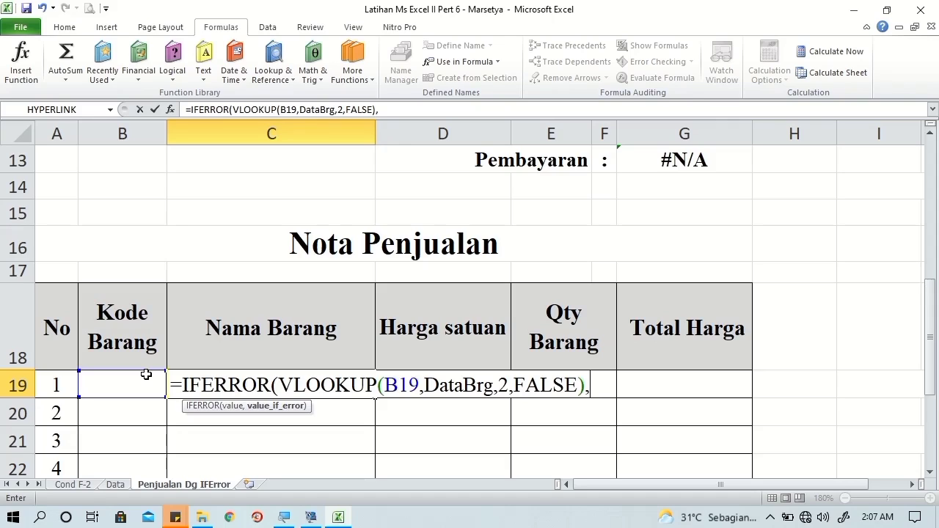
type("\"\"")
key("Return")
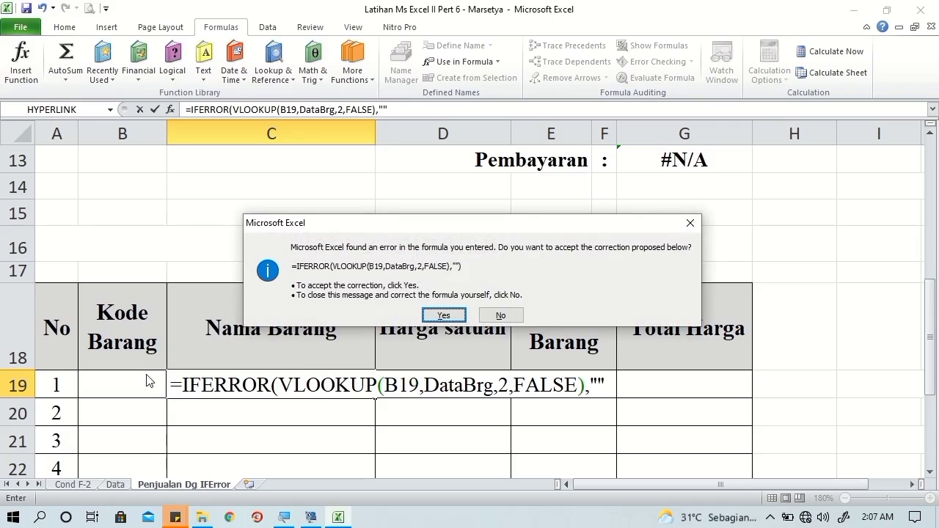
key("Return")
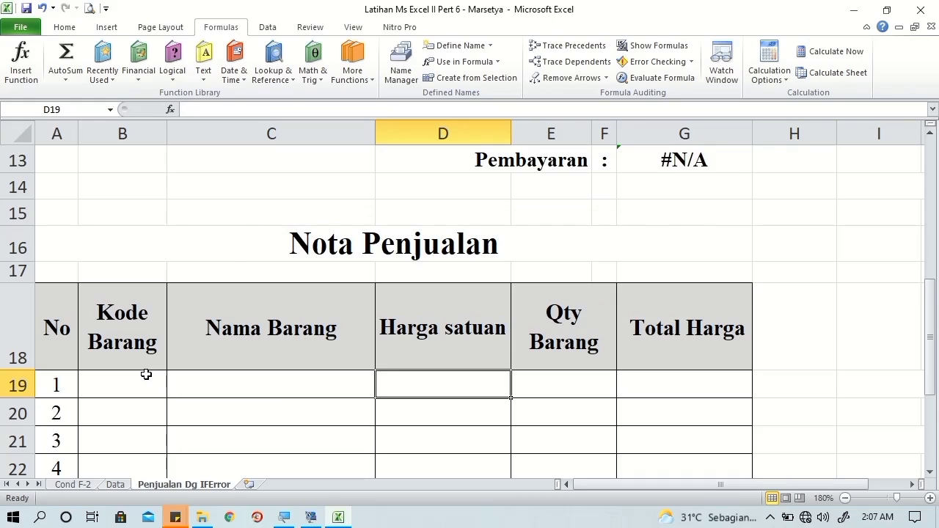
Step: Enter =IFERROR(VLOOKUP(B19,DataBrg,3,FALSE),"") in D19 for the unit price, accepting the correction
type("=")
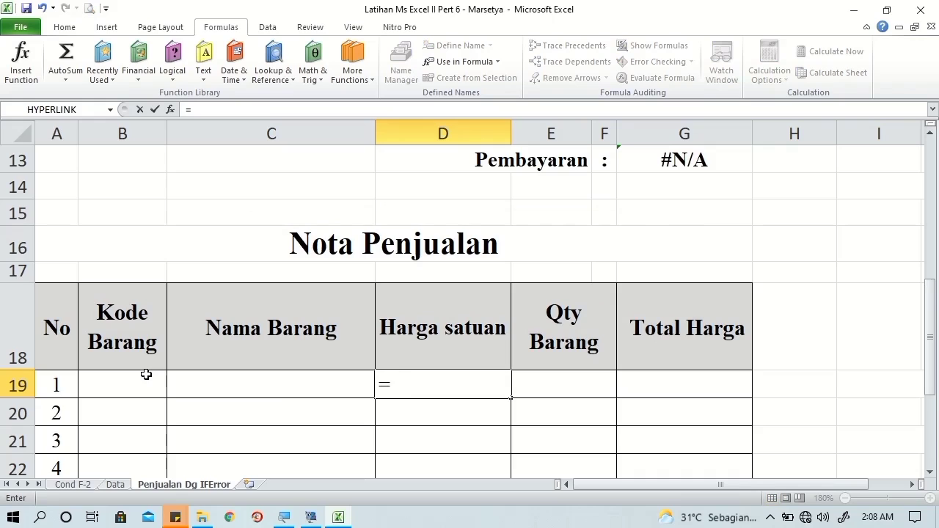
type("if")
key("Down")
key("Tab")
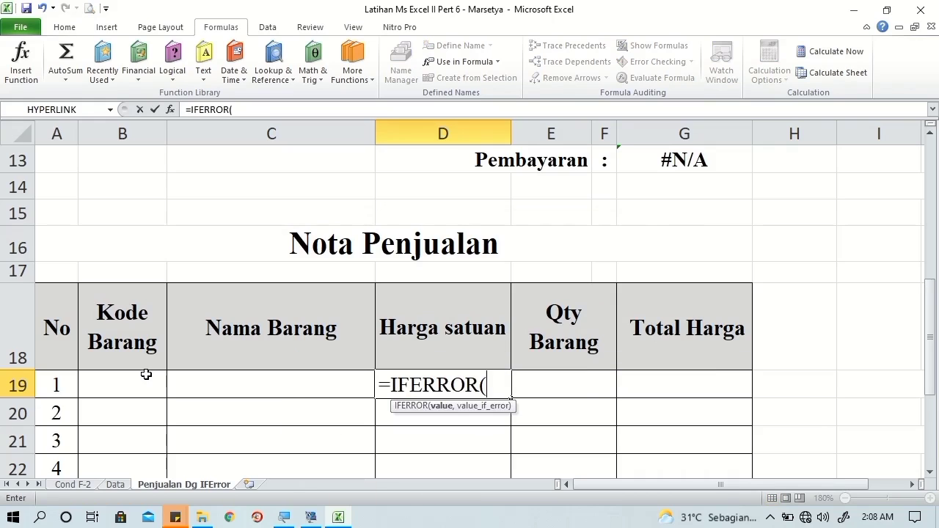
type("vlo")
key("Tab")
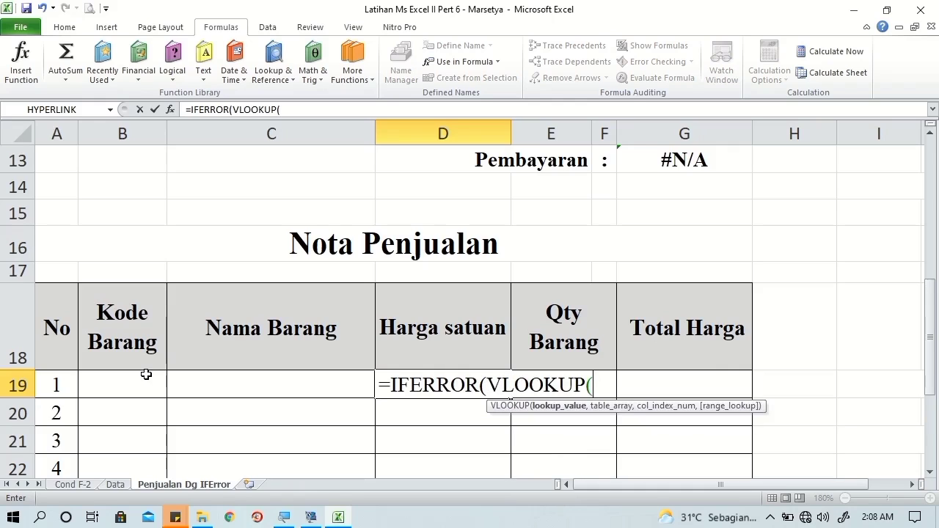
left_click(137, 385)
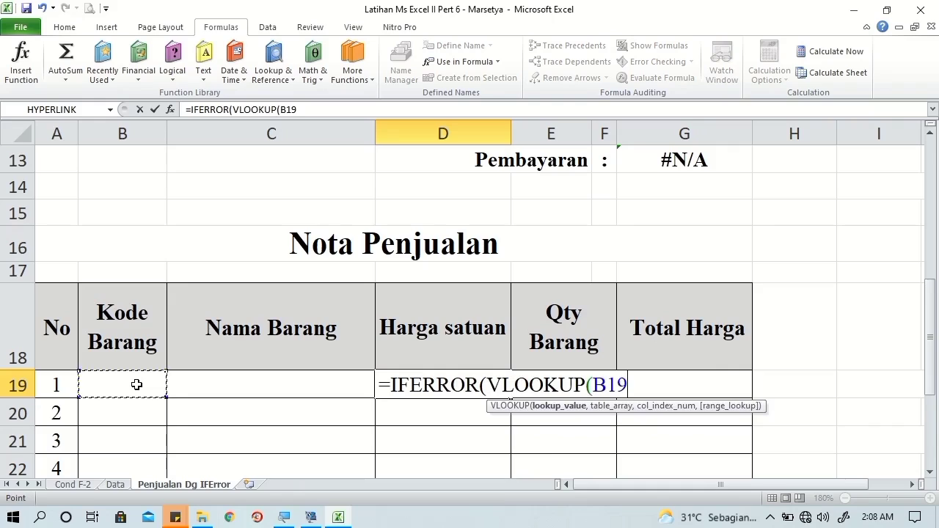
type(",")
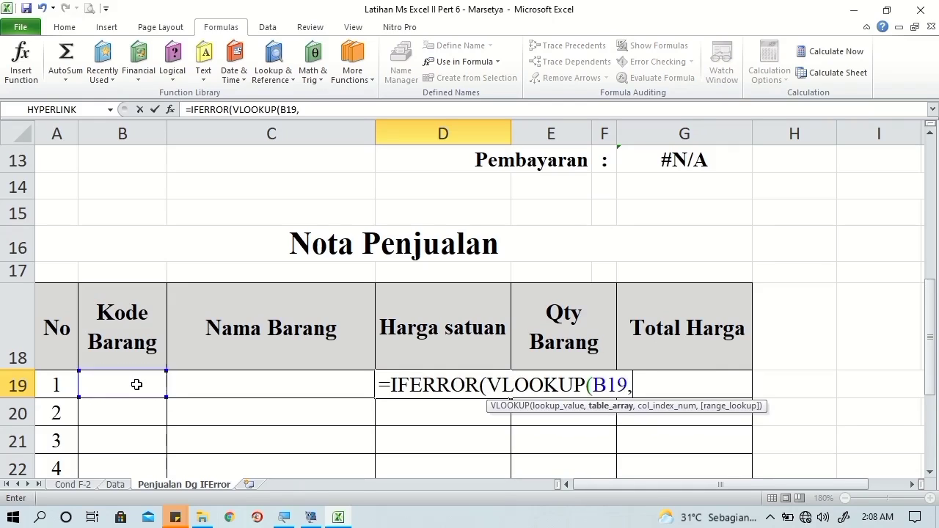
type("da")
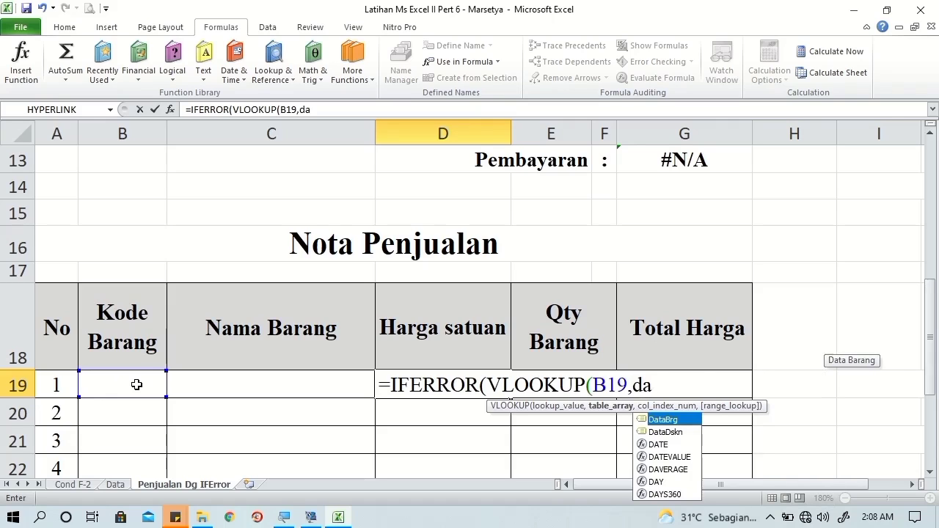
key("Tab")
type(",3")
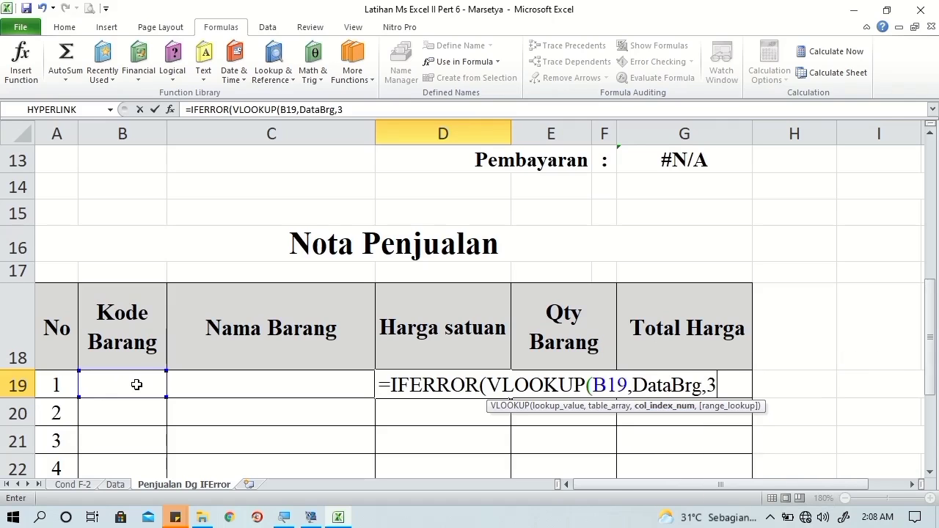
type(",f")
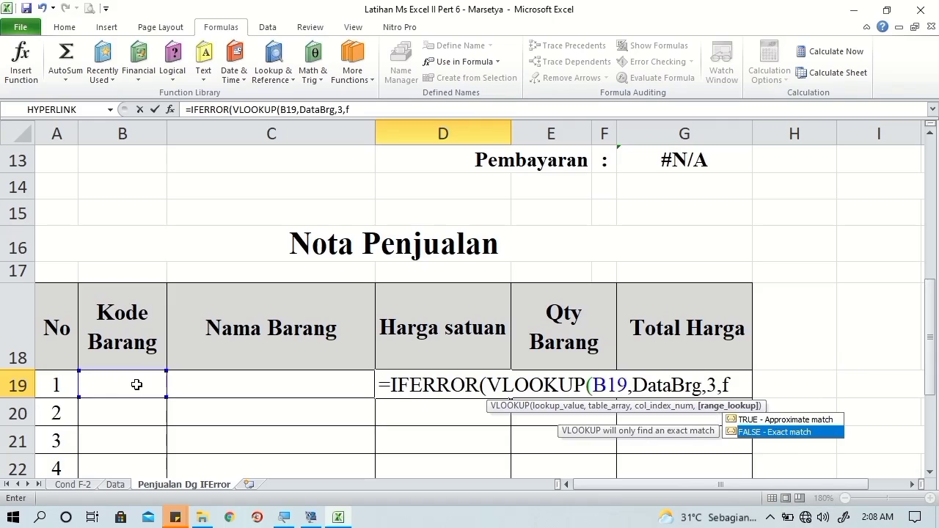
key("Tab")
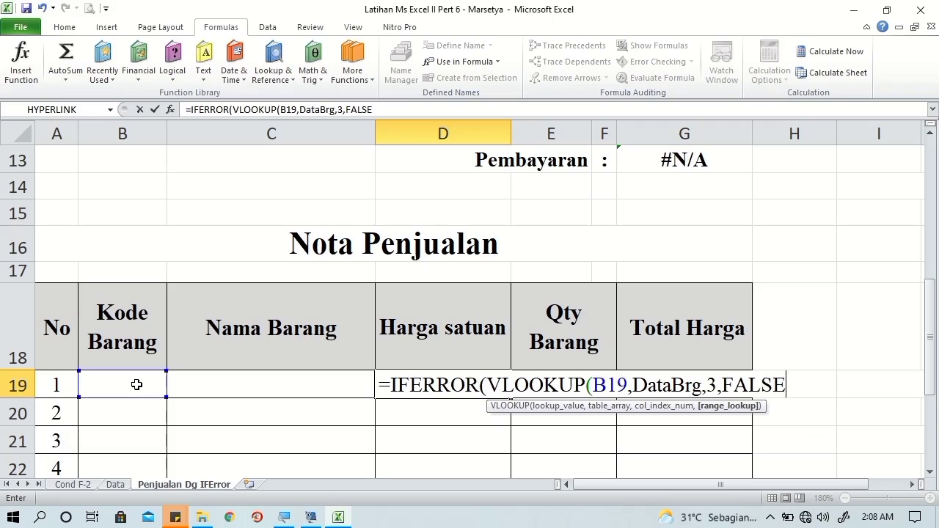
type(")")
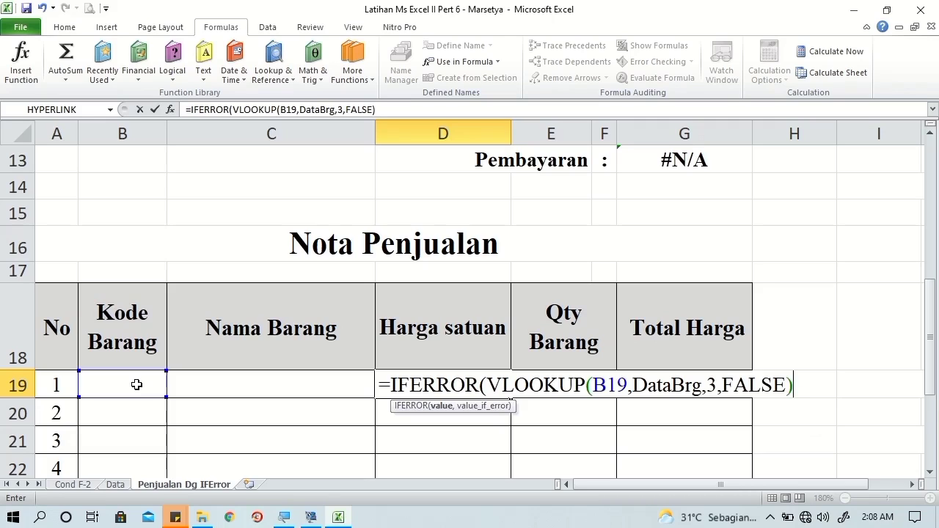
type(",")
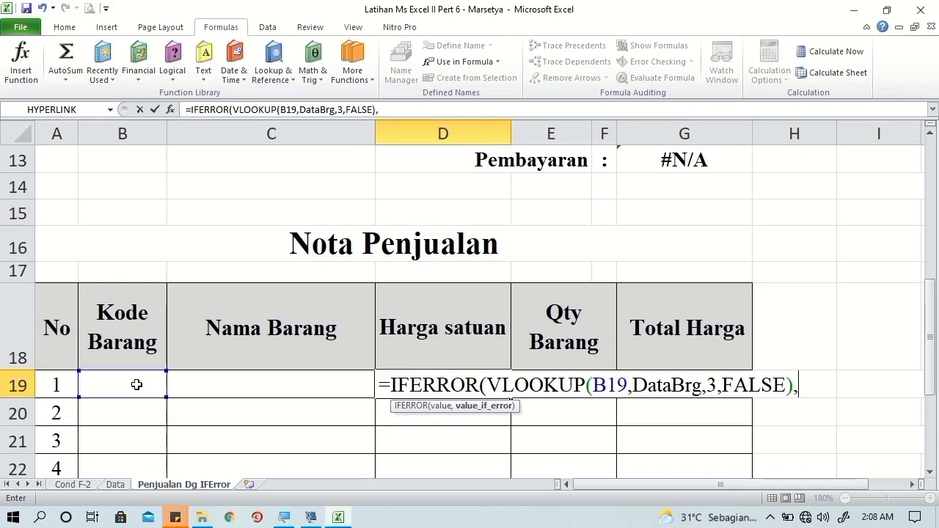
type("\"\"")
key("Return")
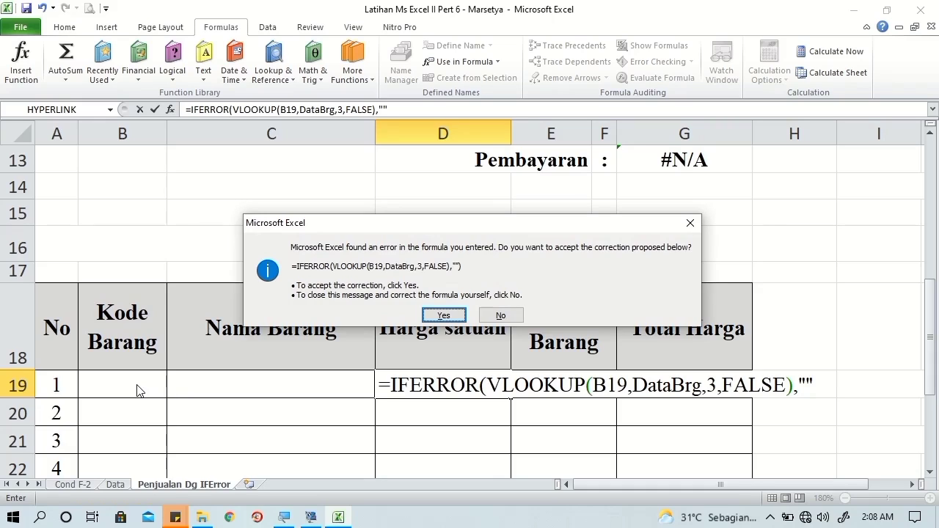
key("Return")
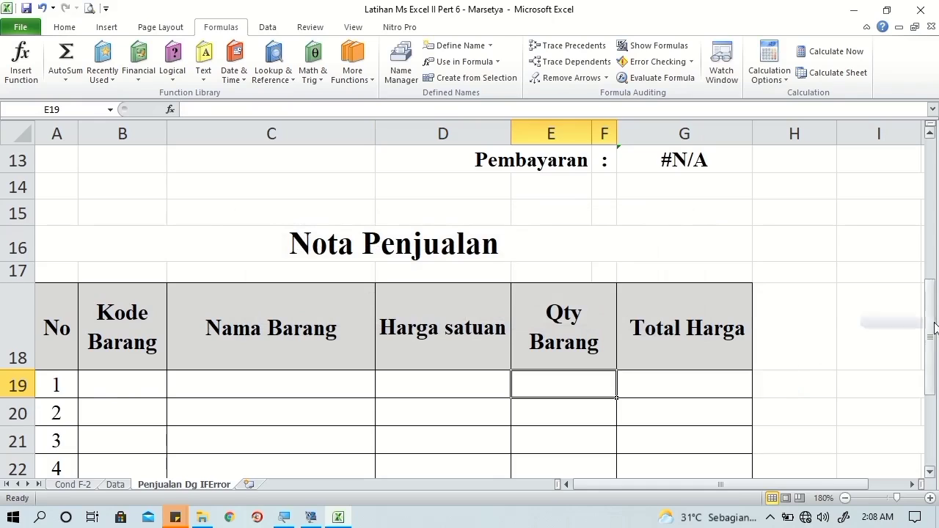
Step: Fill the C19:D19 name and price formulas down to row 24
left_click_drag(933, 321, 933, 354)
mouse_move(309, 307)
left_mouse_down()
mouse_move(506, 315)
mouse_move(490, 448)
left_mouse_up()
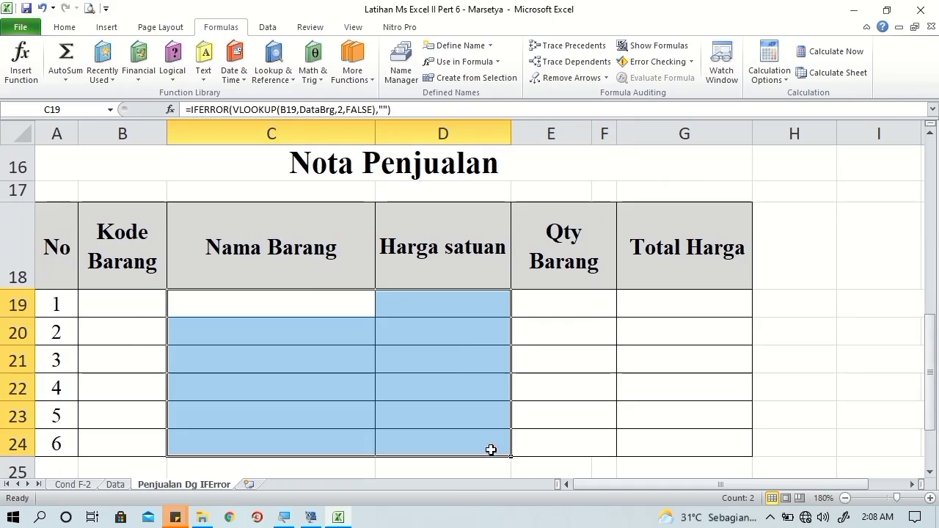
left_click(308, 299)
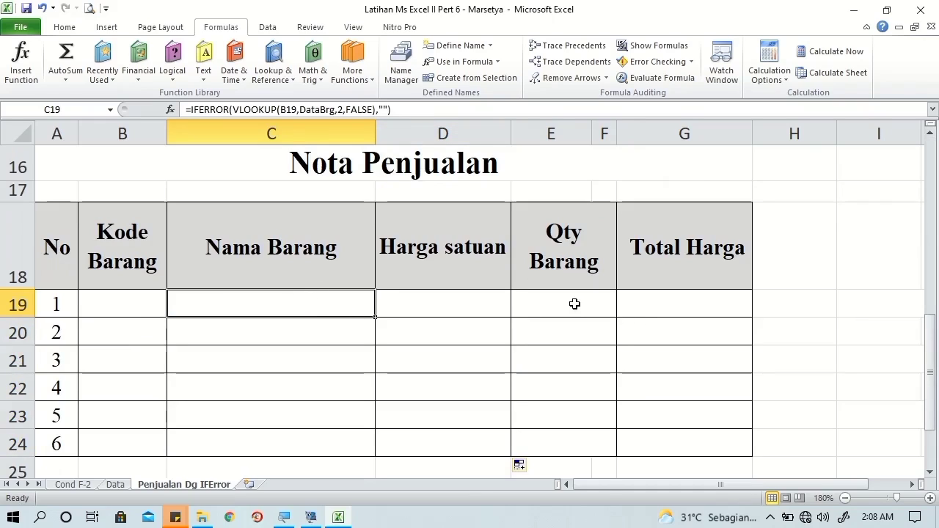
left_click_drag(572, 303, 556, 423)
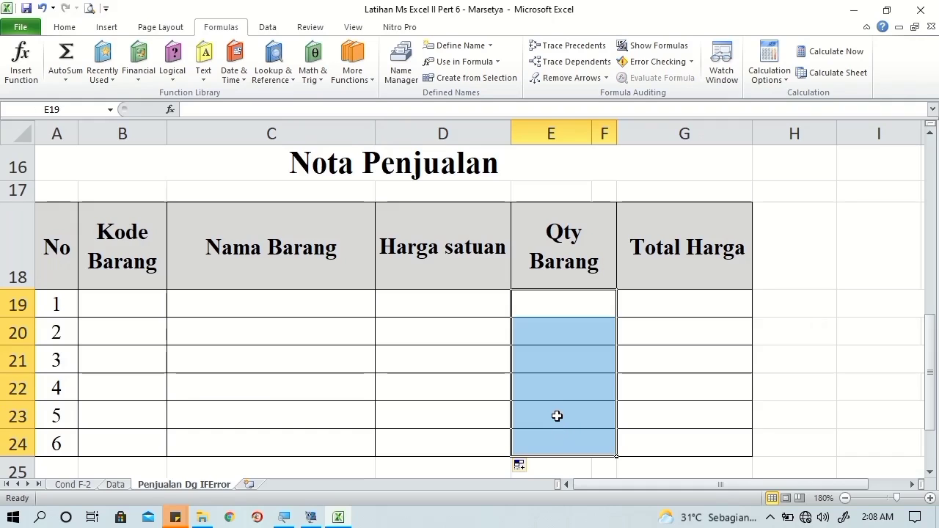
Step: Give Qty Barang cells E19:E24 the custom number format # "pcs"
right_click(555, 404)
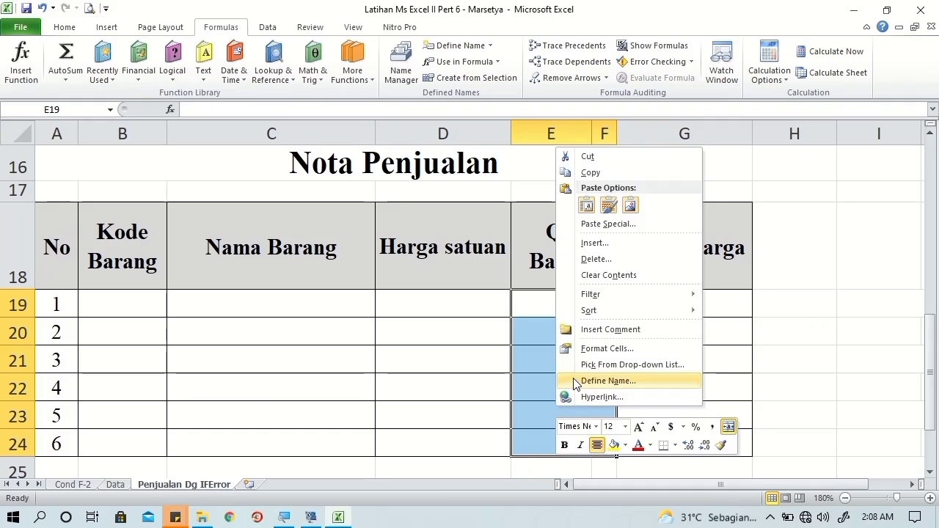
left_click(582, 349)
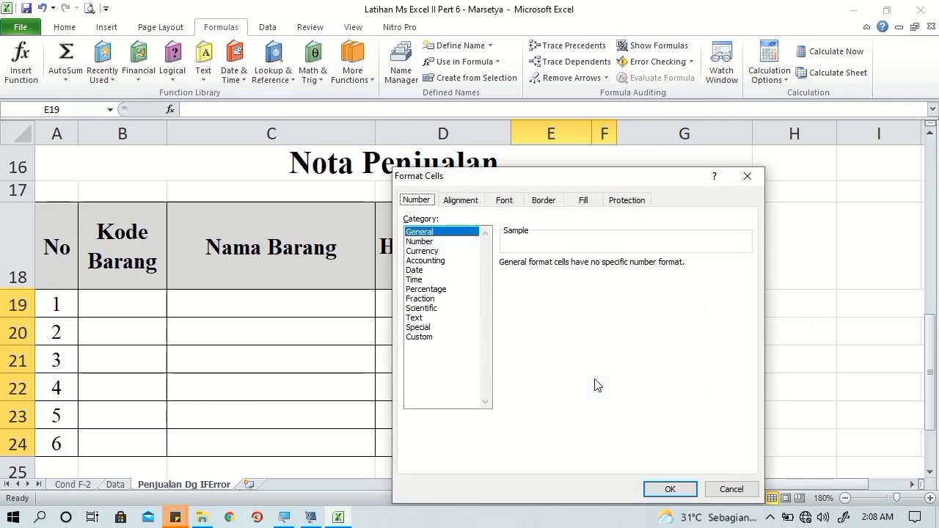
left_click(432, 337)
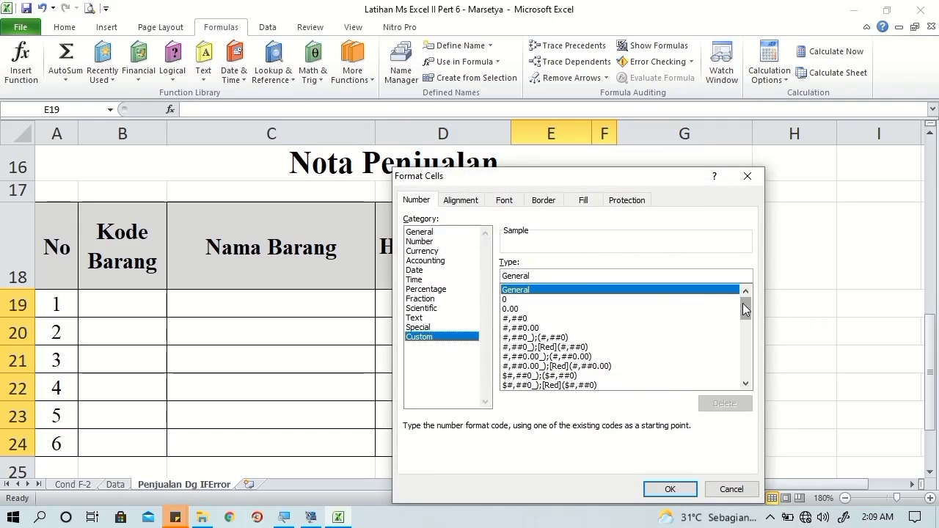
left_click_drag(746, 308, 745, 367)
left_click(547, 385)
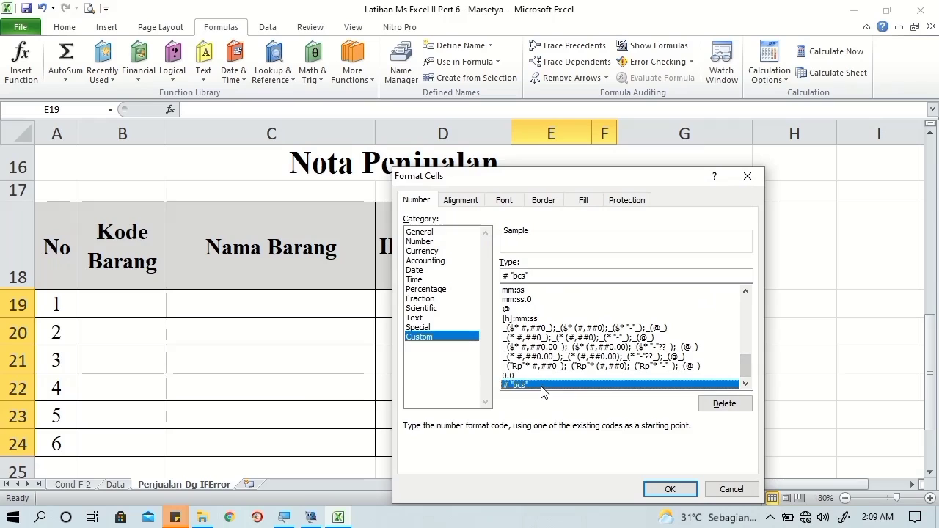
left_click(669, 489)
left_click(686, 302)
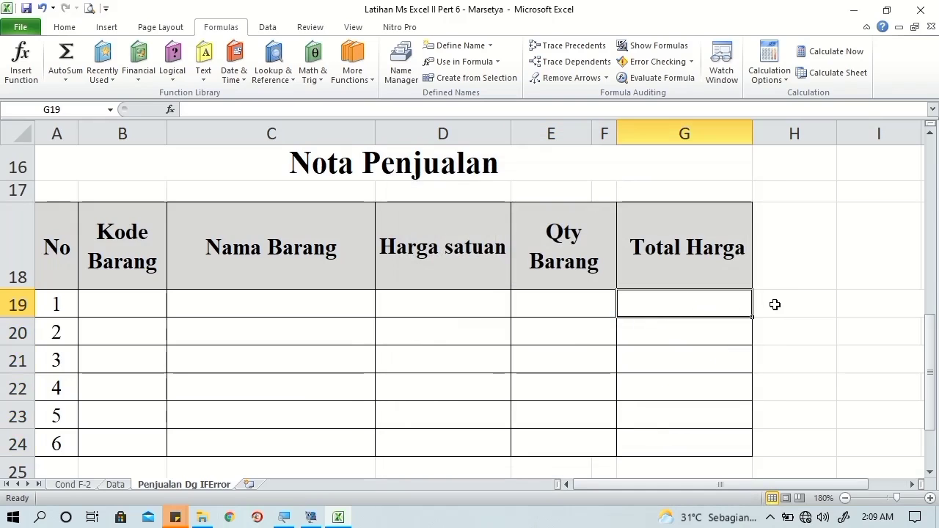
left_click_drag(933, 340, 933, 337)
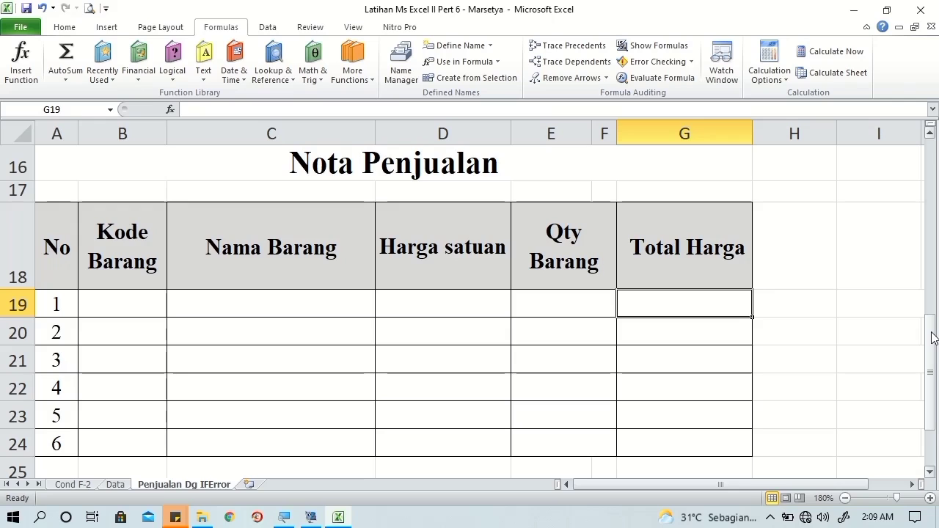
Step: Enter =IFERROR(D19*E19,"") in Total Harga cell G19
type("=if")
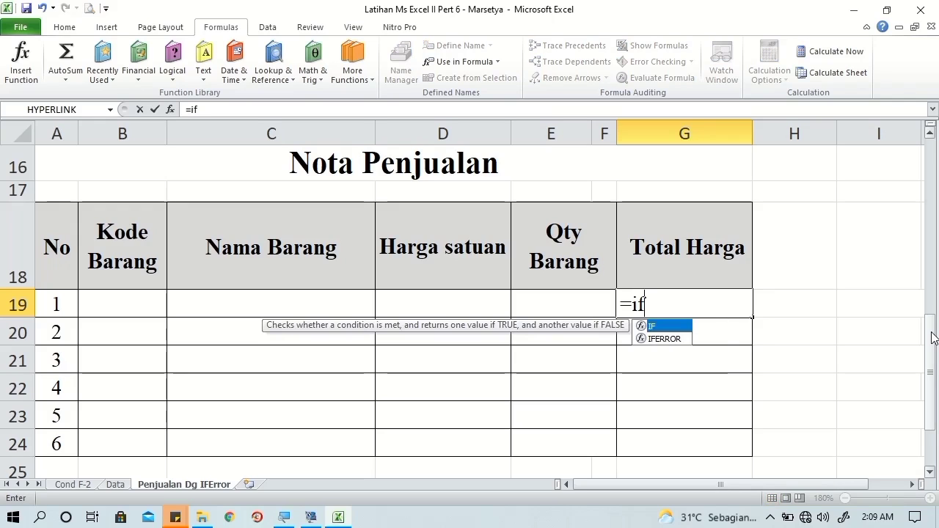
key("Down")
key("Tab")
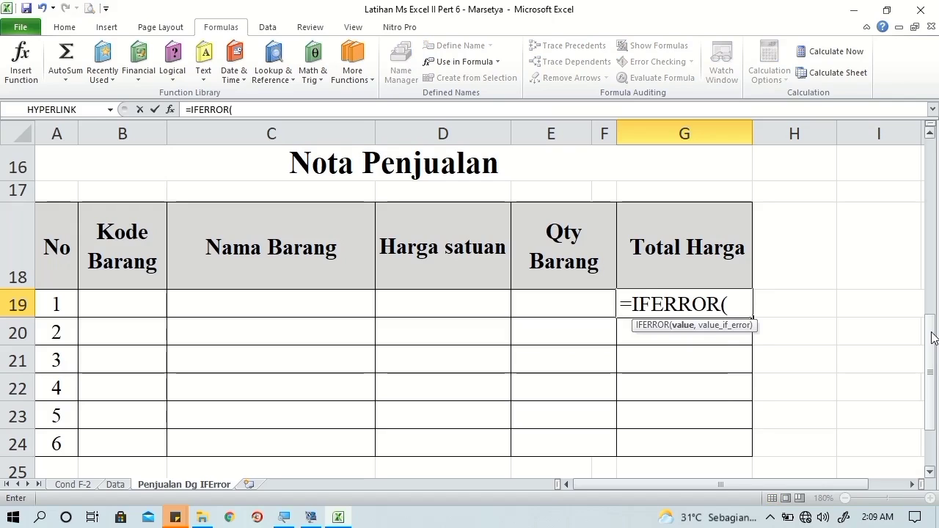
left_click(487, 306)
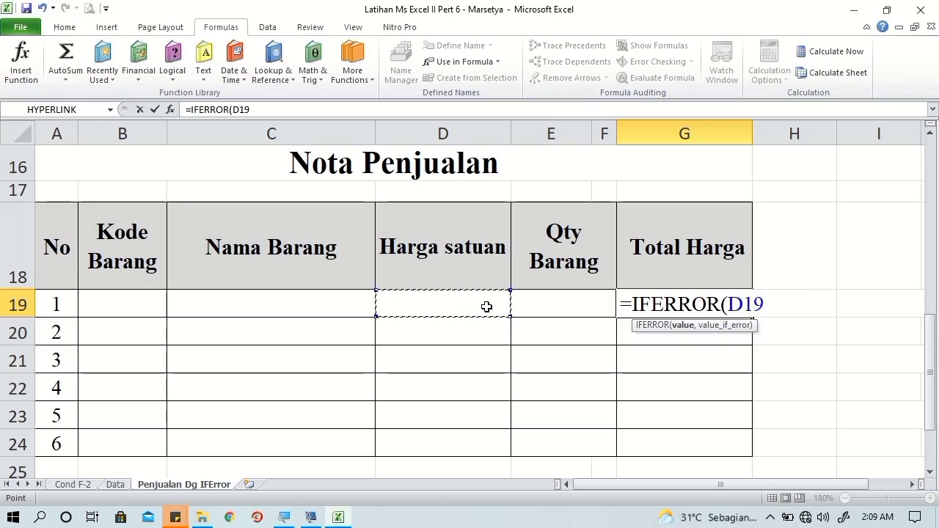
type("*")
left_click(539, 313)
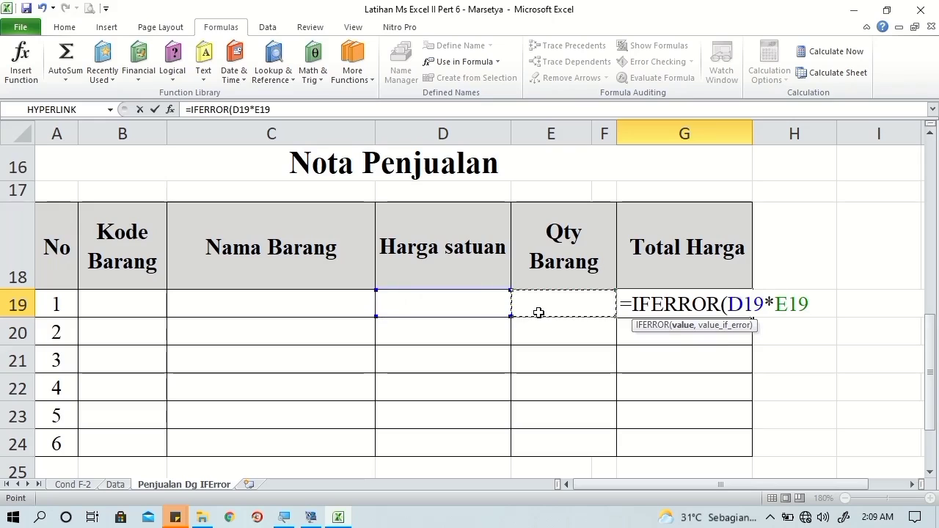
type(",")
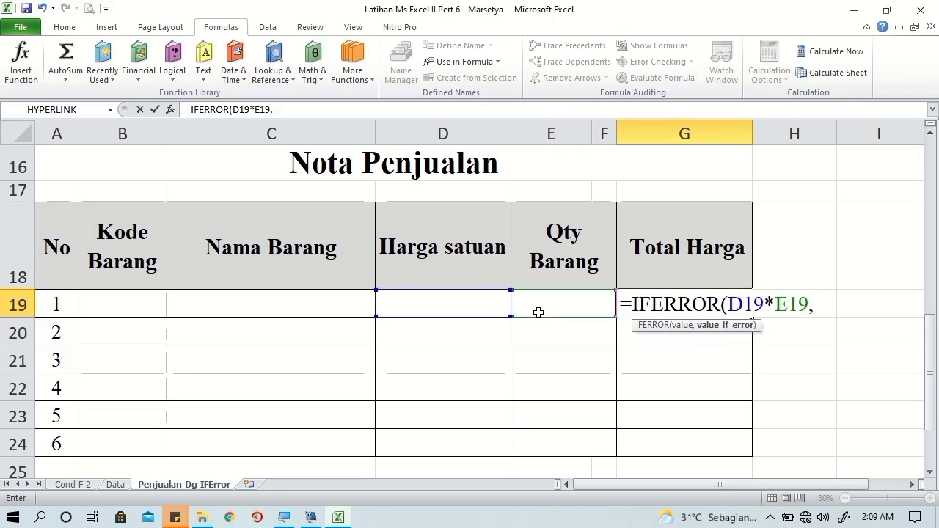
type("\"\"")
key("Return")
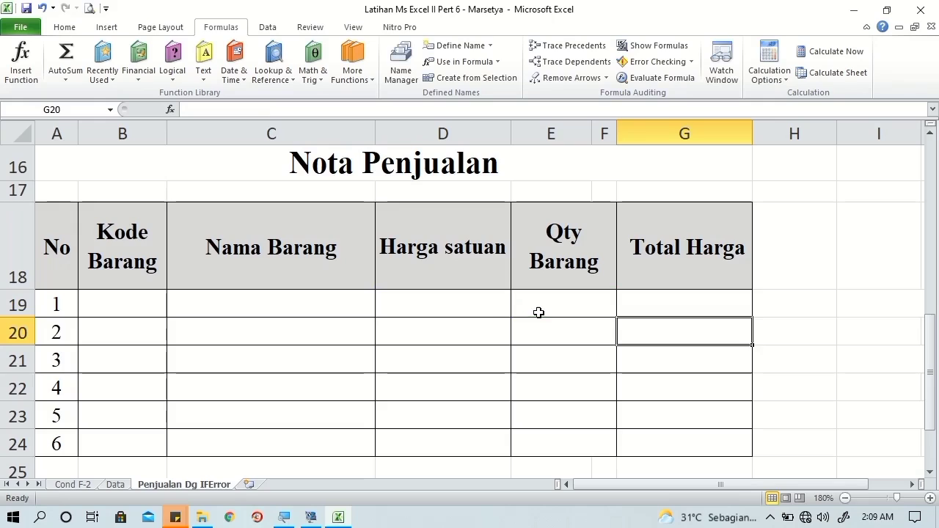
Step: Copy the G19 total formula down through G24
left_click(642, 307)
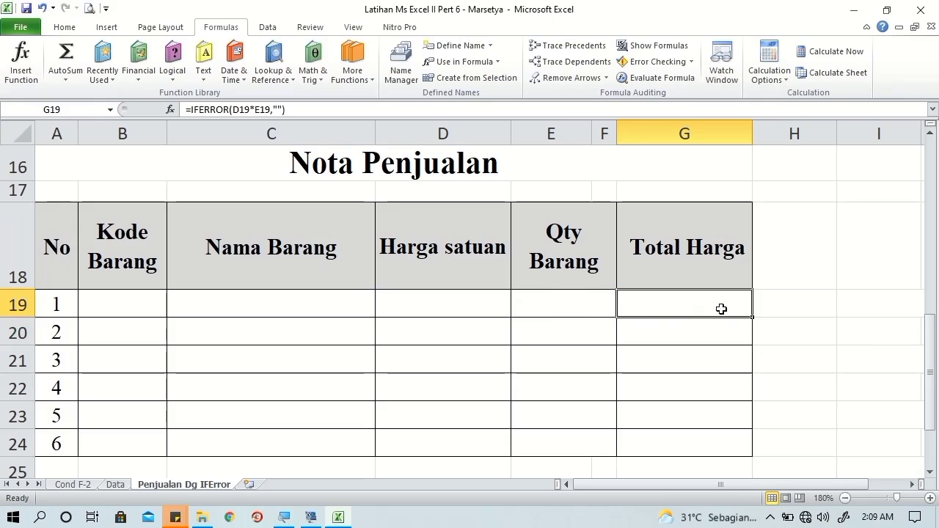
left_click_drag(752, 317, 744, 449)
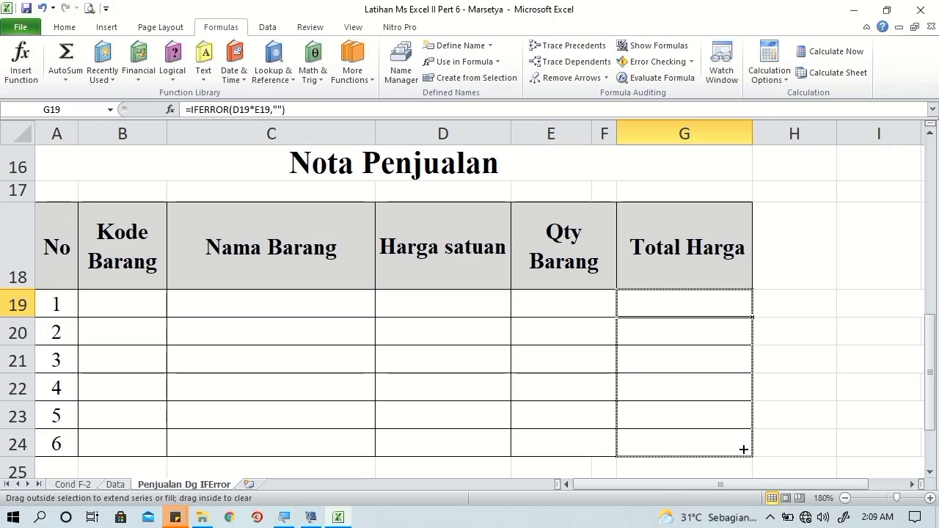
left_click(78, 27)
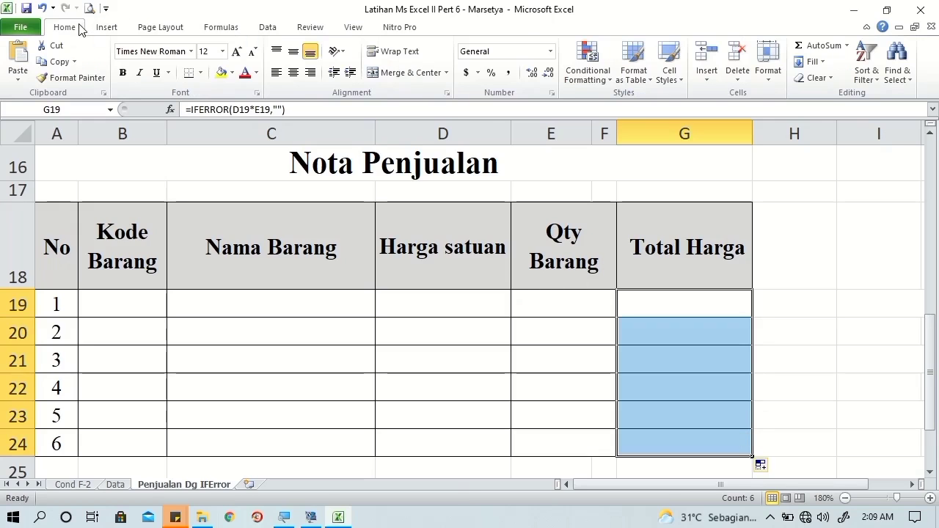
left_click_drag(932, 344, 936, 359)
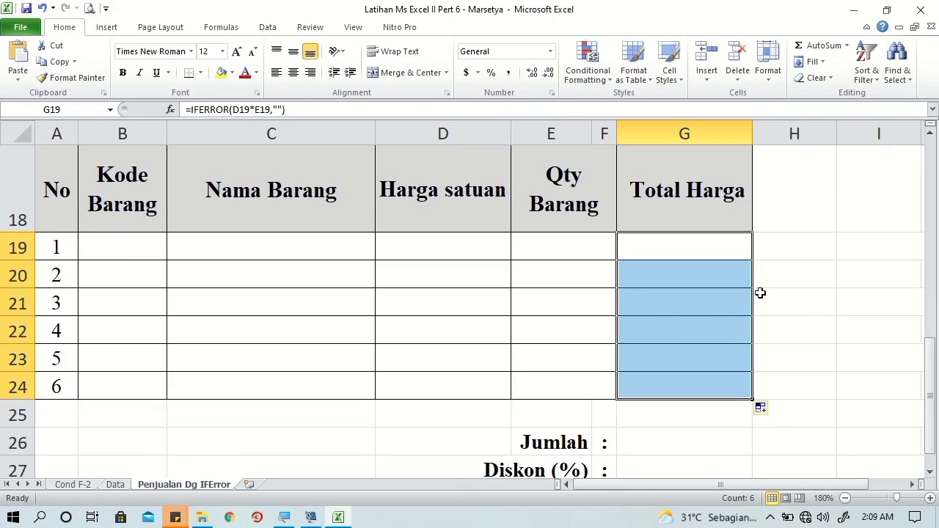
left_click(221, 27)
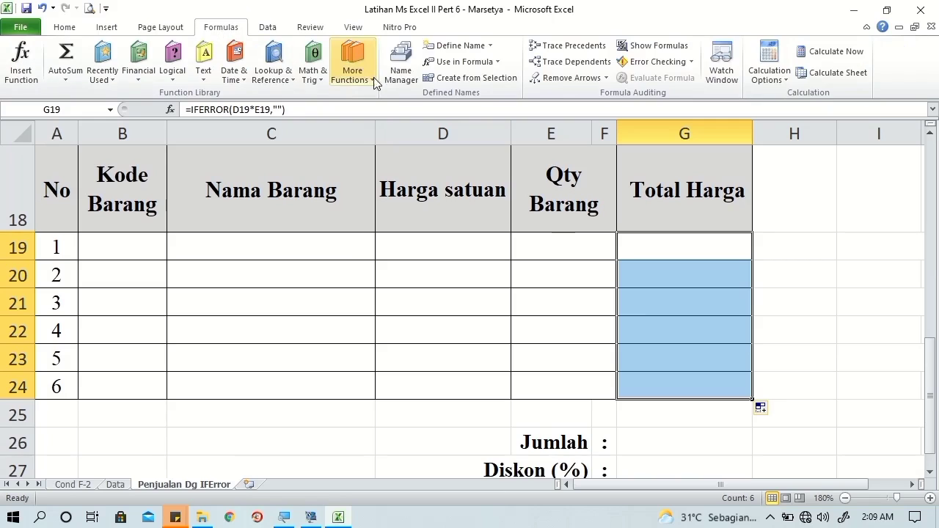
Step: In Name Manager, add TotalHrg for G19:G24 with comment 'Total Harga dengan IFERROR'
left_click(401, 65)
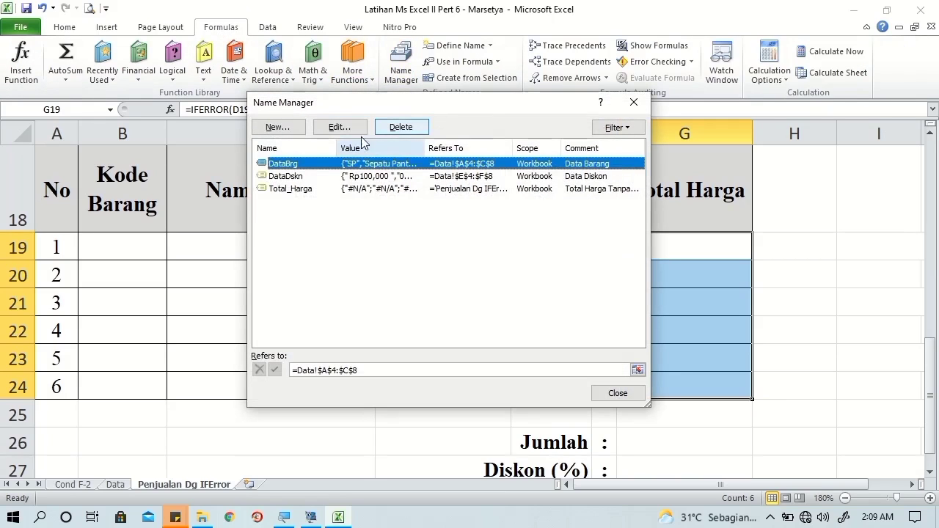
left_click(276, 128)
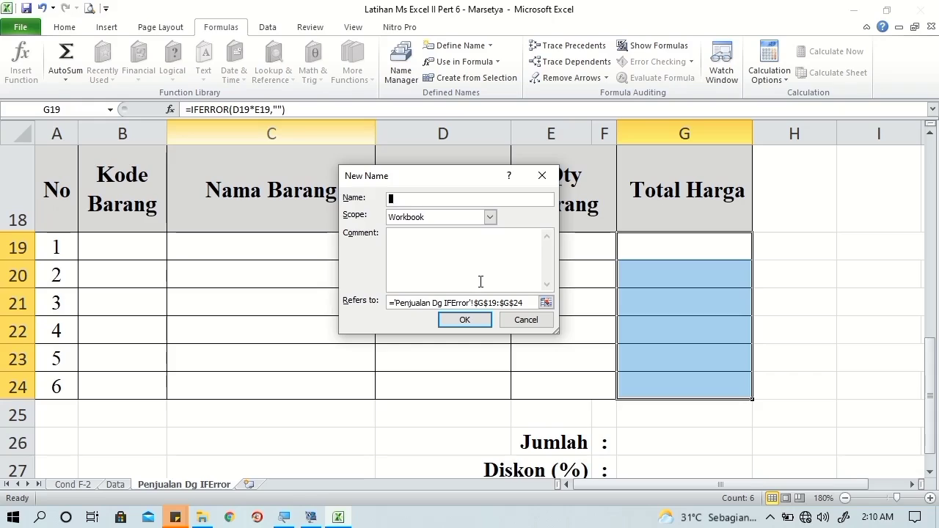
type("Tot")
type("alHr")
type("g")
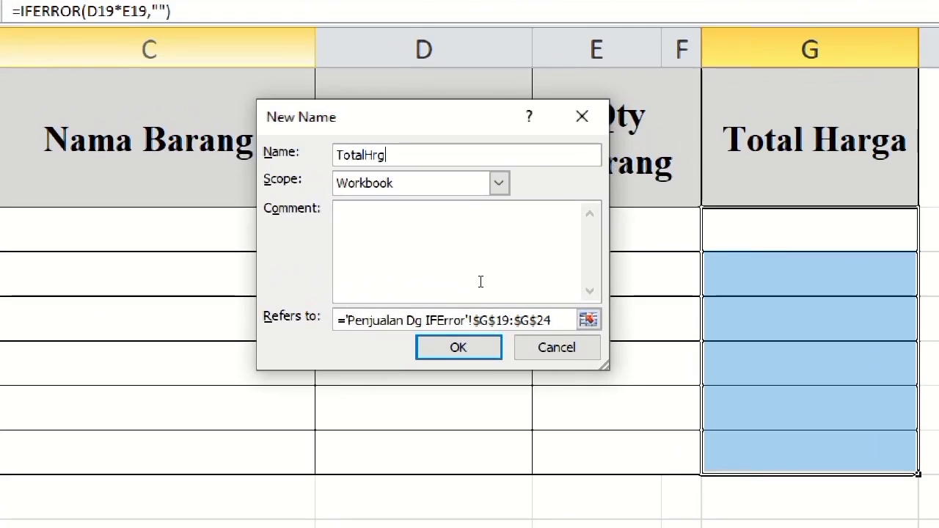
left_click(481, 282)
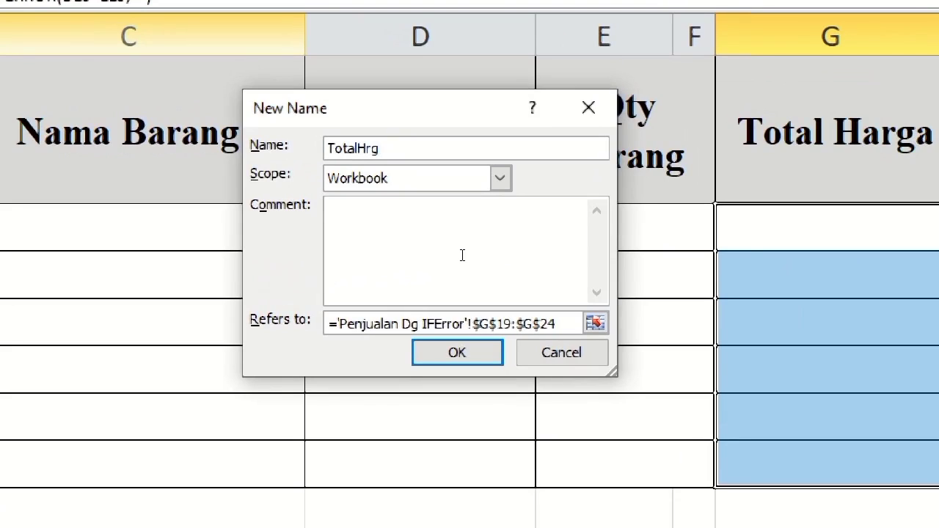
type("Total")
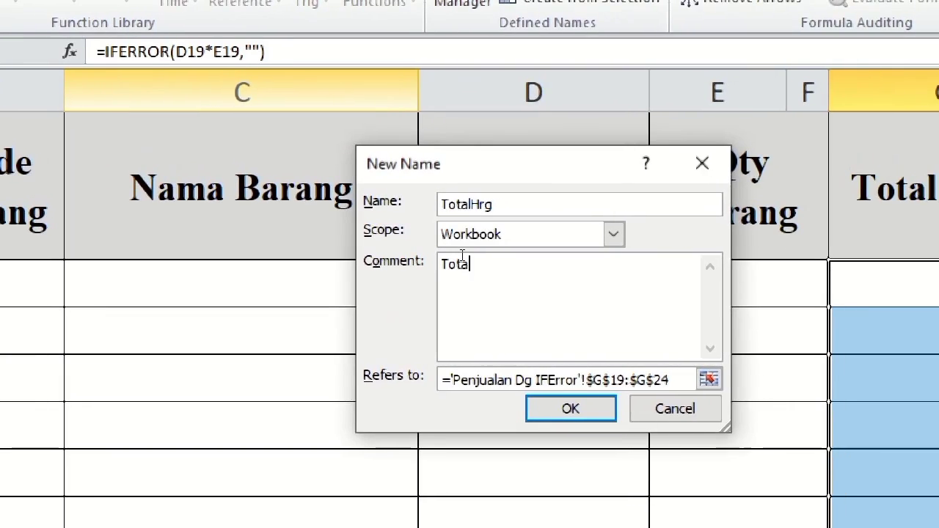
type(" Harga ")
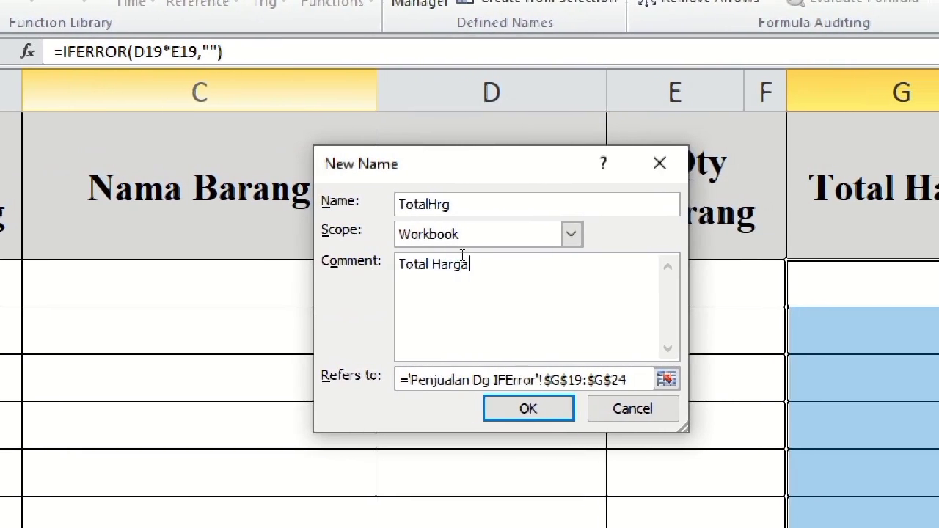
type("dengan ")
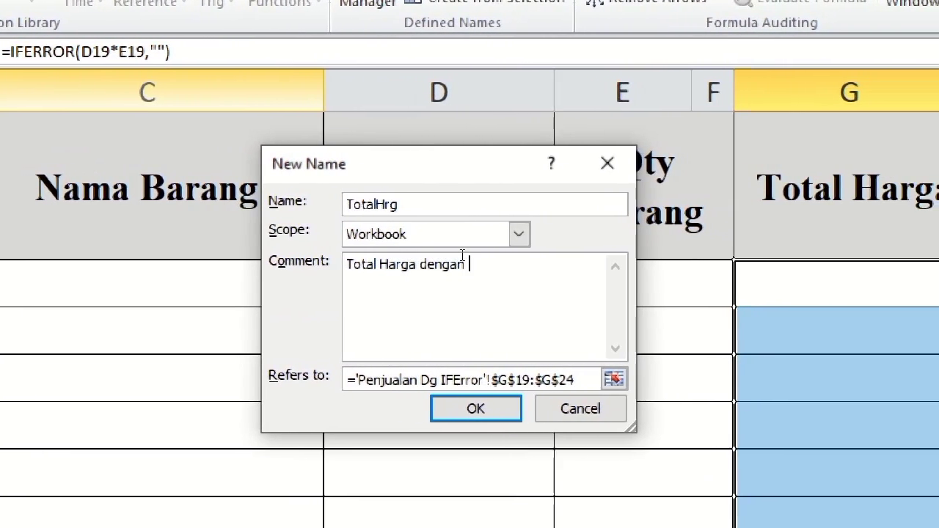
type("IFERRO")
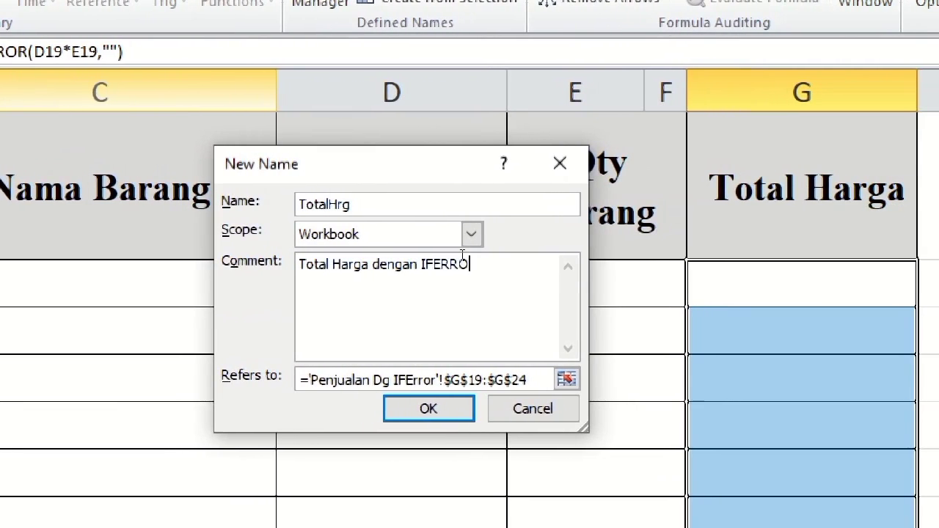
type("R")
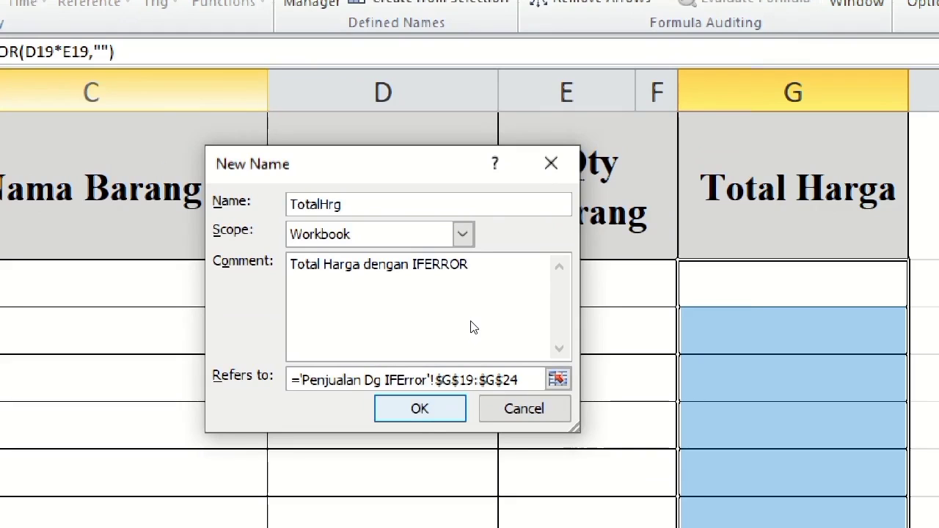
key("Return")
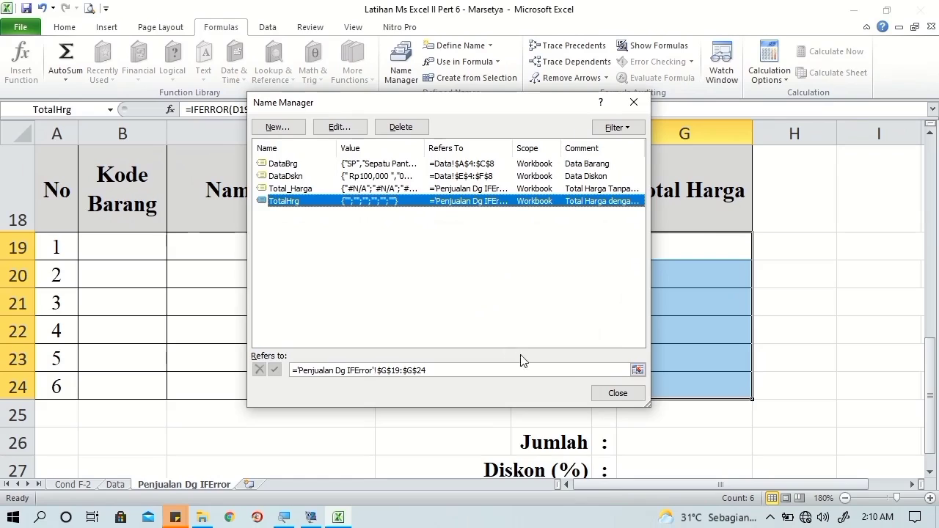
left_click(609, 392)
left_click(644, 450)
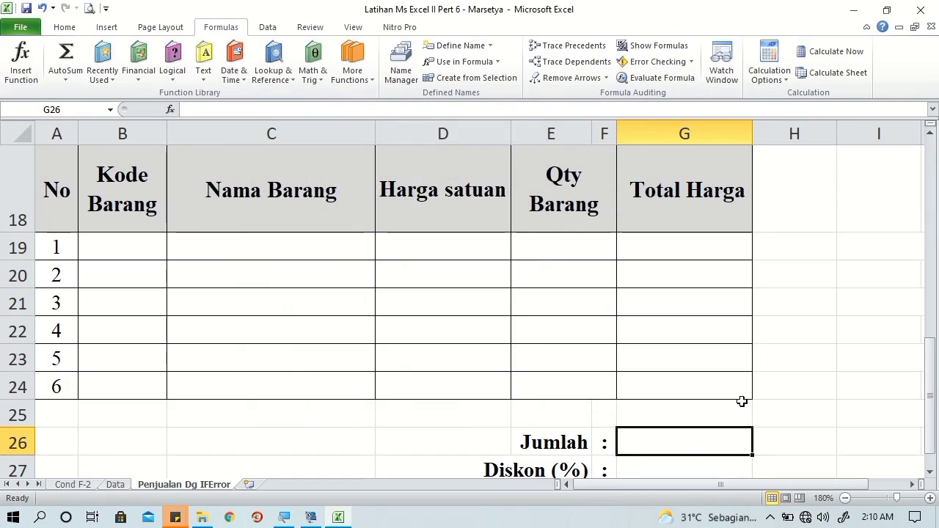
Step: Begin the Jumlah formula in G26 as =IFERROR(SUM(...) using autocomplete
type("=if")
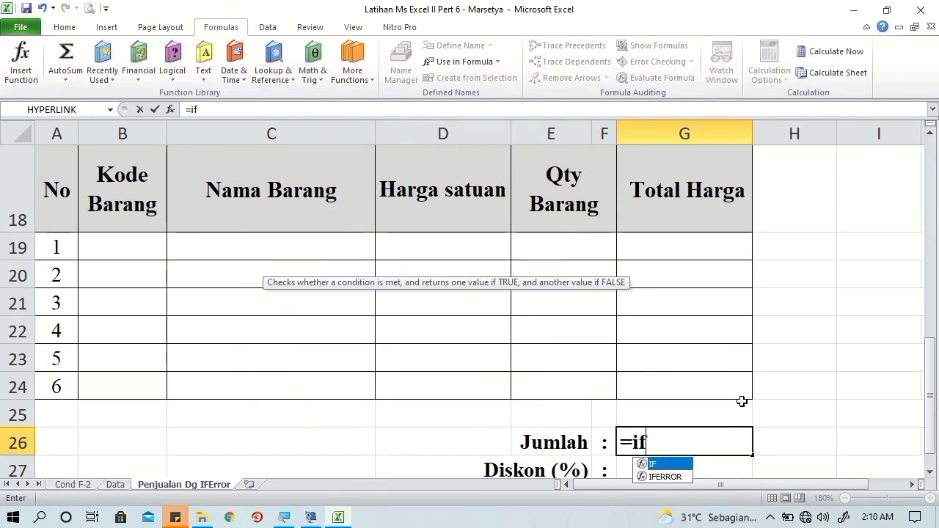
key("Down")
key("Tab")
type("su")
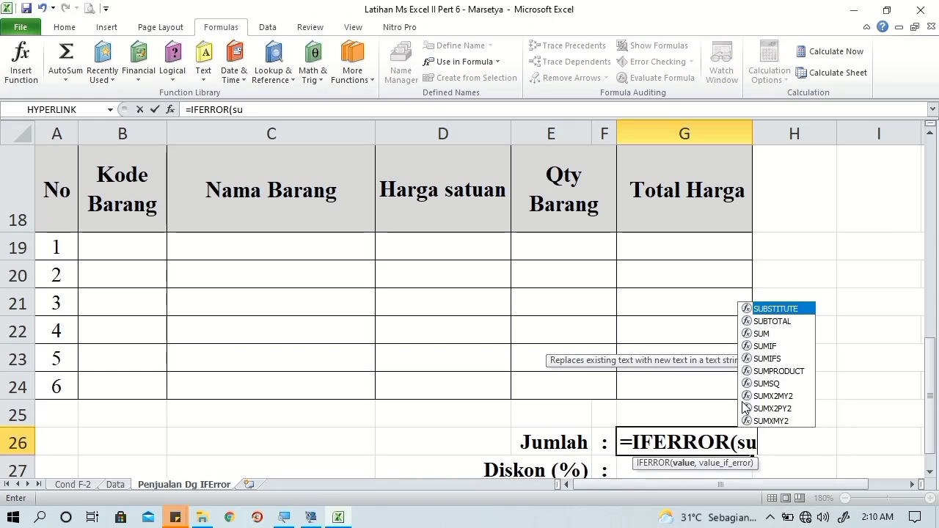
type("m")
key("Tab")
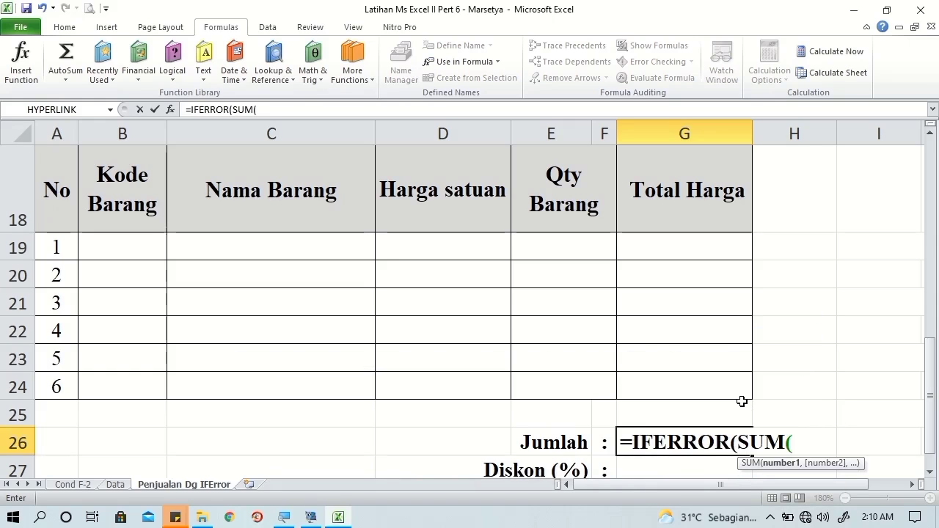
type("t")
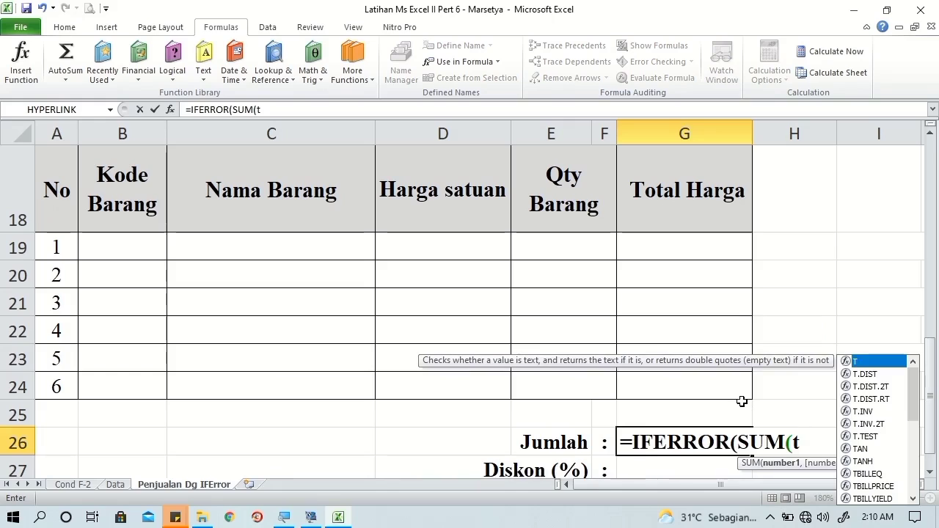
type("ot")
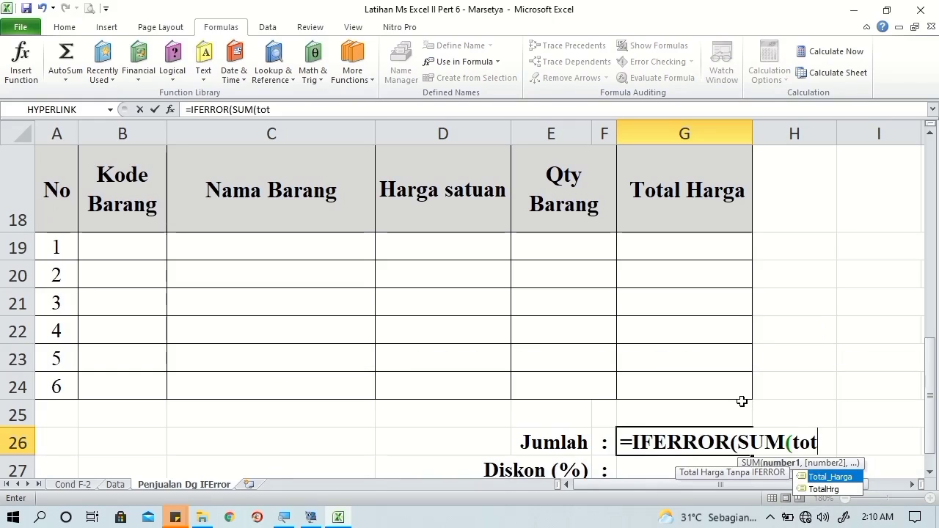
Step: Sum the TotalHrg range with a blank "" fallback and accept Excel's correction
left_click_drag(931, 437, 936, 459)
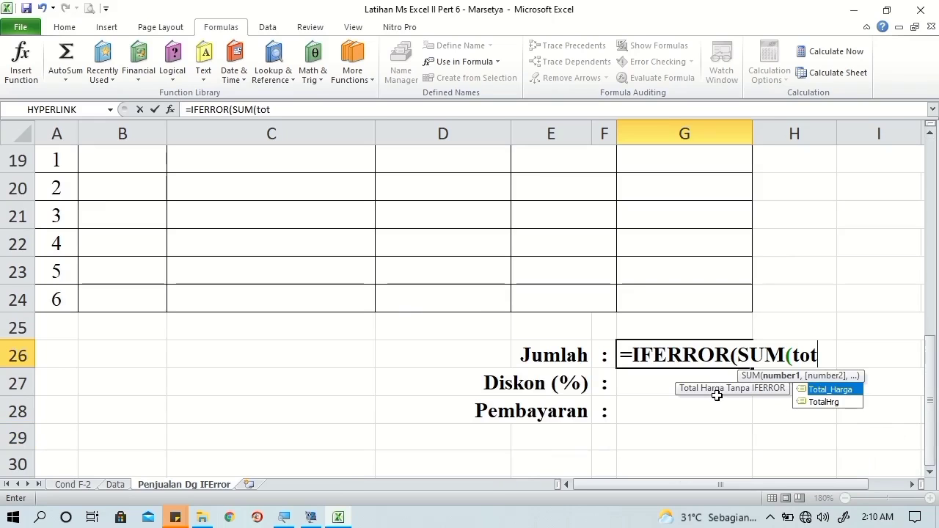
left_click(796, 402)
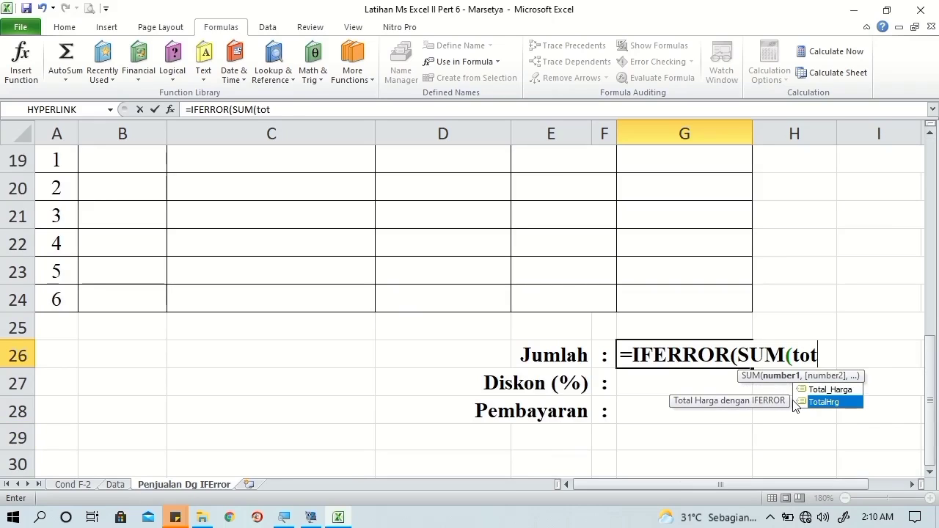
double_click(796, 404)
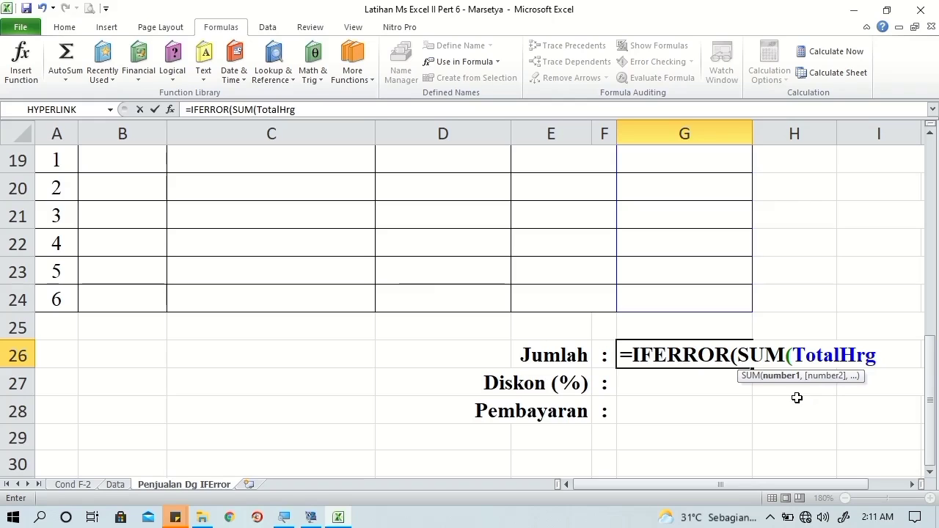
type("),")
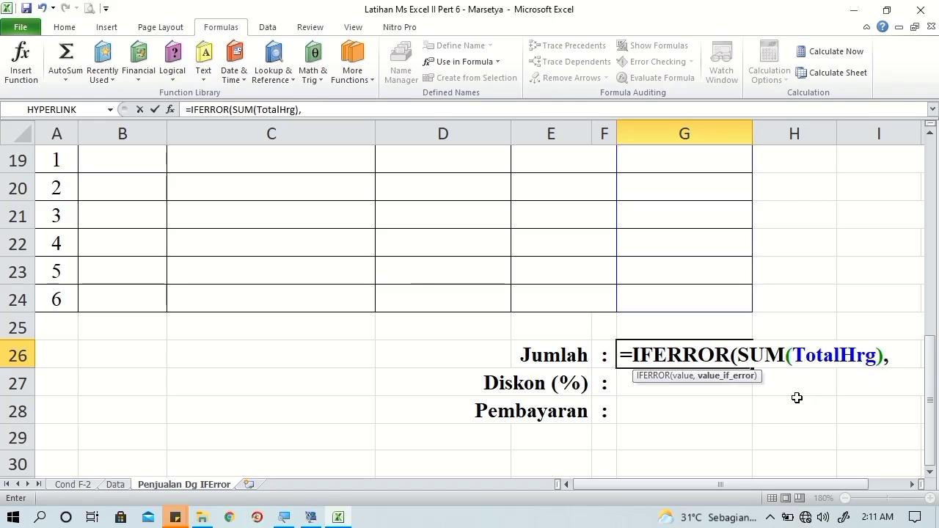
type("\"")
type("\"")
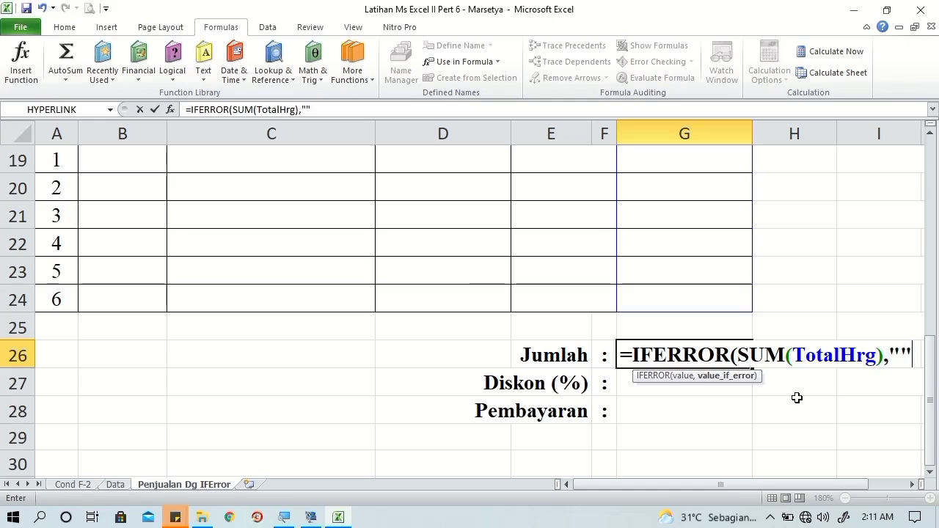
key("Return")
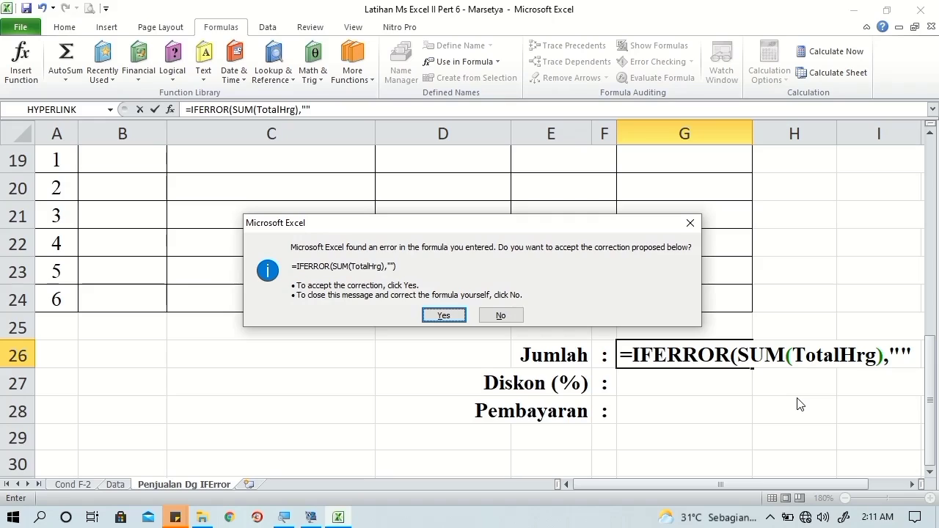
left_click(438, 317)
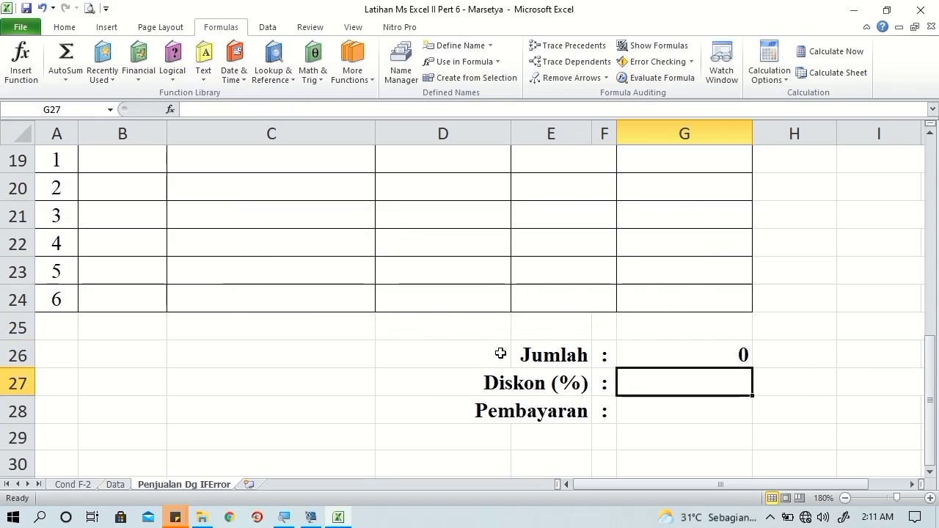
left_click(701, 357)
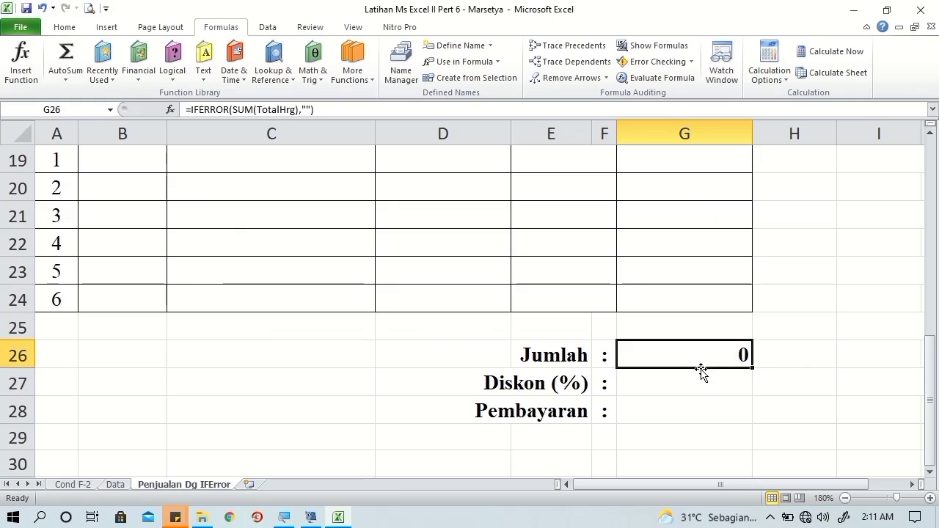
Step: On the Home tab, start =IFERROR(VLOOKUP( in Diskon cell G27
left_click(706, 379)
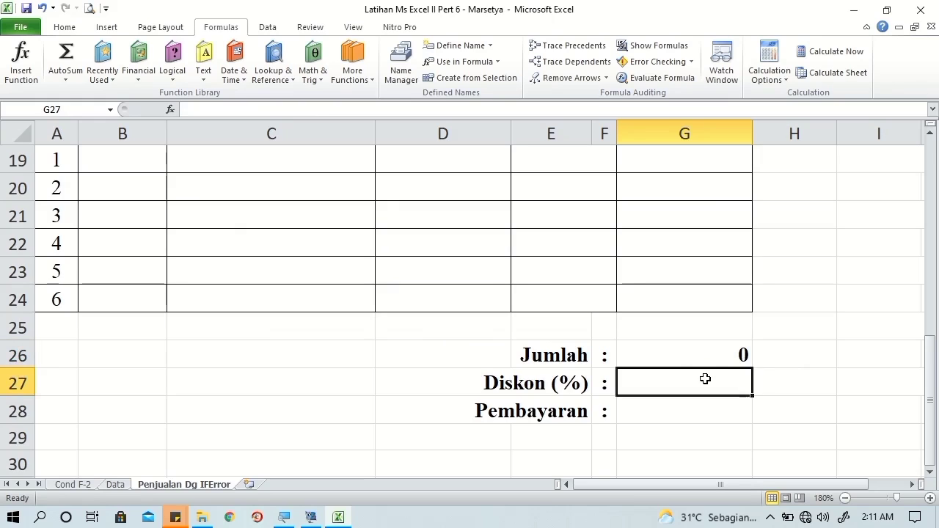
left_click(66, 27)
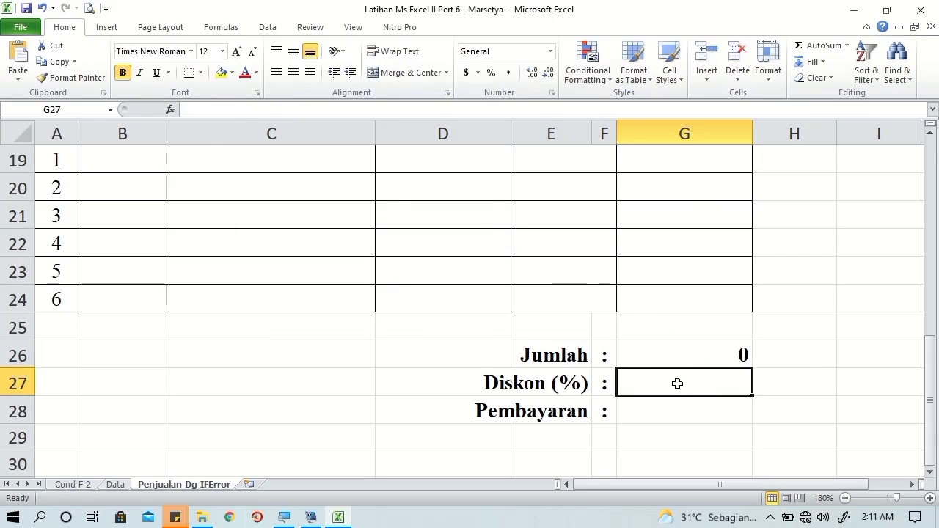
type("=")
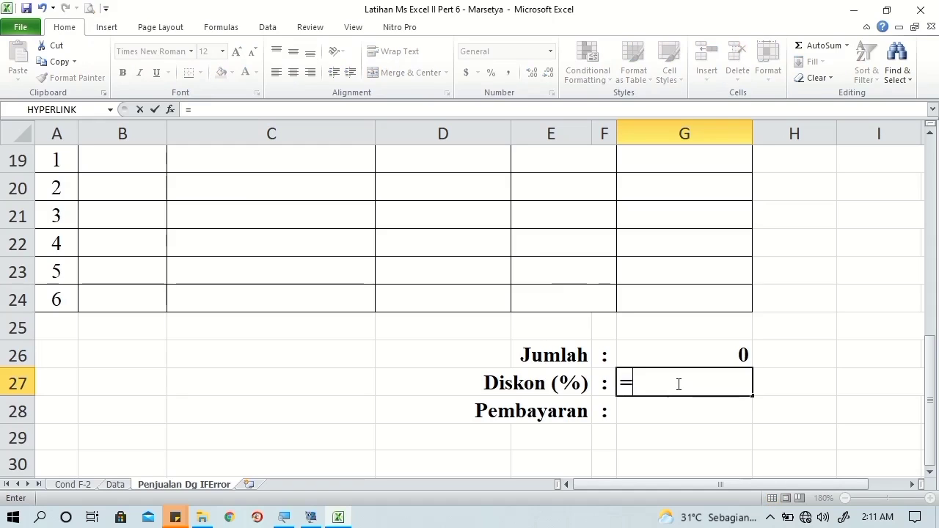
type("i")
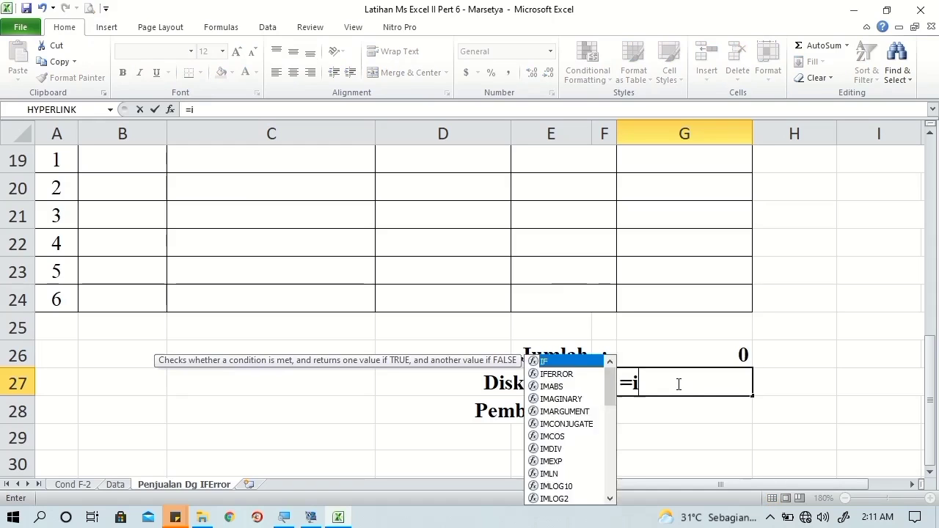
type("f")
key("Down")
key("Tab")
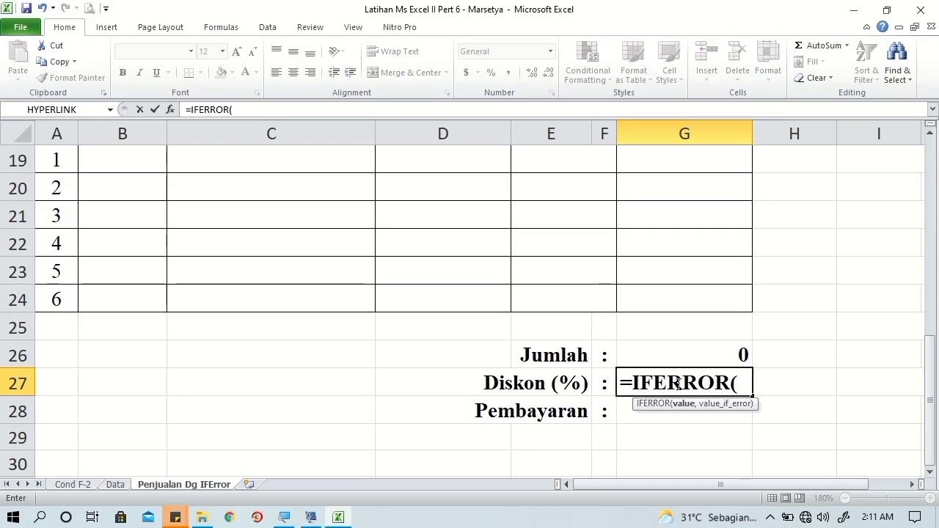
type("vl")
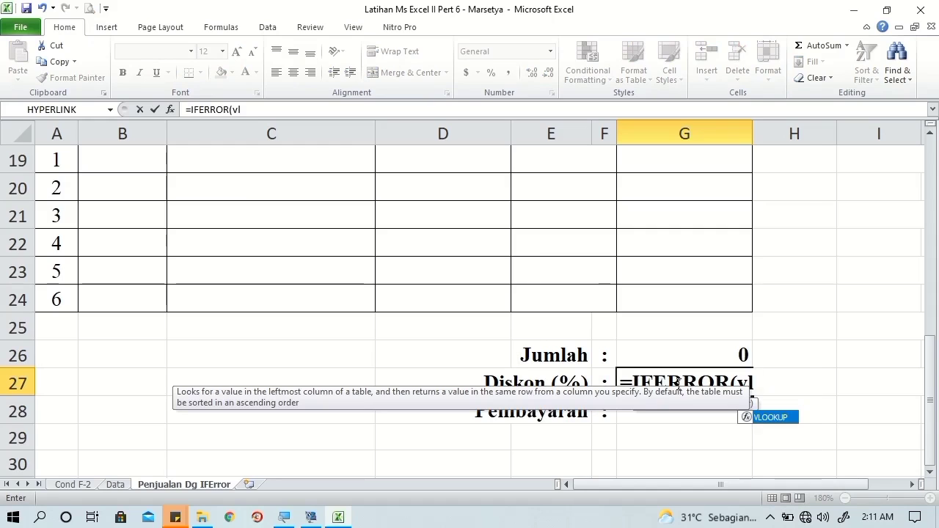
key("Tab")
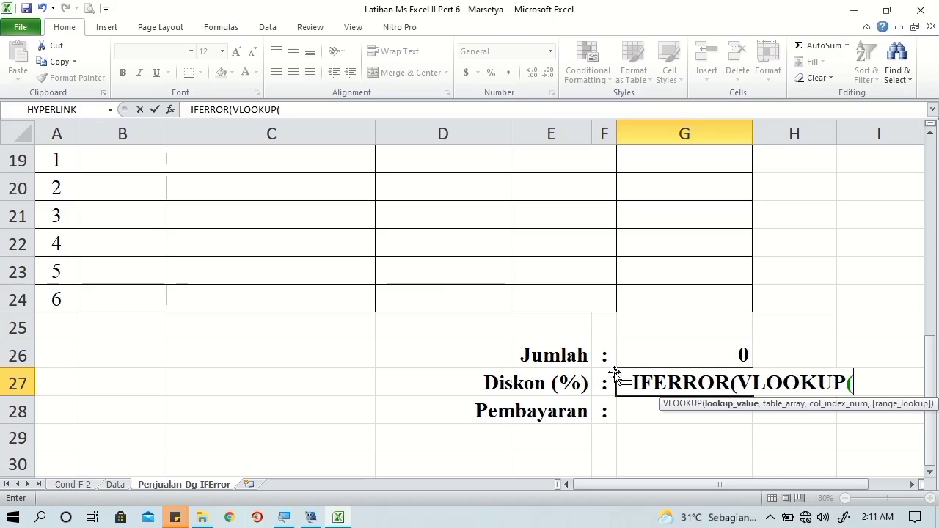
Step: Look up G26 in DataDskn, column 2, TRUE, with a blank fallback, accepting the correction
left_click(666, 359)
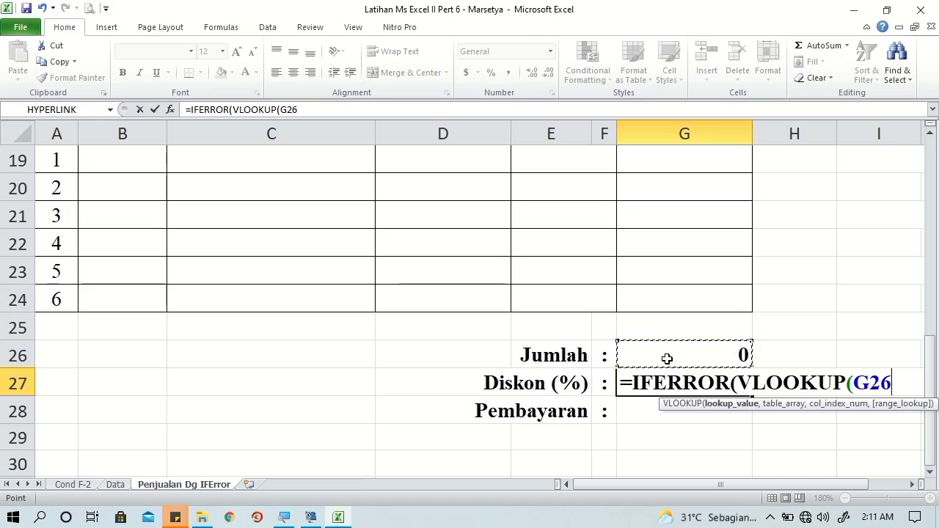
type(",")
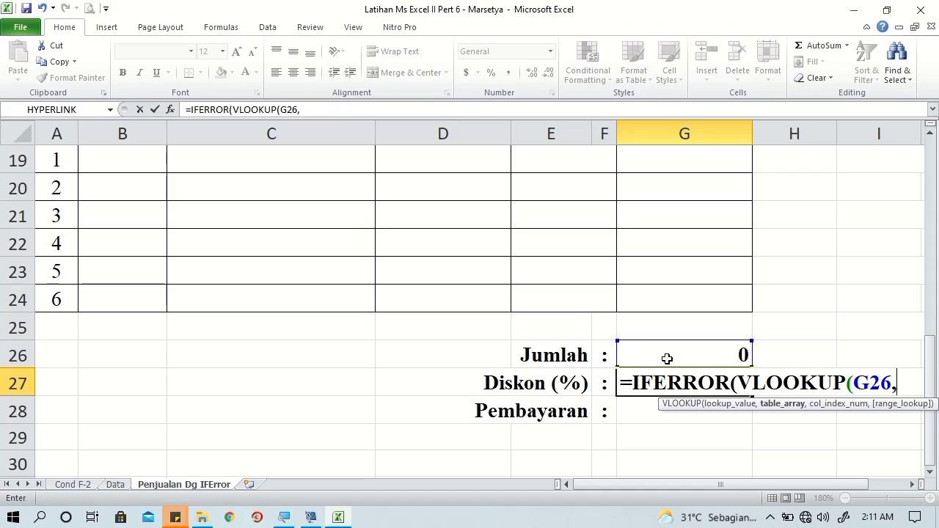
type("d")
key("Down")
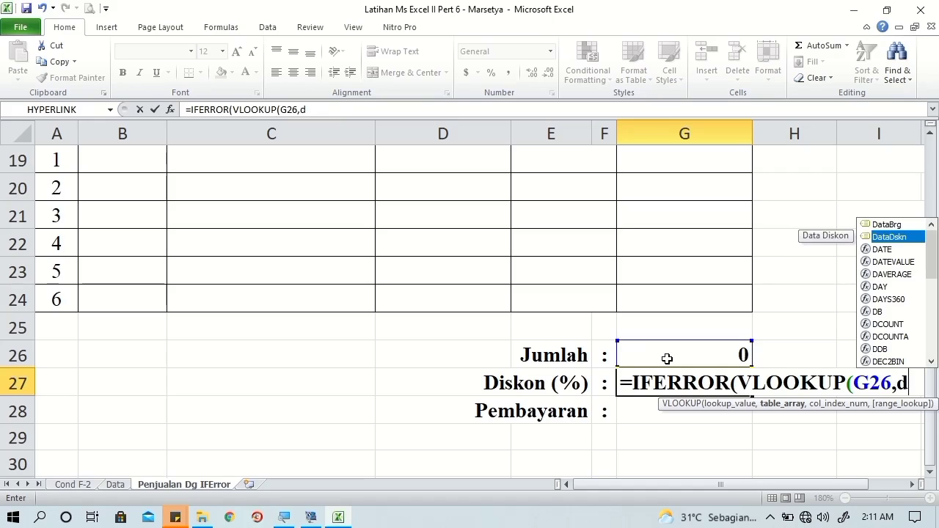
key("Tab")
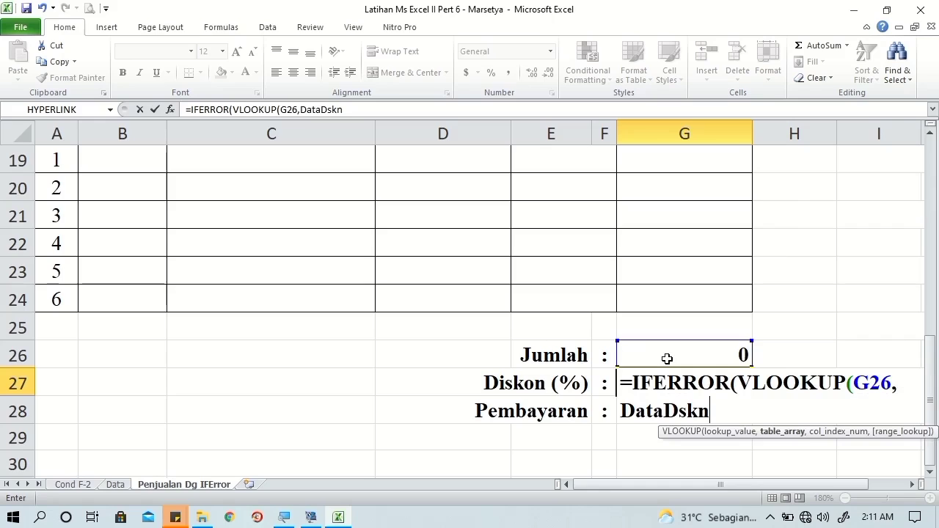
type(",2")
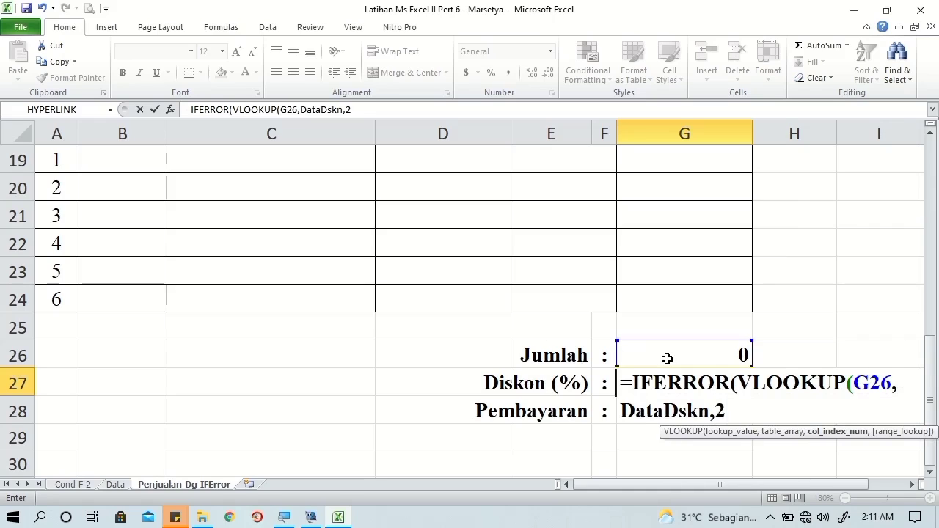
type(",")
key("Tab")
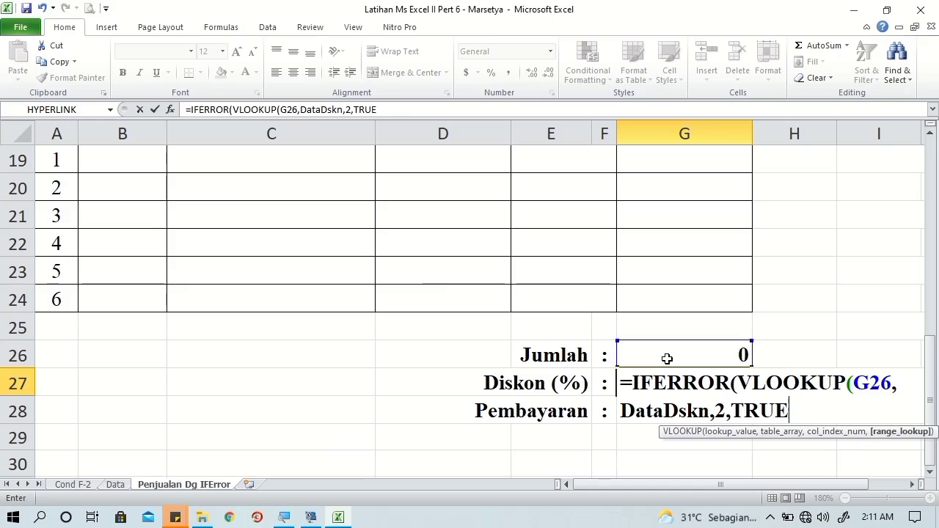
type(")")
type(",")
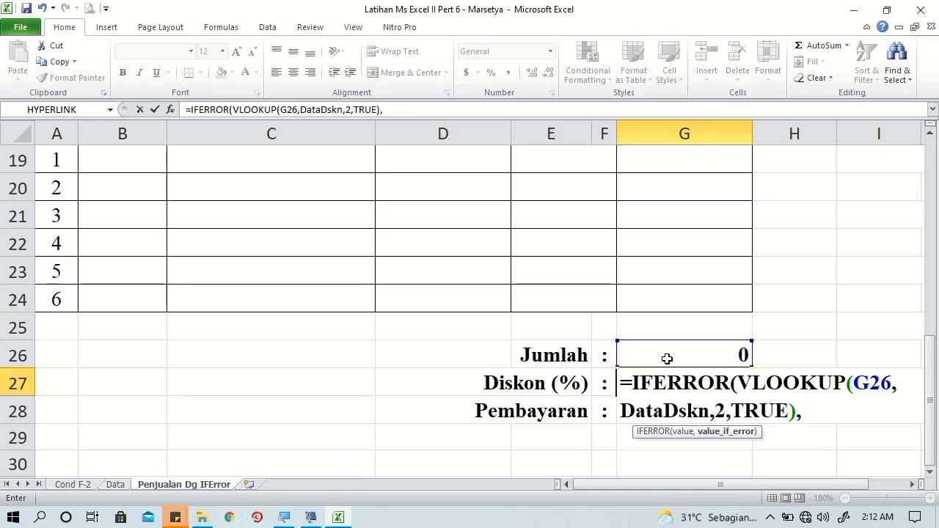
type("\"\"")
key("Return")
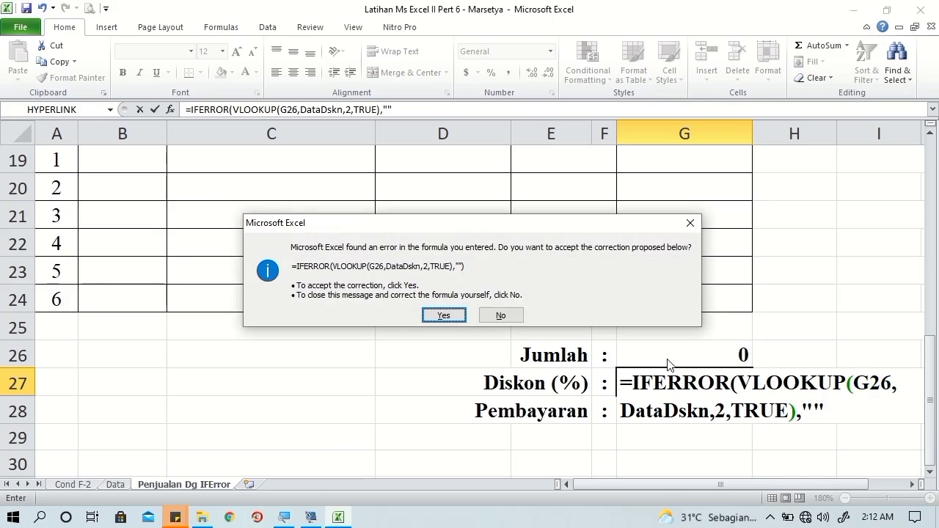
left_click(447, 317)
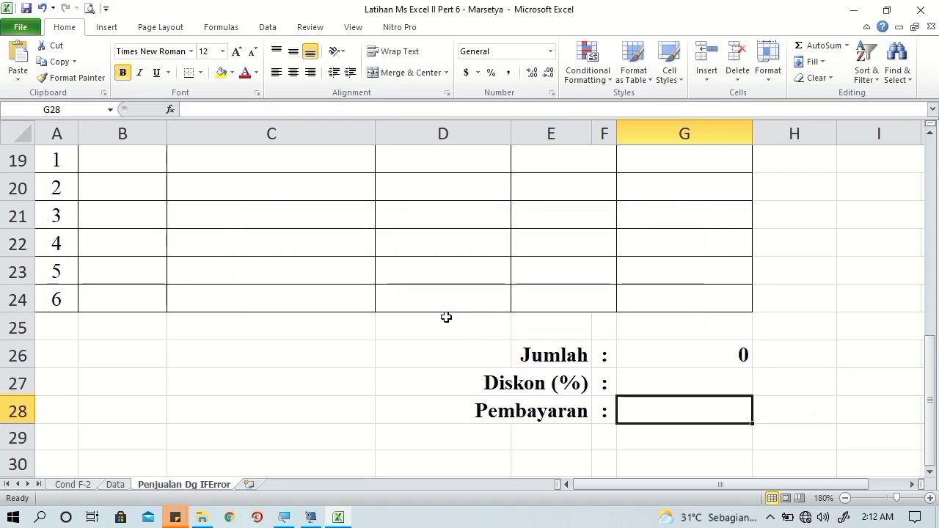
Step: Enter =IFERROR(G26-(G26*G27),"") in Pembayaran cell G28 and accept Excel's correction
type("=")
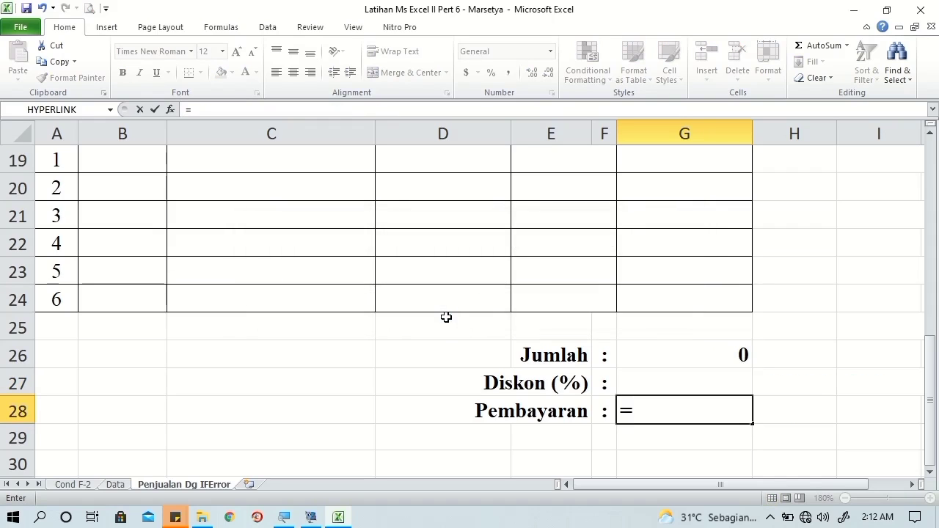
type("if")
key("Down")
key("Tab")
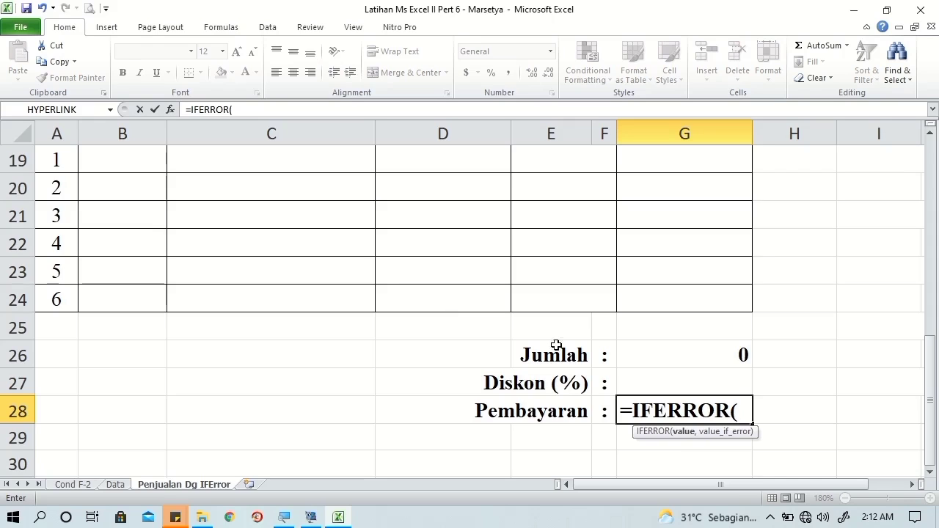
left_click(637, 355)
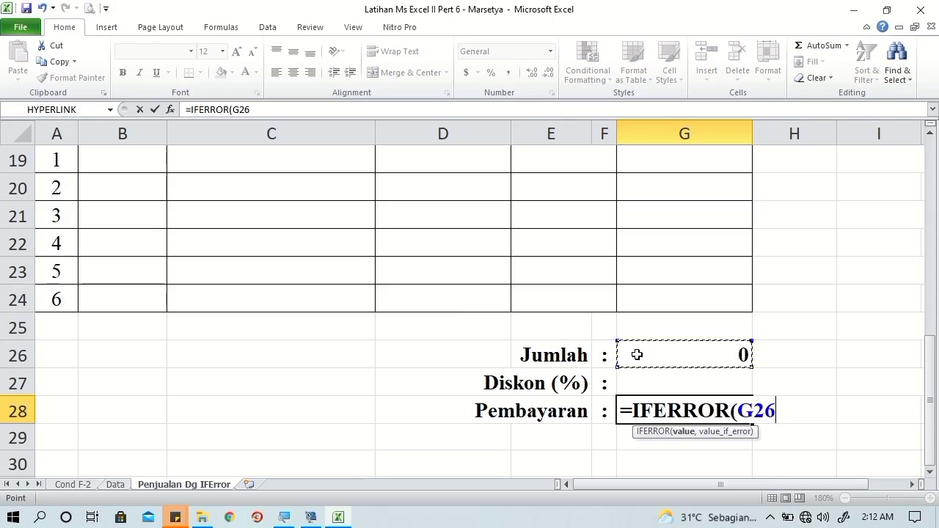
type("-")
type("(")
left_click(637, 355)
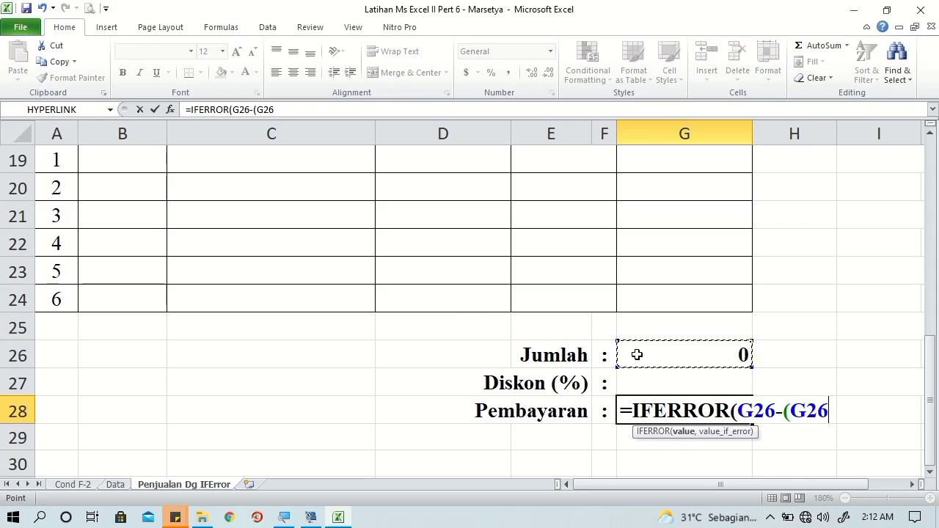
type("*")
left_click(650, 377)
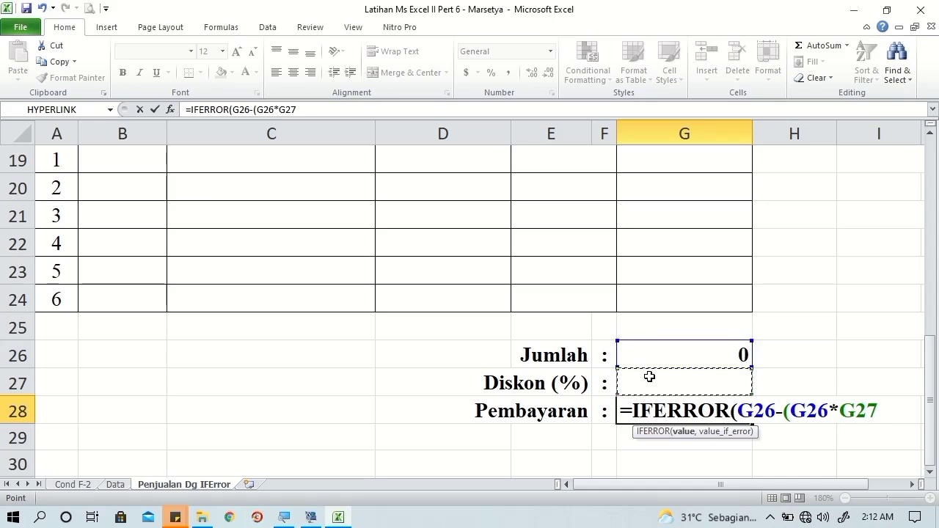
type(")")
type(",")
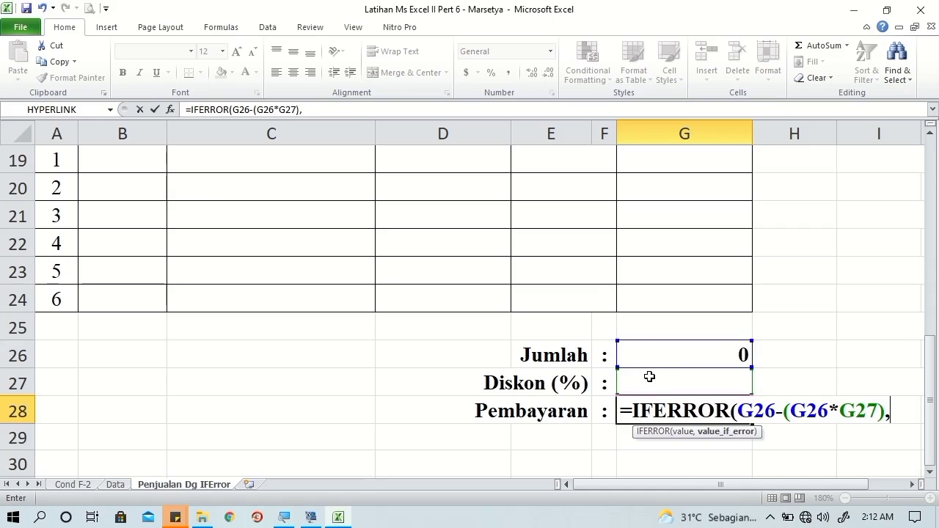
type("\"\"")
key("Return")
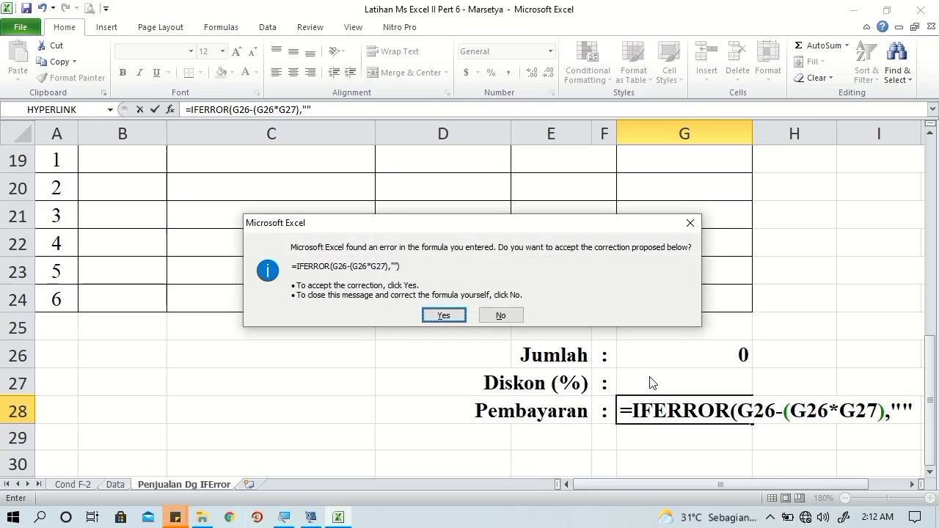
key("Return")
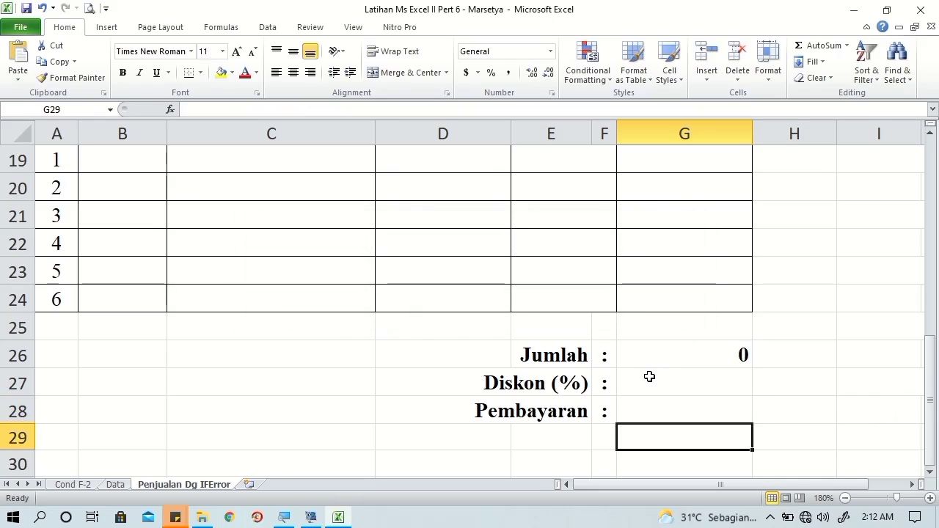
left_click(712, 355)
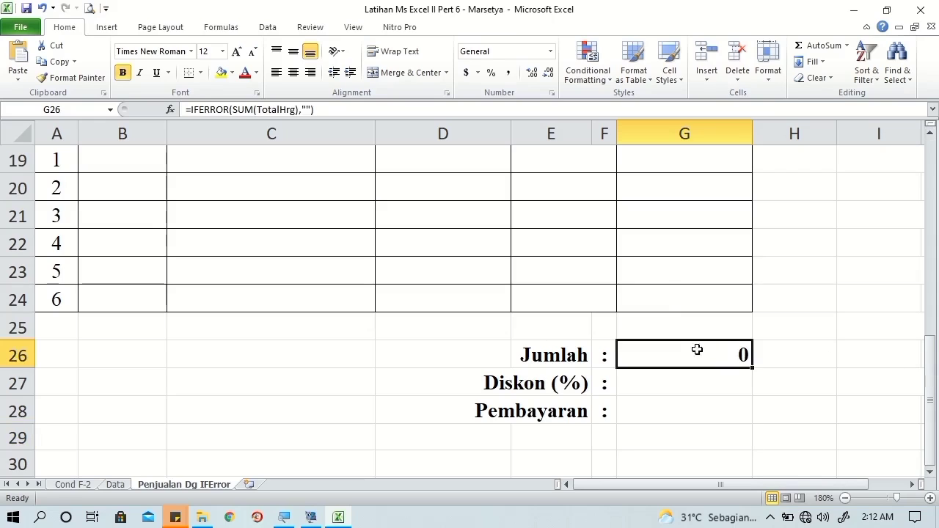
Step: Select G26, G28, Total Harga cells G19:G24 and Harga satuan D19 together
left_click(659, 415, "ctrl")
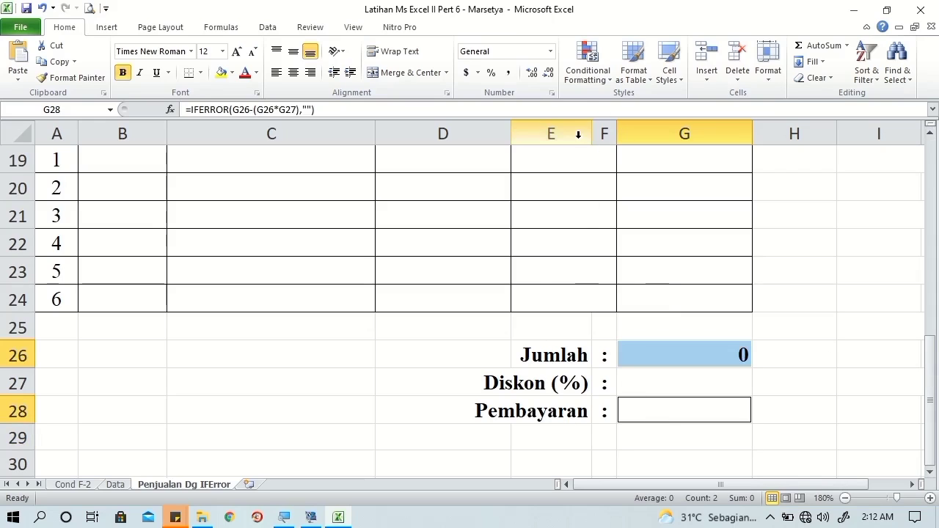
left_click_drag(932, 391, 932, 377)
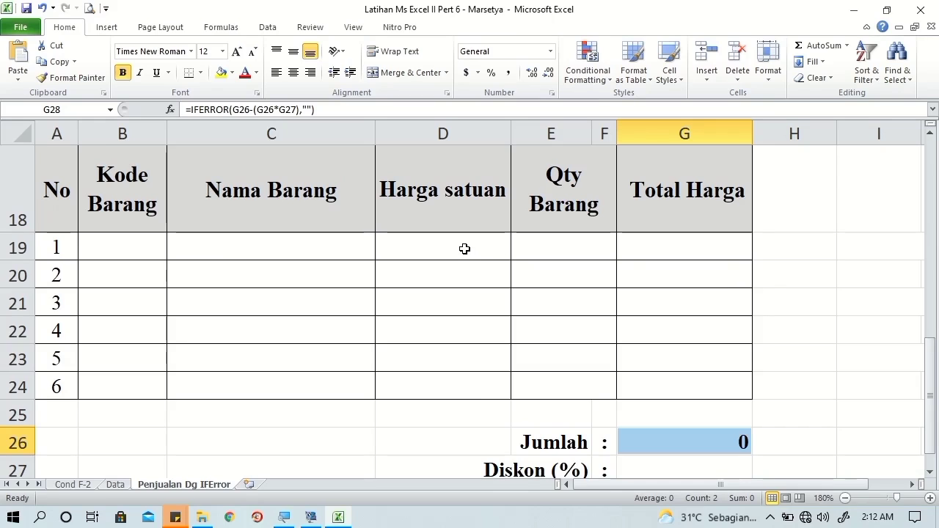
scroll(877, 357, "down", 1)
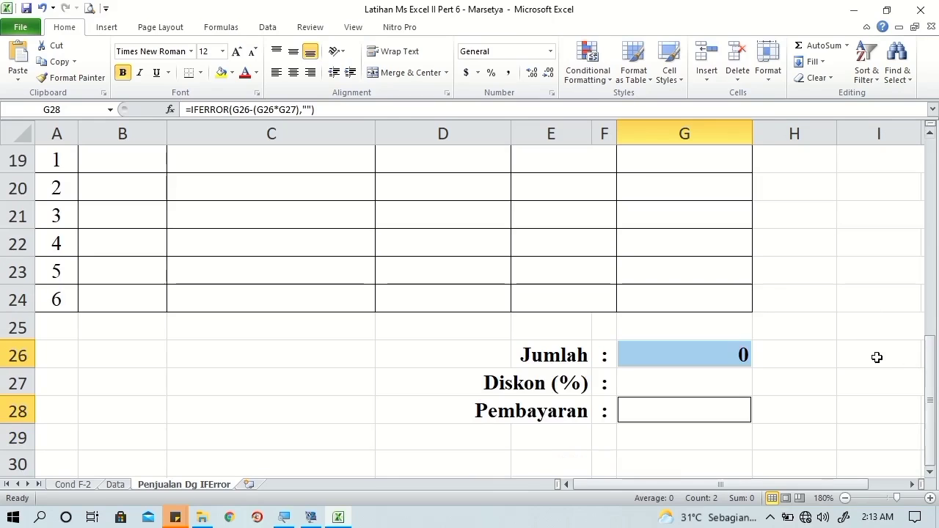
left_click(877, 357)
left_click(721, 351)
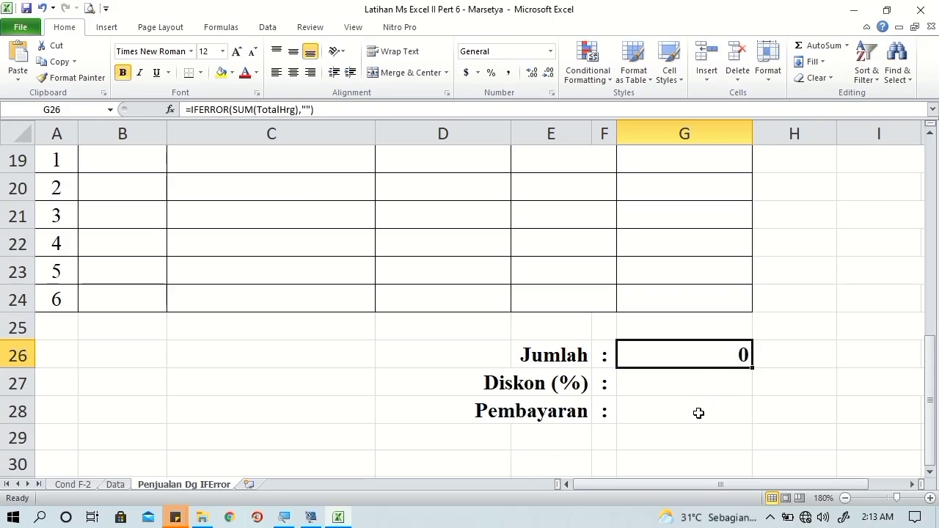
left_click(699, 413, "ctrl")
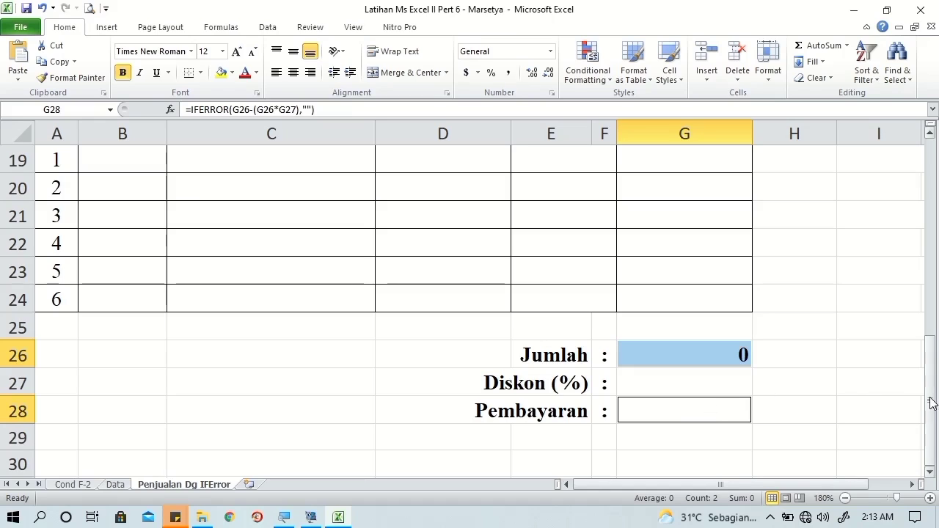
left_click_drag(932, 403, 932, 382)
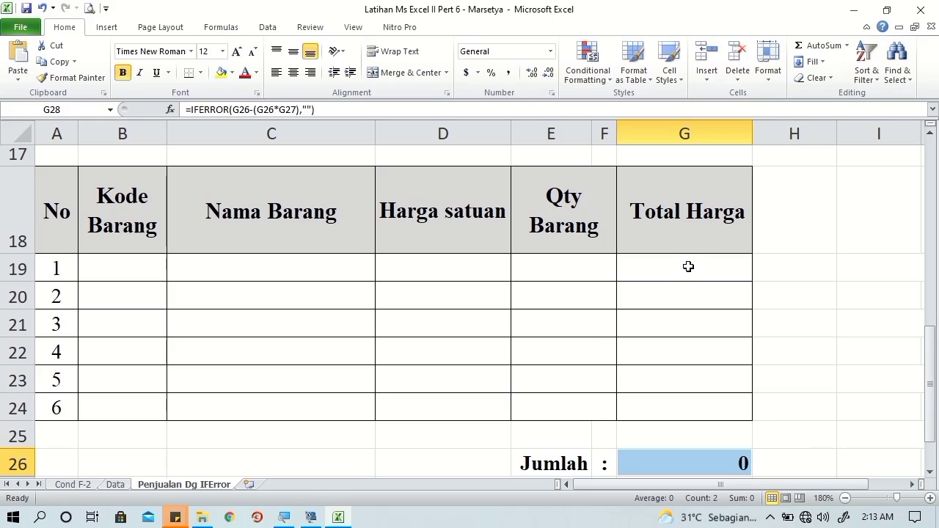
left_click_drag(689, 266, 685, 340)
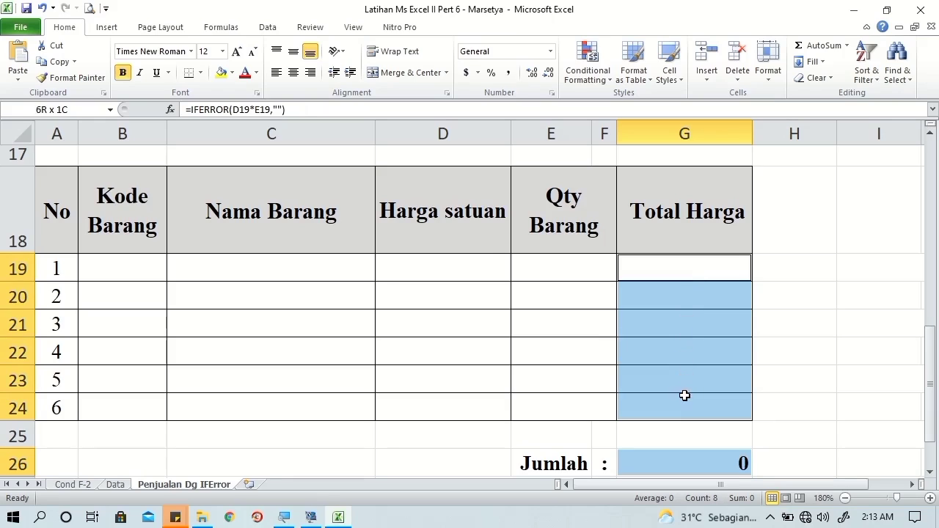
left_click_drag(685, 340, 685, 397)
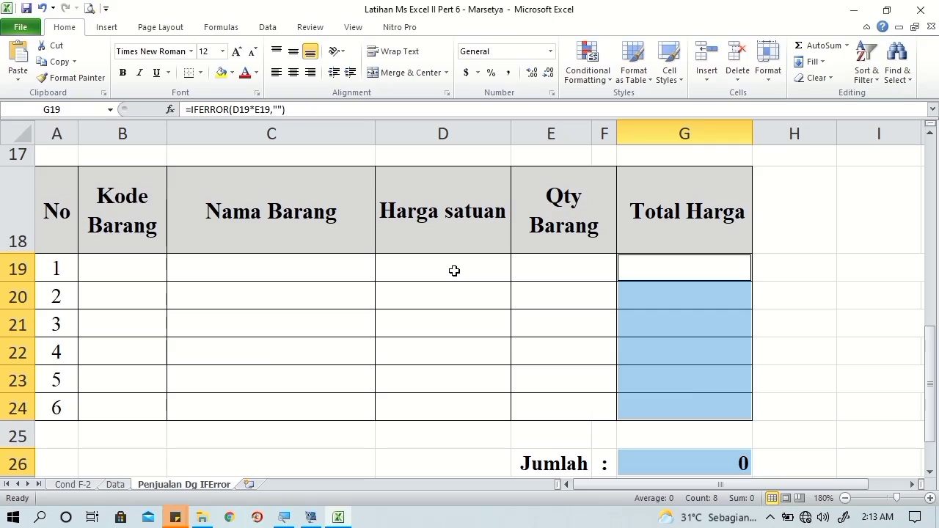
left_click(454, 271, "ctrl")
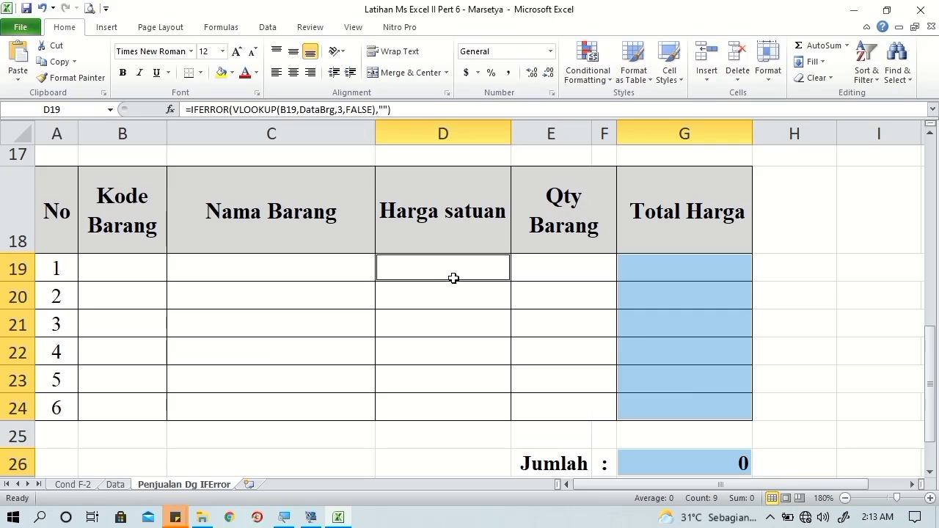
Step: Add D19:D24 and apply Accounting format with 0 decimals and the Rp Indonesian symbol
left_click_drag(455, 279, 449, 406)
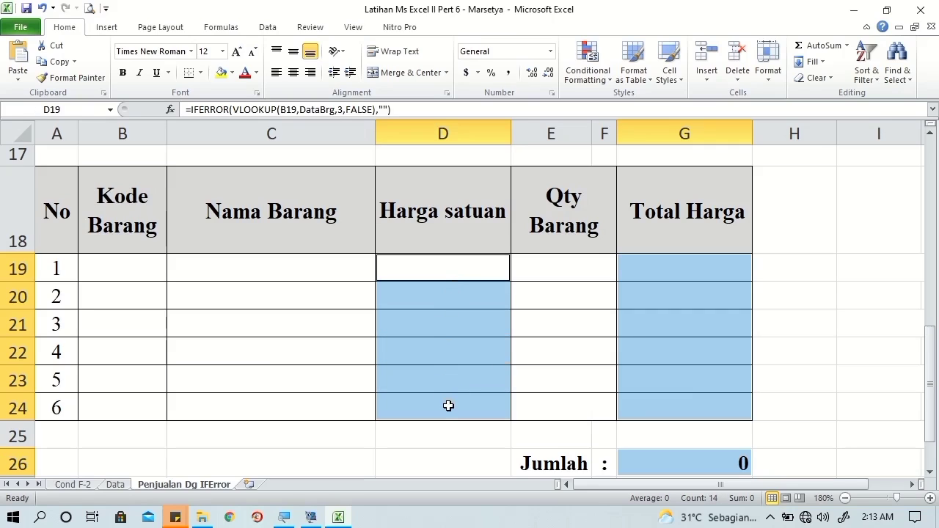
left_click(479, 72)
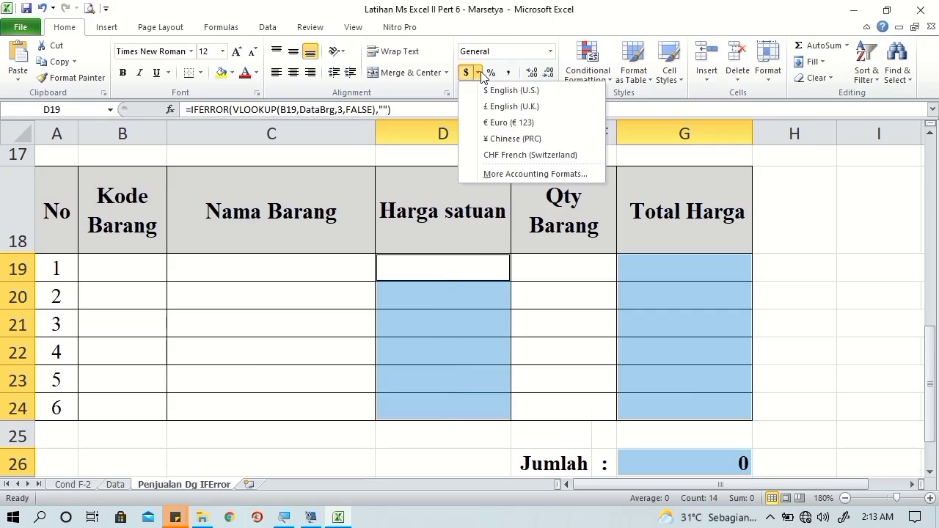
left_click(487, 173)
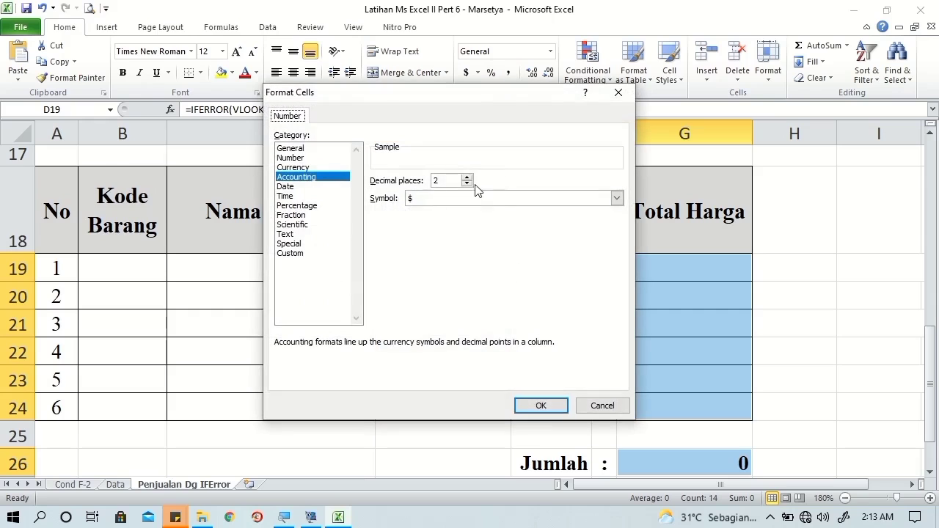
left_click(467, 184)
left_click(466, 183)
left_click(617, 198)
left_click_drag(616, 215, 617, 237)
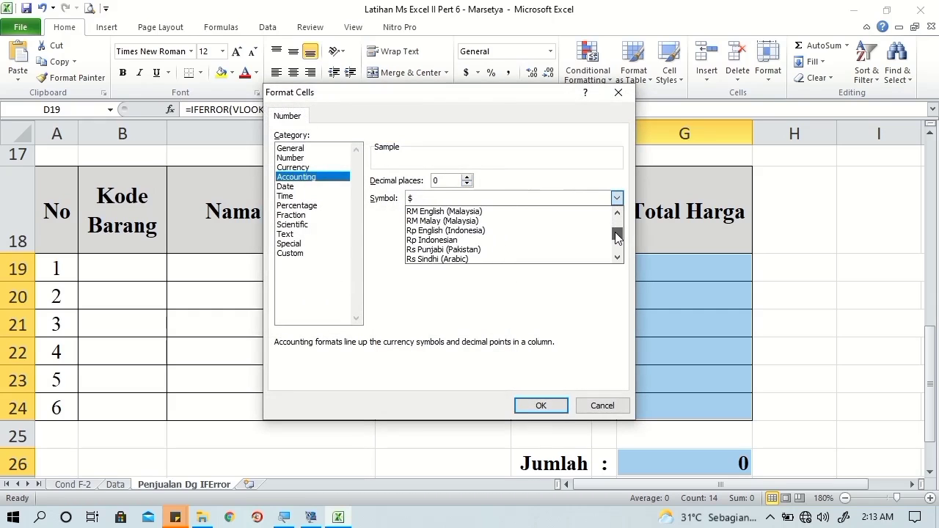
left_click(486, 240)
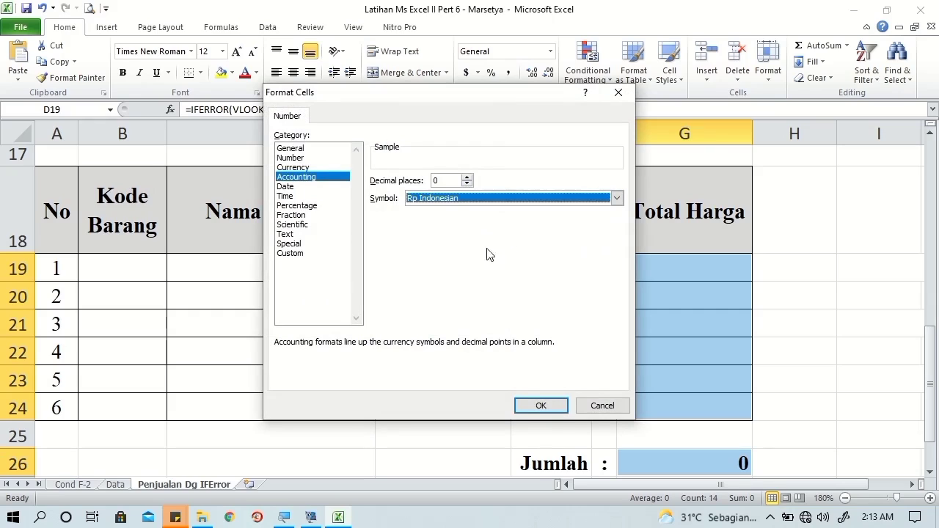
left_click(540, 405)
mouse_move(929, 346)
left_mouse_down()
mouse_move(930, 361)
mouse_move(932, 248)
left_mouse_up()
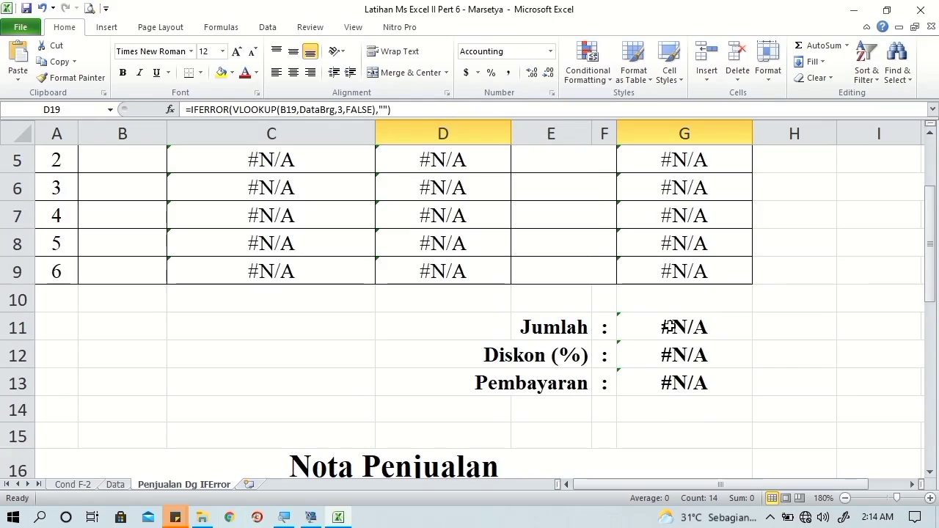
Step: Select the first table's Jumlah G11, Pembayaran G13 and Total Harga G4:G9
left_click_drag(932, 278, 932, 272)
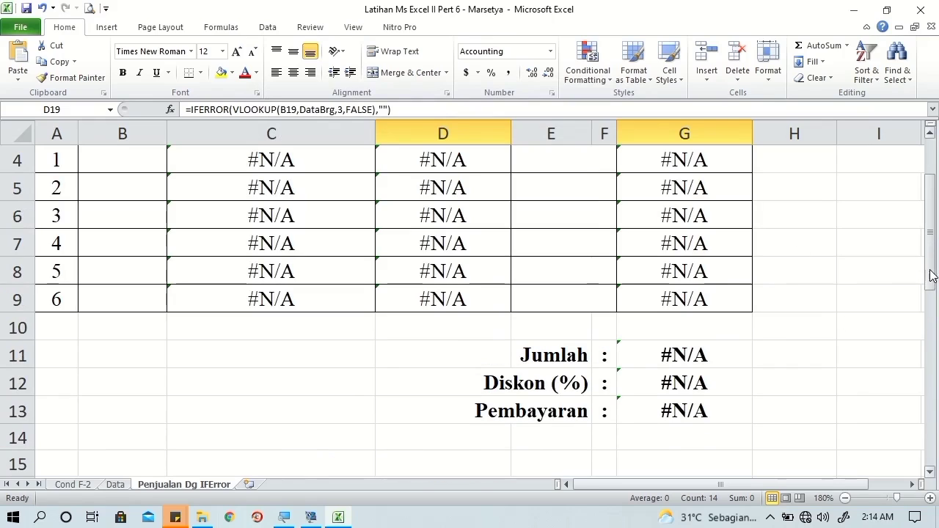
left_click(706, 353)
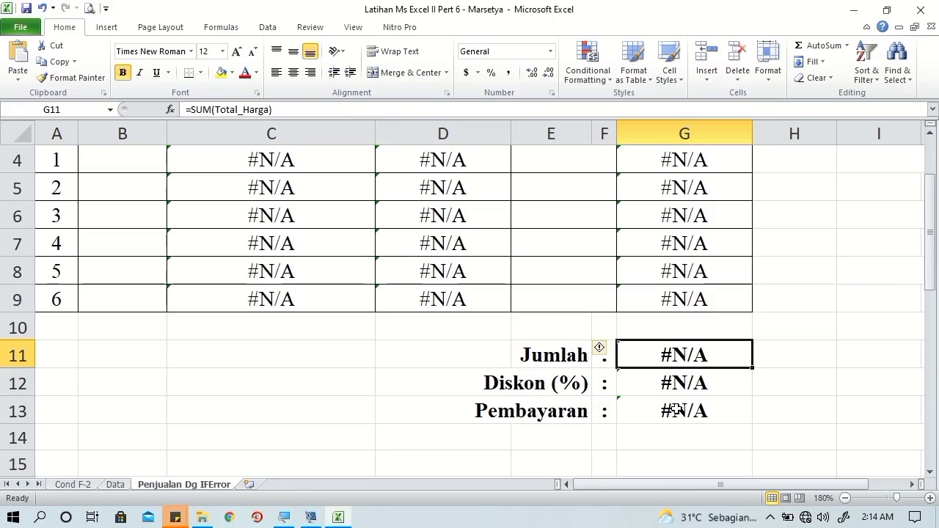
left_click(677, 411, "ctrl")
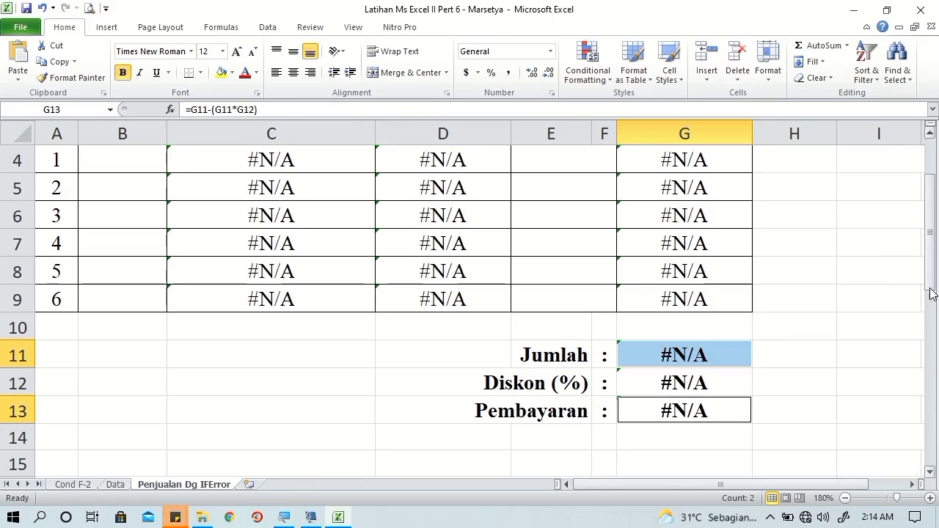
left_click_drag(933, 257, 934, 220)
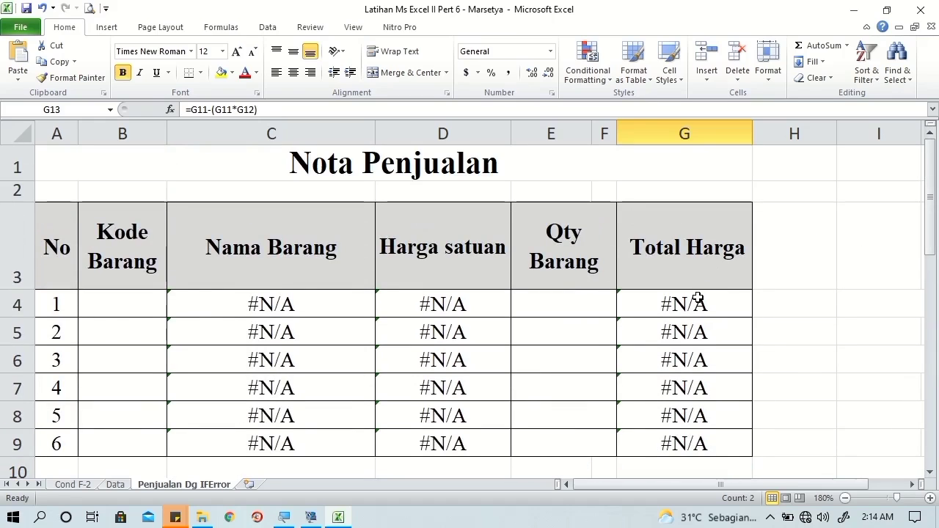
left_click_drag(698, 299, 682, 436)
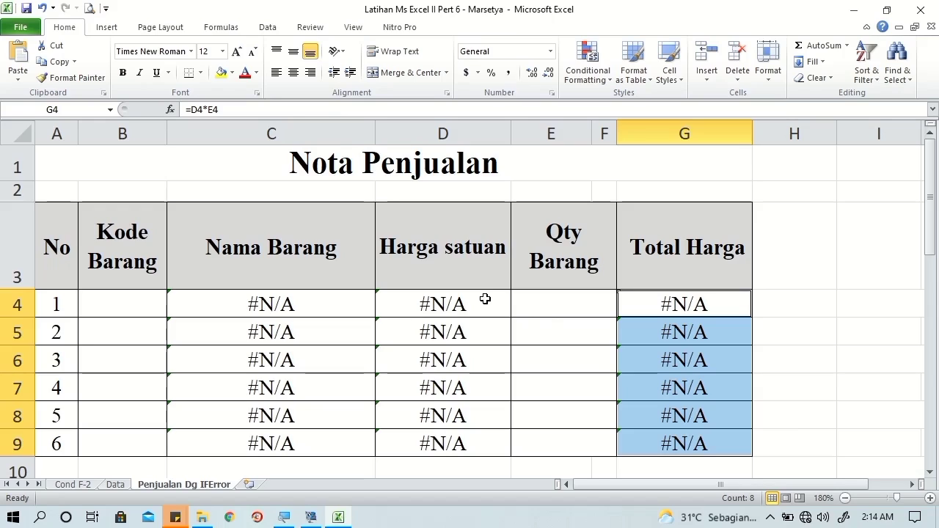
Step: Add Harga satuan D4:D9 and format all as Rp Indonesian Accounting with 0 decimals
left_click_drag(485, 299, 473, 432, "ctrl")
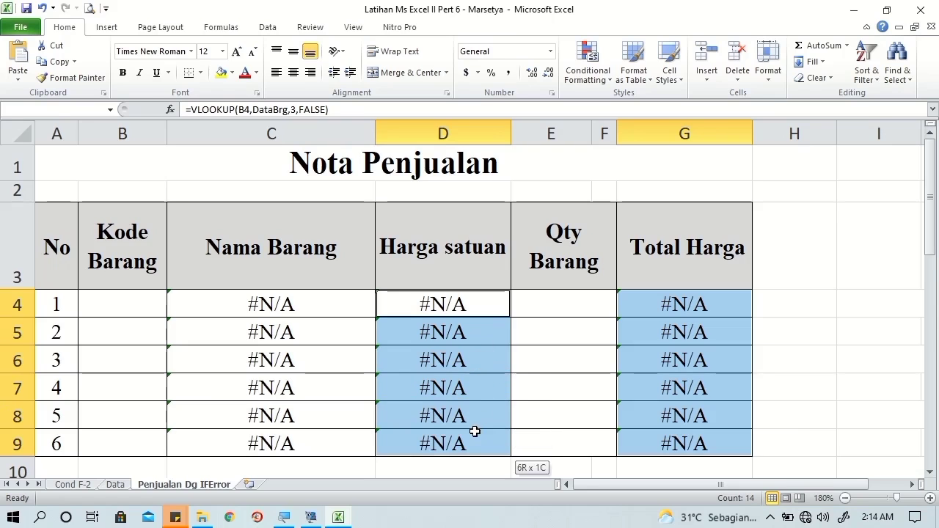
left_click(478, 73)
left_click(488, 176)
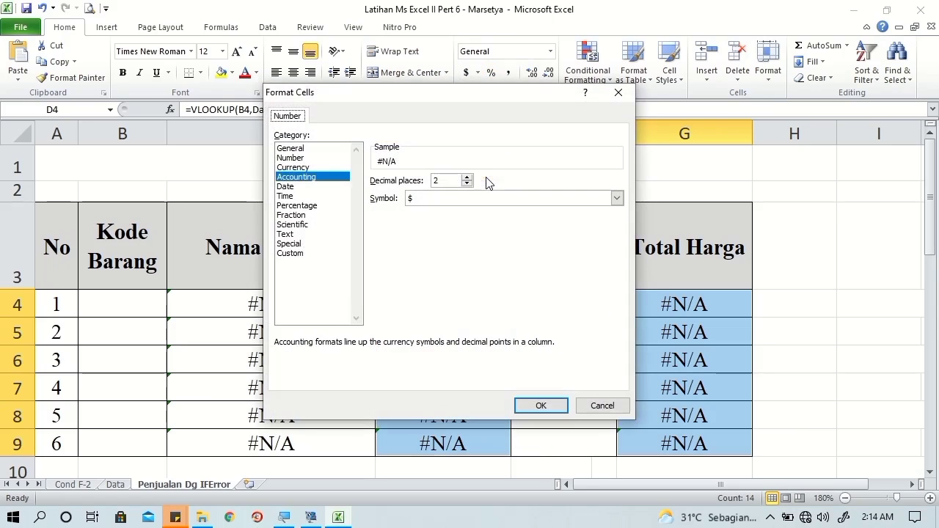
left_click(467, 183)
left_click(466, 184)
left_click(617, 198)
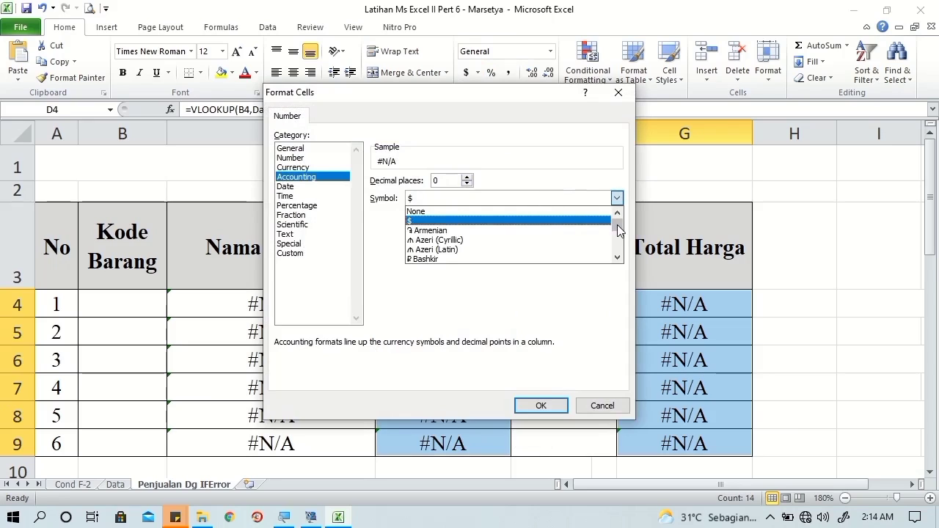
left_click_drag(618, 230, 618, 238)
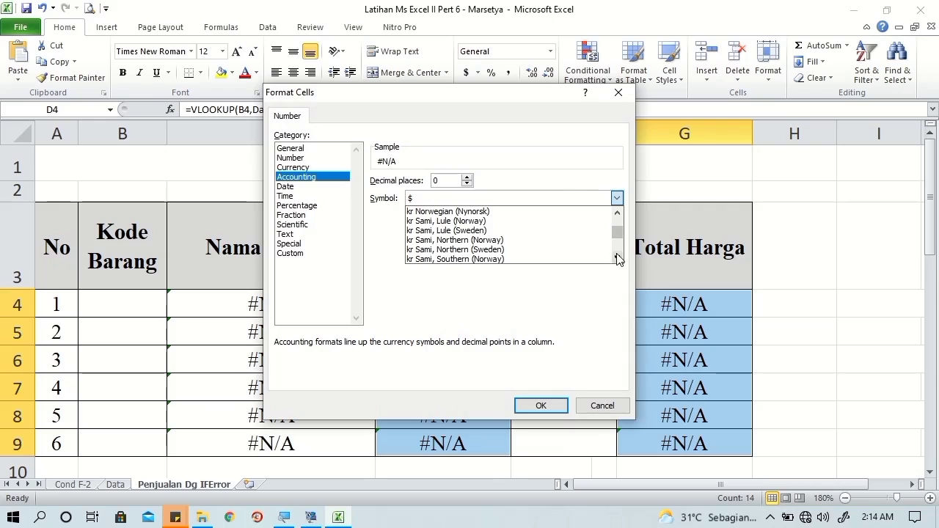
left_click(617, 259)
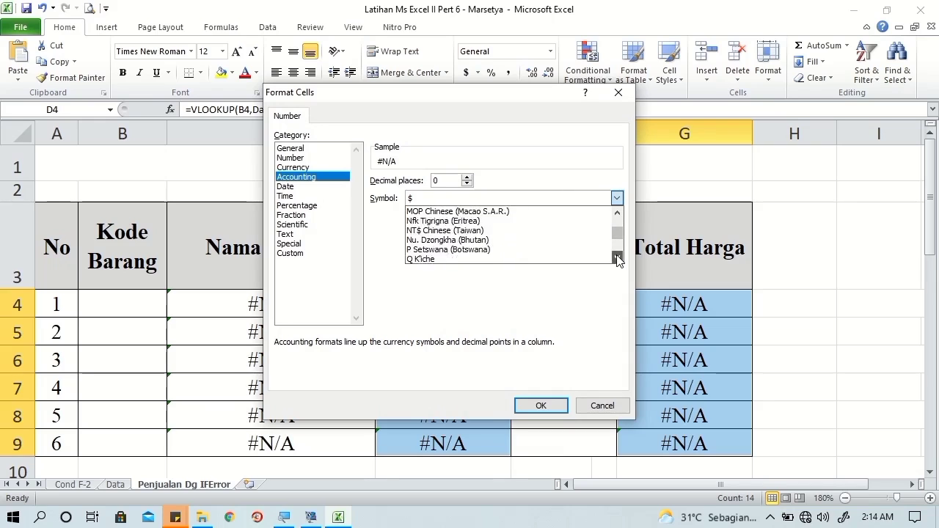
left_click_drag(617, 258, 617, 258)
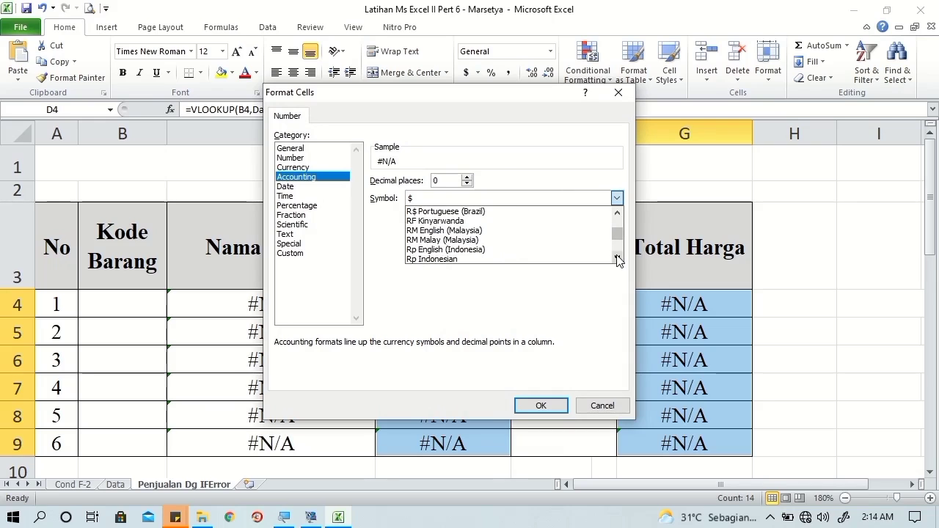
left_click(540, 260)
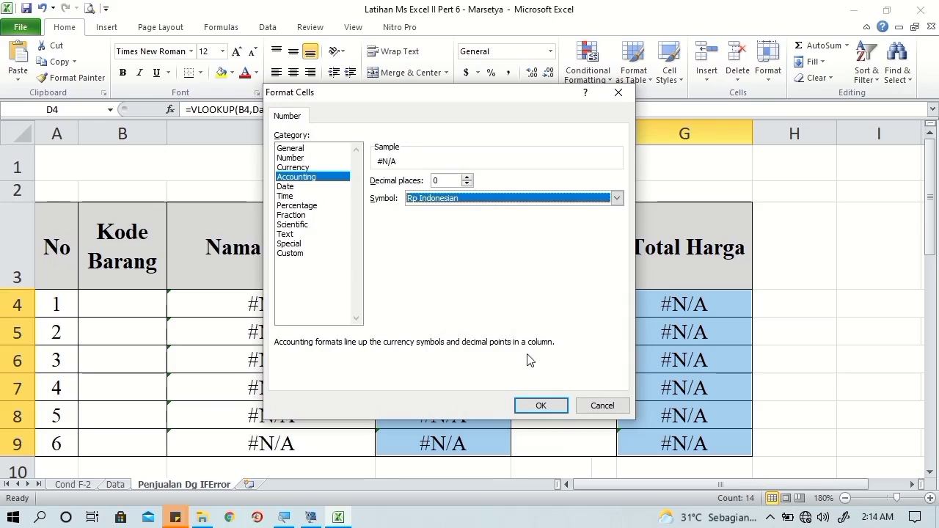
left_click(539, 406)
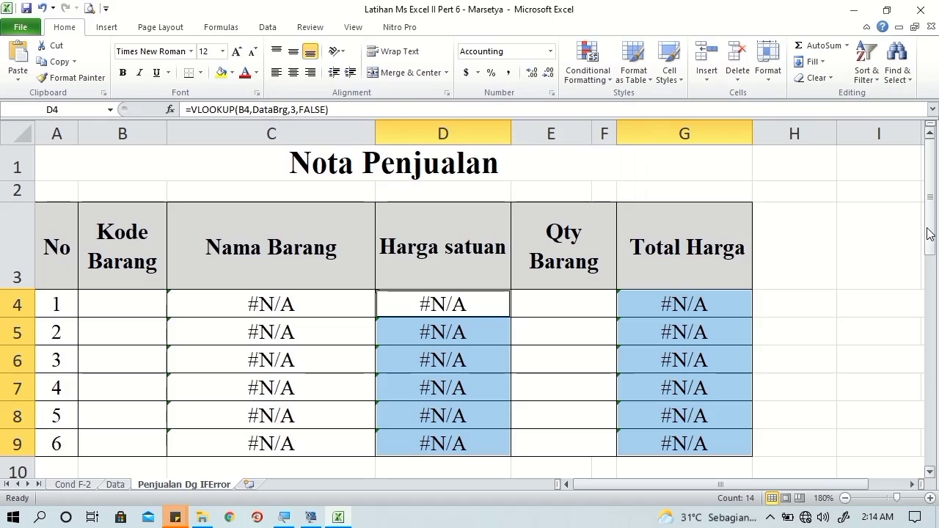
Step: Apply Percent Style to the Diskon results in G12 and G27
left_click_drag(930, 234, 919, 345)
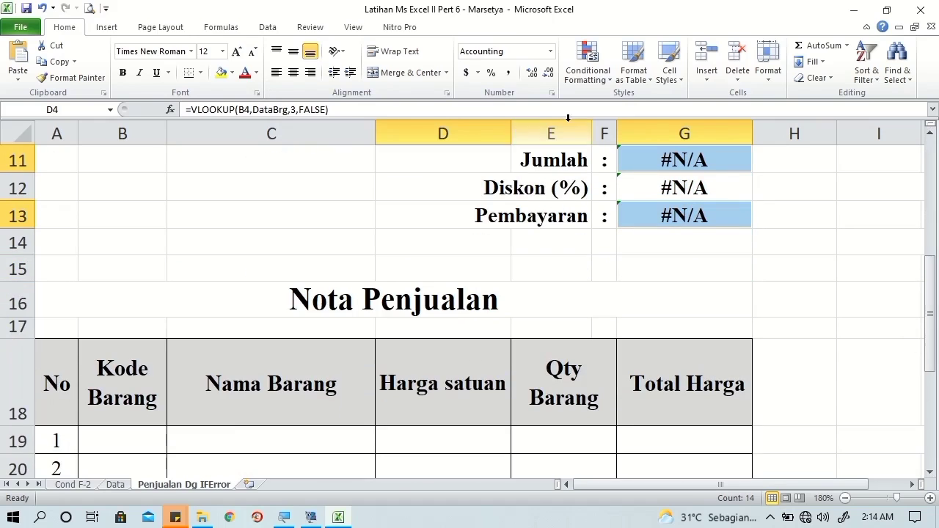
left_click(629, 184)
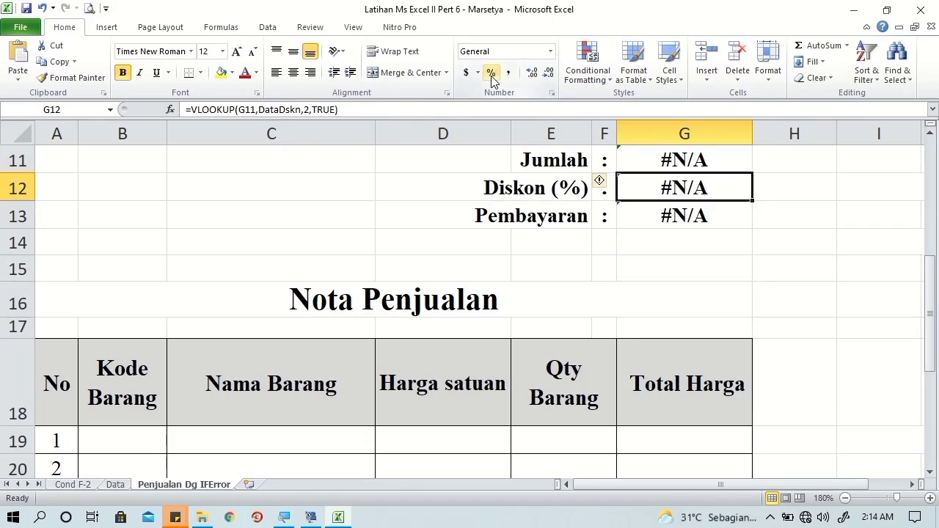
left_click(492, 72)
left_click_drag(929, 294, 930, 371)
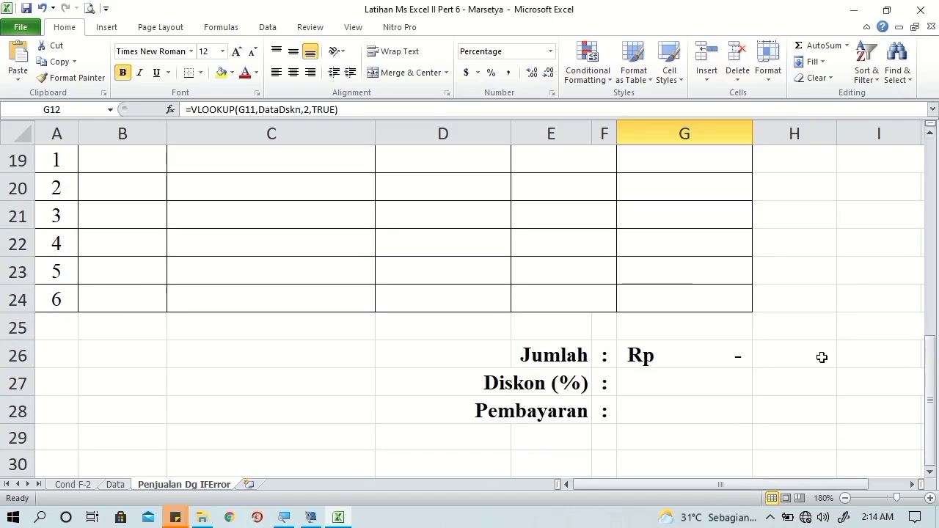
left_click(729, 381)
left_click(491, 73)
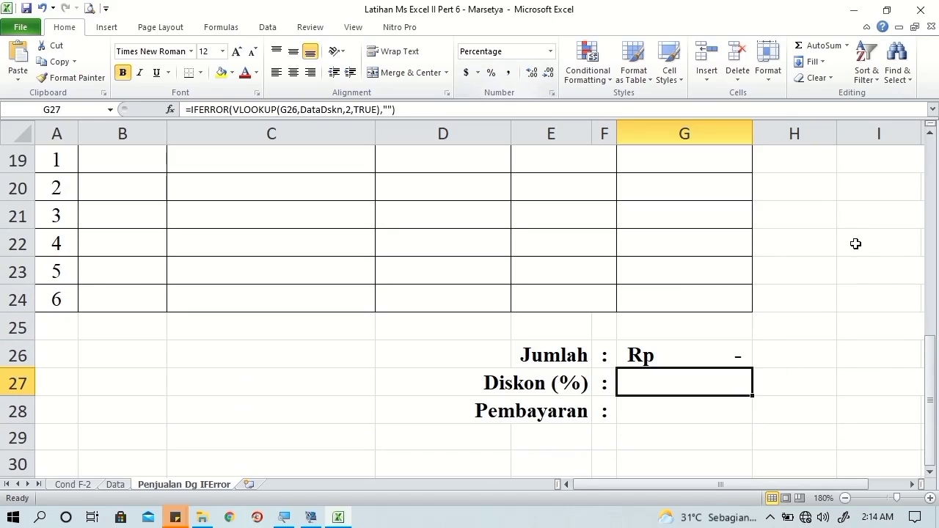
Step: Check the Data sheet's lookup tables, then return to Penjualan Dg IFError
left_click_drag(931, 367, 931, 191)
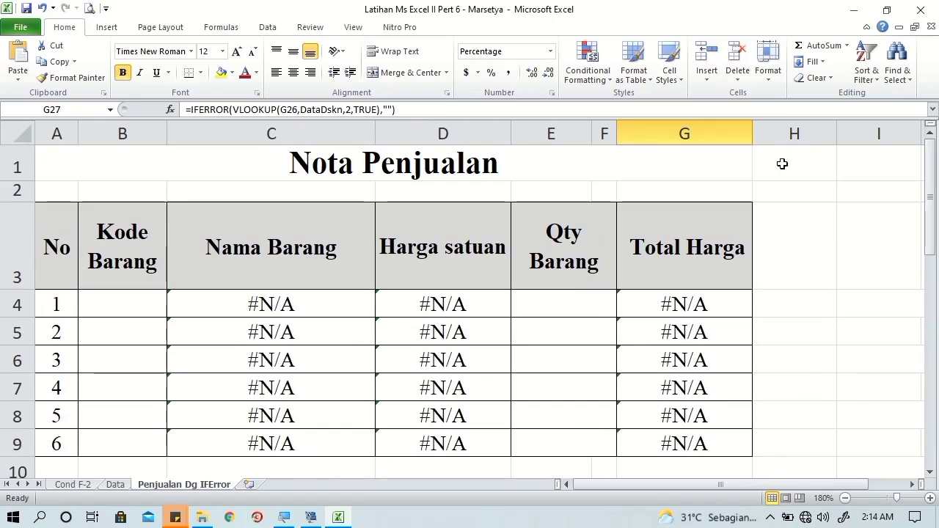
left_click(118, 485)
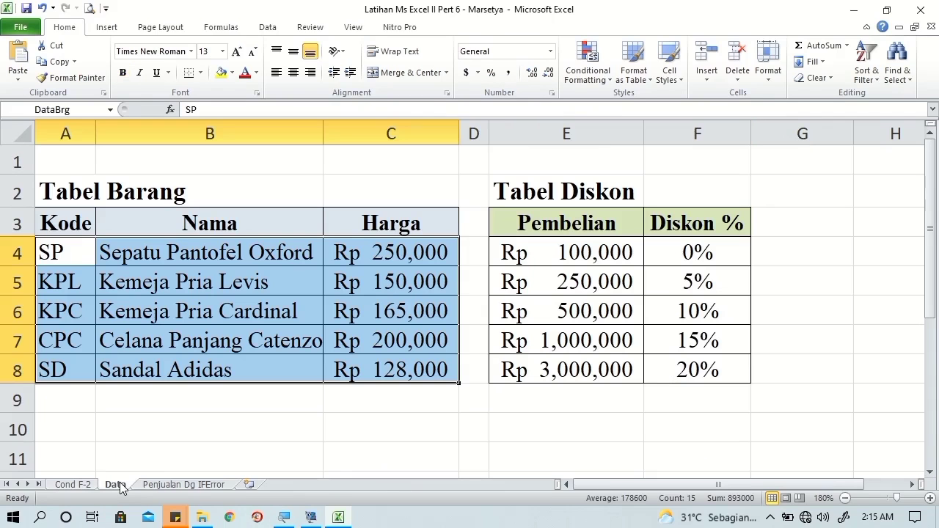
left_click(68, 259)
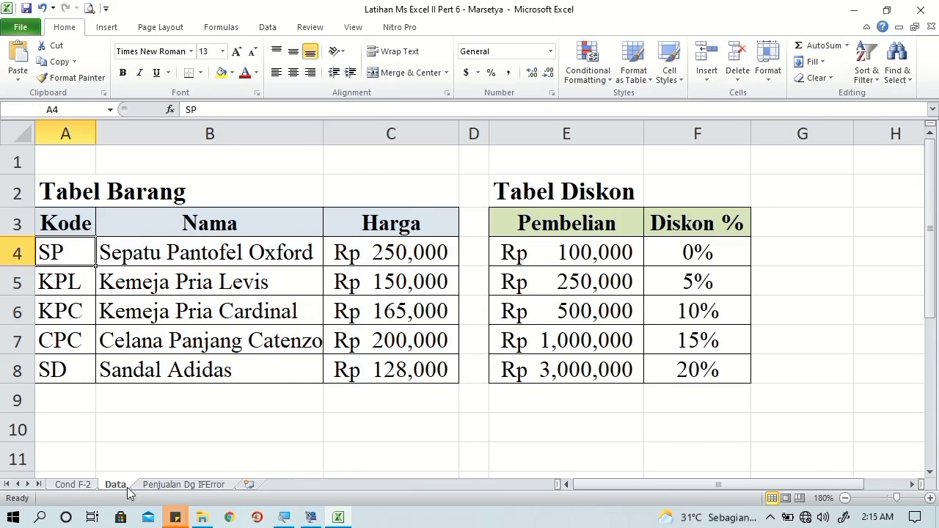
left_click(152, 485)
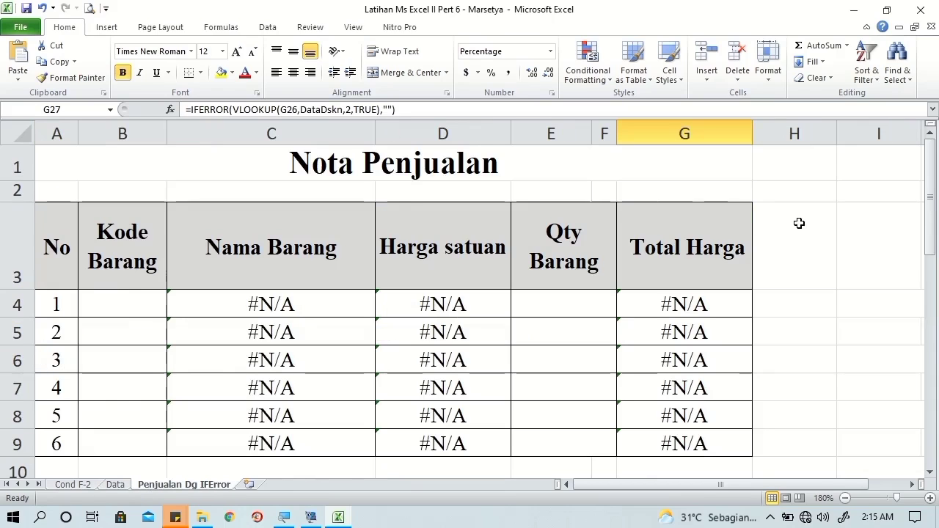
Step: Enter item code cpc in B4 and quantity 2 in E4
left_click(154, 299)
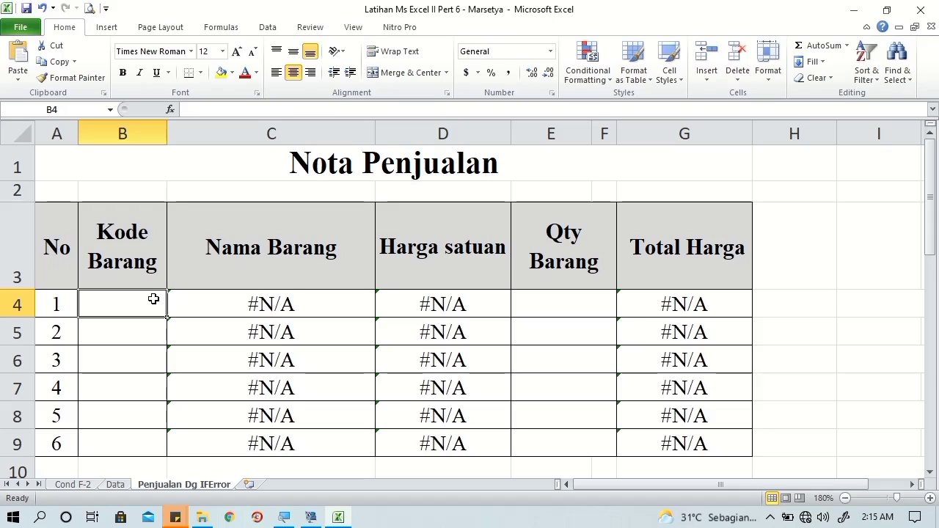
type("cpc")
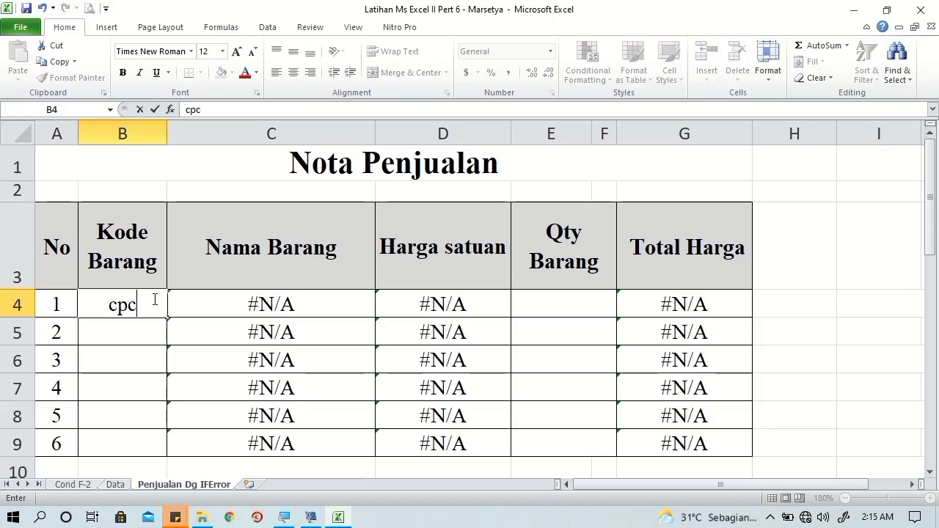
key("Tab")
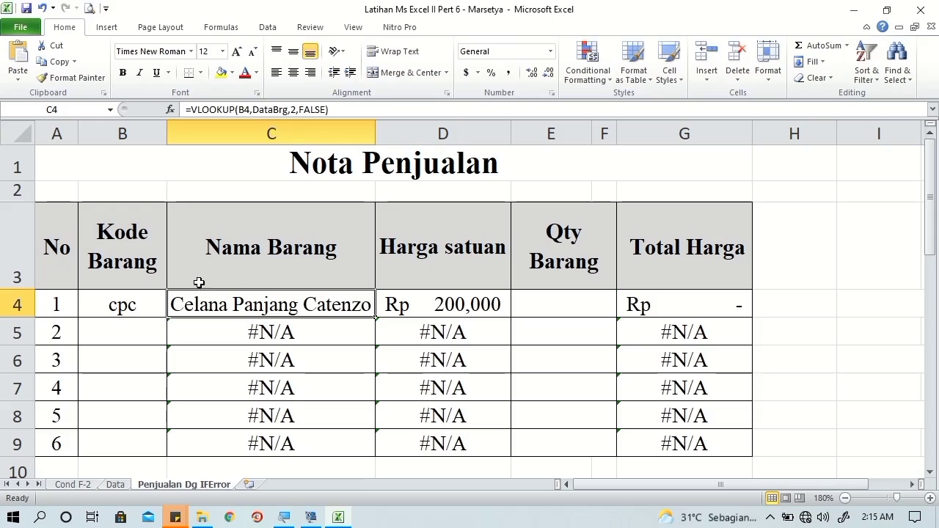
left_click(555, 295)
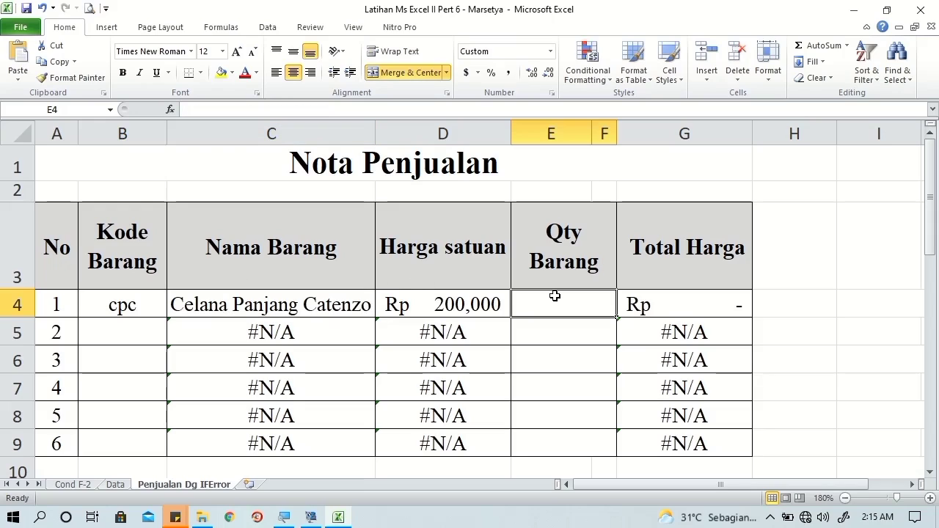
type("2")
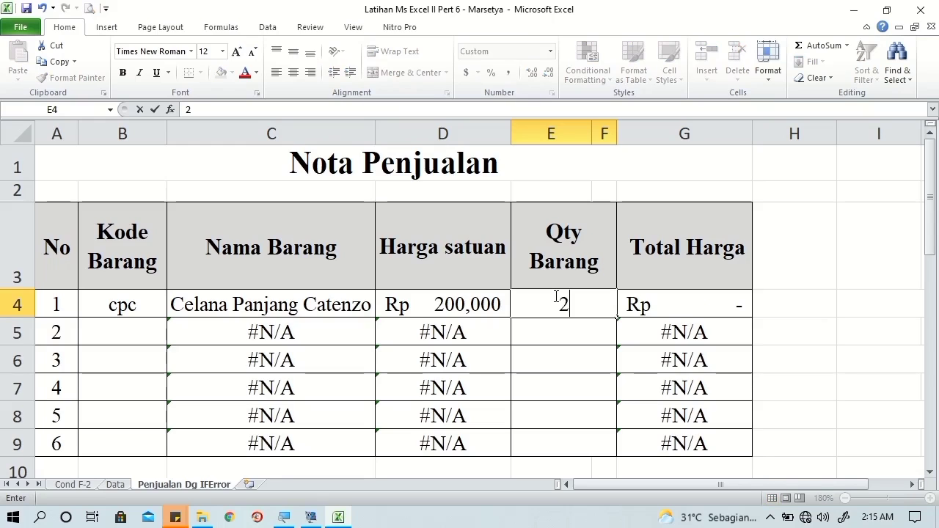
key("Tab")
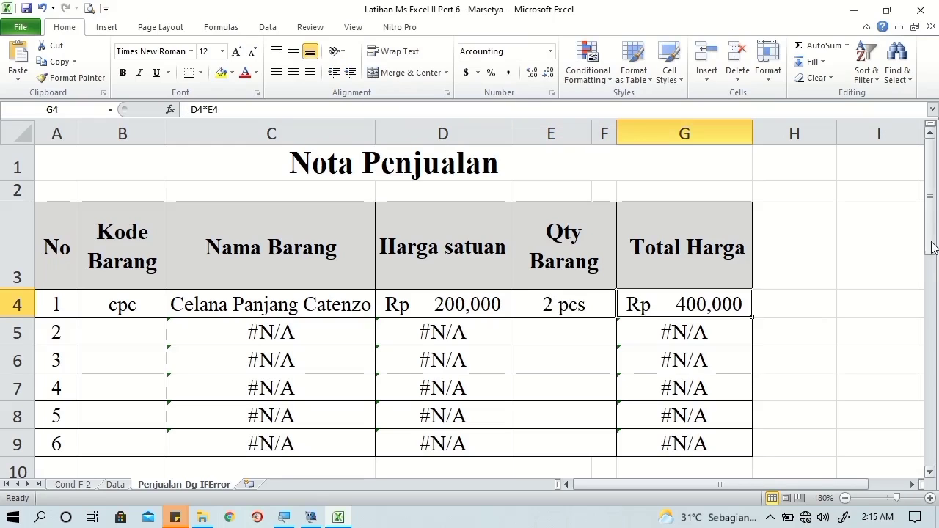
left_click_drag(934, 245, 934, 283)
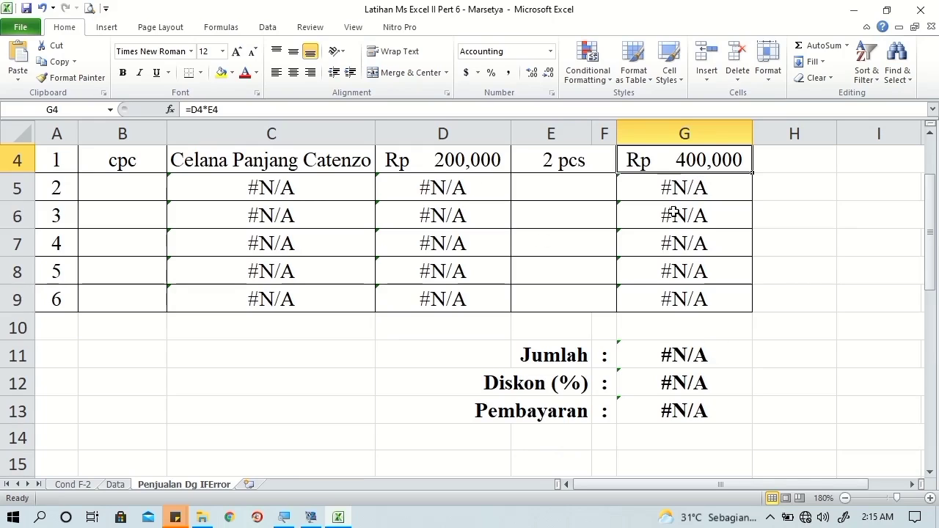
Step: Enter item code cpc in B19 and quantity 2 in E19
left_click_drag(931, 261, 932, 326)
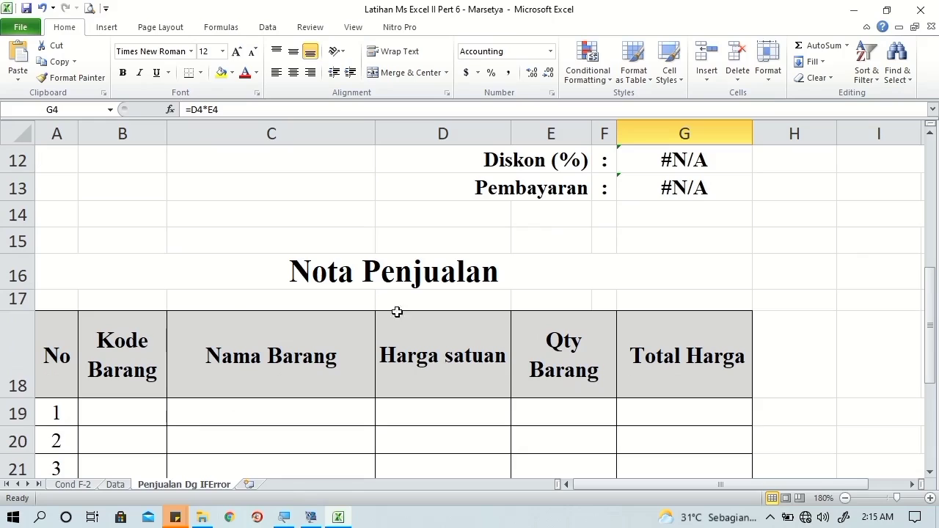
left_click_drag(932, 299, 932, 307)
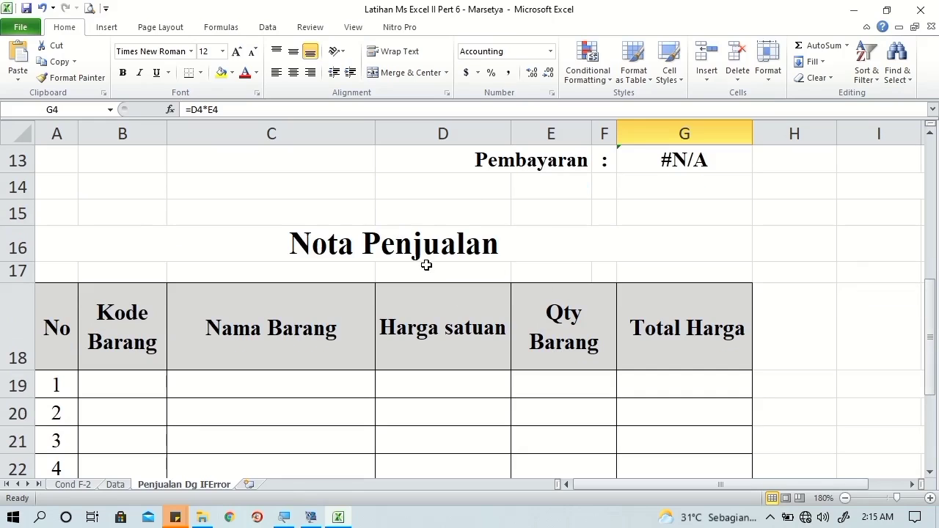
left_click(119, 390)
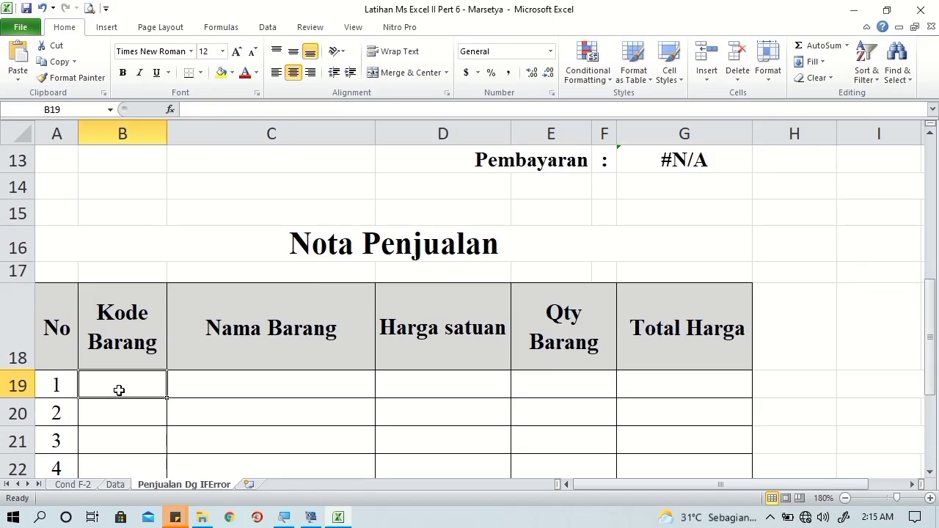
type("cp")
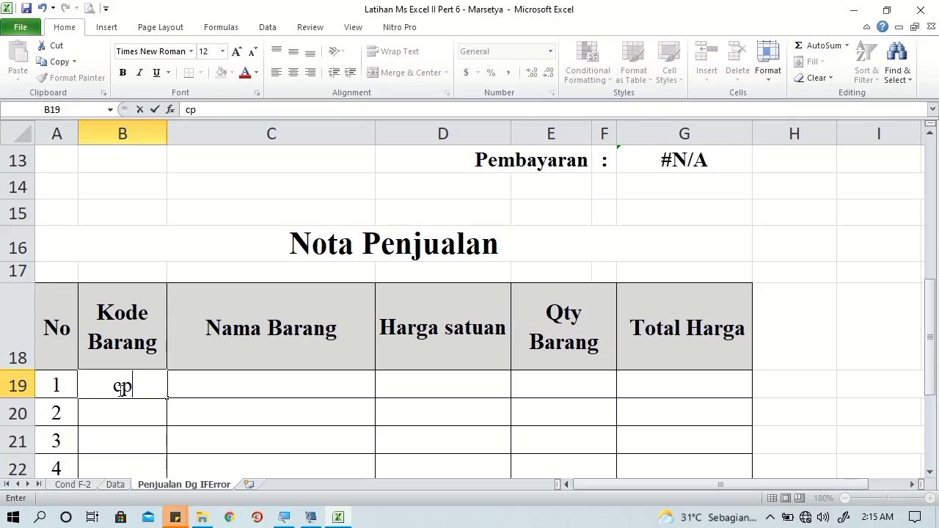
type("c")
key("Tab")
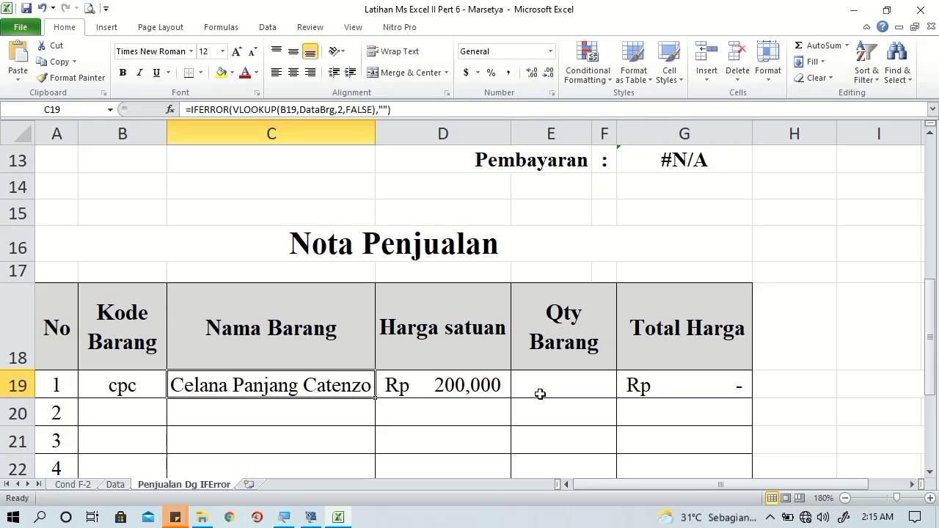
left_click(547, 386)
type("2")
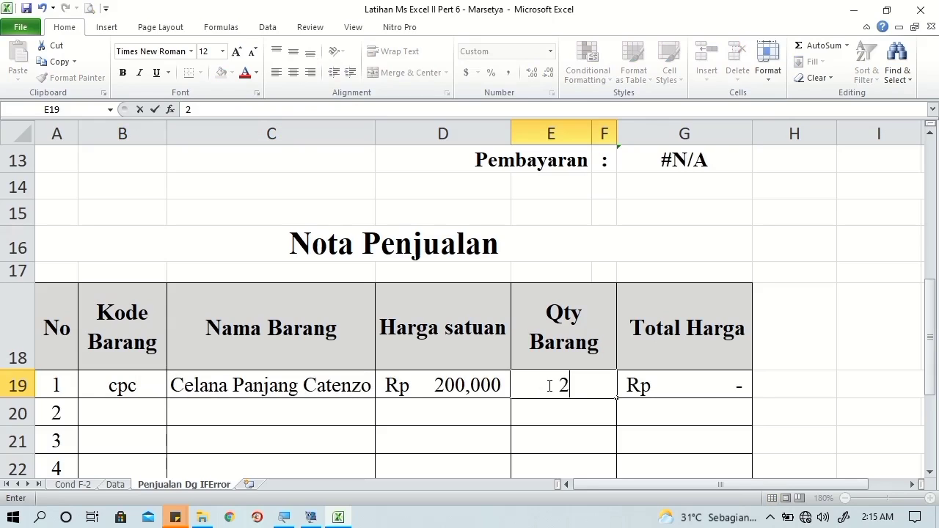
key("Tab")
Step: Verify Jumlah Rp 400,000, 5% discount and Pembayaran Rp 380,000, glancing at the Data sheet
left_click_drag(931, 328, 931, 339)
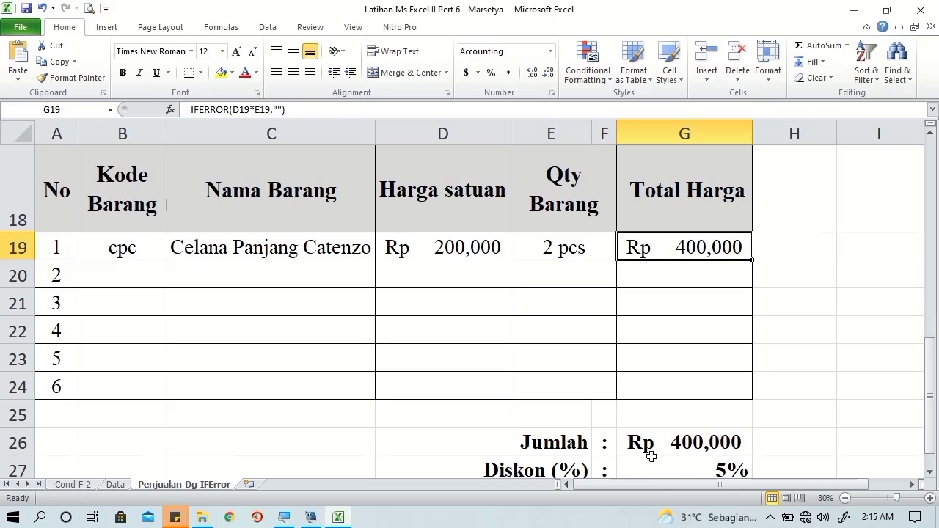
left_click(685, 438)
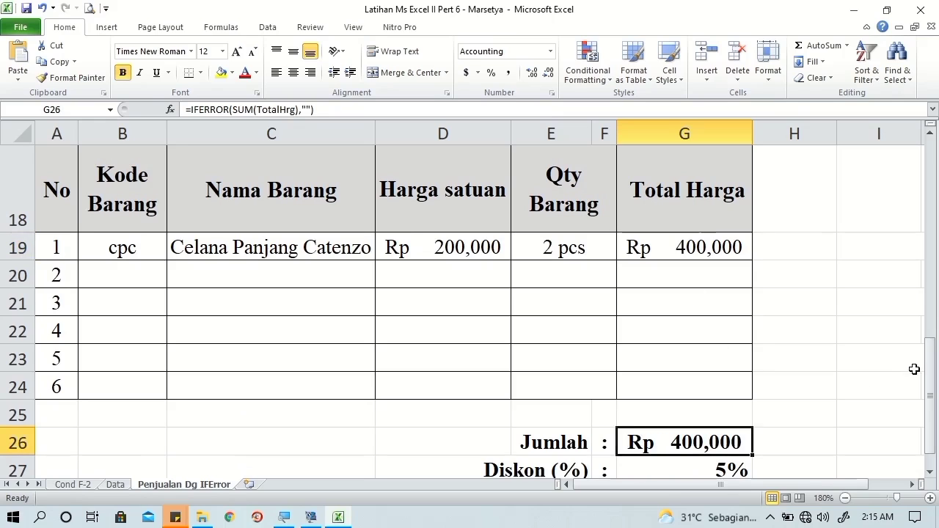
left_click_drag(930, 370, 930, 381)
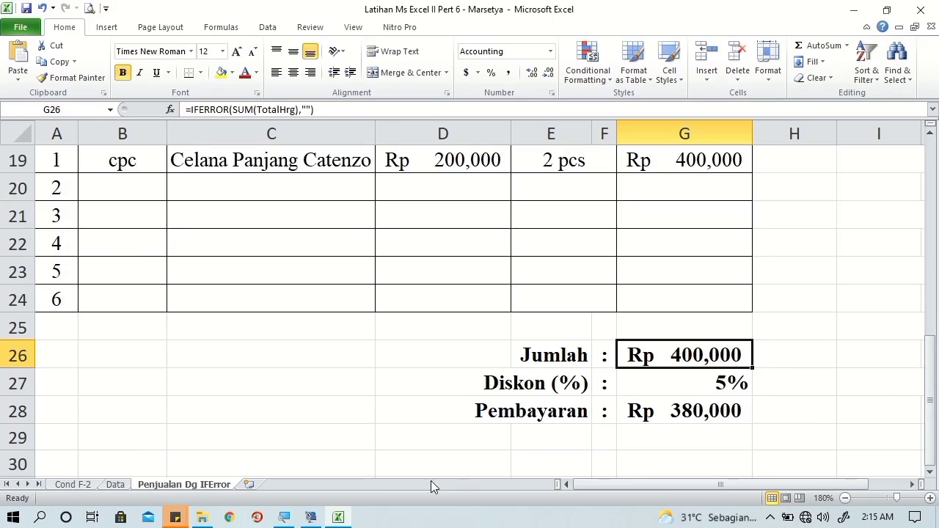
left_click(116, 485)
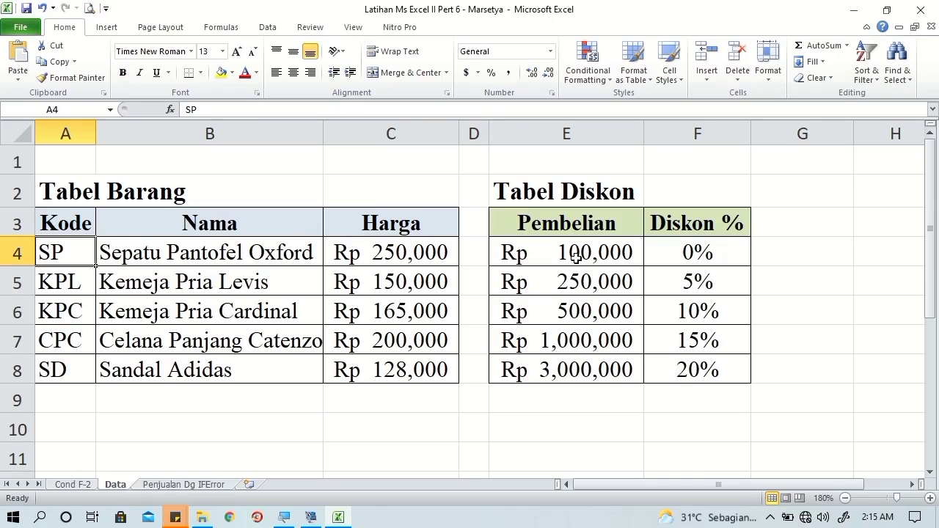
left_click(210, 486)
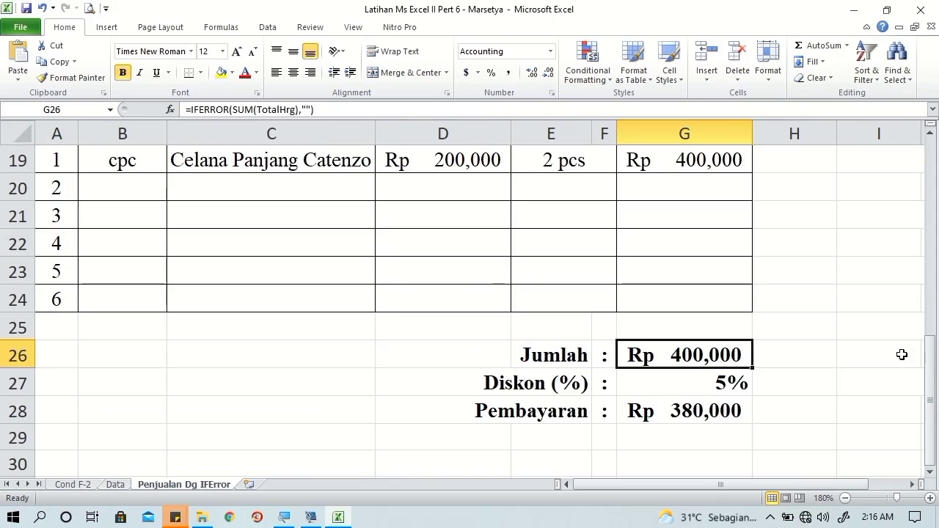
left_click_drag(930, 368, 931, 176)
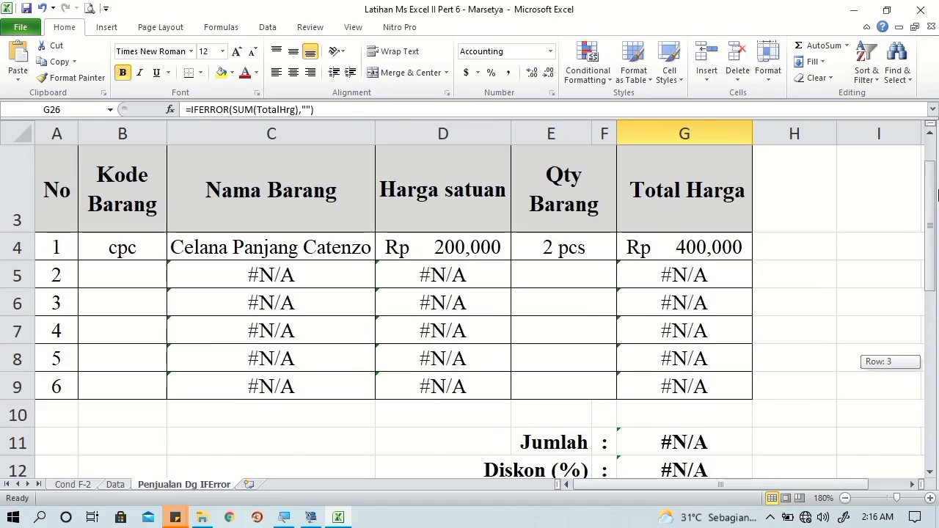
Step: Enter item code kpl with quantity 1 for item 2 (Kemeja Pria Levis)
left_click(113, 281)
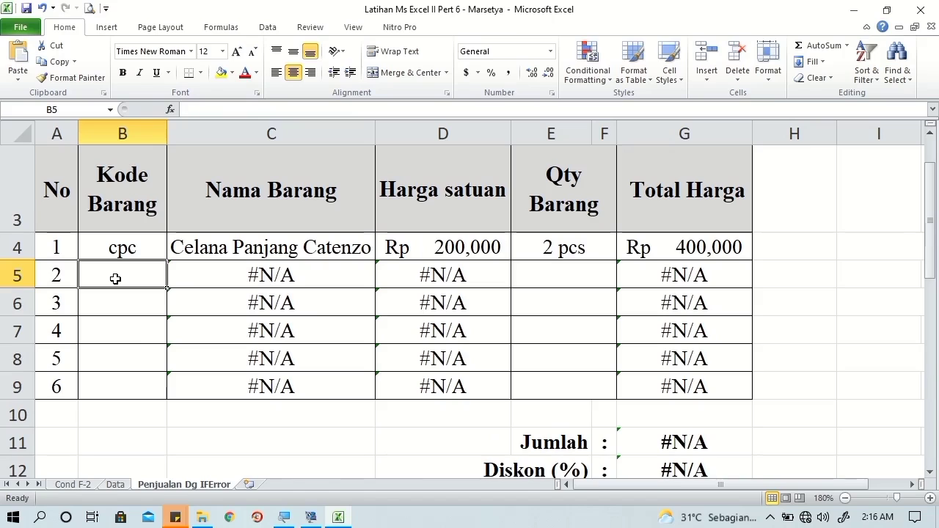
type("kp;")
key("BackSpace")
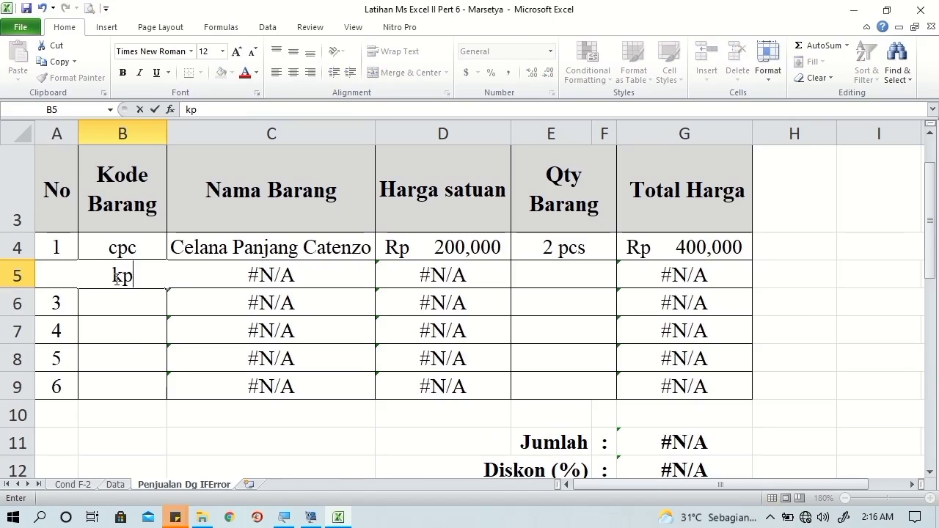
type("l")
key("Tab")
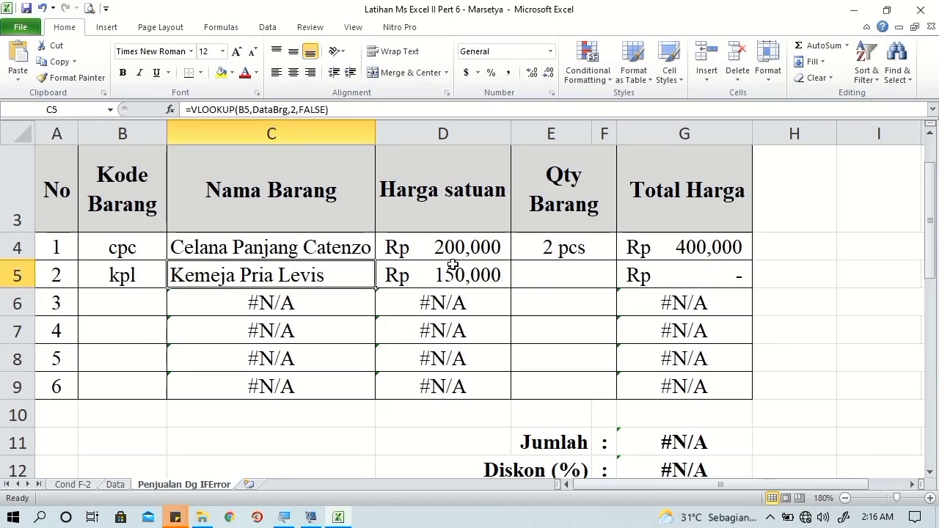
left_click(545, 276)
type("1")
key("Tab")
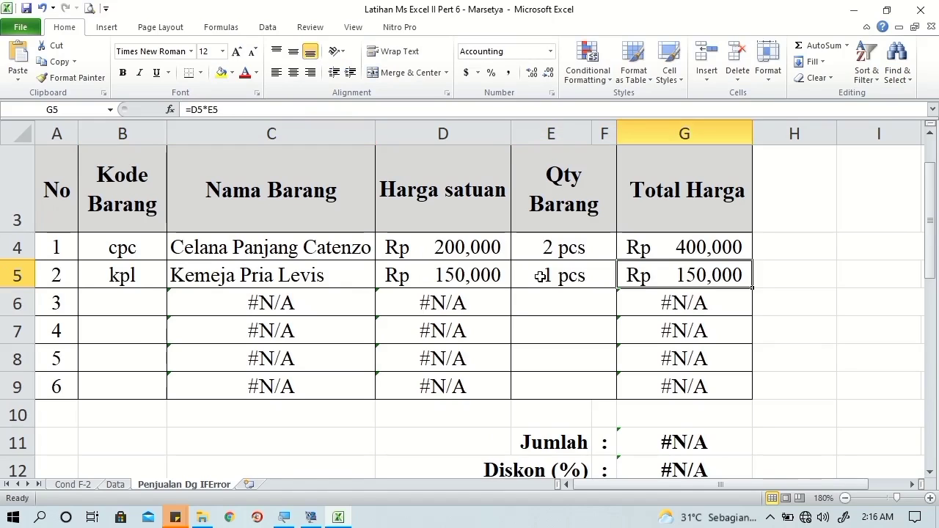
Step: Enter code sp with quantity 2 in row 6 (Sepatu Pantofel Oxford)
left_click(149, 302)
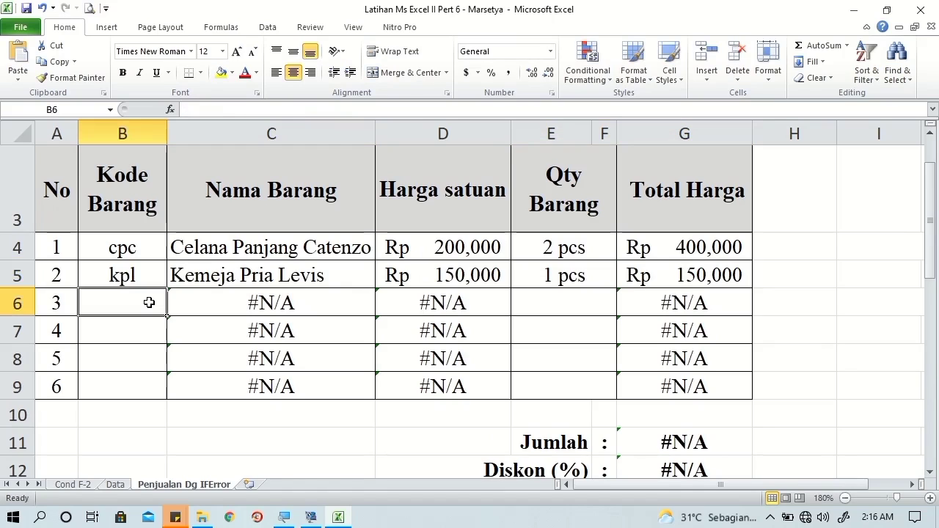
type("s")
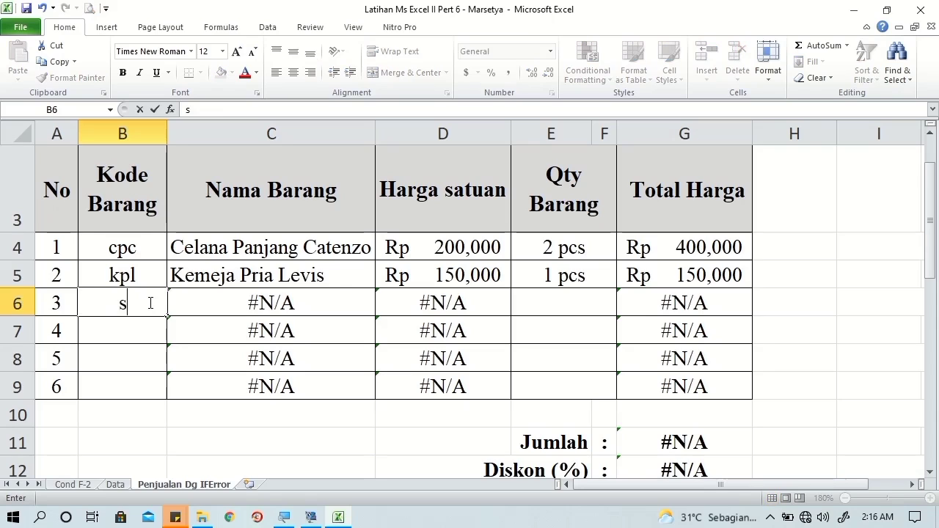
type("p")
key("Tab")
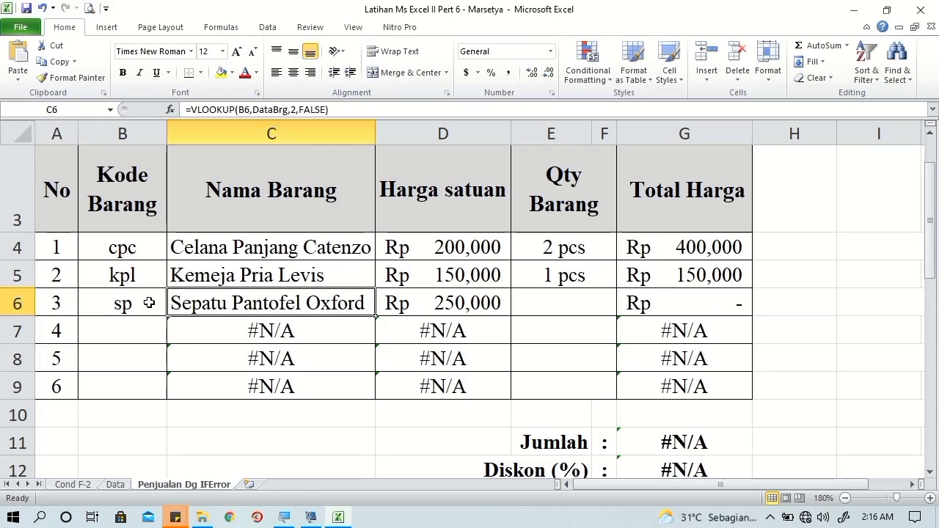
key("Tab")
key("Tab")
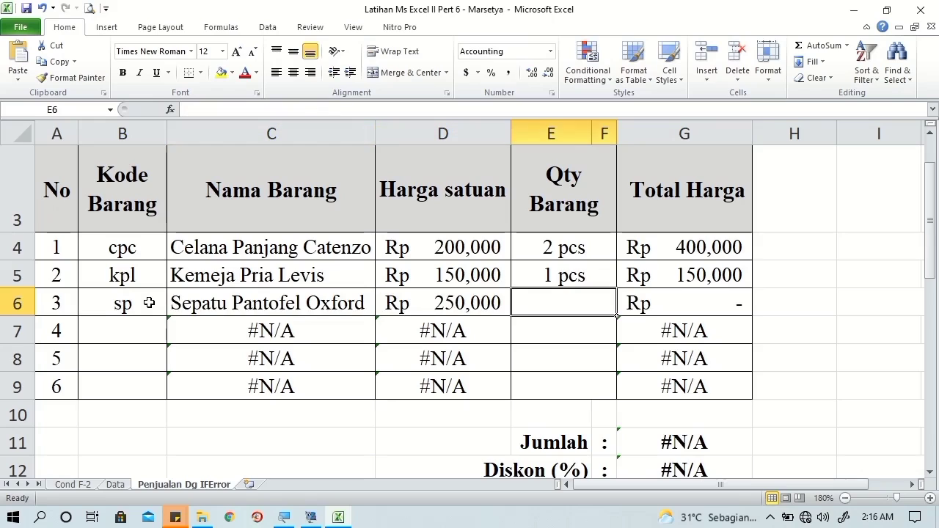
type("2")
key("Tab")
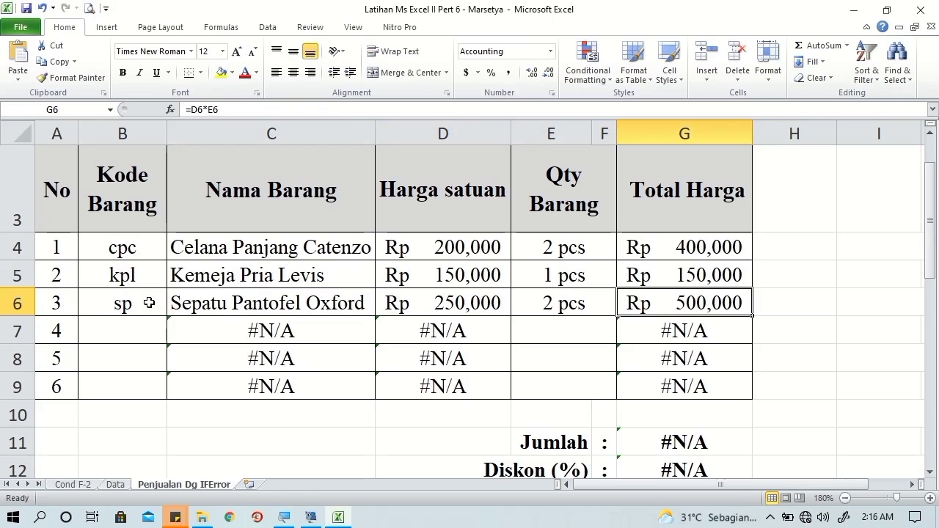
key("Down")
Step: Enter code kpc with quantity 2 in row 7
key("Left")
key("Left")
key("Left")
key("Left")
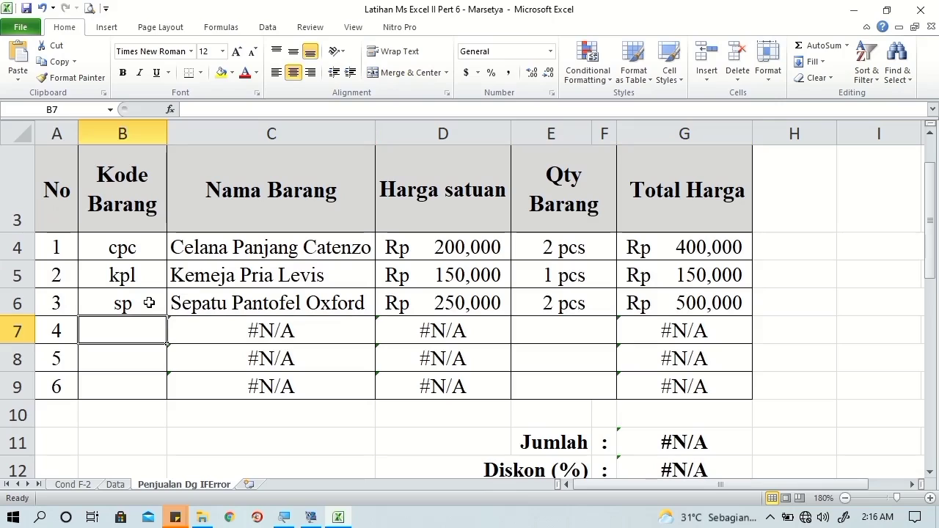
type("kp")
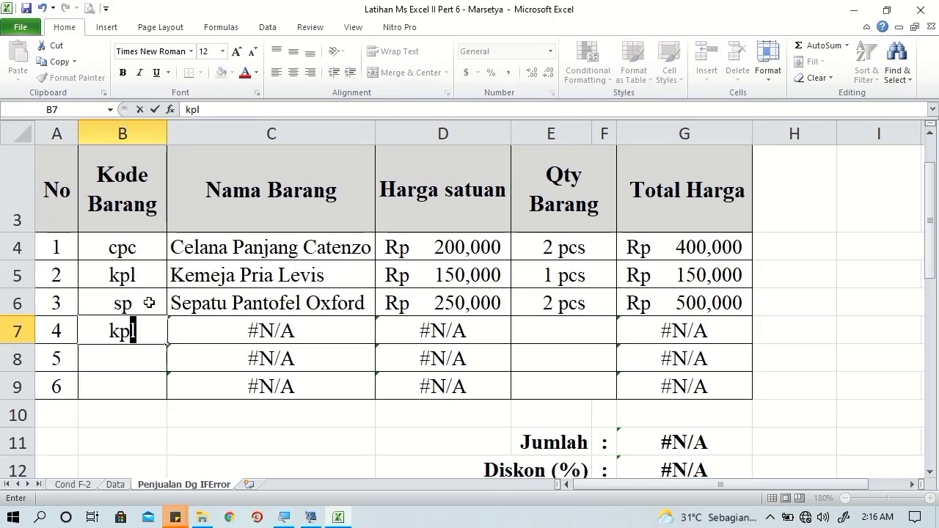
type("c")
key("Tab")
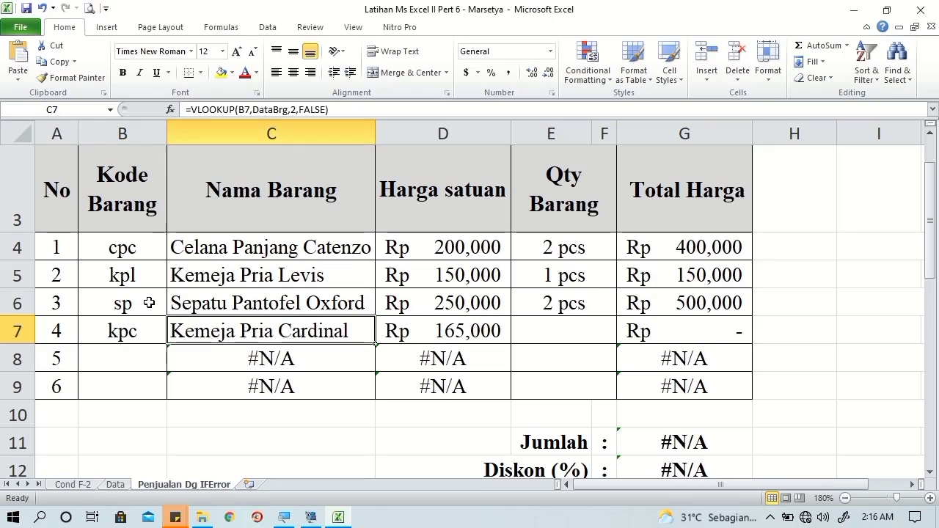
key("Tab")
key("Tab")
type("2")
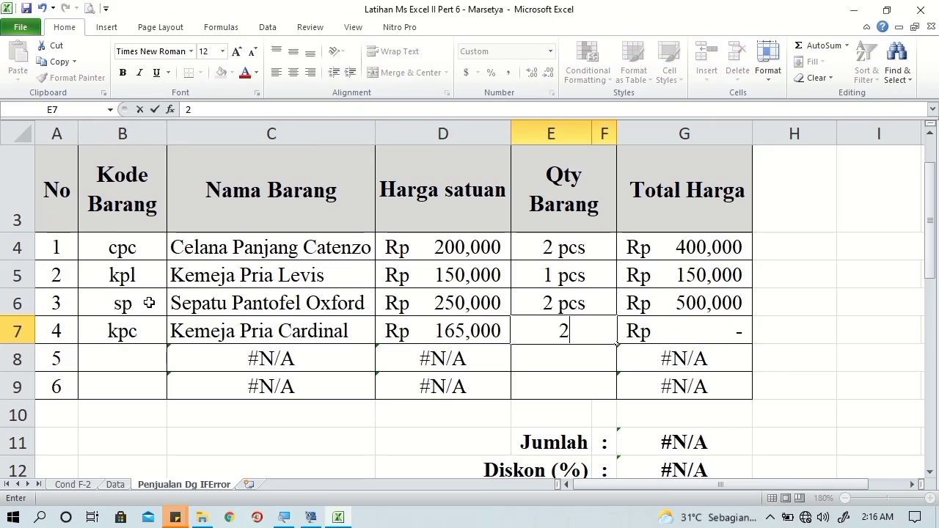
key("Tab")
key("Down")
Step: Enter codes sd and cpc, each with quantity 2, in rows 8 and 9
key("Left")
key("Left")
key("Left")
key("Left")
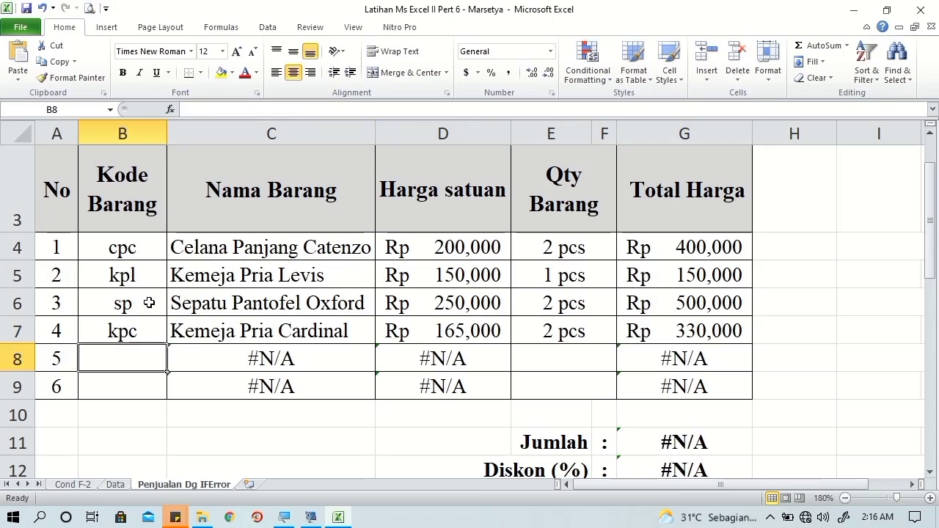
type("sd")
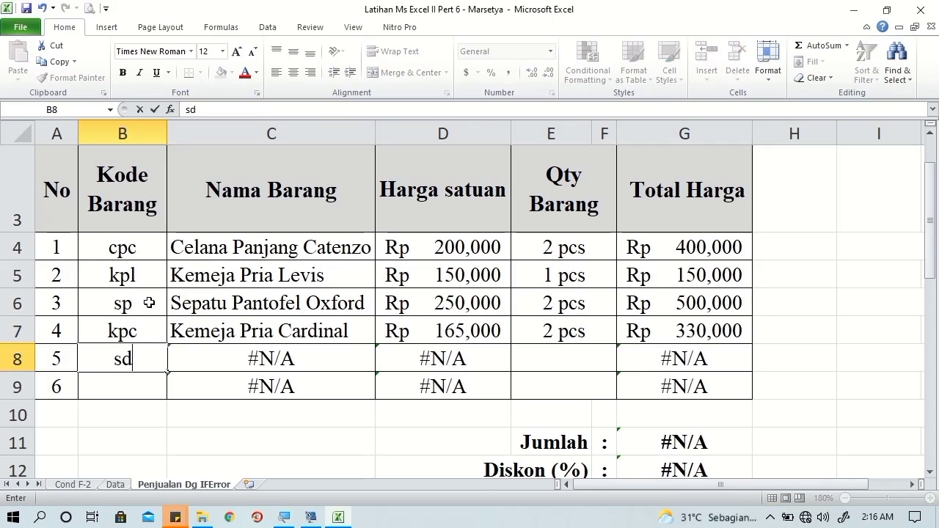
key("Tab")
key("Tab")
key("Tab")
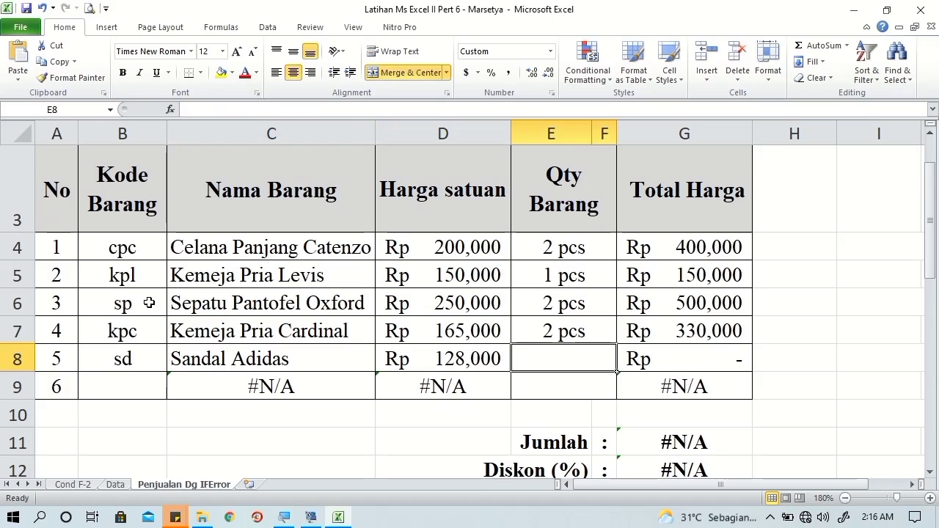
type("2")
key("Tab")
key("Down")
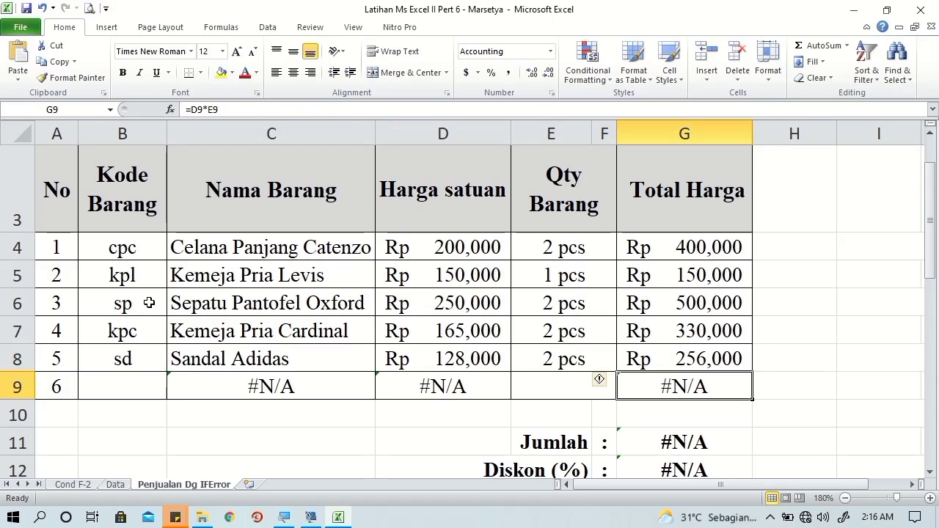
key("Left")
key("Left")
key("Left")
key("Left")
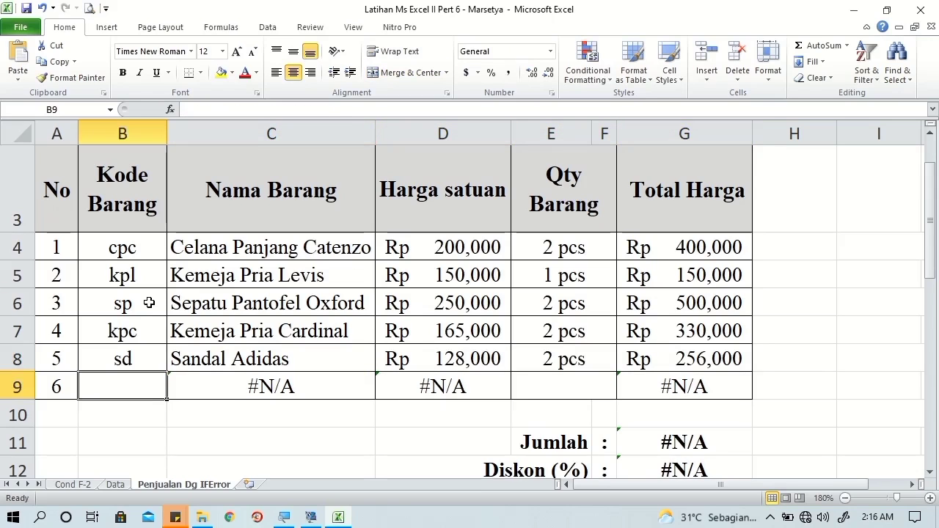
type("c")
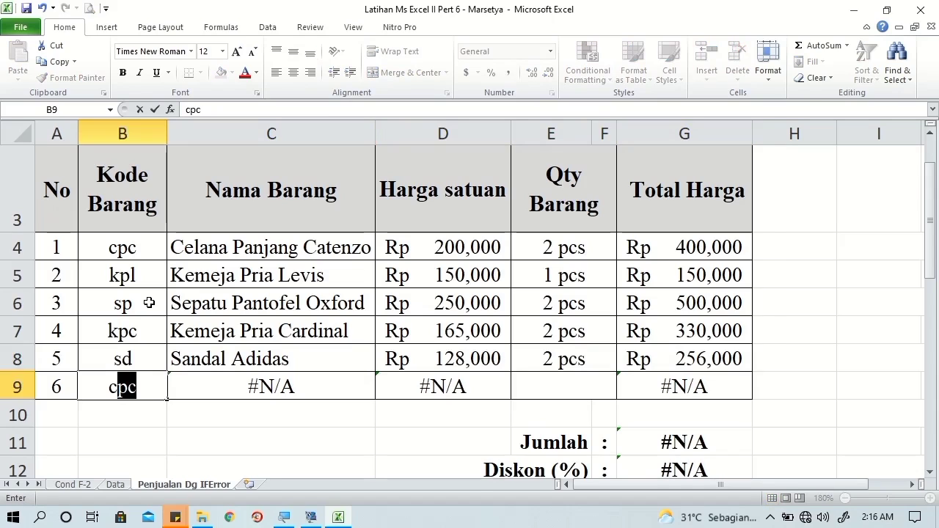
key("Tab")
key("Tab")
key("Tab")
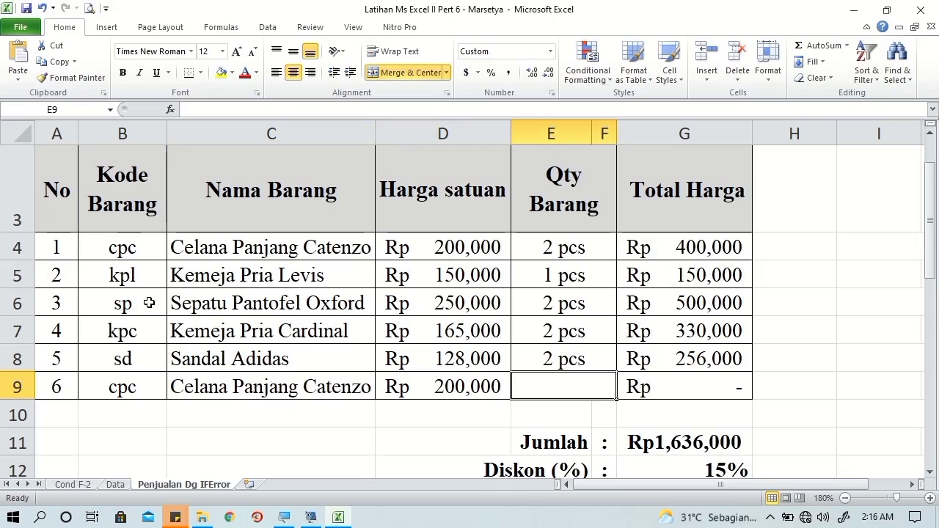
type("2")
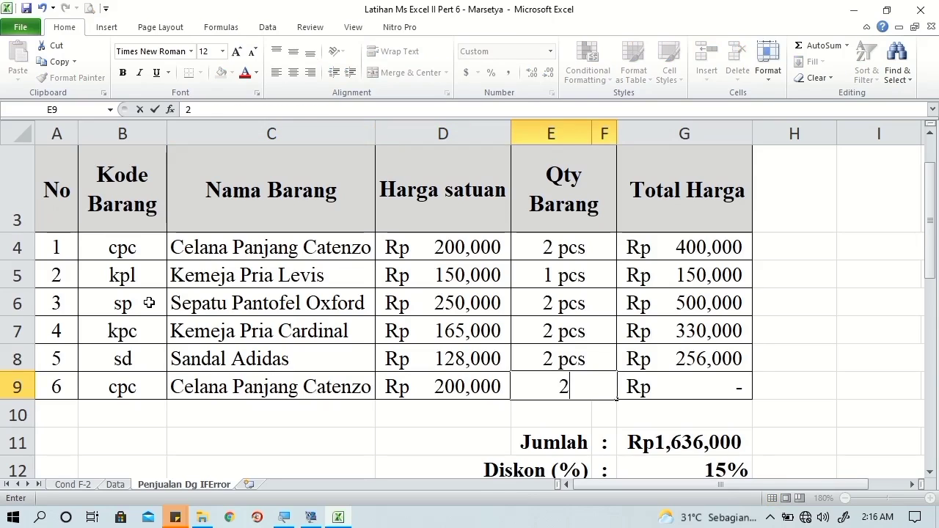
key("Tab")
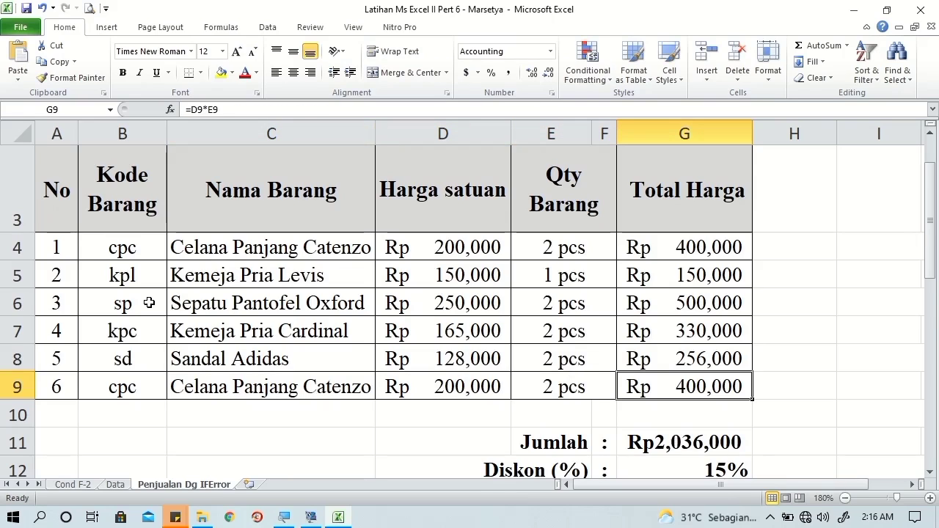
Step: Scroll down to the second Nota Penjualan table and select item 1's code cell
left_click_drag(931, 222, 930, 195)
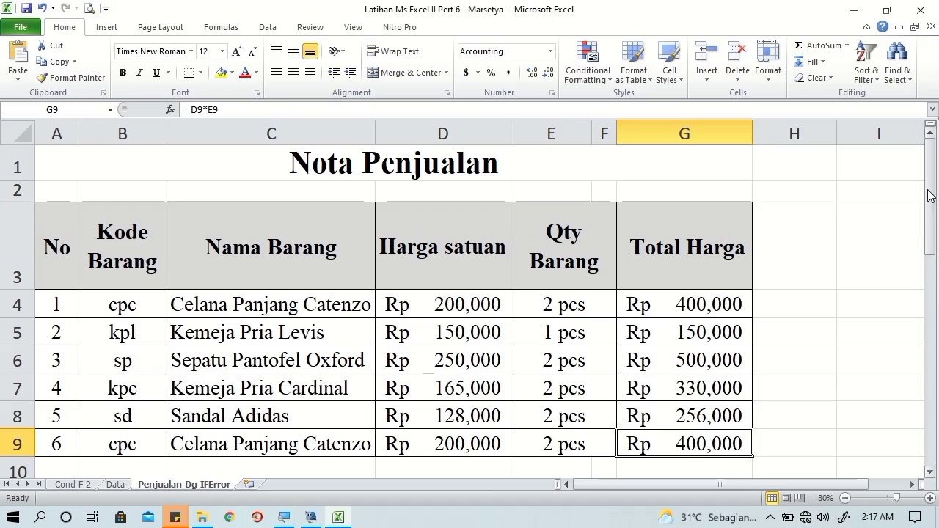
left_click_drag(935, 234, 931, 293)
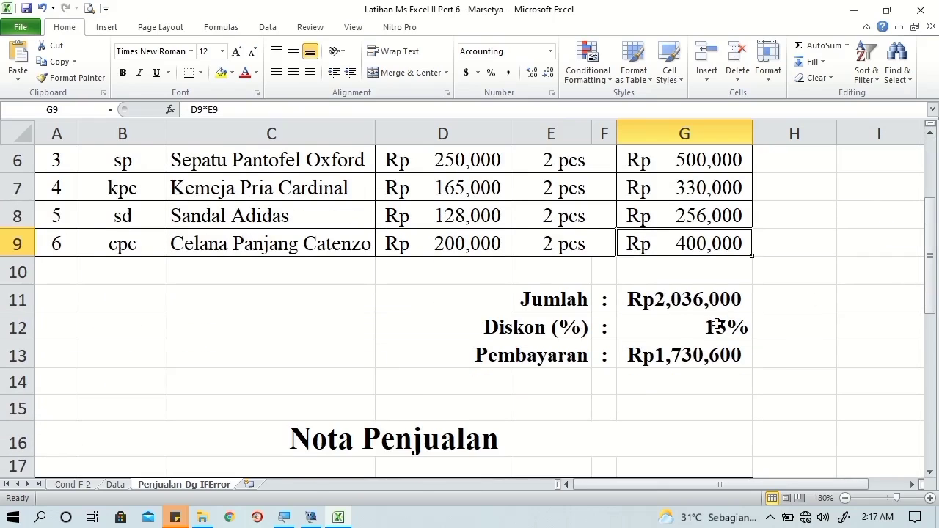
left_click_drag(934, 298, 934, 365)
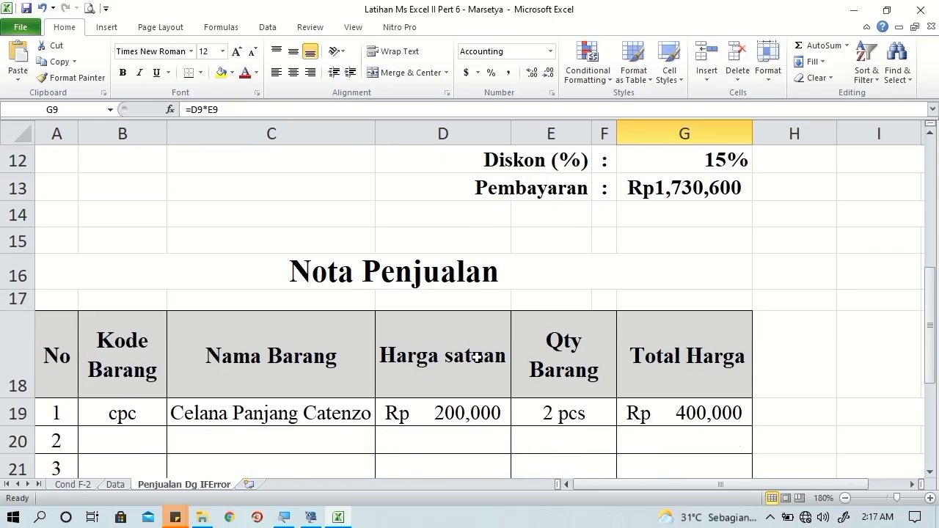
left_click(140, 416)
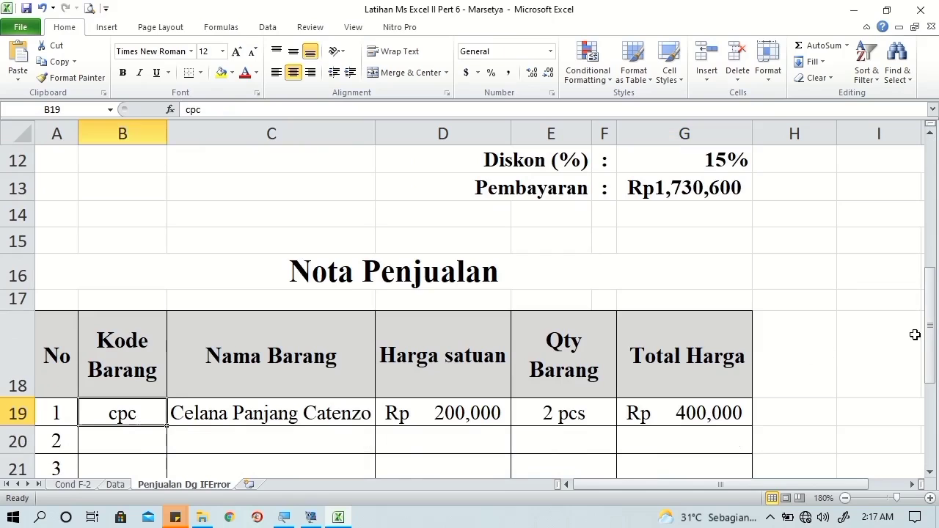
left_click_drag(932, 343, 934, 409)
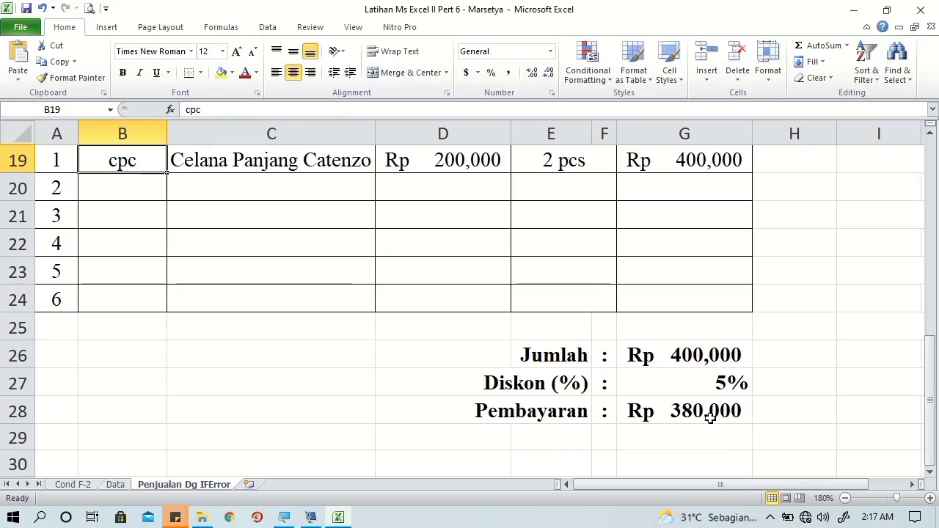
left_click_drag(934, 411, 932, 348)
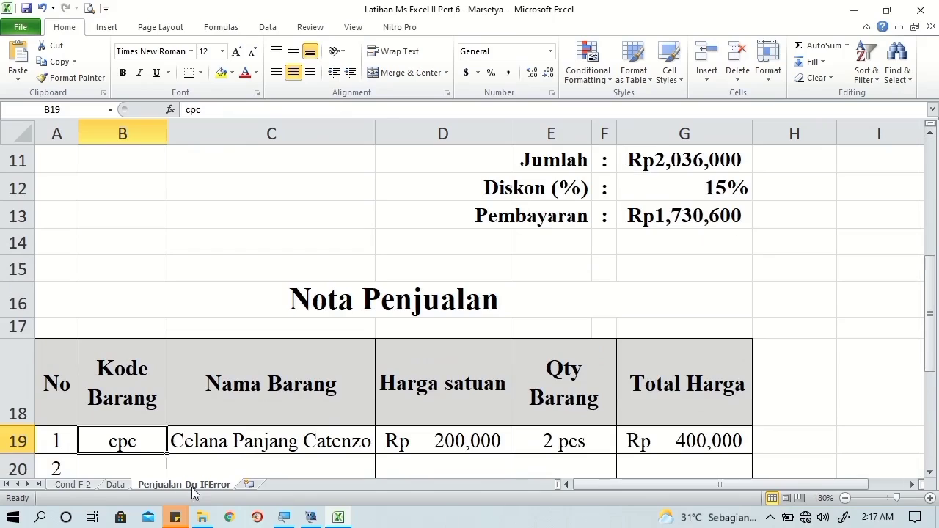
Step: Enter code sd with quantity 4 in row 20, then switch to the Data sheet
left_click(155, 465)
left_click_drag(930, 332, 930, 338)
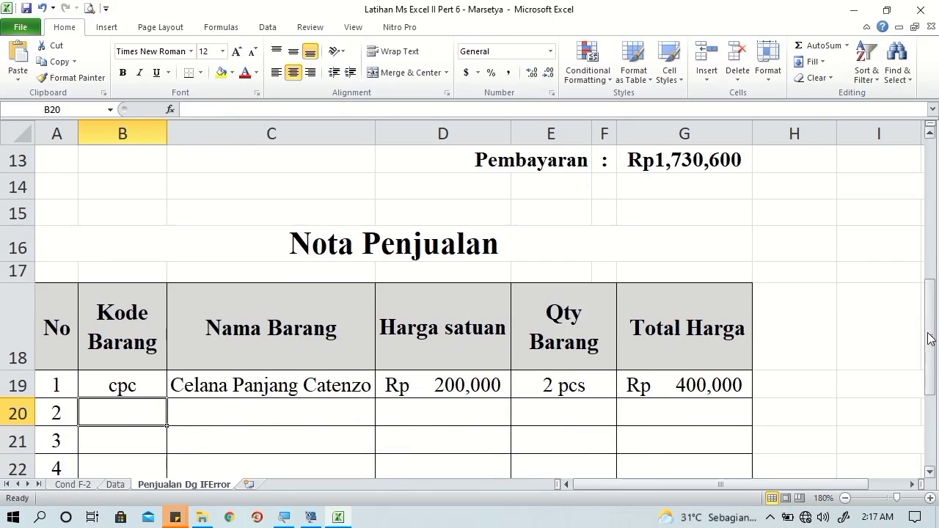
type("sd")
key("Tab")
key("Tab")
key("Tab")
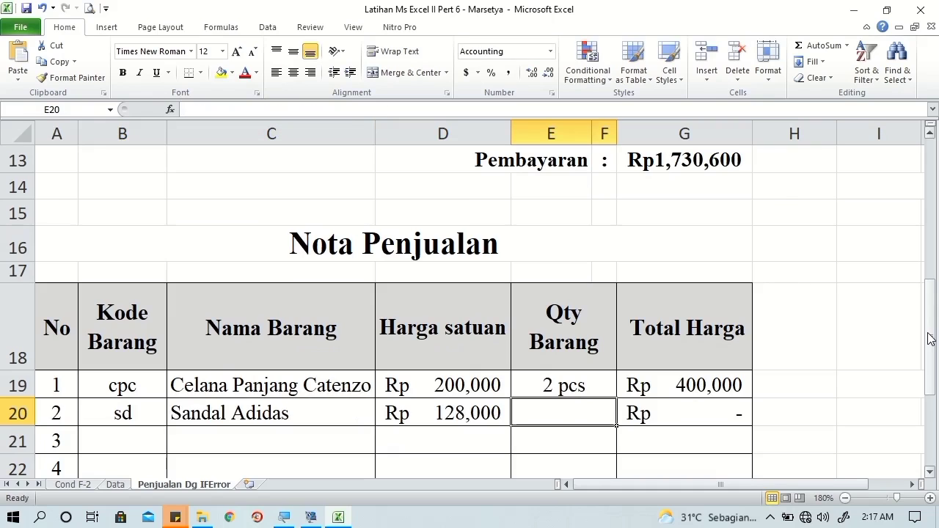
type("4")
key("Tab")
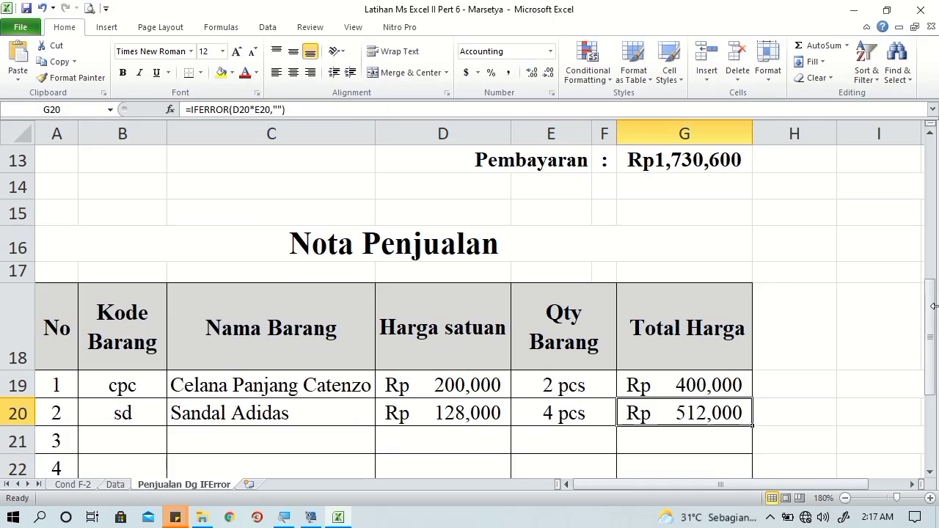
left_click_drag(934, 306, 933, 325)
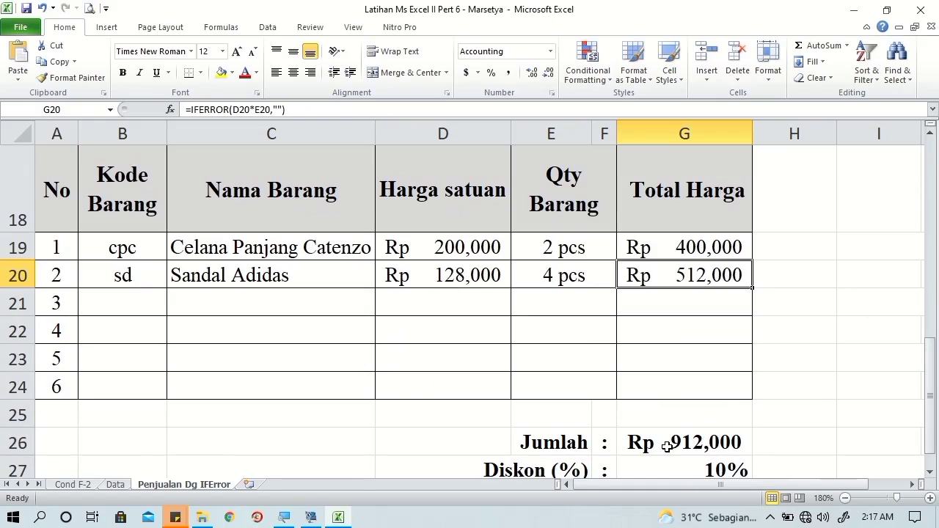
left_click(119, 485)
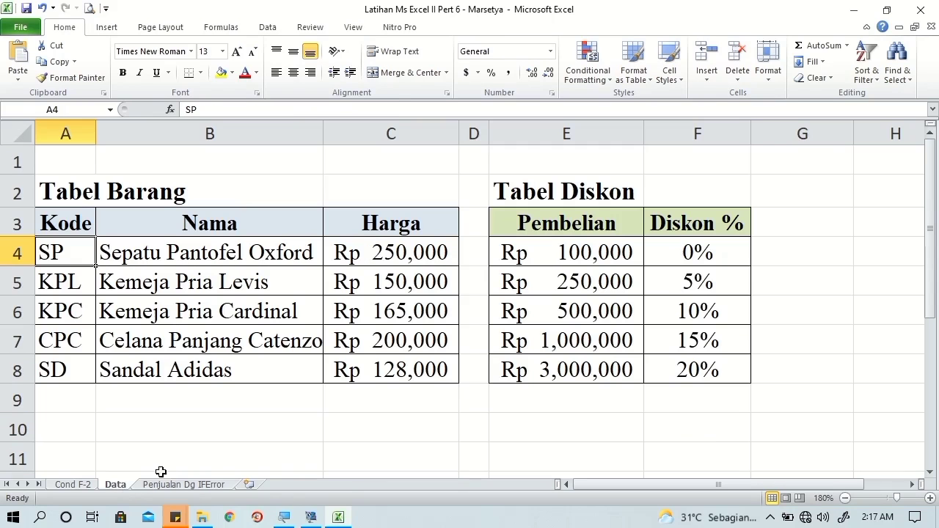
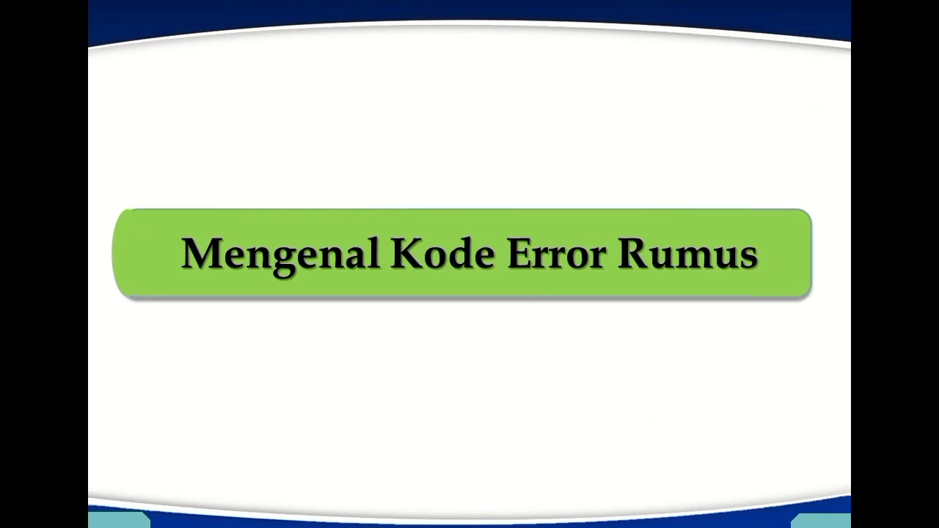
Step: Advance to the Kode Error slide showing the green-triangle #N/A cell example
left_click(932, 300)
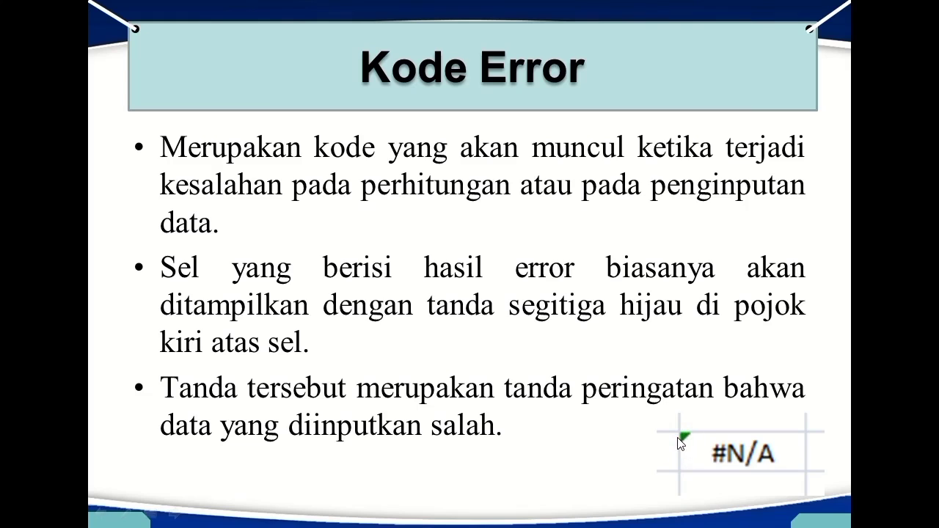
Step: Advance to the slide covering Error in Value, Help on this error and Show Calculation Steps
left_click(681, 442)
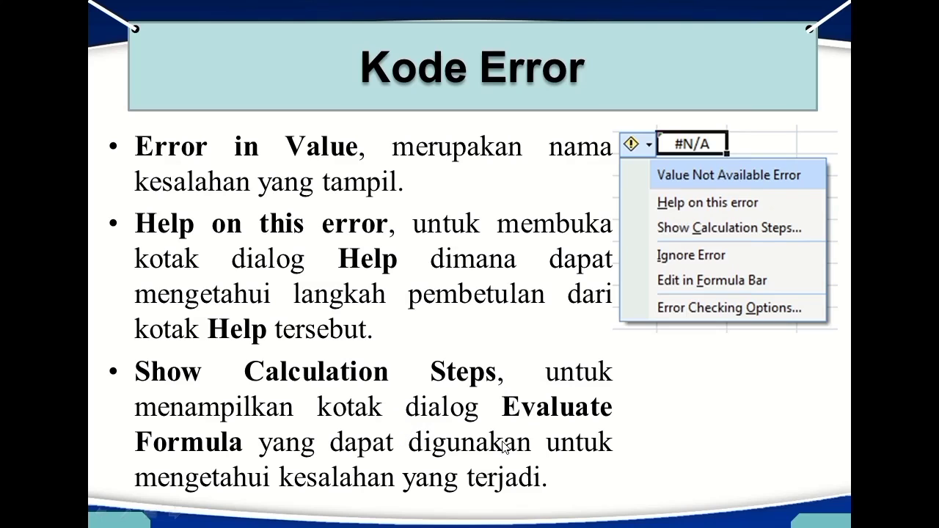
Step: Advance past the Ignore Error slide to the ##### slide showing the column-widening fix
left_click(535, 469)
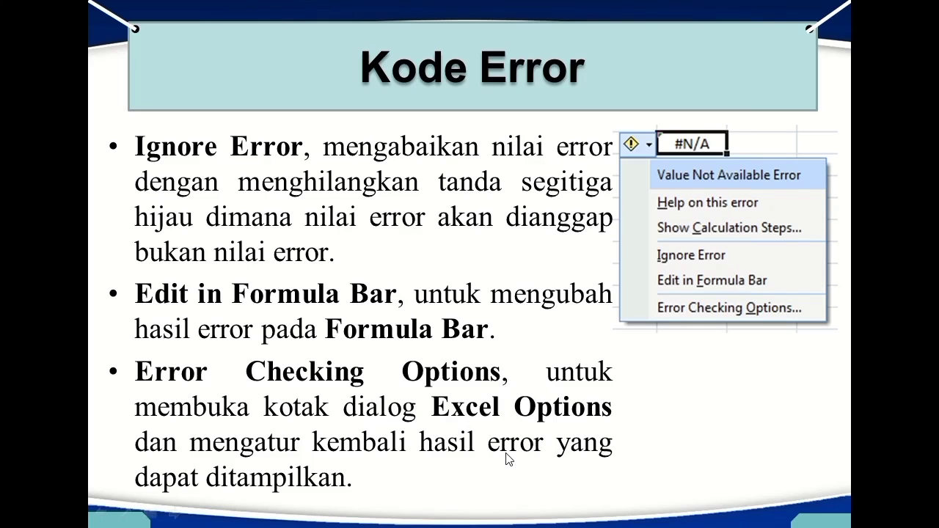
left_click(510, 459)
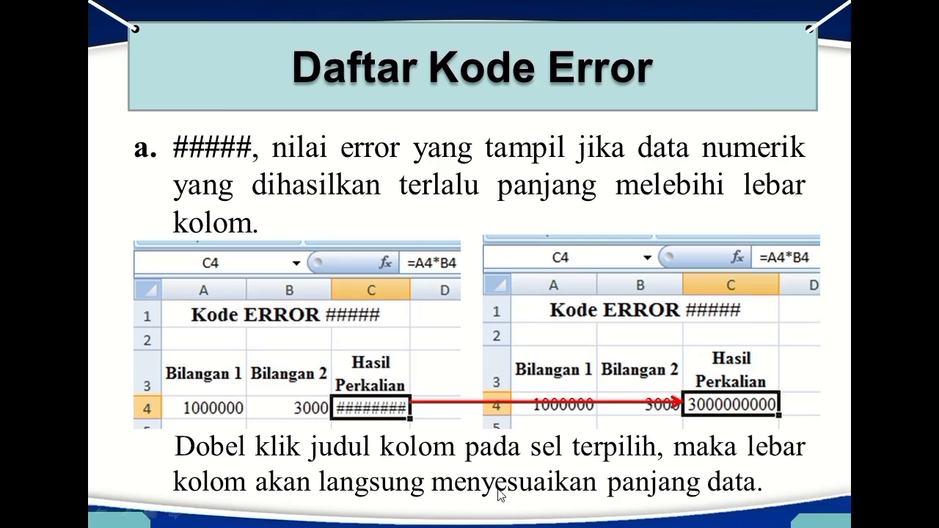
Step: Step through the #DIV/0!, #N/A and #NAME? slides to the #NULL! SUM example
left_click(686, 484)
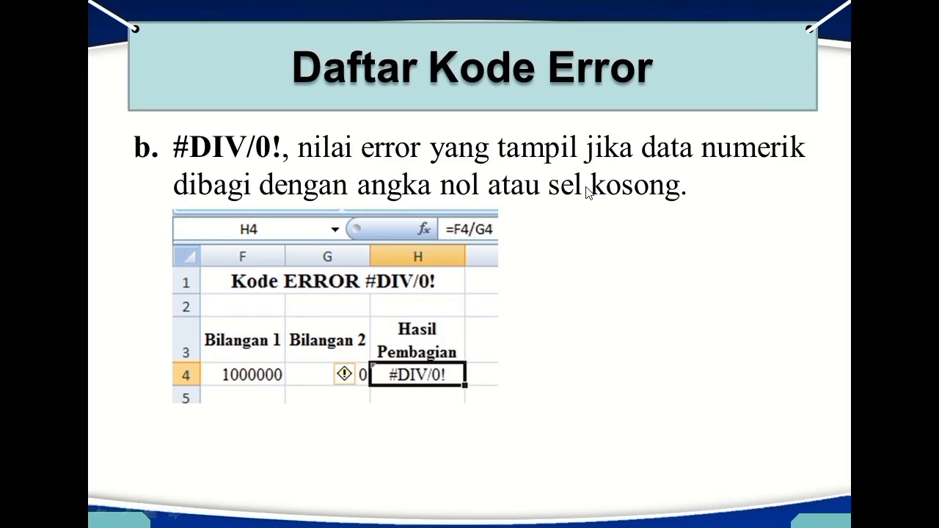
left_click(411, 439)
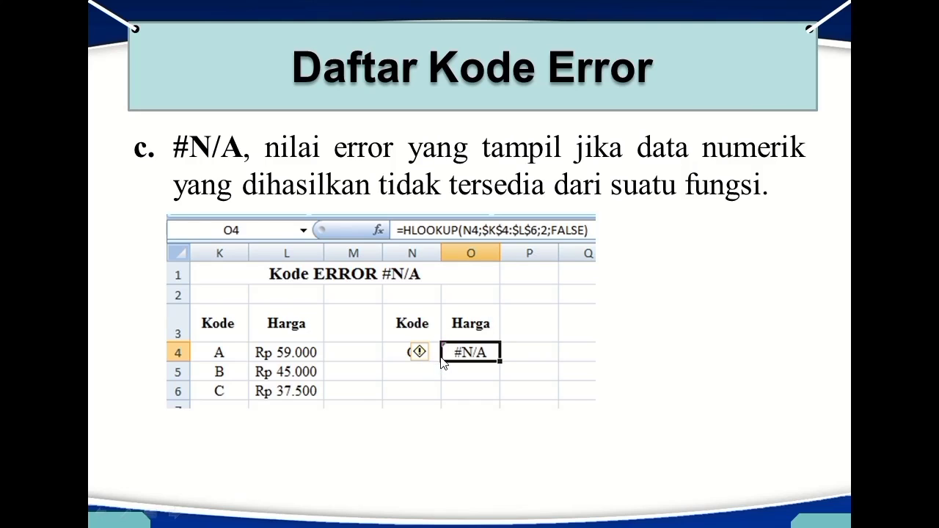
left_click(484, 440)
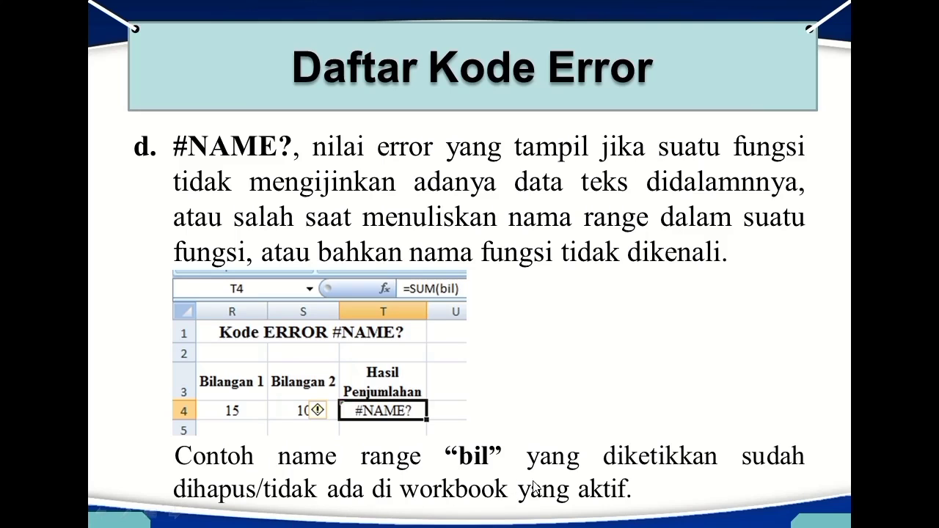
left_click(555, 382)
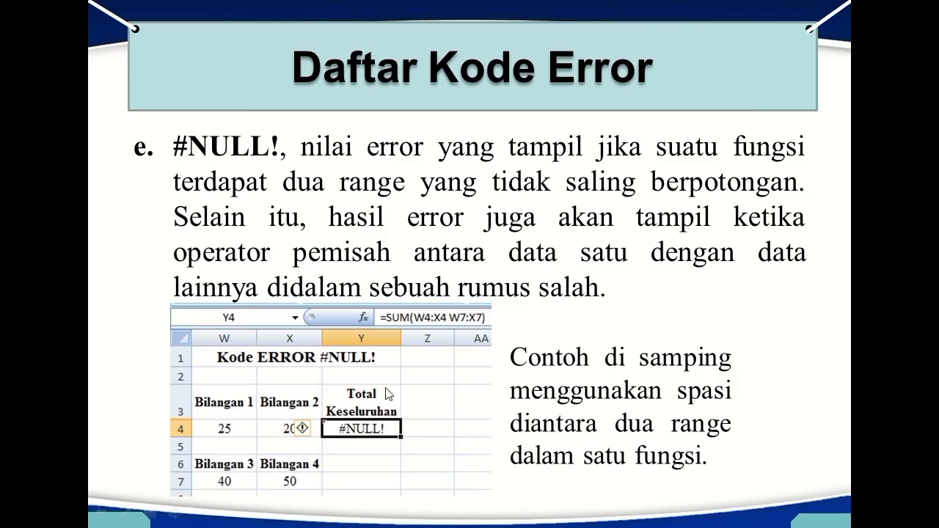
Step: Advance through the #NUM!, #REF! and #VALUE! slides and end the slide show
left_click(435, 408)
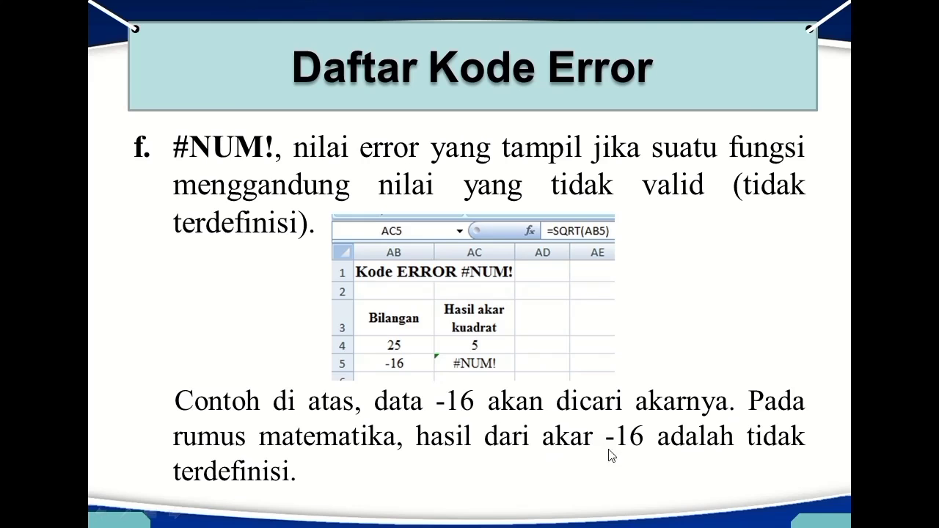
left_click(329, 478)
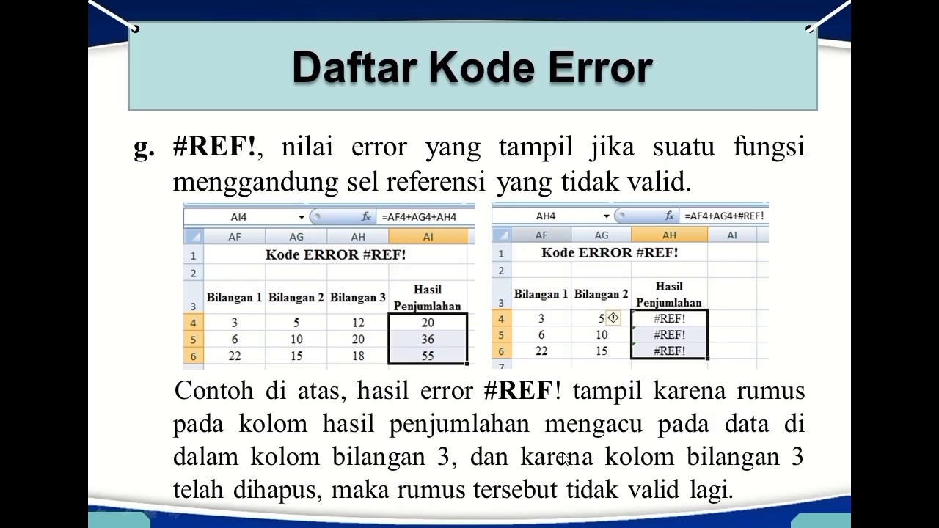
left_click(637, 481)
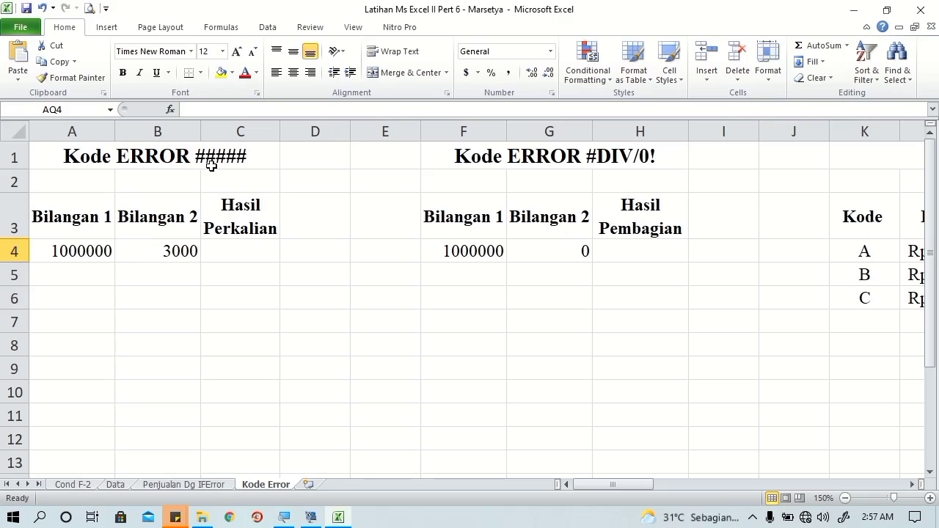
left_click(235, 245)
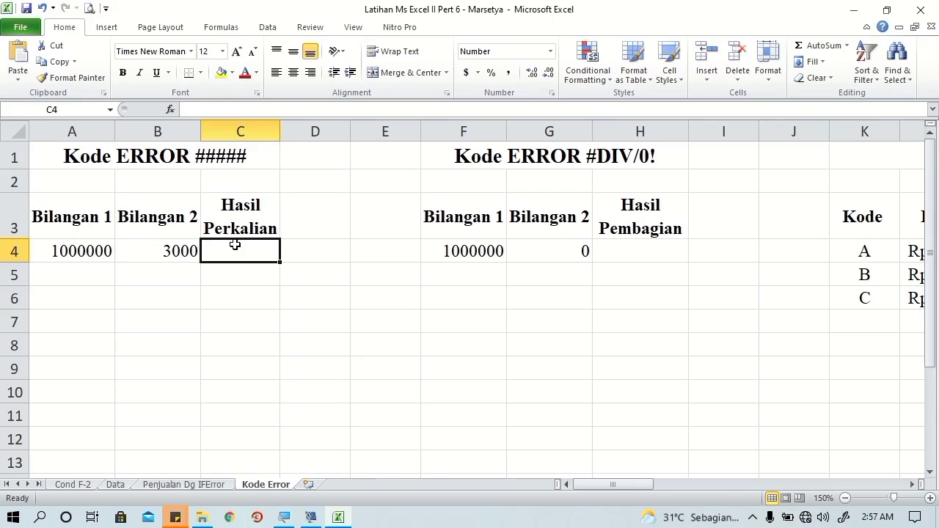
type("=")
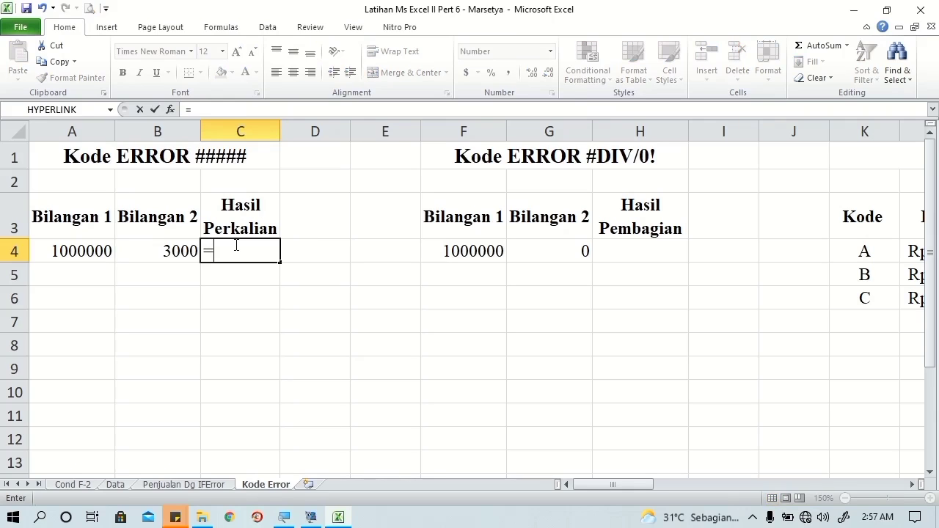
left_click(101, 249)
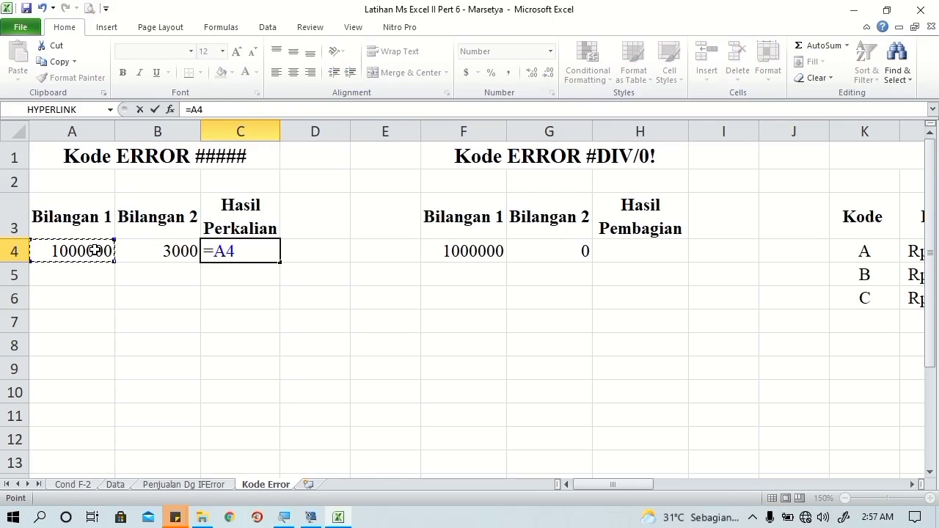
type("*")
left_click(167, 247)
key("Tab")
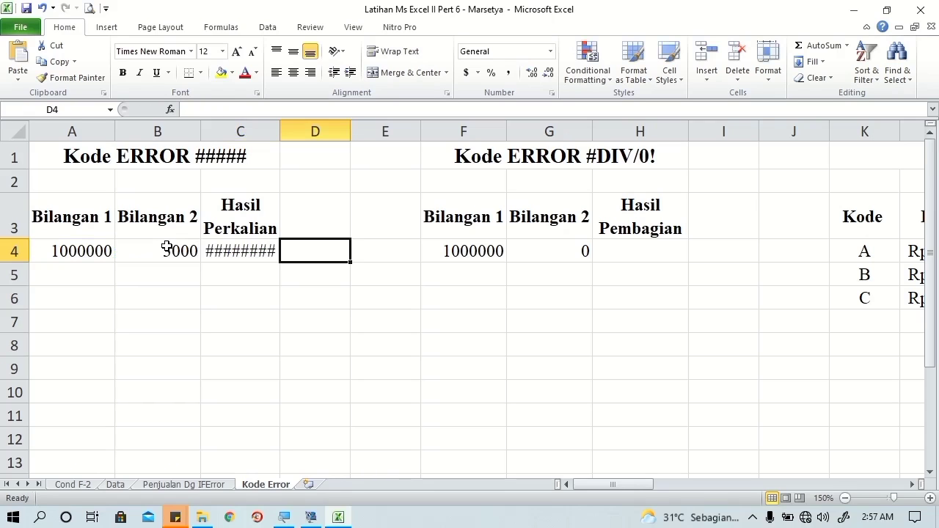
mouse_move(232, 249)
double_click(281, 128)
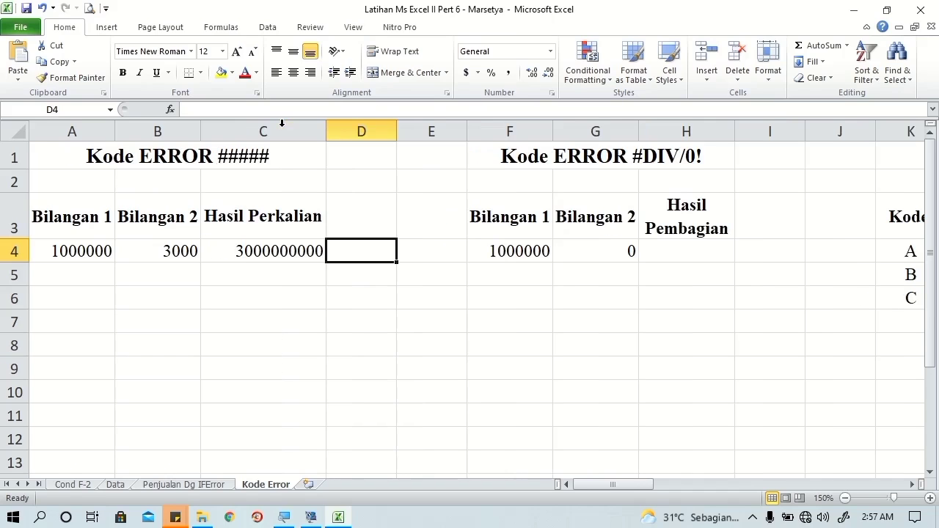
Step: Enter =F4/G4 in H4, which returns #DIV/0! because G4 is 0
left_click(669, 255)
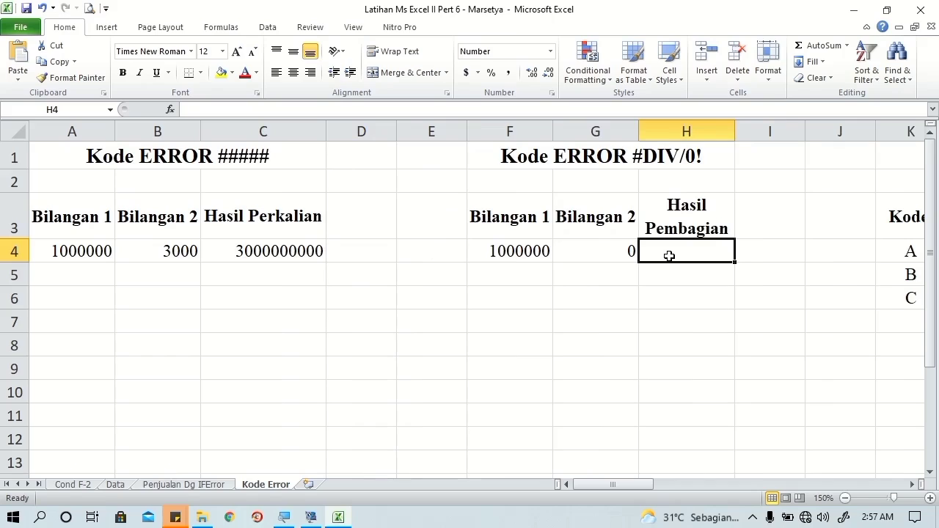
type("=")
key("Left")
key("Left")
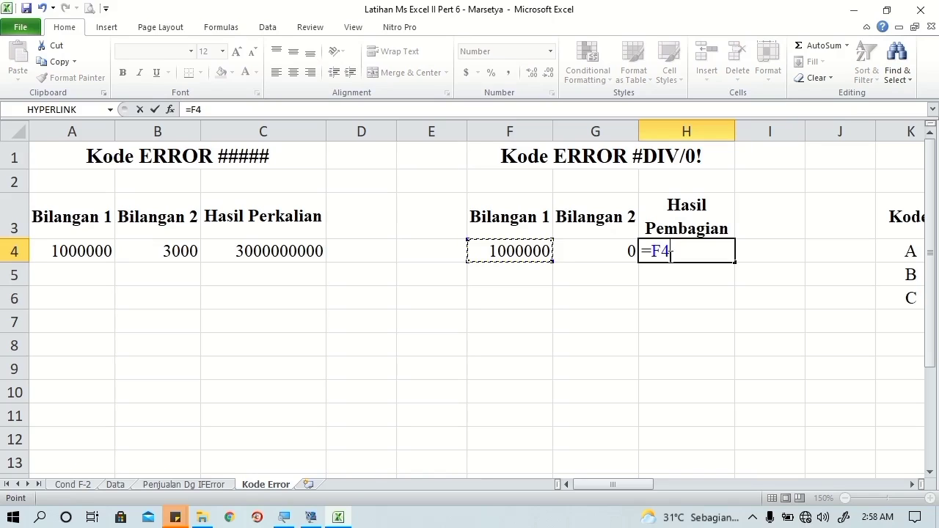
type("/")
key("Left")
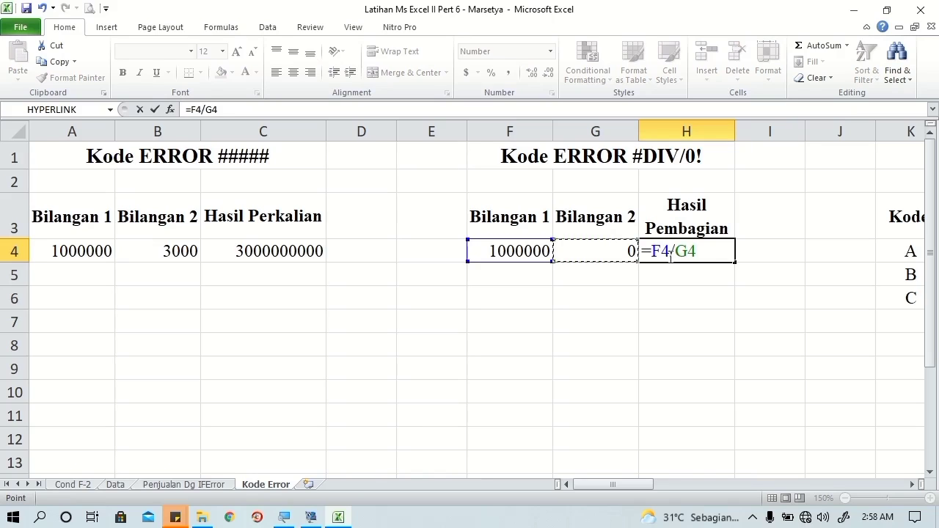
key("Tab")
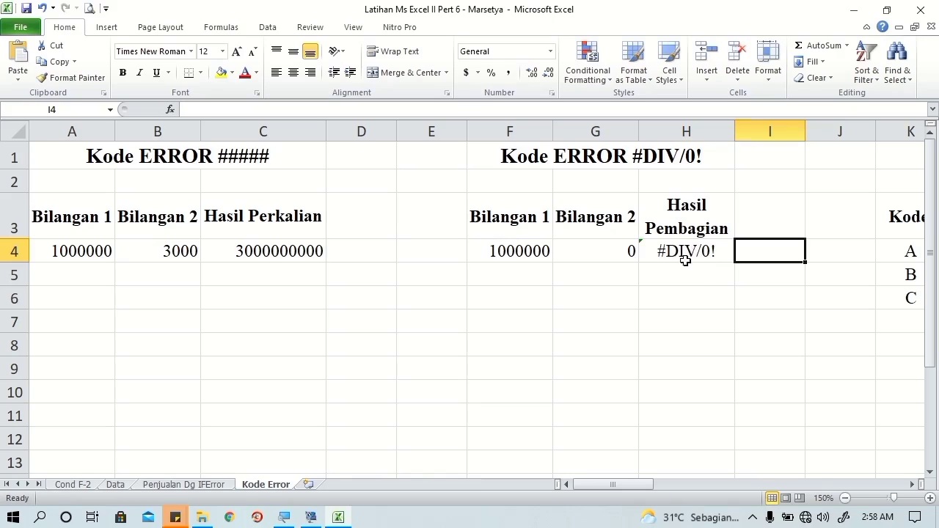
Step: Scroll the sheet right to bring the #N/A example table into view
left_click(910, 485)
left_click(910, 485)
left_click(910, 485)
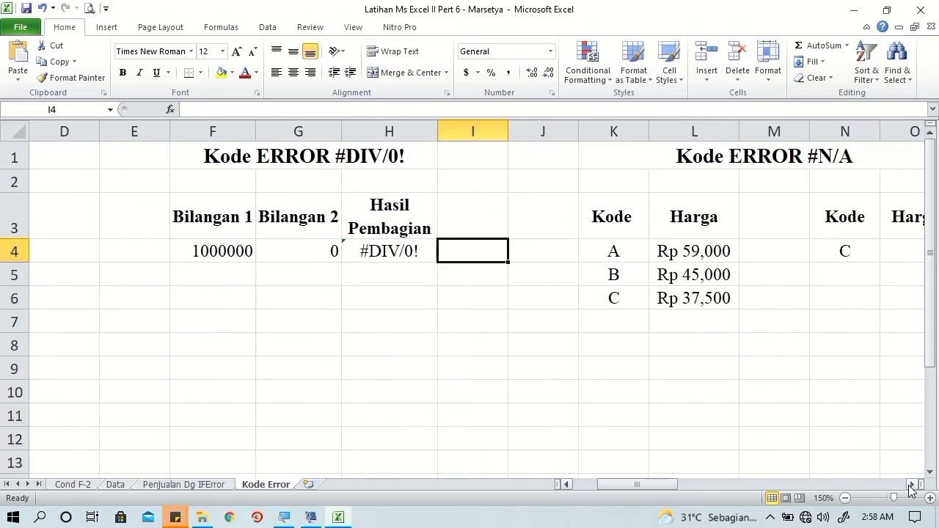
left_click(910, 486)
left_click(910, 485)
left_click(910, 485)
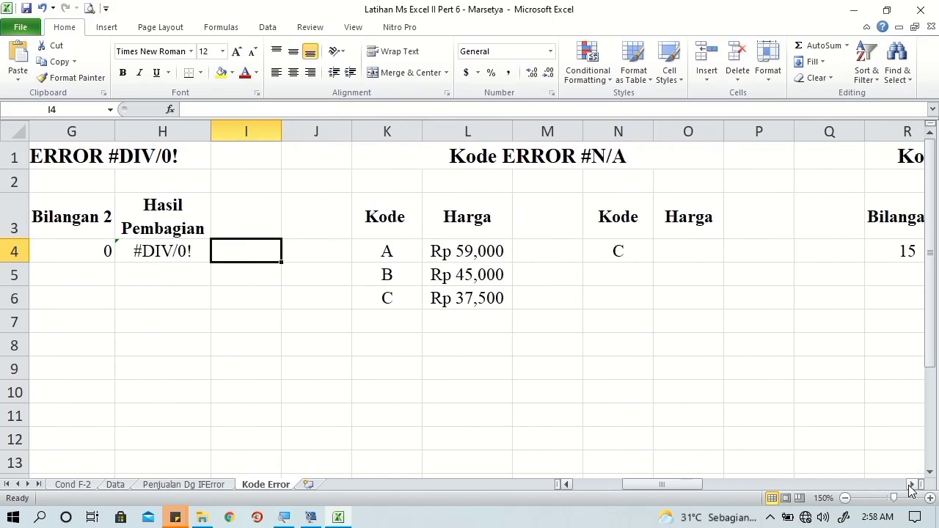
Step: Enter =HLOOKUP(N4,K4:L6,2,FALSE) in O4, returning #N/A for code C
left_click(671, 246)
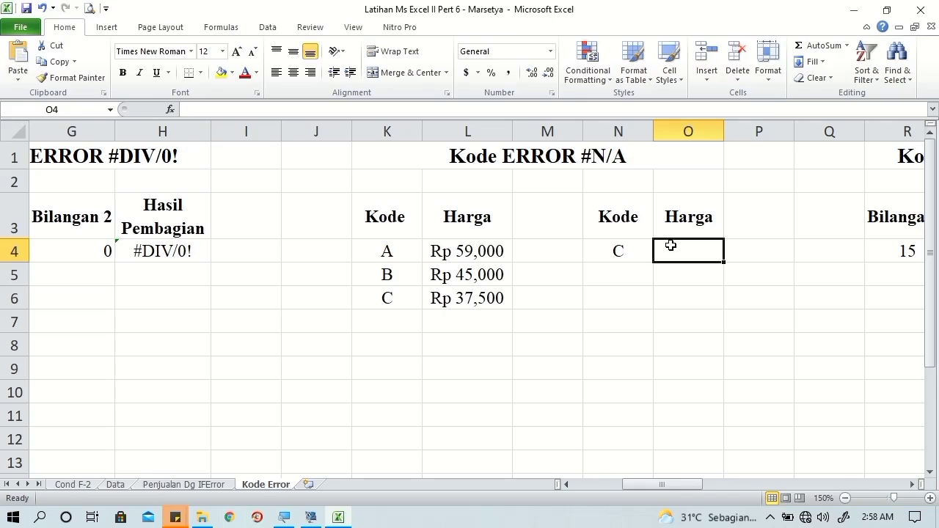
type("=hlo")
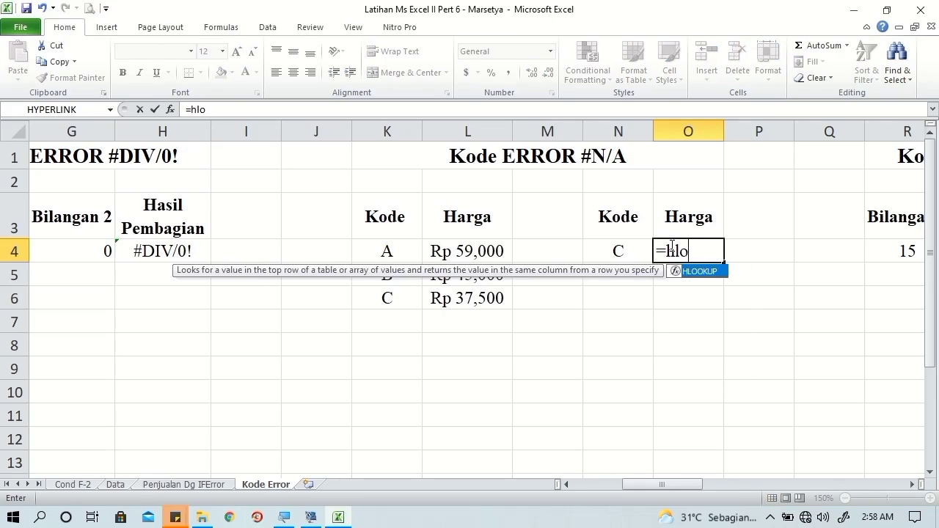
key("Tab")
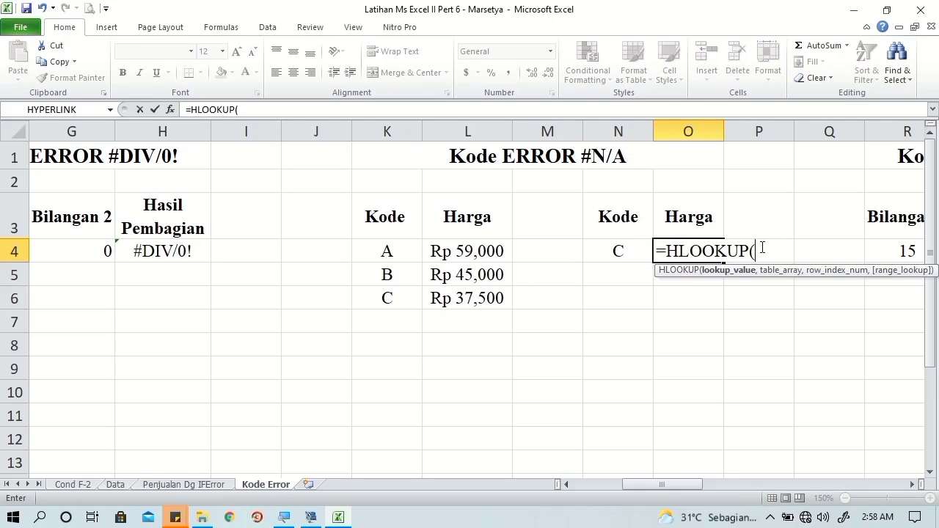
left_click(633, 253)
type(";")
type(",")
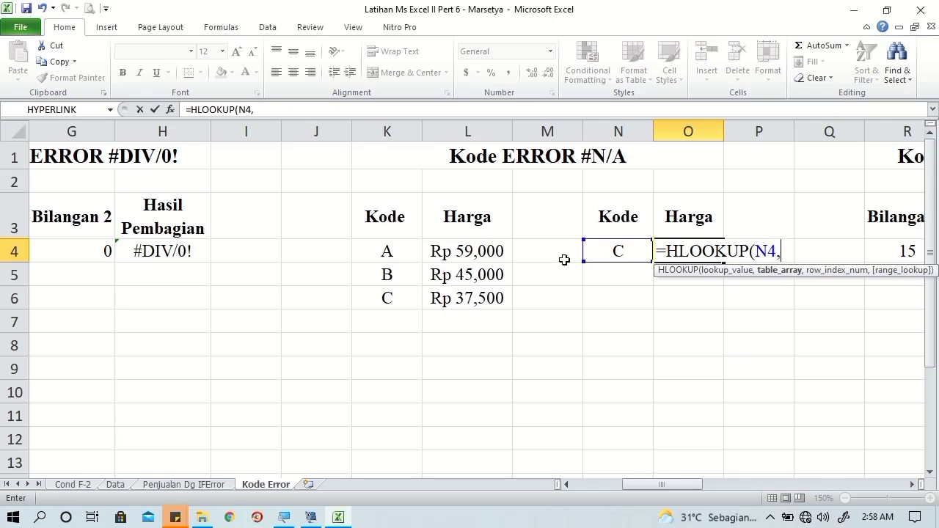
left_click_drag(415, 248, 468, 294)
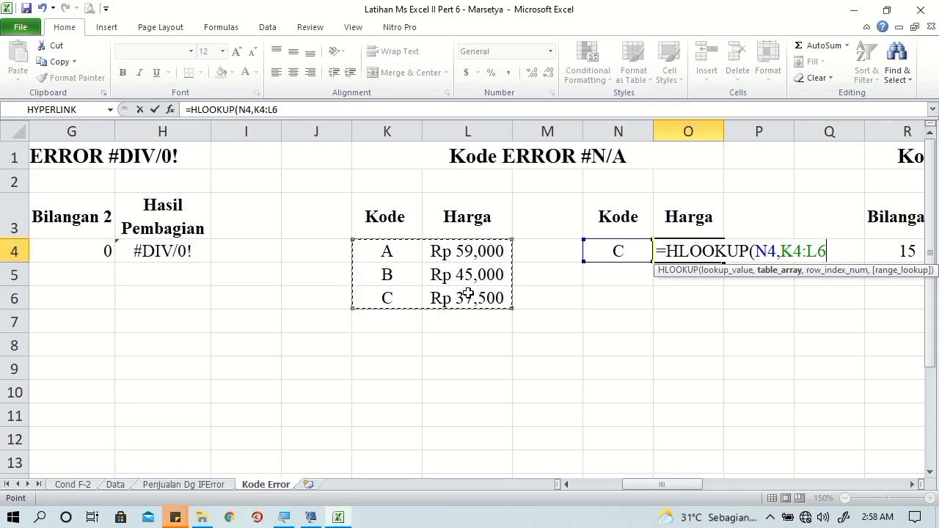
type(";2")
key("BackSpace")
key("BackSpace")
type(",")
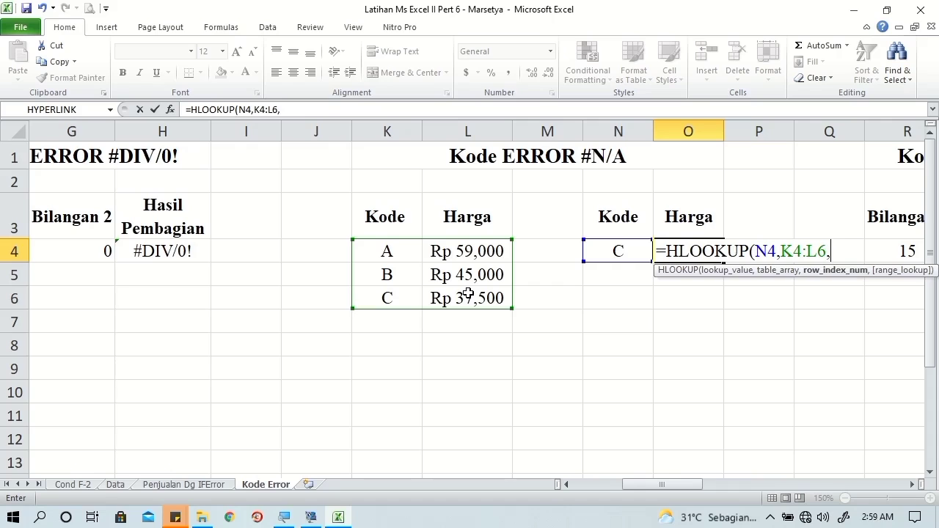
type("2,")
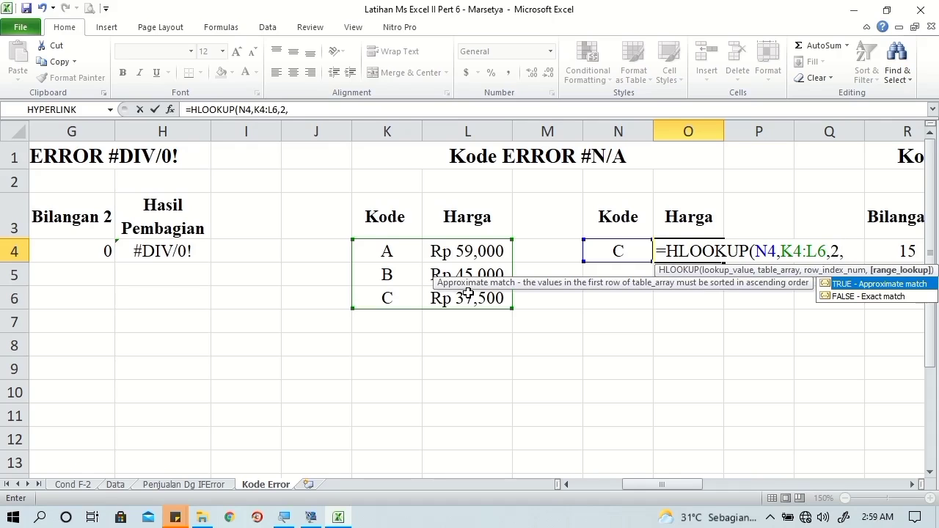
key("Down")
key("Tab")
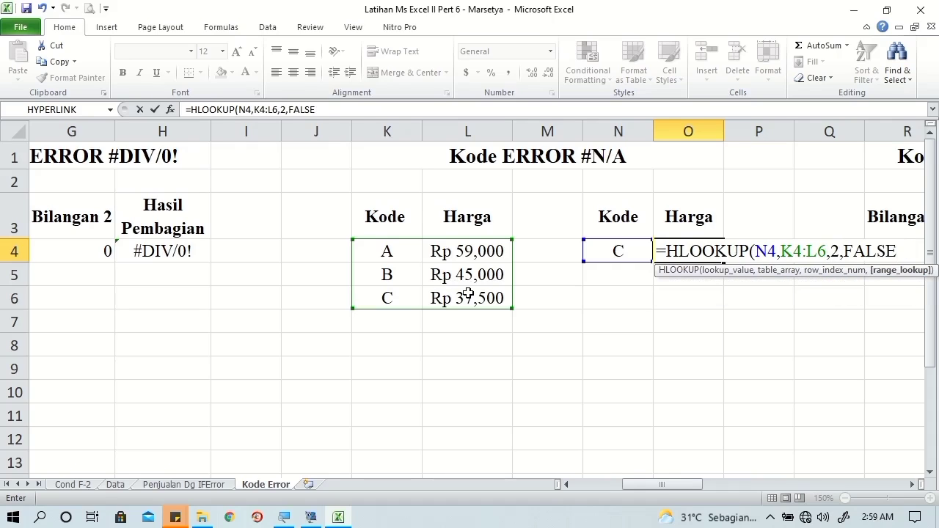
key("Return")
key("Up")
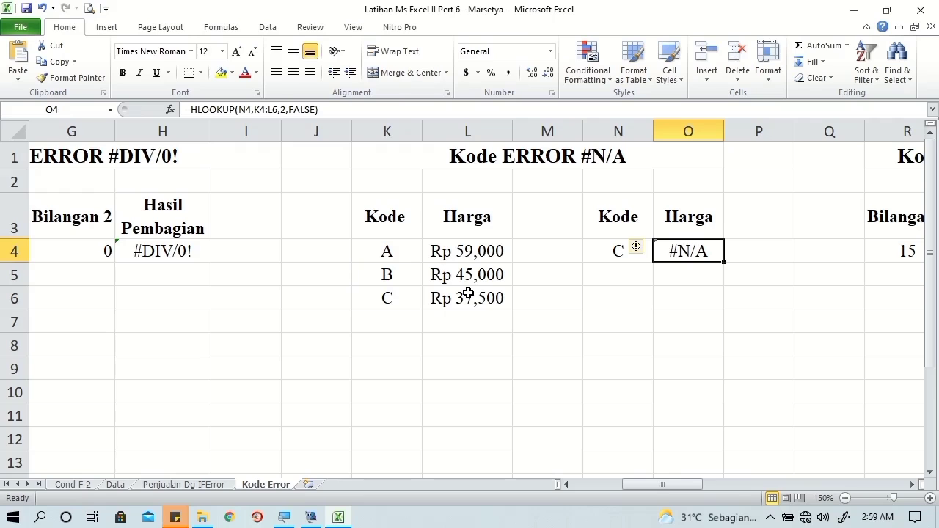
Step: Scroll right to show the #NAME? table with Bilangan 1 15 and Bilangan 2 10
left_click(910, 488)
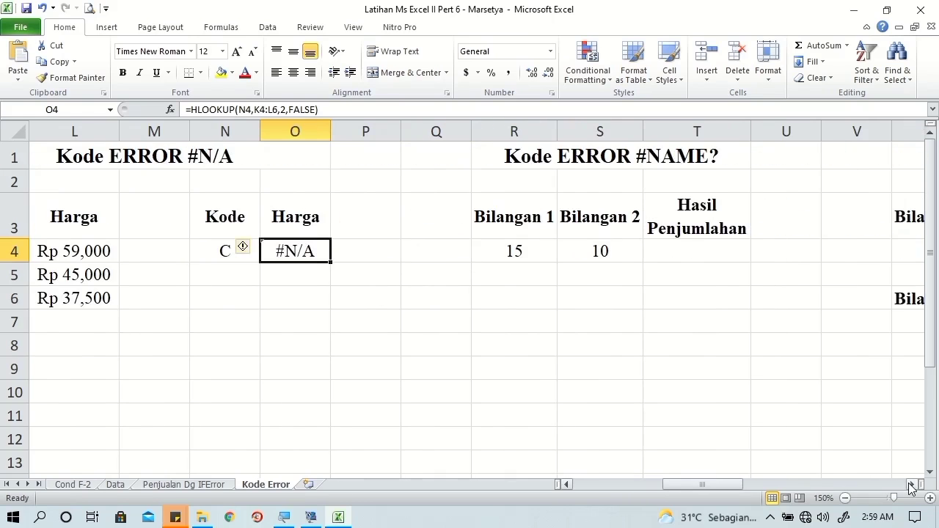
left_click(710, 249)
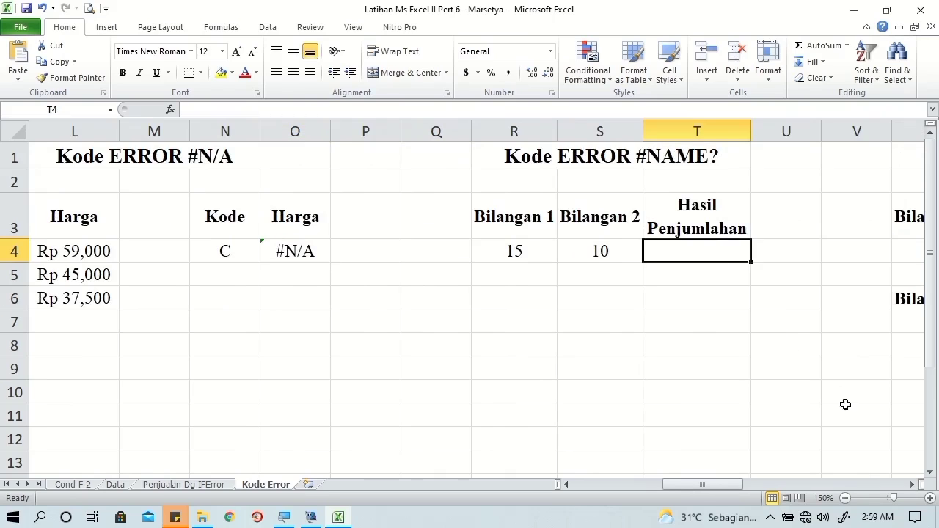
double_click(910, 487)
left_click(910, 488)
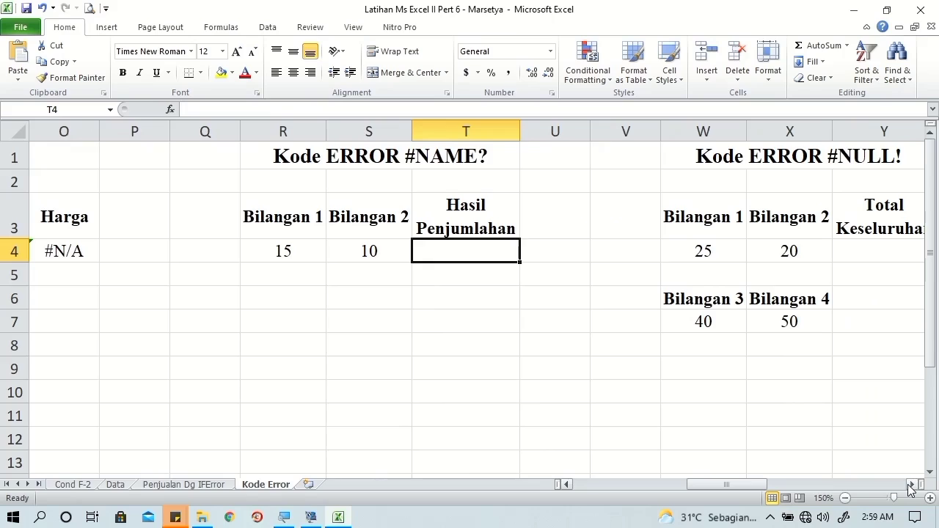
left_click(910, 488)
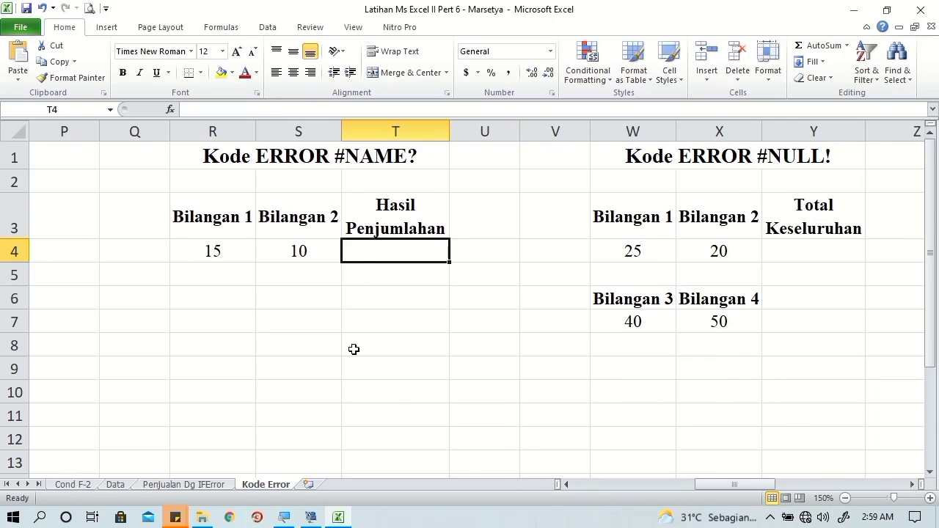
Step: Create the name 'bil' for R4:S4 with comment 'Data bilangan' via Name Manager
left_click_drag(201, 251, 273, 256)
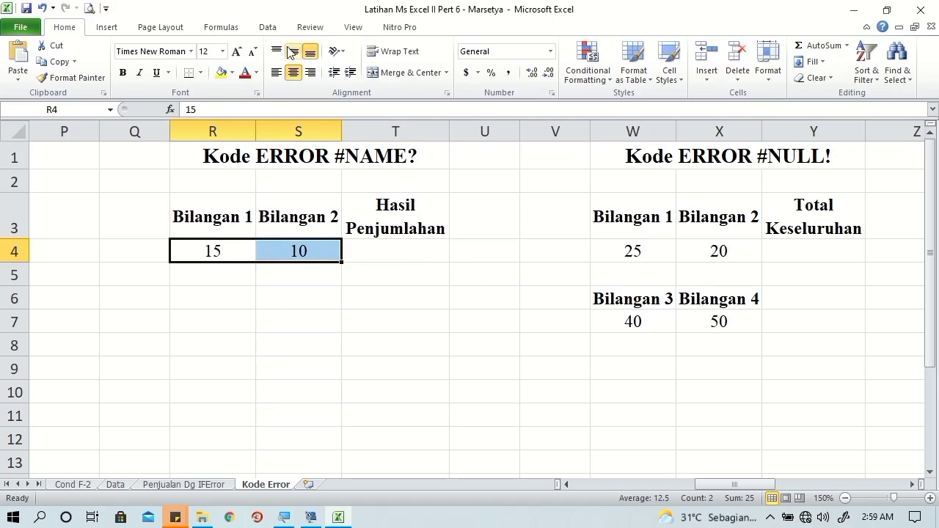
left_click(233, 28)
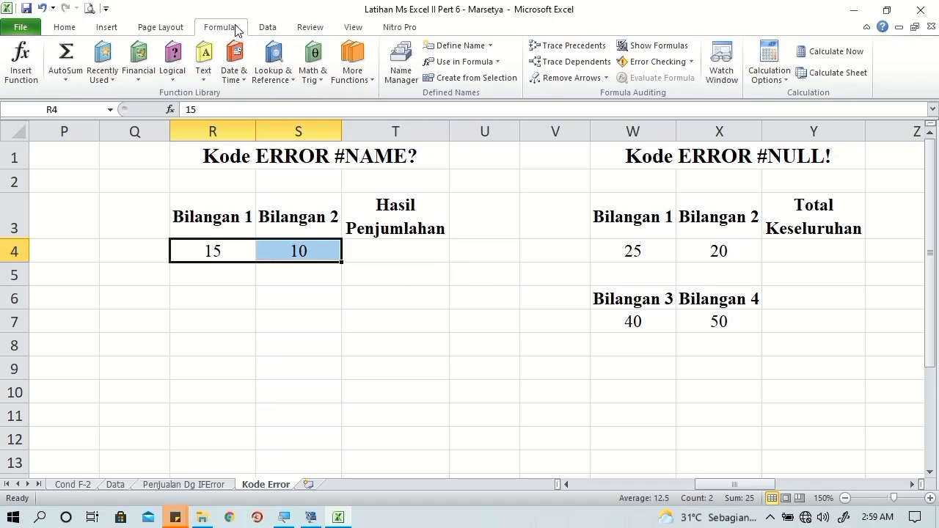
left_click(400, 65)
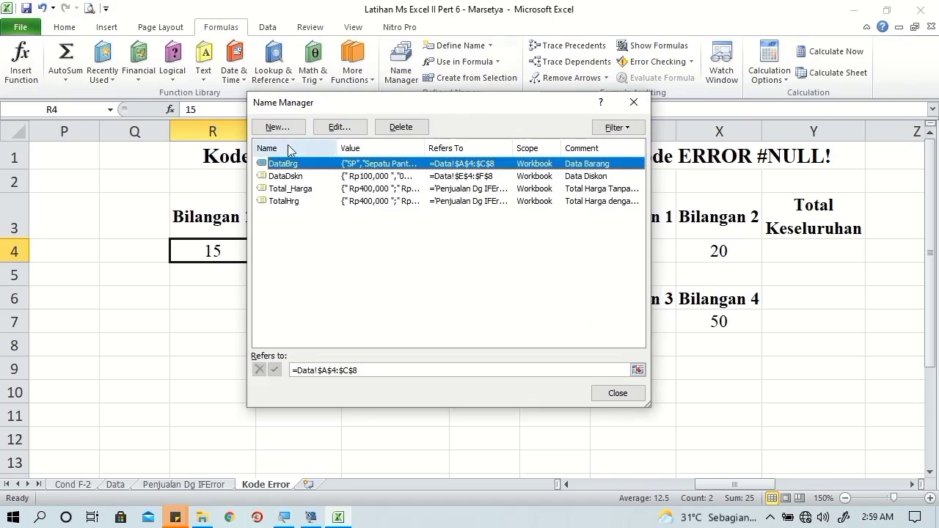
left_click(277, 127)
type("b")
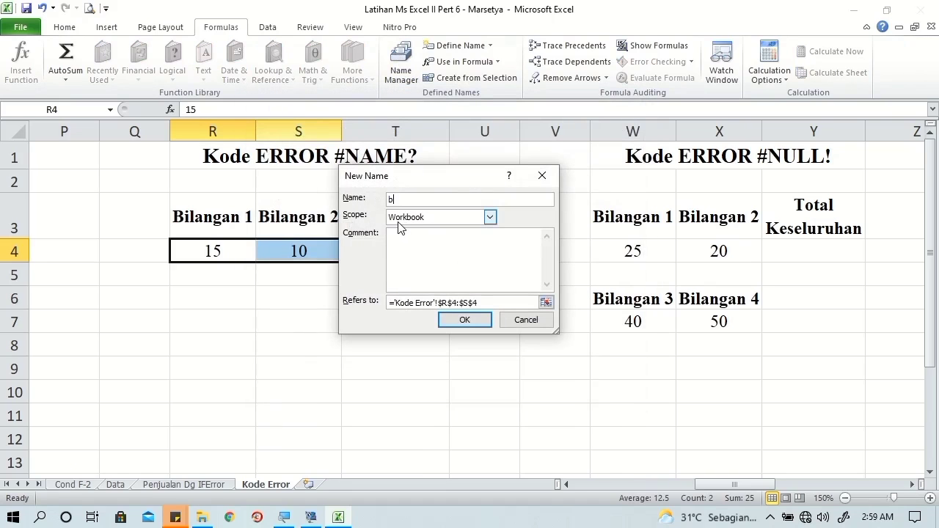
type("il")
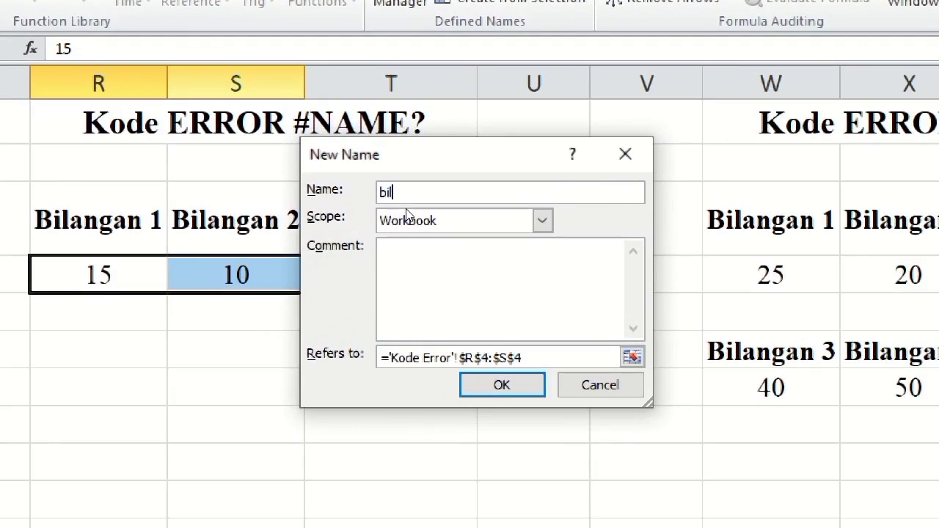
type("D")
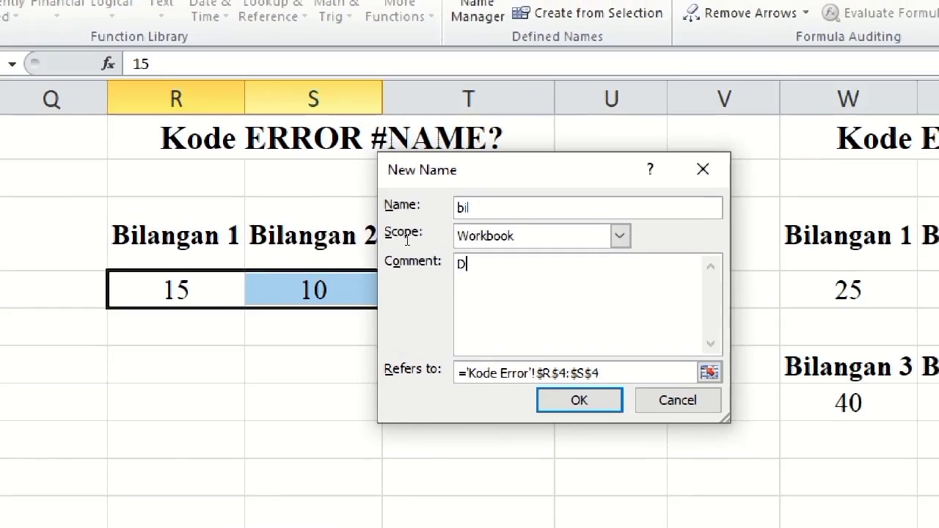
type("ata b")
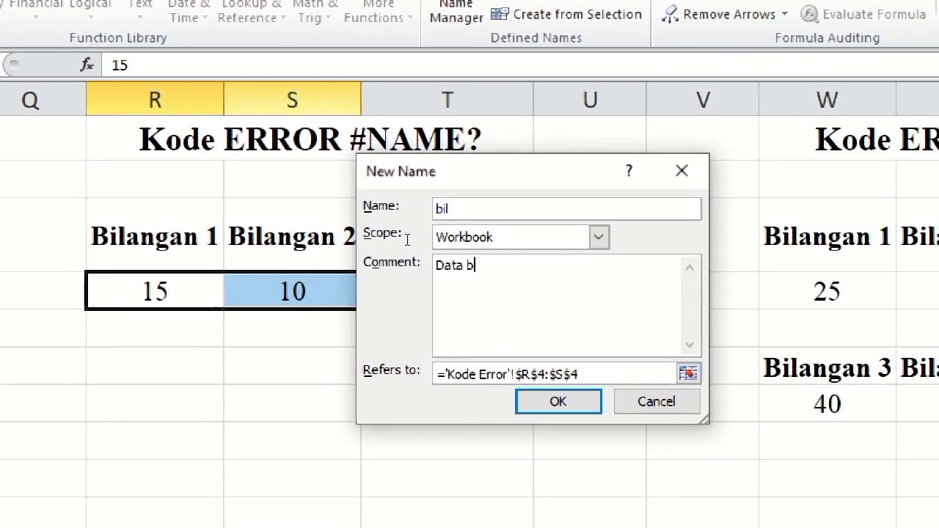
type("ilangan")
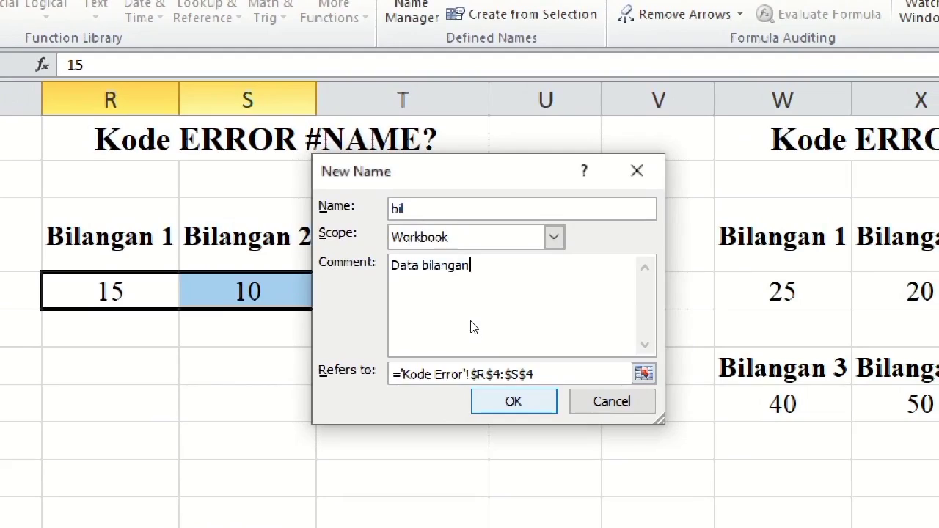
key("Return")
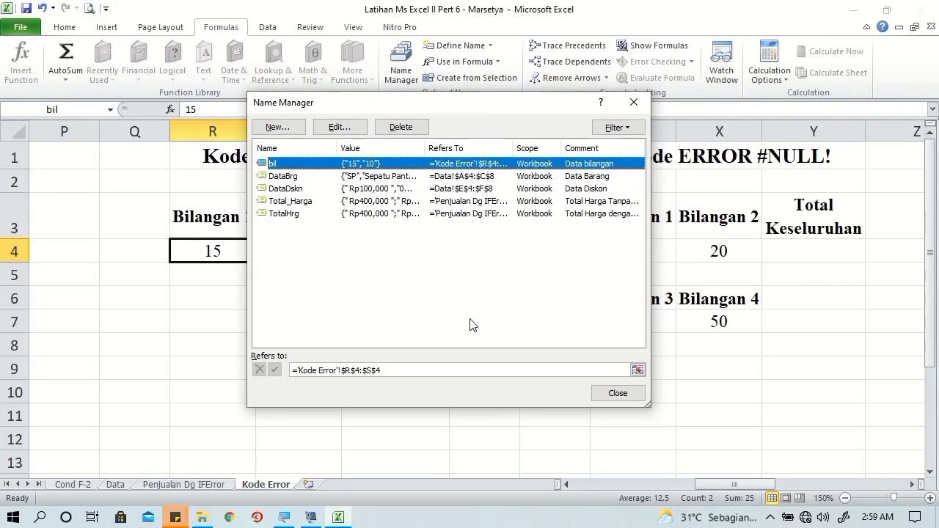
left_click(615, 393)
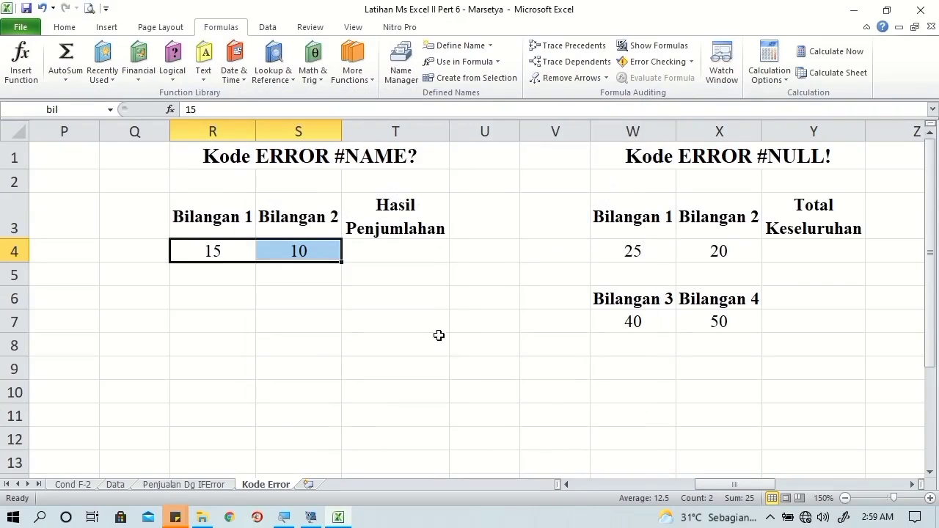
Step: Enter =SUM(bil) in the Hasil Penjumlahan cell T4
left_click(425, 254)
type("=")
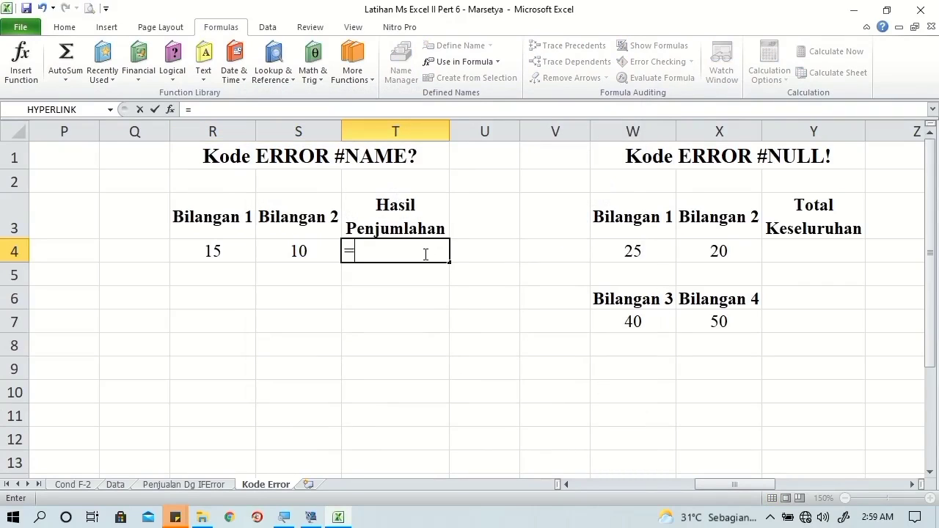
type("sum")
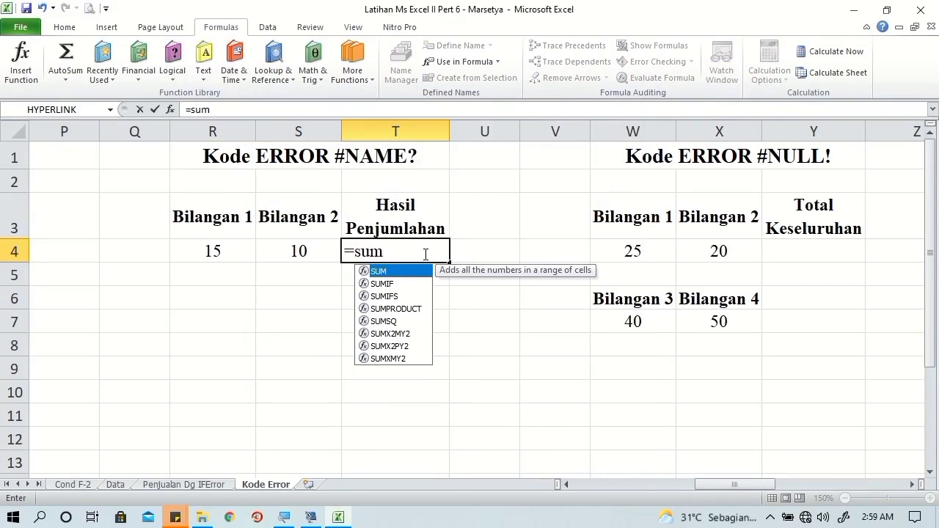
key("Tab")
type("bil")
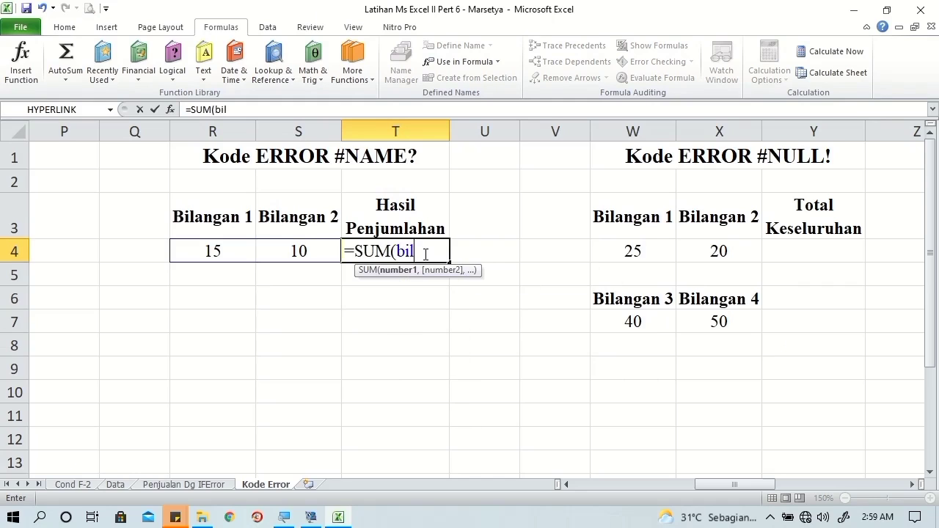
key("Return")
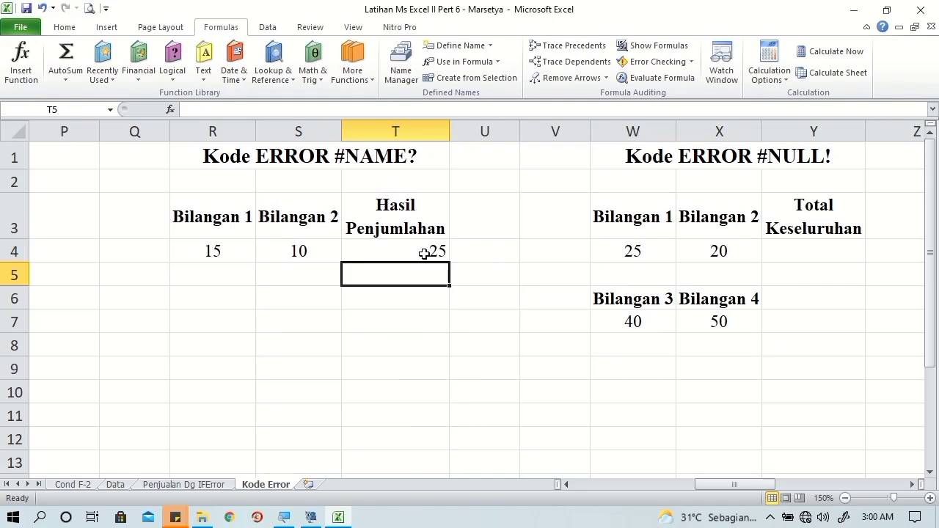
left_click(424, 254)
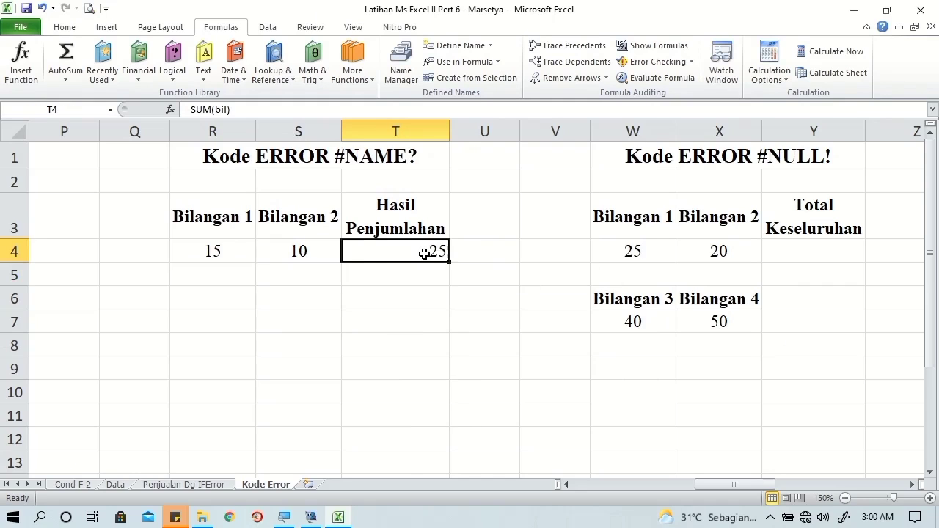
Step: Delete the defined name bil in Name Manager so T4 shows #NAME?
left_click(402, 62)
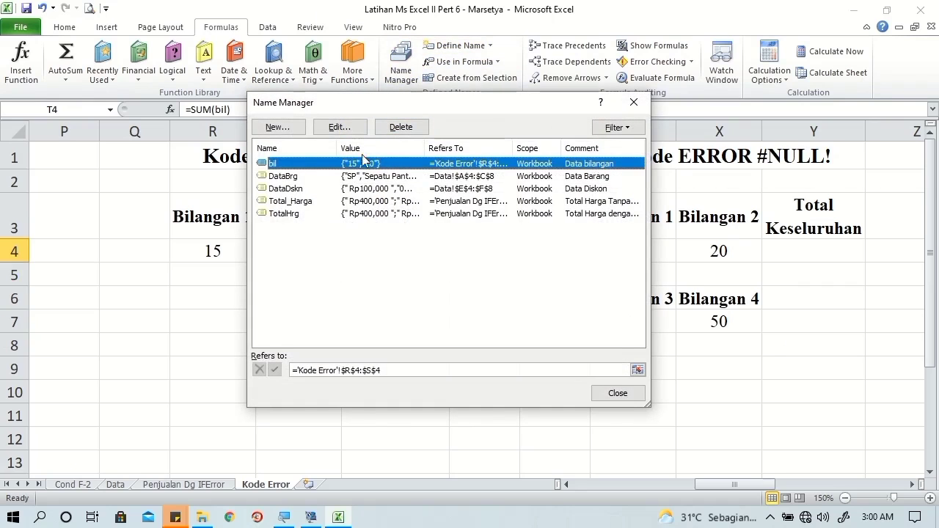
left_click(401, 129)
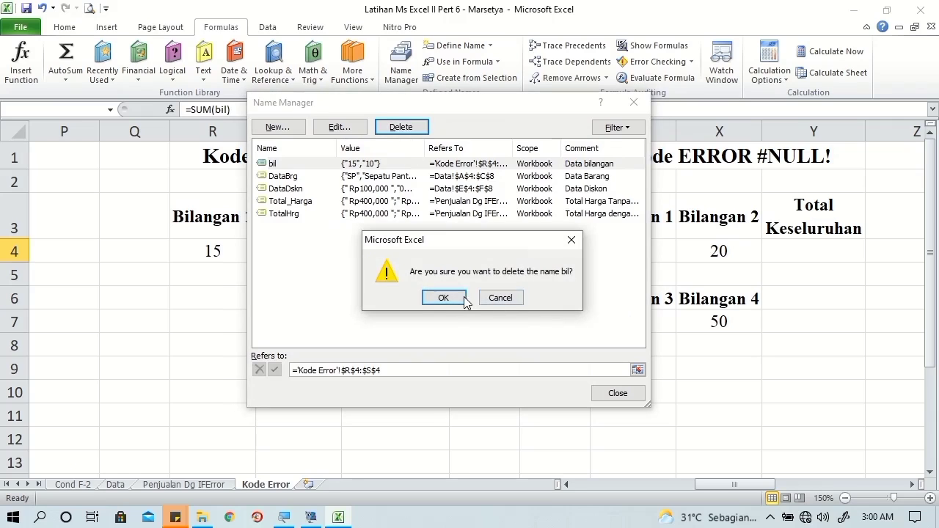
left_click(464, 298)
left_click(603, 390)
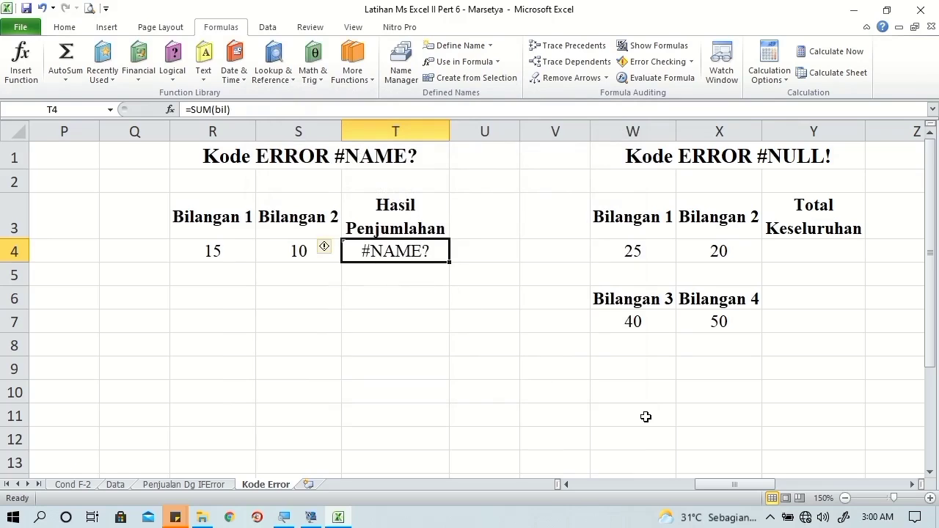
Step: Enter =SUM(W4:X4 W7:X7) in Y4, separating the ranges with only a space to produce #NULL!
left_click_drag(730, 485, 763, 490)
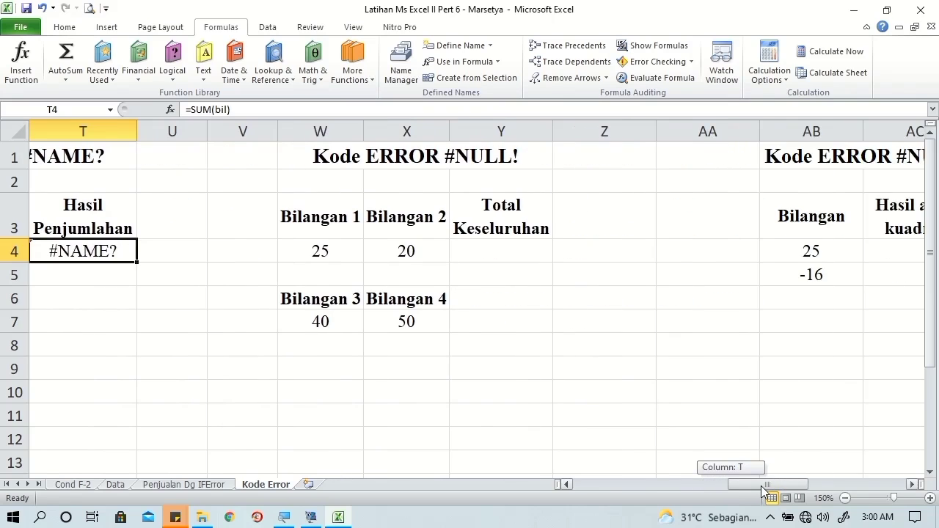
left_click_drag(763, 490, 772, 494)
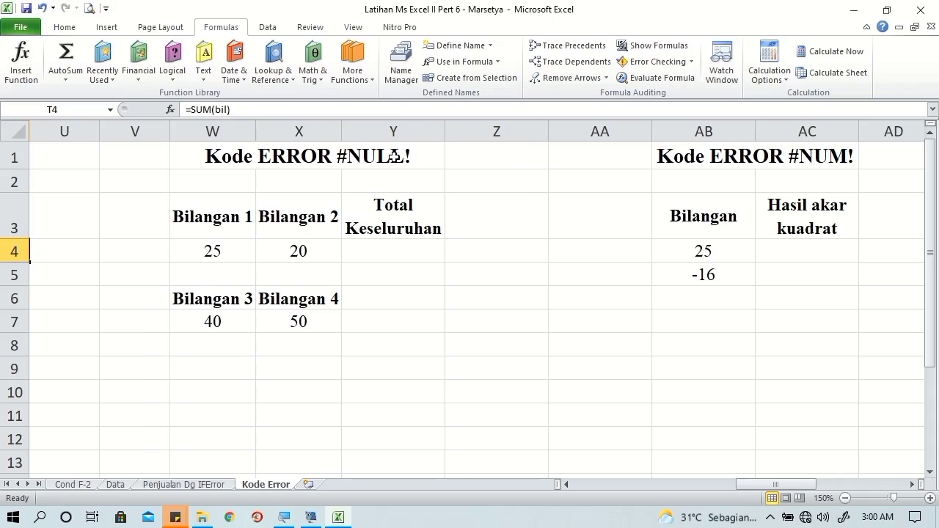
left_click(386, 252)
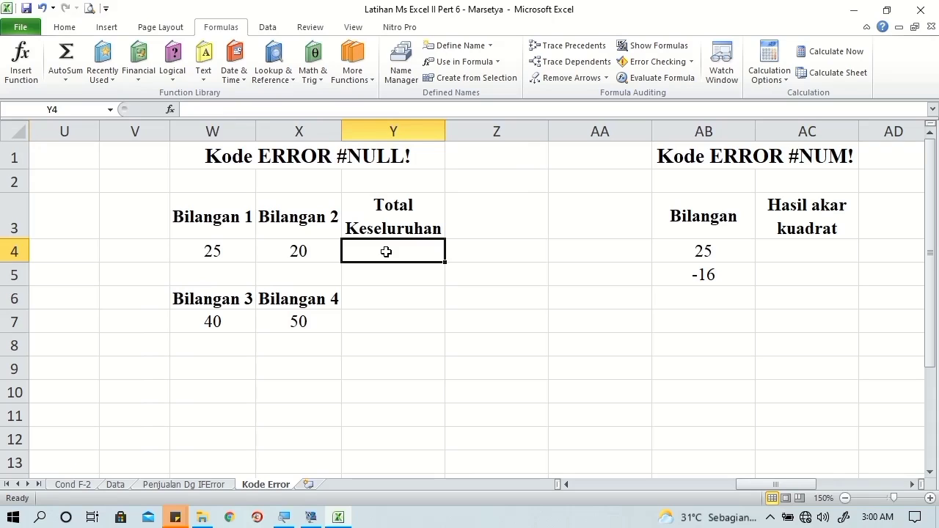
type("=sum")
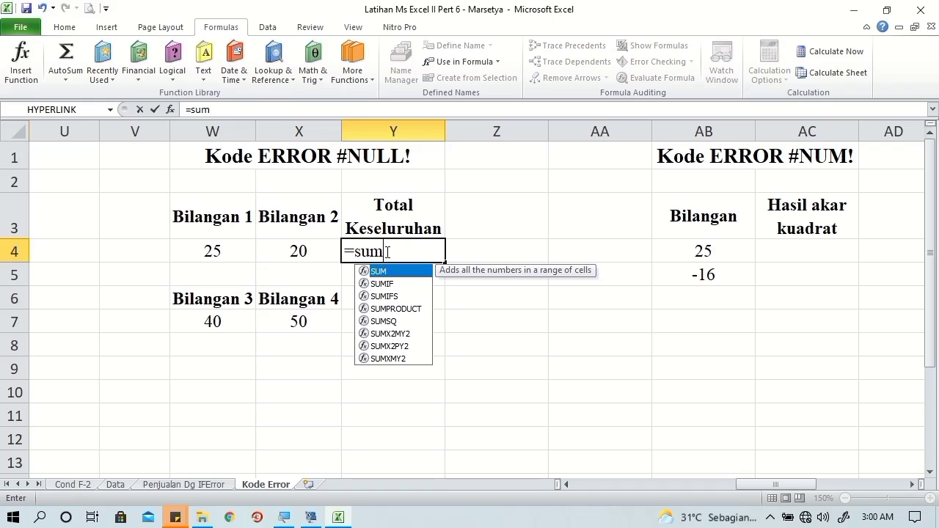
key("Tab")
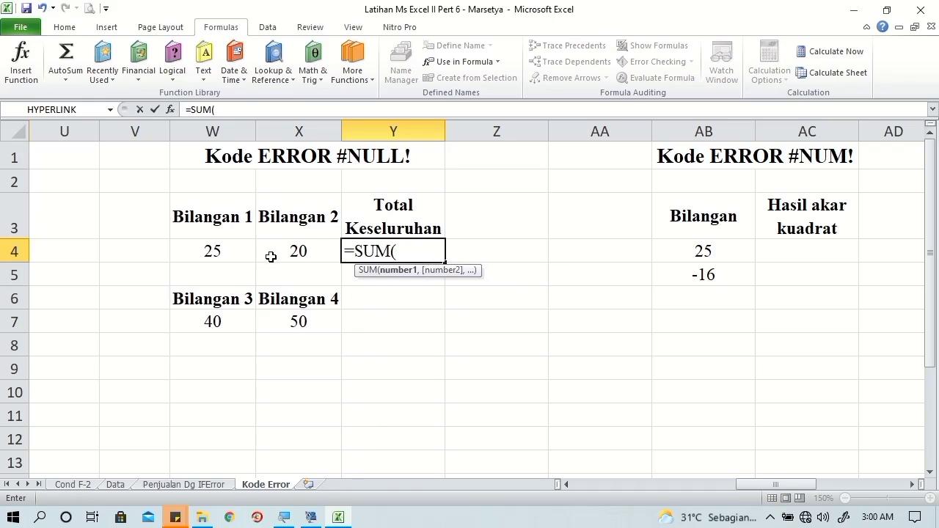
left_click_drag(239, 250, 292, 252)
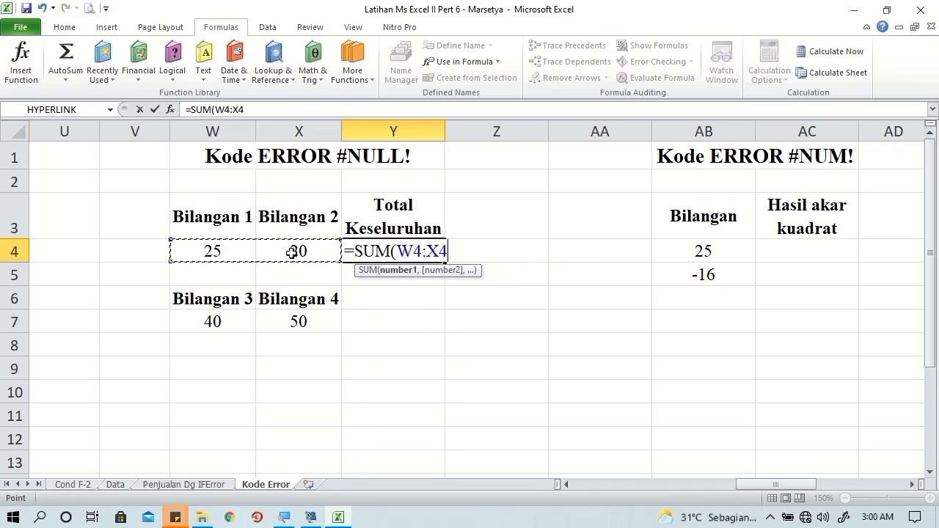
type(",")
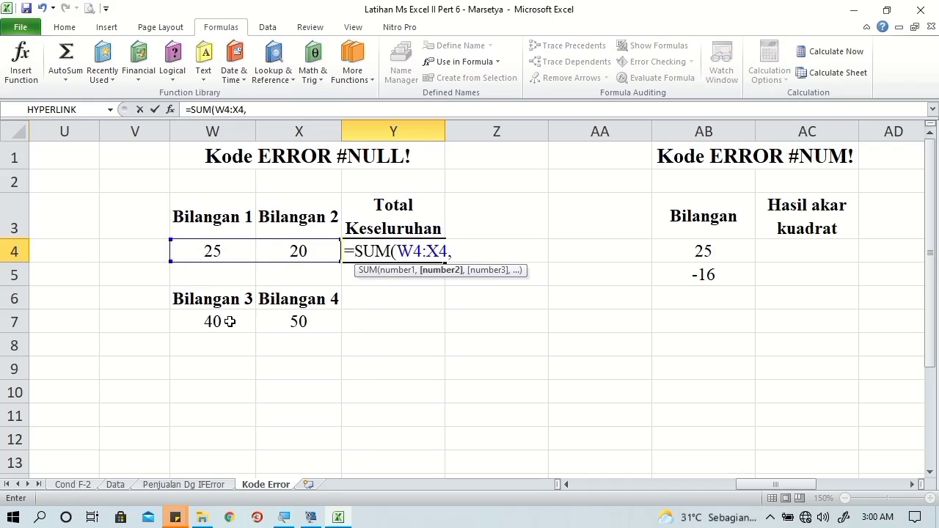
left_click_drag(230, 321, 279, 323)
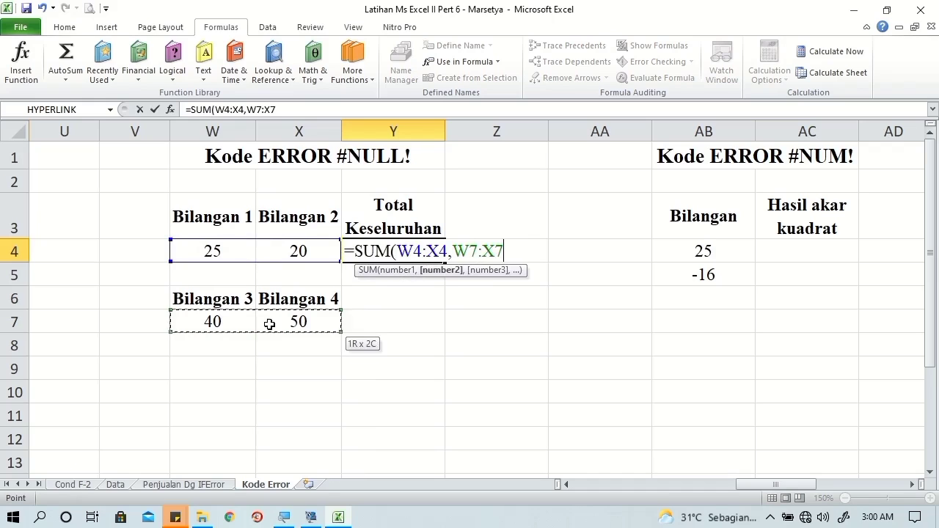
left_click(455, 254)
key("BackSpace")
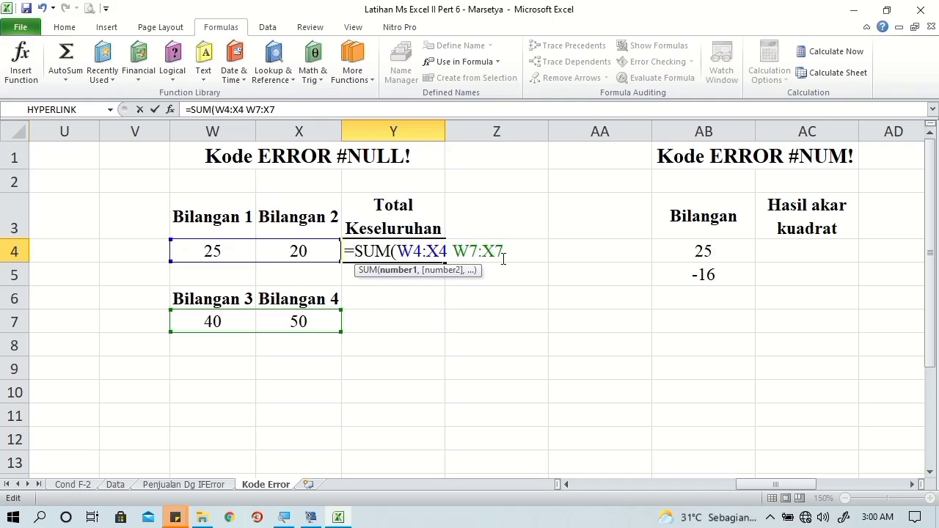
key("Return")
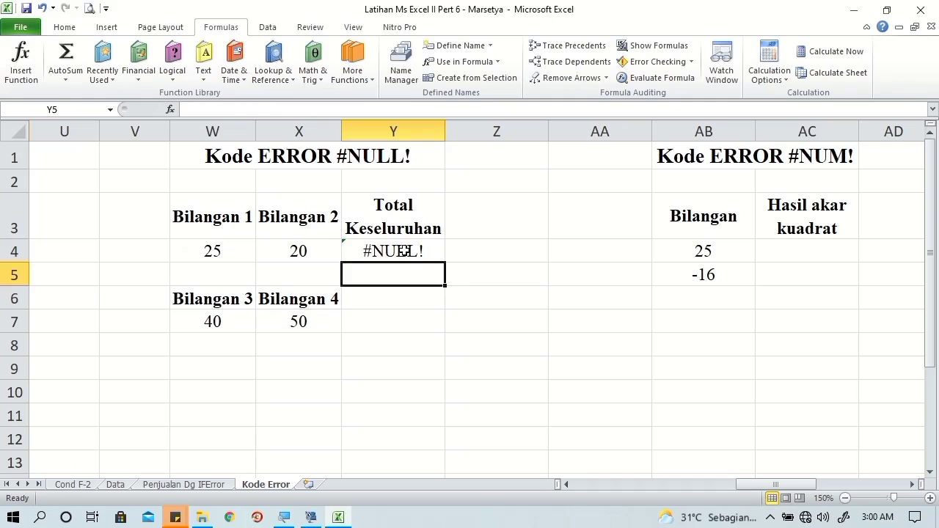
left_click(405, 251)
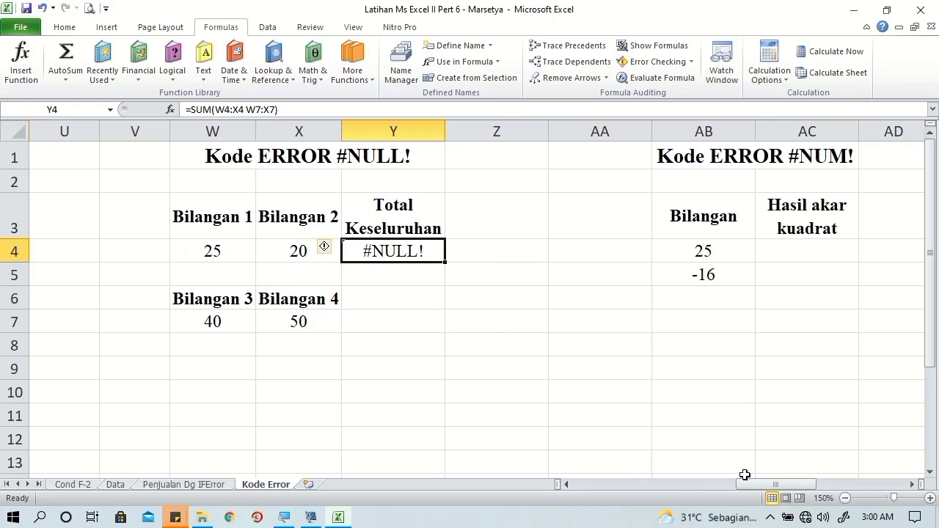
Step: Enter =SQRT(AB4) in the Hasil akar kuadrat cell AC4, giving 5
left_click_drag(749, 482, 788, 483)
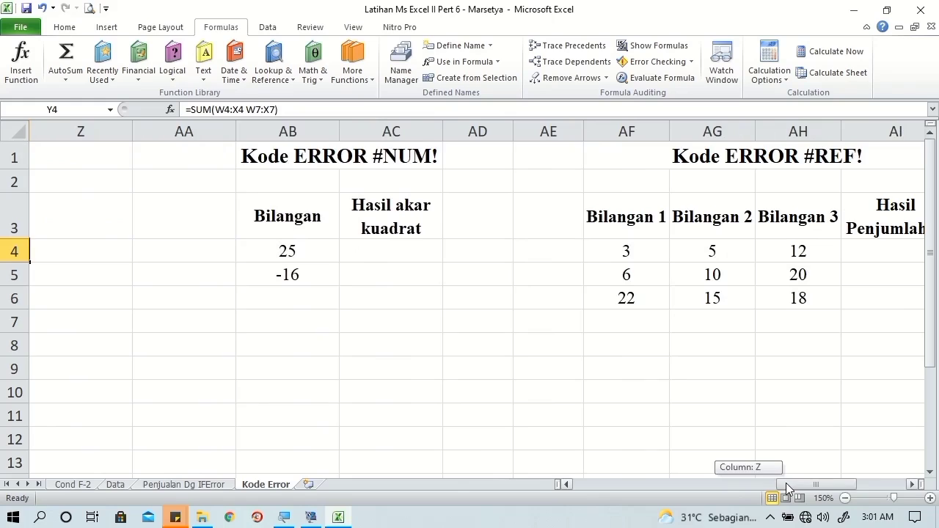
left_click(409, 251)
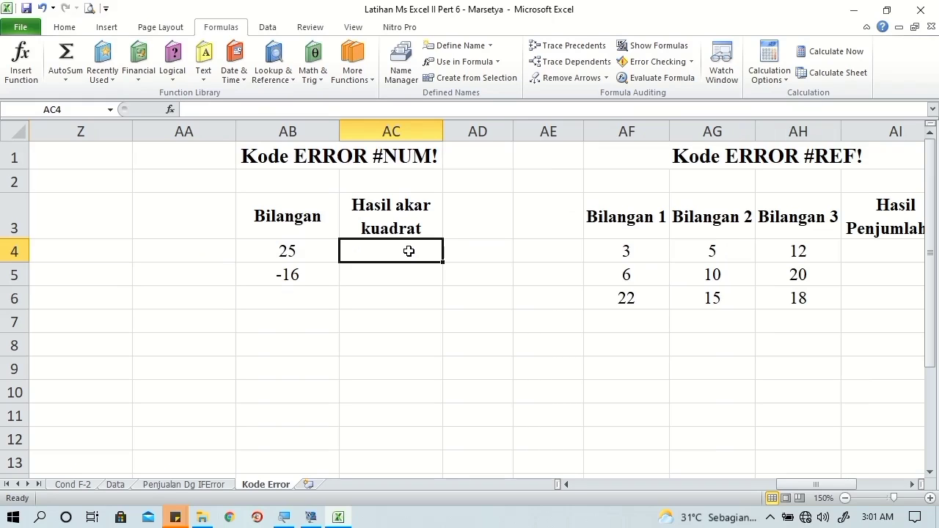
type("=s")
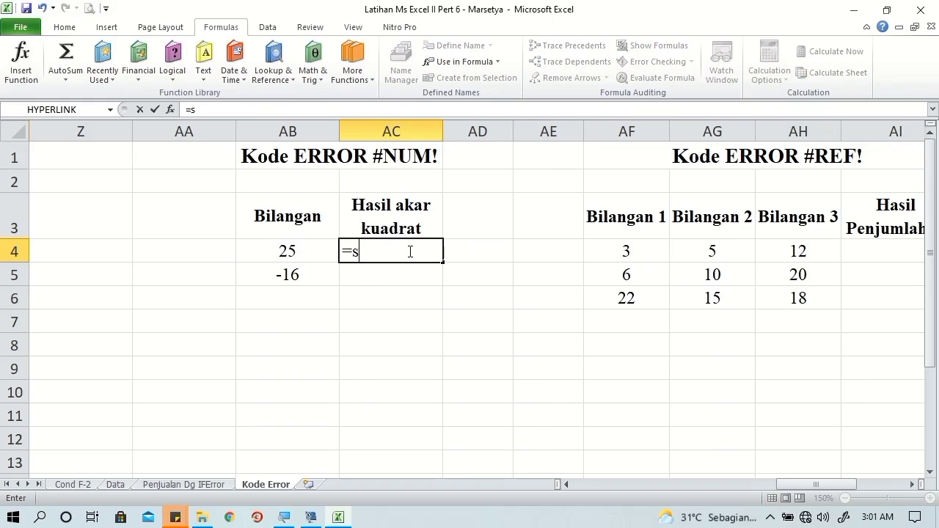
type("q")
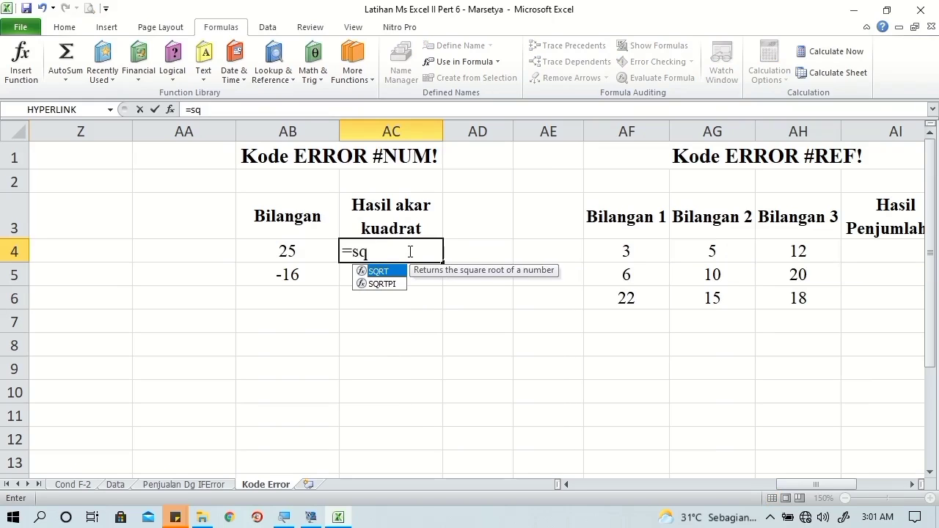
key("Tab")
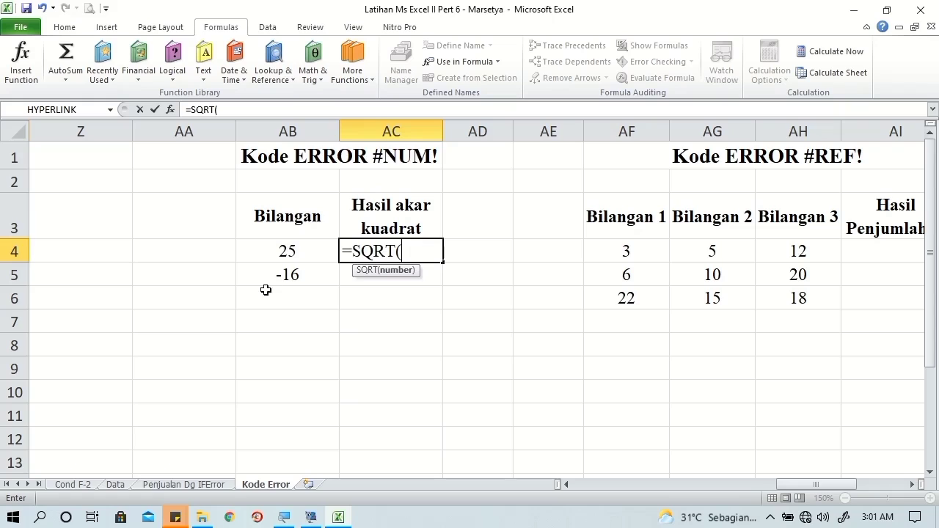
left_click(268, 254)
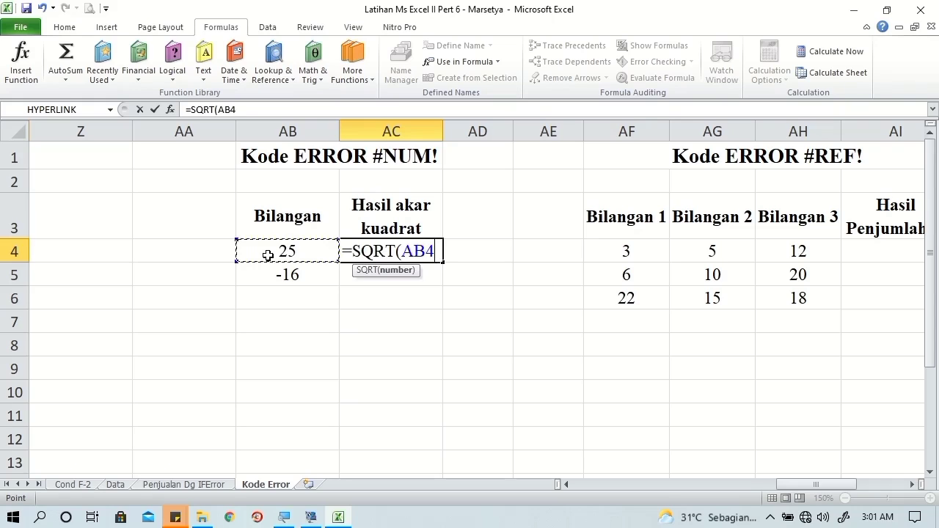
key("Return")
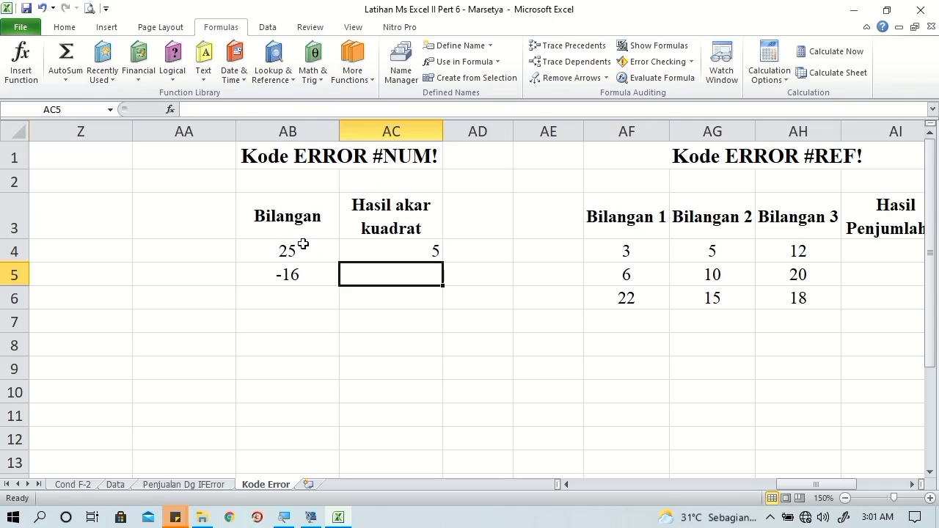
left_click(375, 251)
Step: Fill the SQRT formula down to AC5 and centre AC4:AC5, showing #NUM! for -16
left_click_drag(442, 264, 440, 275)
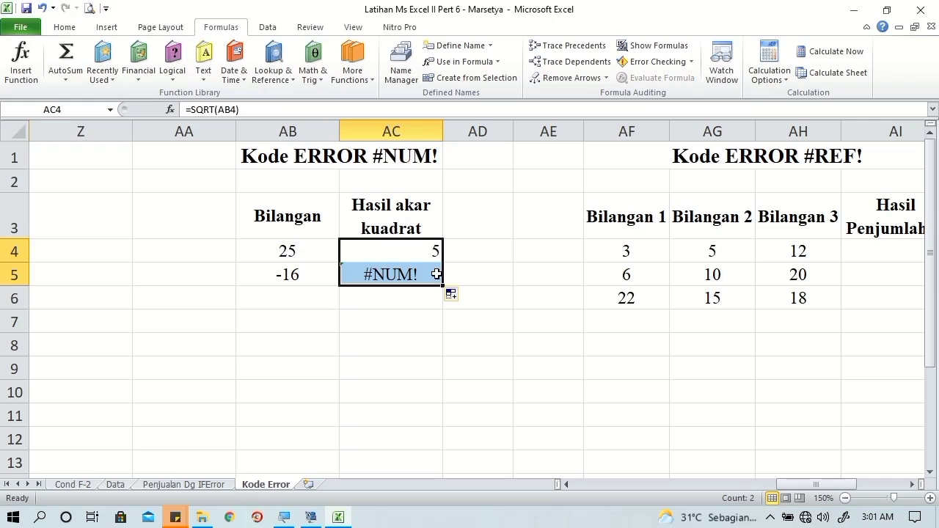
left_click(64, 27)
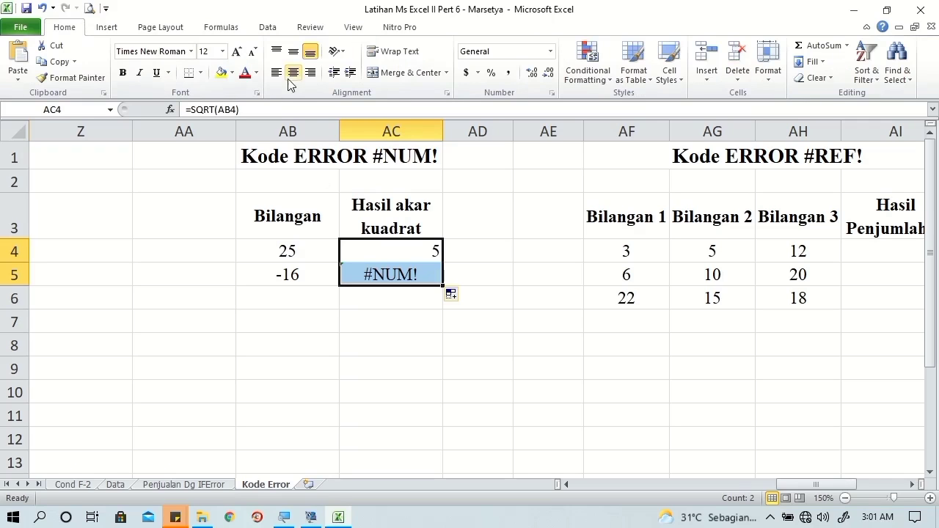
left_click(293, 73)
left_click(414, 275)
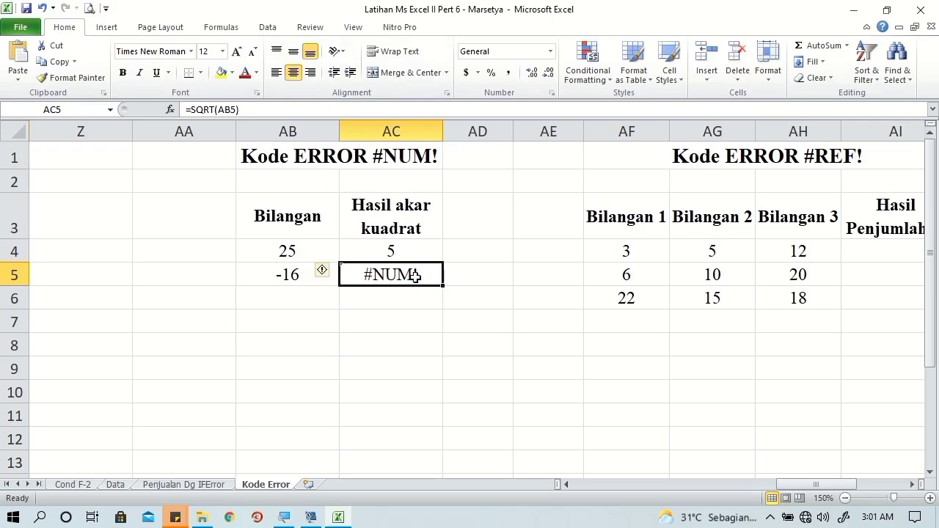
left_click(297, 271)
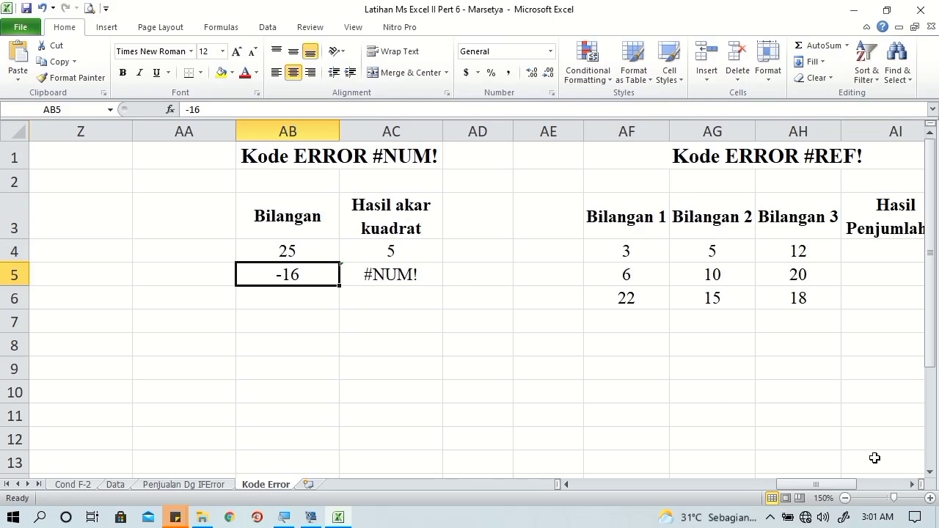
Step: Enter =AF4+AG4+AH4 in AI4 and fill it down to AI6, giving 20, 36 and 55
left_click(913, 485)
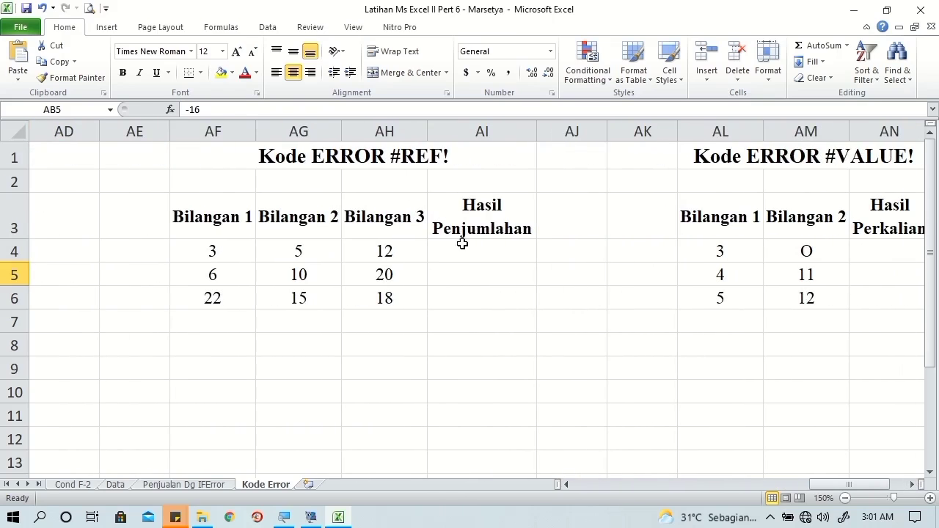
left_click(467, 253)
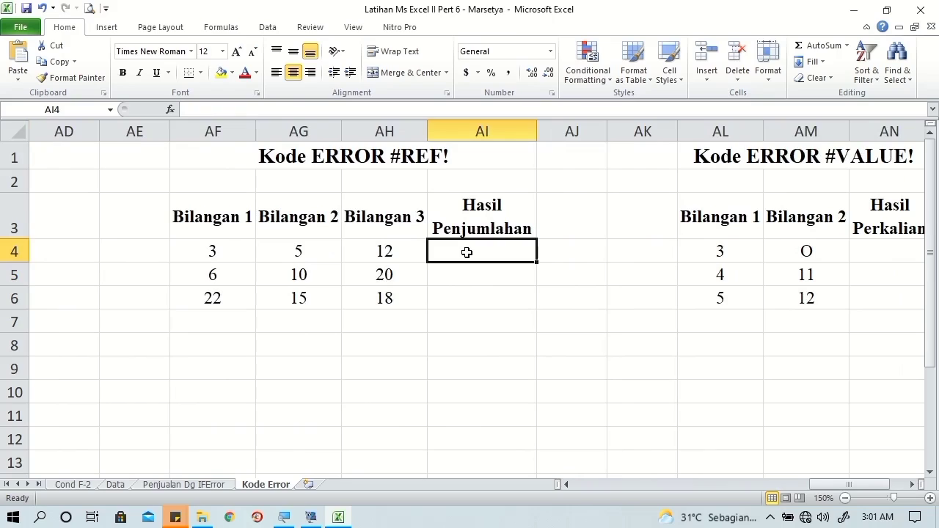
type("=")
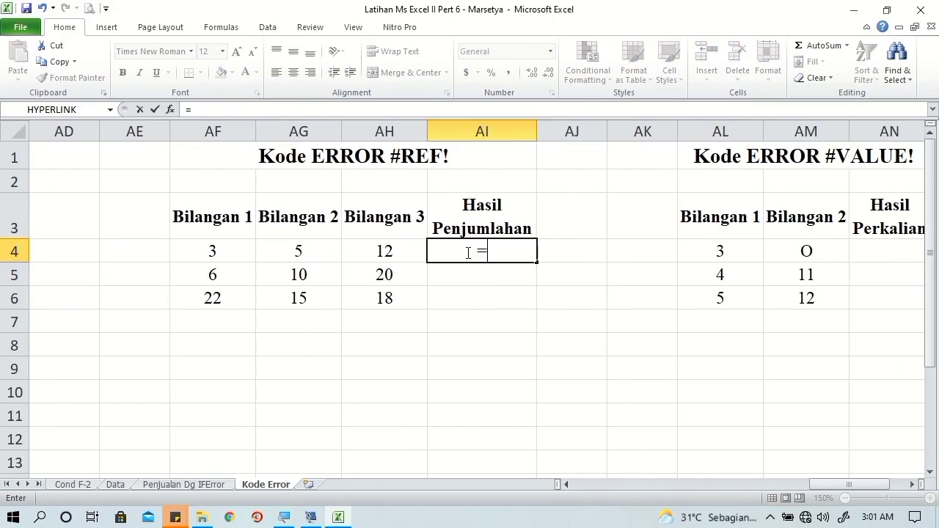
key("Left")
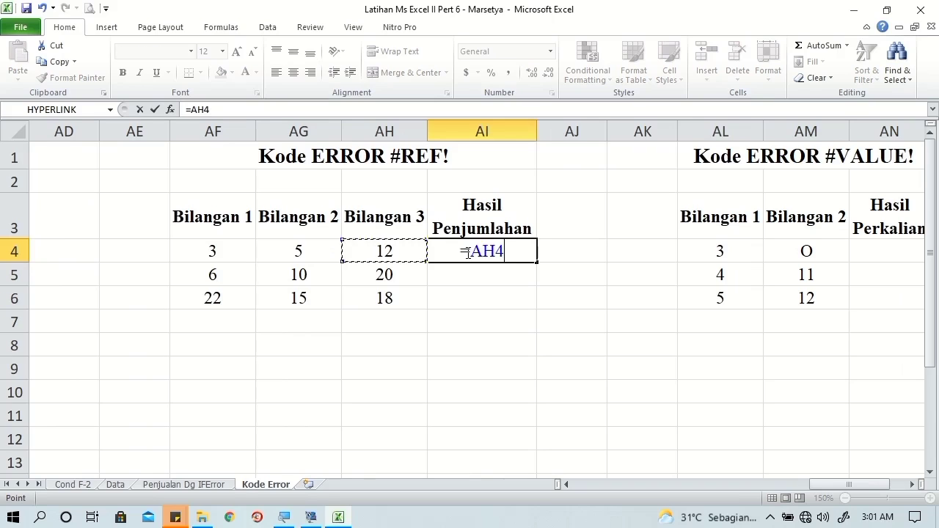
key("Left")
key("Left")
type("+")
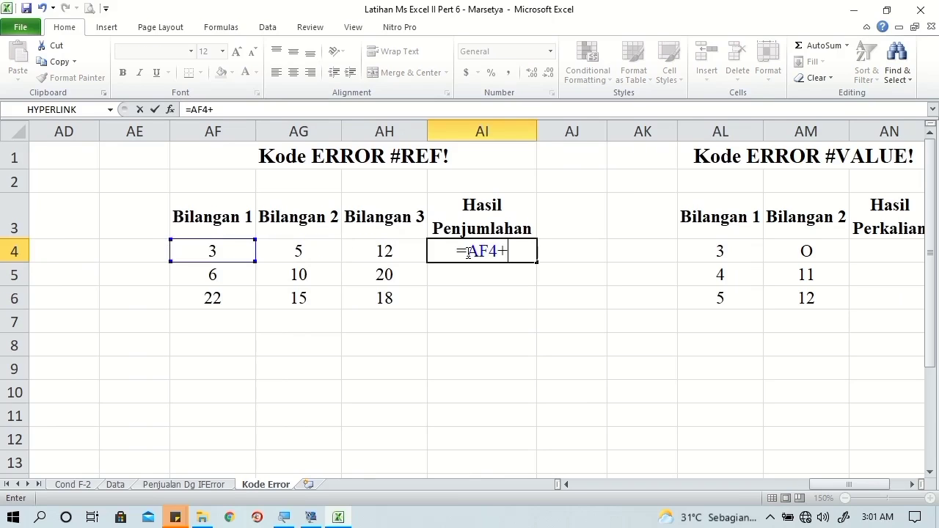
key("Left")
key("Left")
type("+")
key("Left")
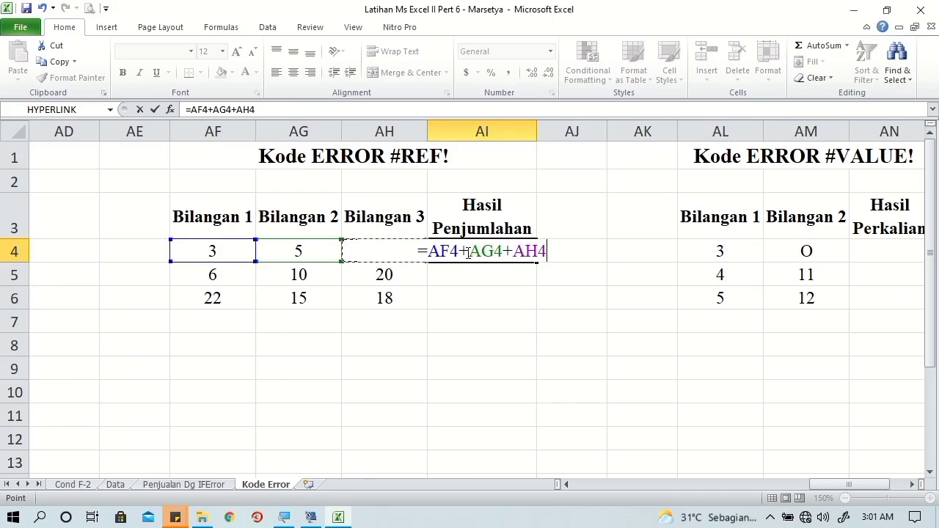
key("Return")
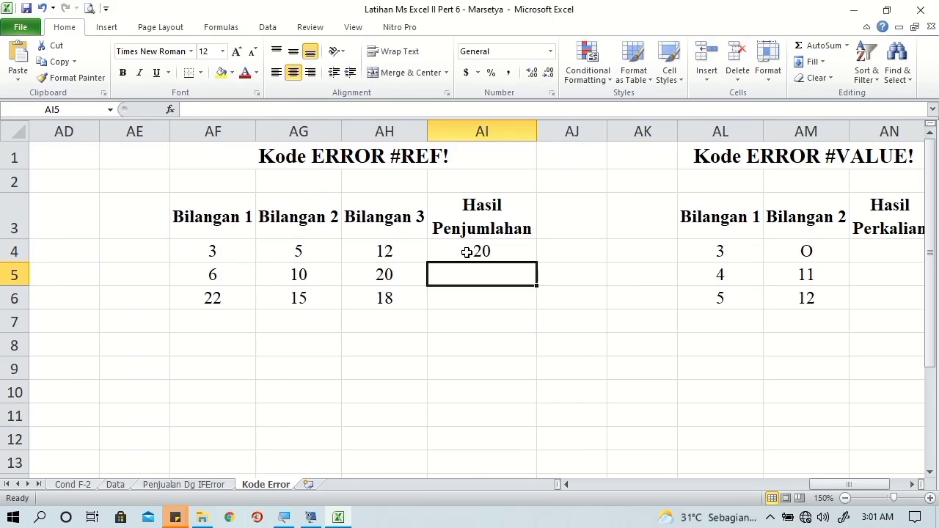
left_click(466, 252)
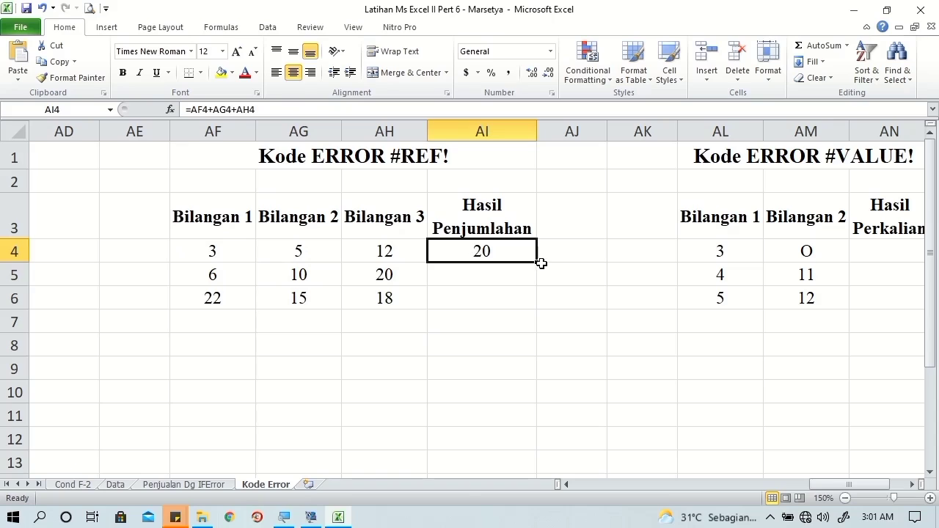
left_click_drag(538, 263, 540, 301)
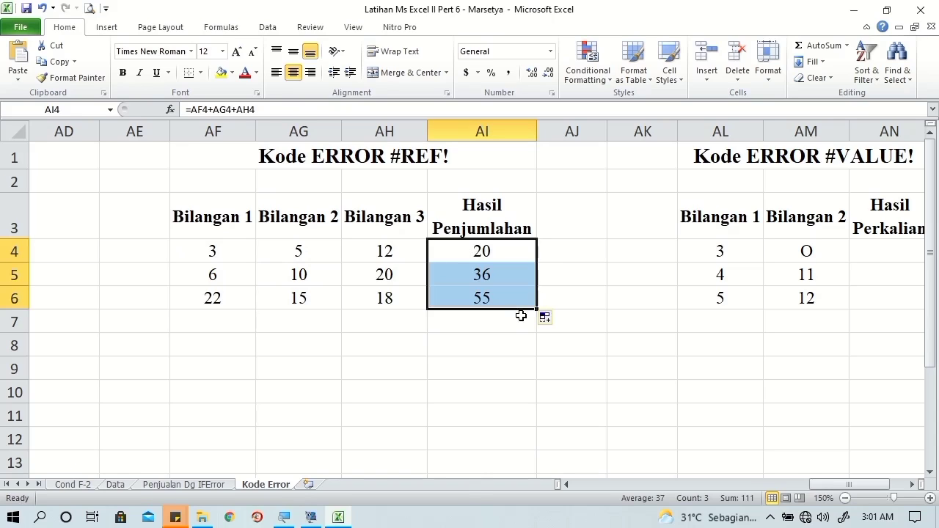
Step: Delete column AH (Bilangan 3), turning the sums into =AF4+AG4+#REF!
left_click(389, 126)
right_click(389, 129)
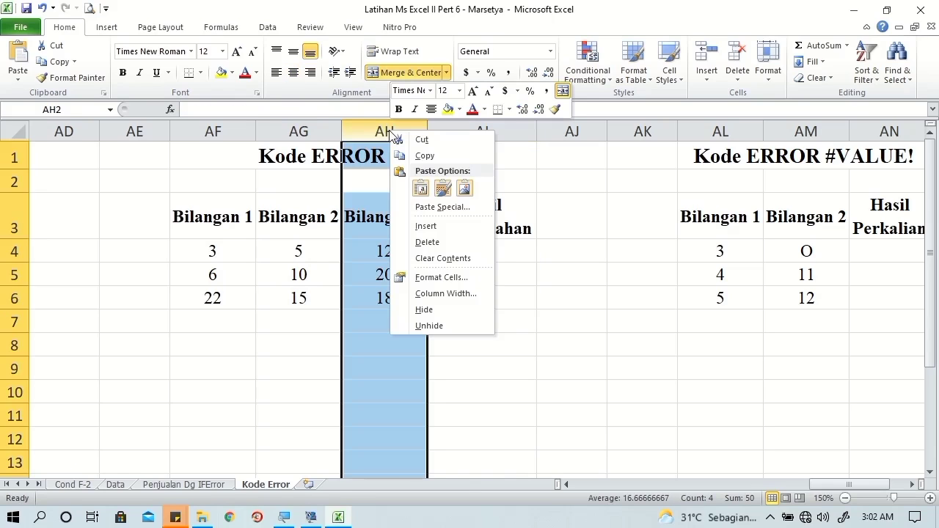
left_click(433, 242)
left_click(425, 247)
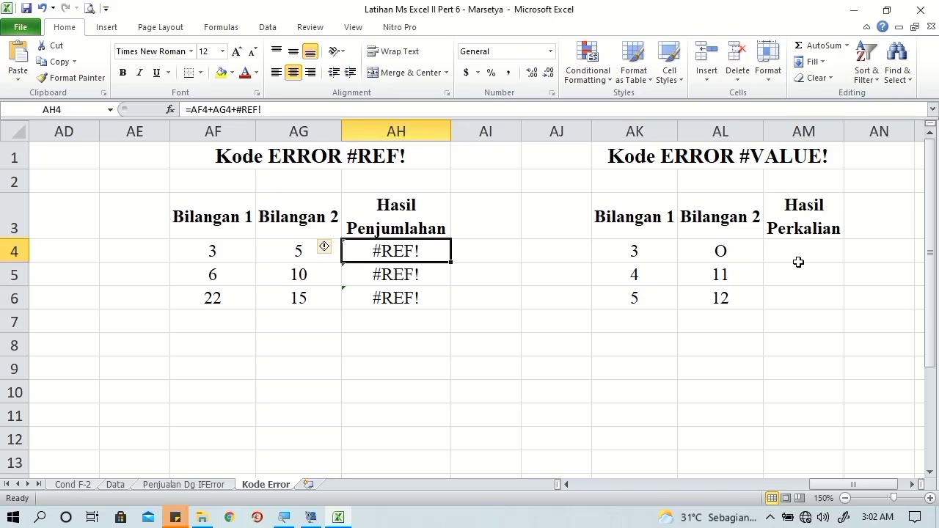
left_click(795, 250)
Step: Enter =AK4*AL4 in AM4 and fill it down to AM6, giving #VALUE!, 44 and 60
type("=")
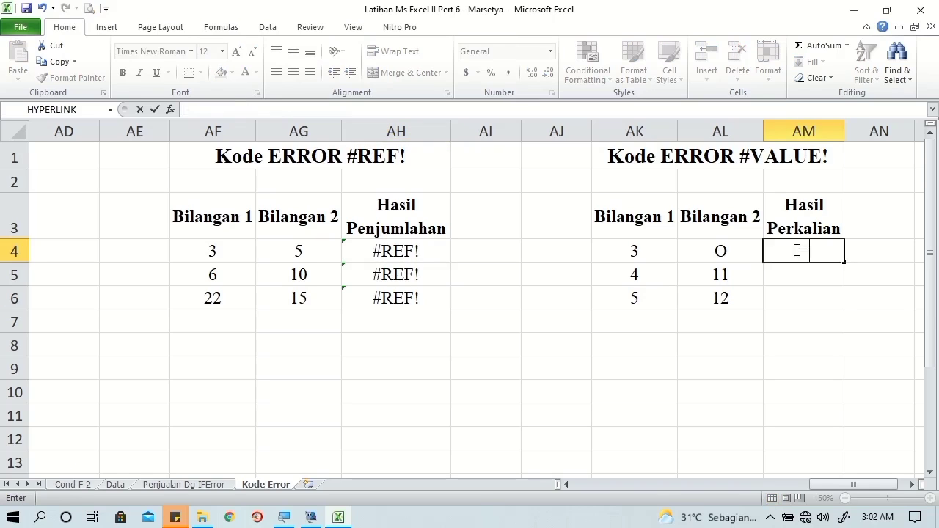
key("Left")
key("Left")
type("*")
key("Left")
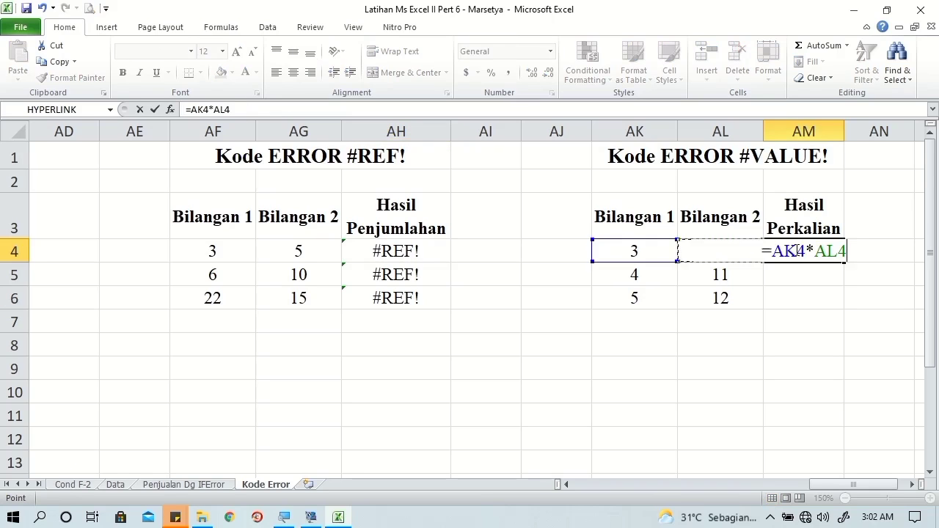
key("Return")
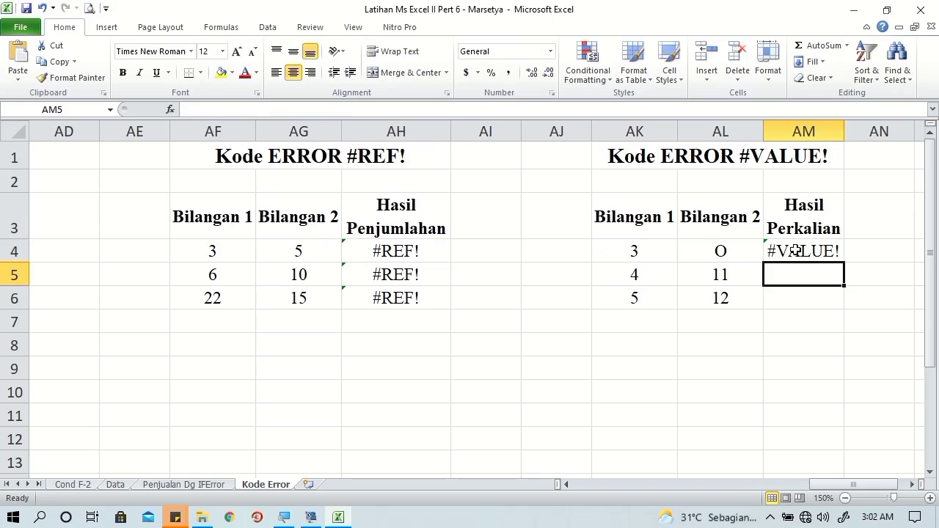
left_click(796, 251)
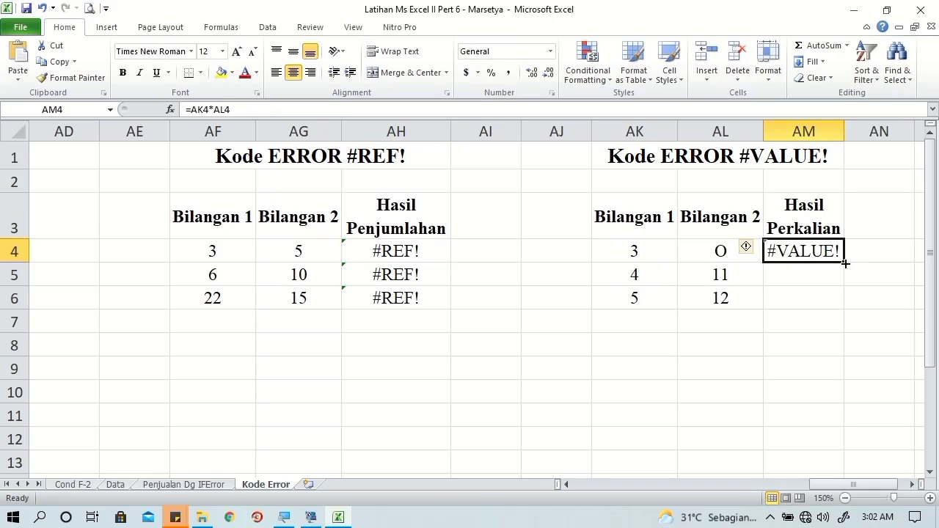
left_click_drag(845, 263, 846, 309)
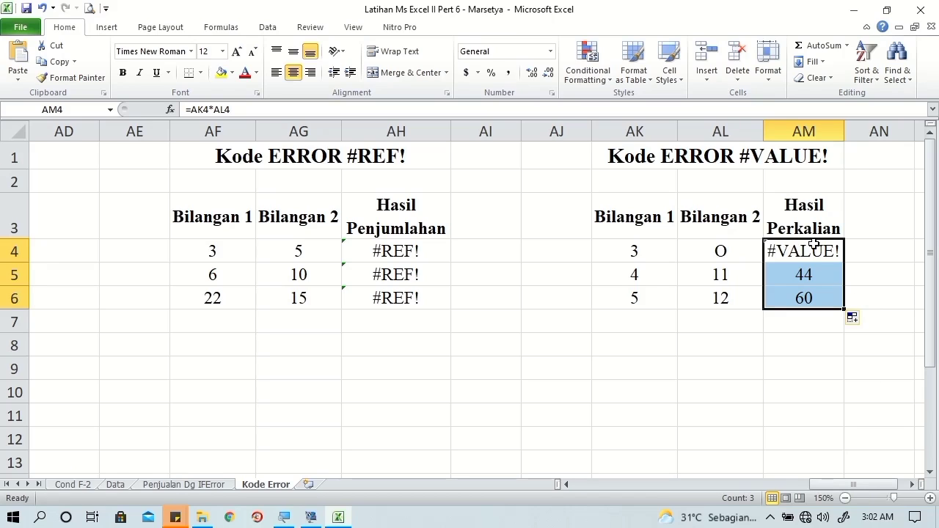
Step: Check the Bilangan 1 value 3 and the letter O behind the #VALUE! result
left_click(811, 243)
left_click(655, 245)
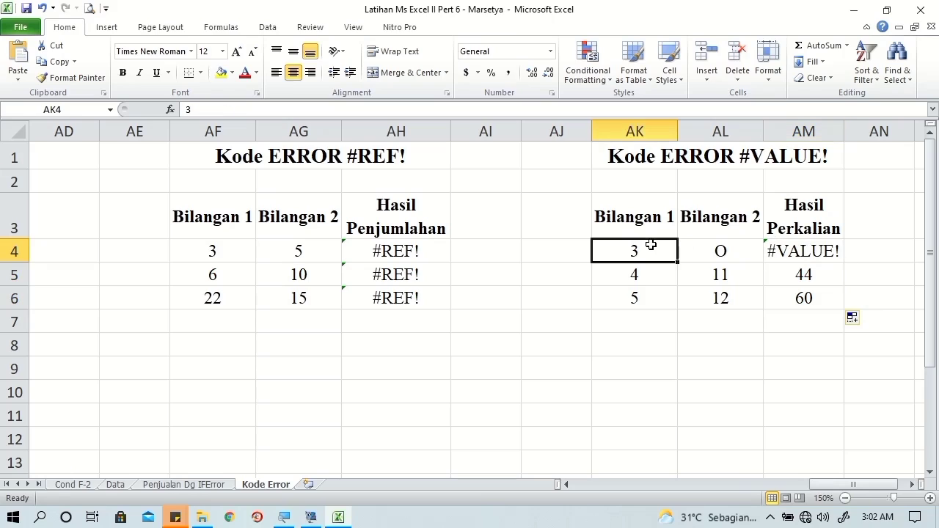
left_click(712, 253)
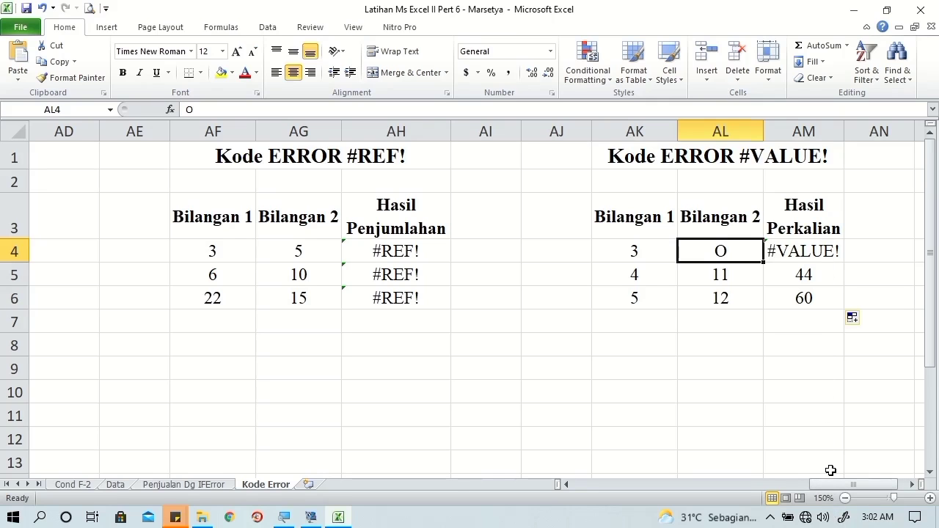
left_click_drag(833, 484, 615, 484)
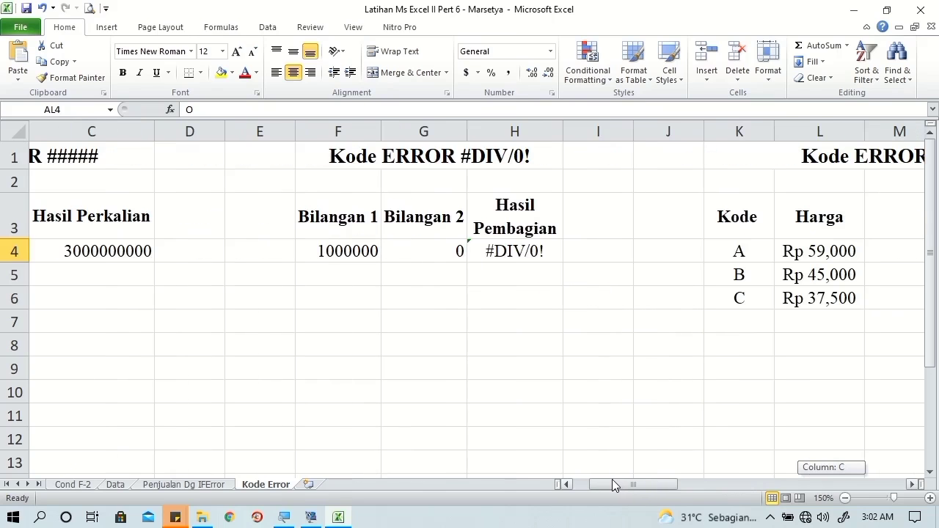
left_click_drag(609, 480, 595, 480)
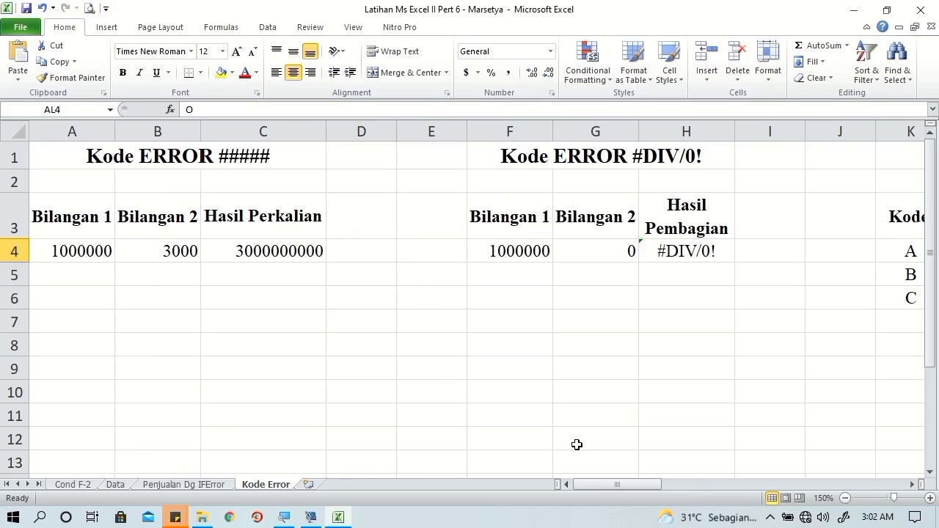
mouse_move(601, 484)
left_mouse_down()
mouse_move(655, 484)
mouse_move(572, 479)
left_mouse_up()
mouse_move(627, 484)
left_mouse_down()
mouse_move(769, 488)
mouse_move(886, 507)
left_mouse_up()
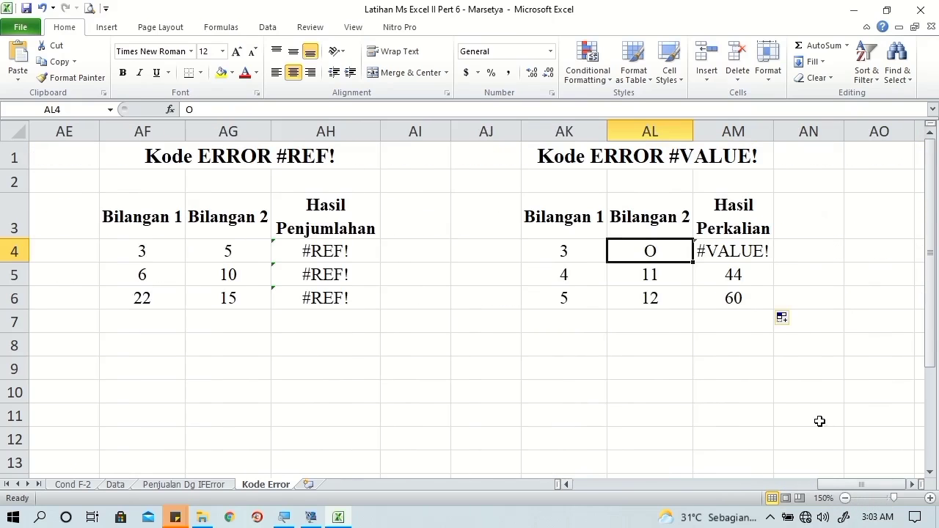